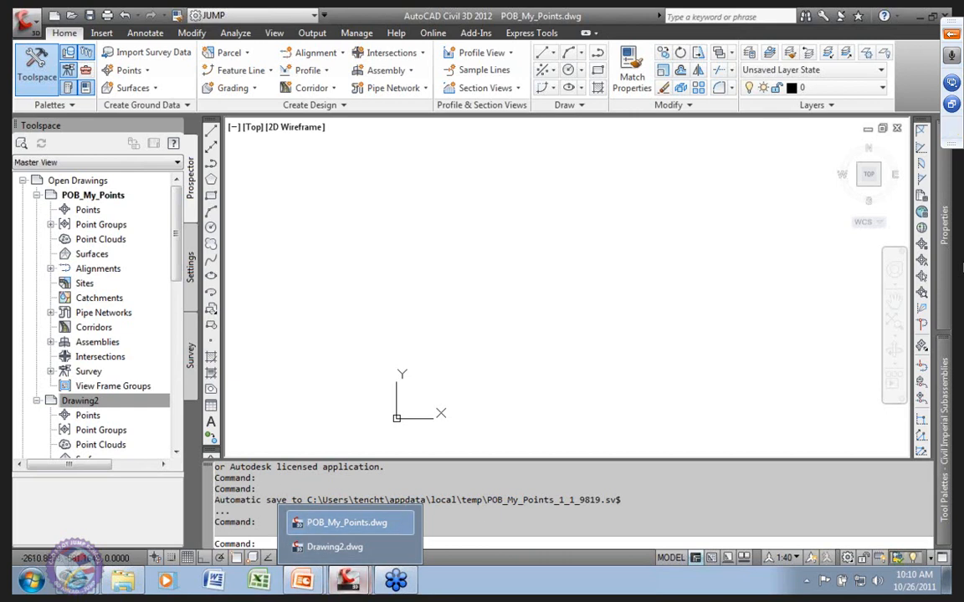
Step: Start a point import in POB_My_Points and browse to the Raw Point Files folder for the source file
left_click(149, 71)
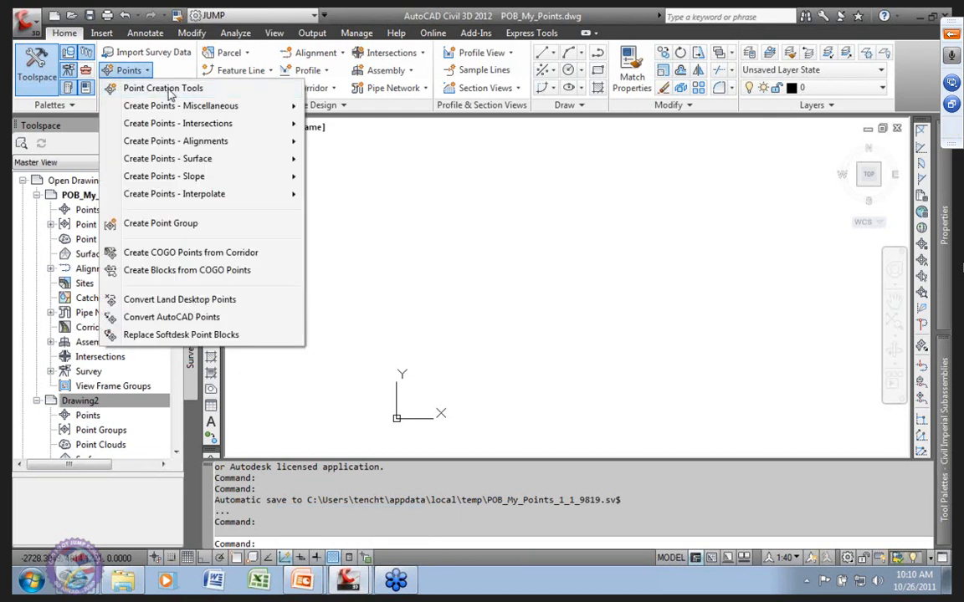
left_click(164, 89)
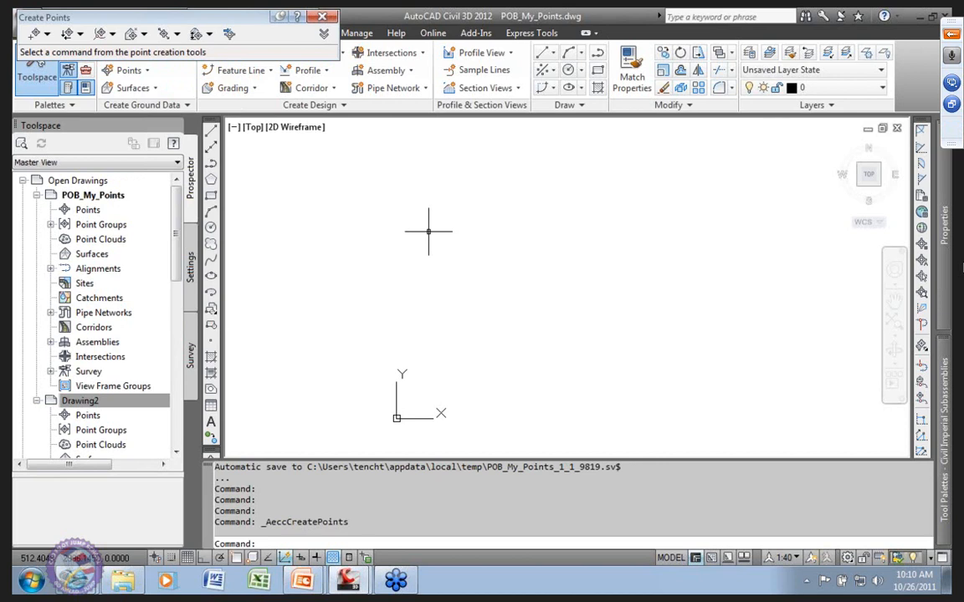
left_click(229, 33)
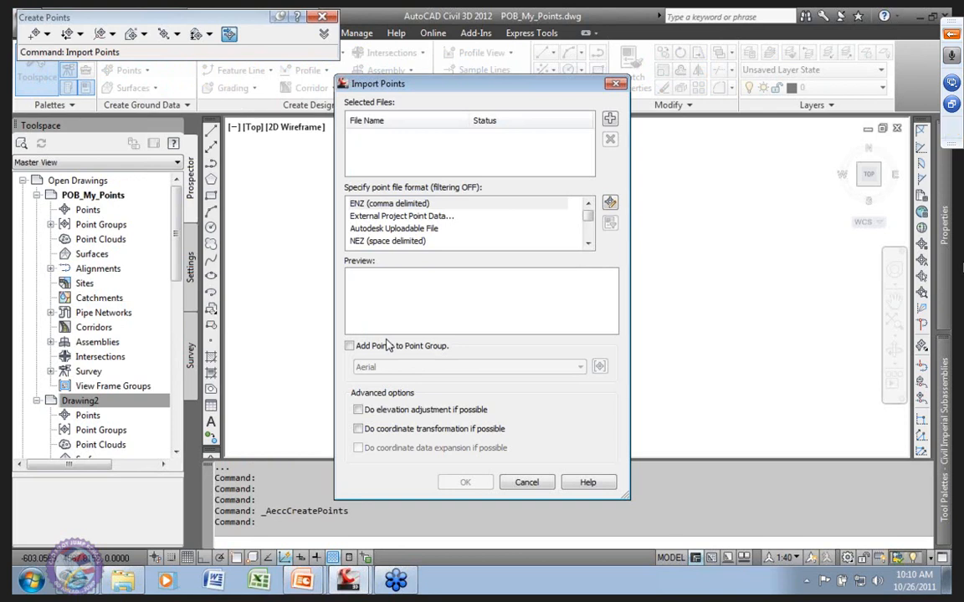
left_click(611, 119)
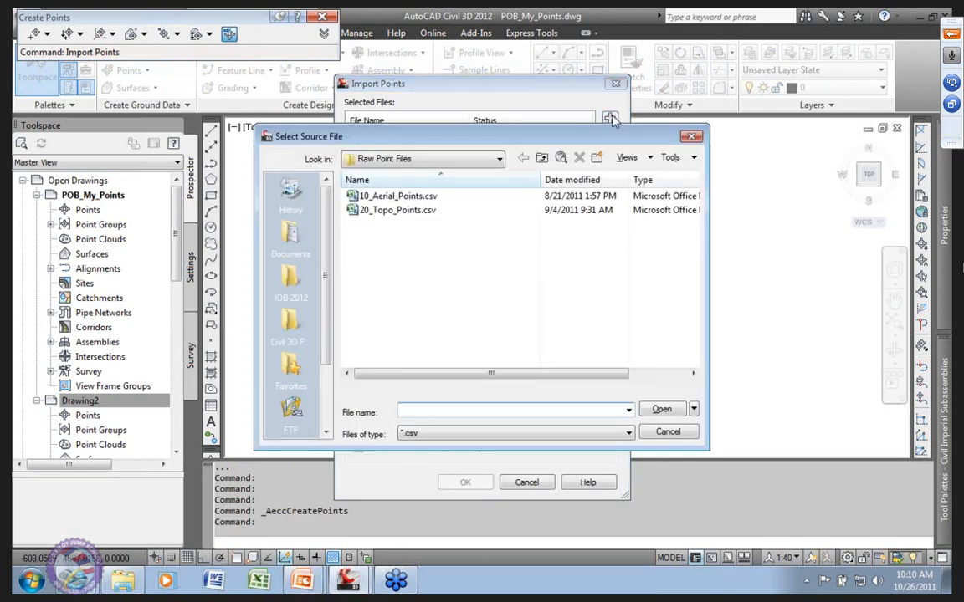
left_click(500, 158)
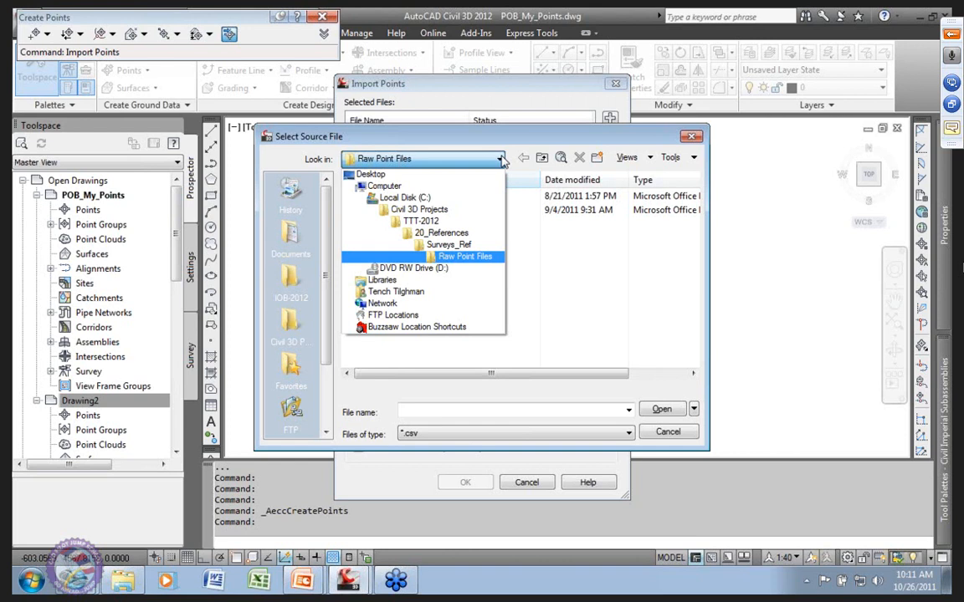
left_click(473, 257)
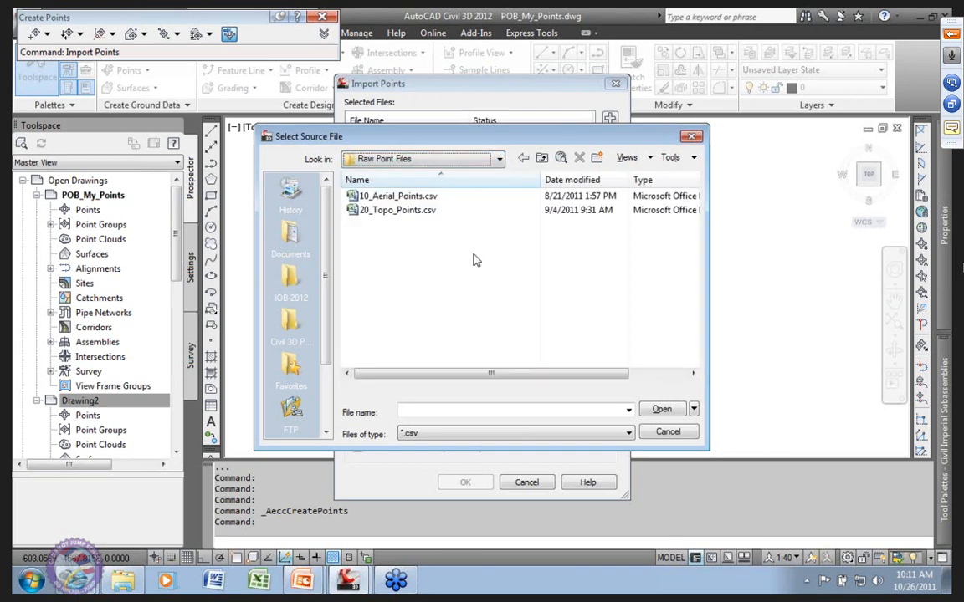
left_click(499, 158)
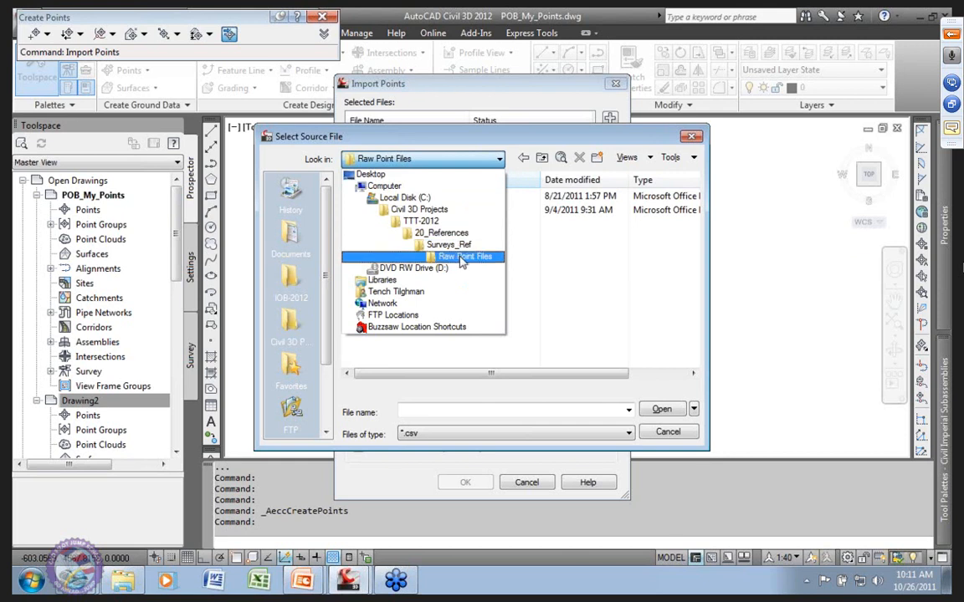
left_click(460, 259)
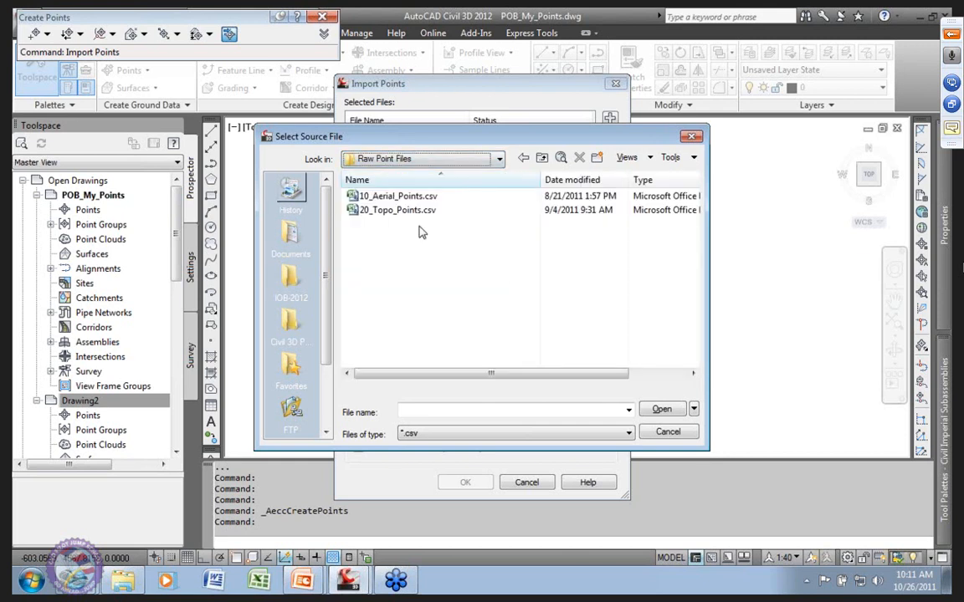
Step: Open 10_Aerial_Points.csv and 20_Topo_Points.csv in Excel to inspect their column layout, and close both files
left_click(392, 211)
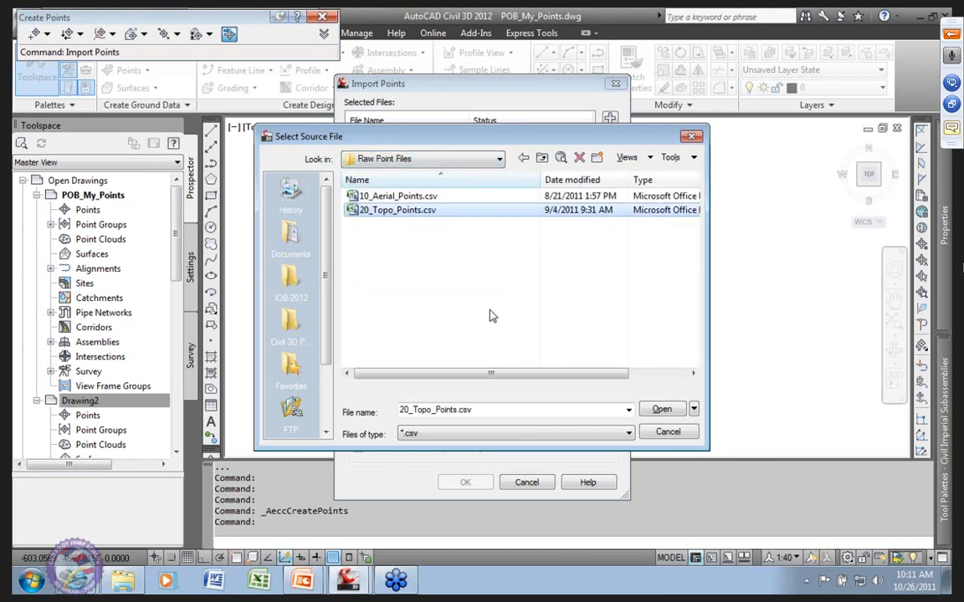
left_click(392, 195, "ctrl")
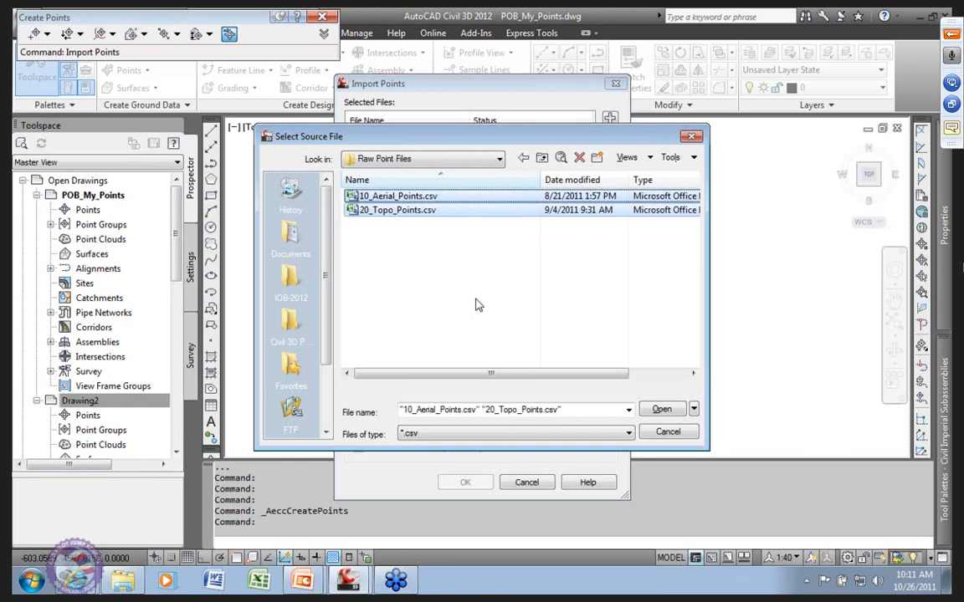
right_click(408, 198)
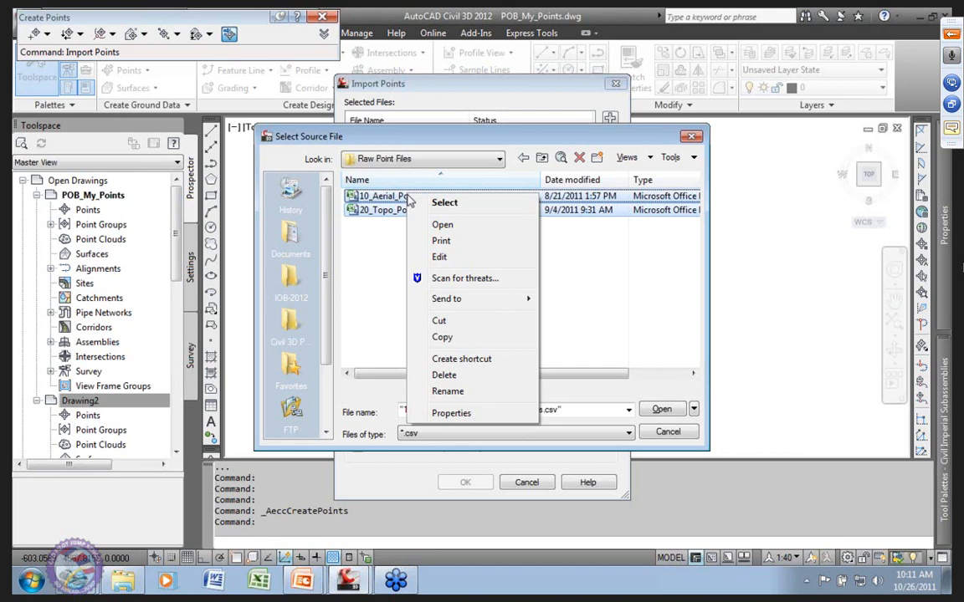
left_click(452, 224)
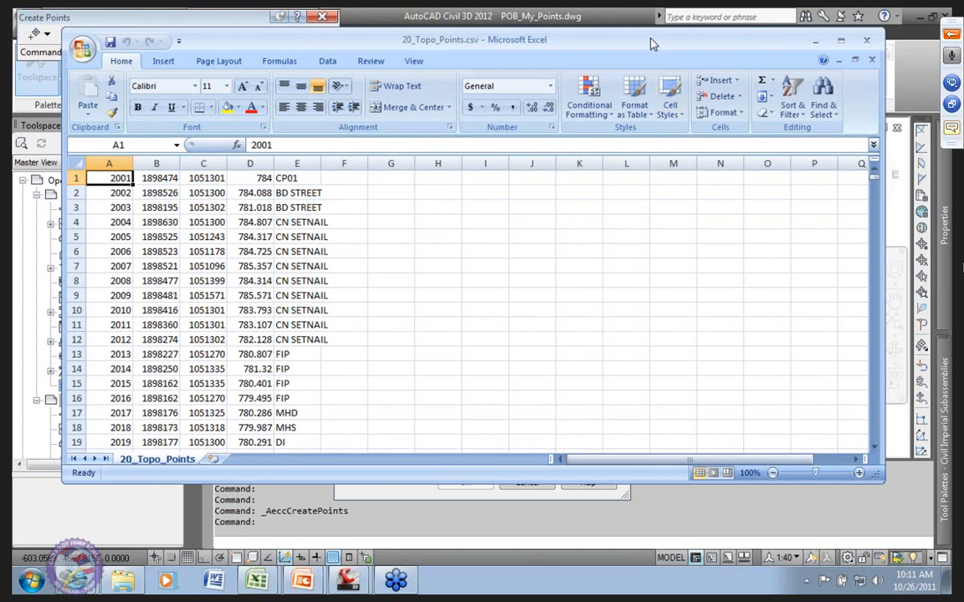
left_click_drag(650, 38, 435, 76)
left_click(650, 80)
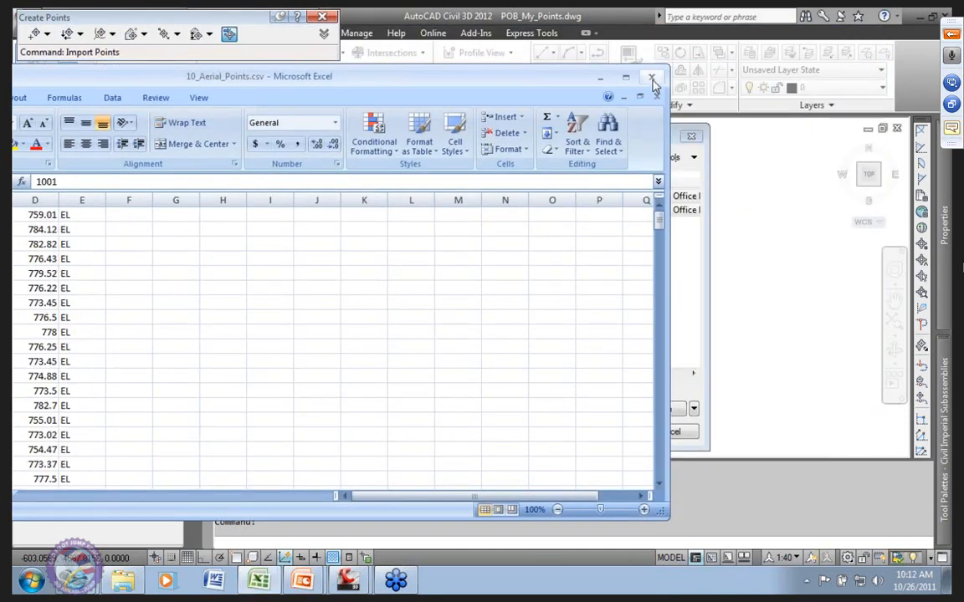
left_click(653, 81)
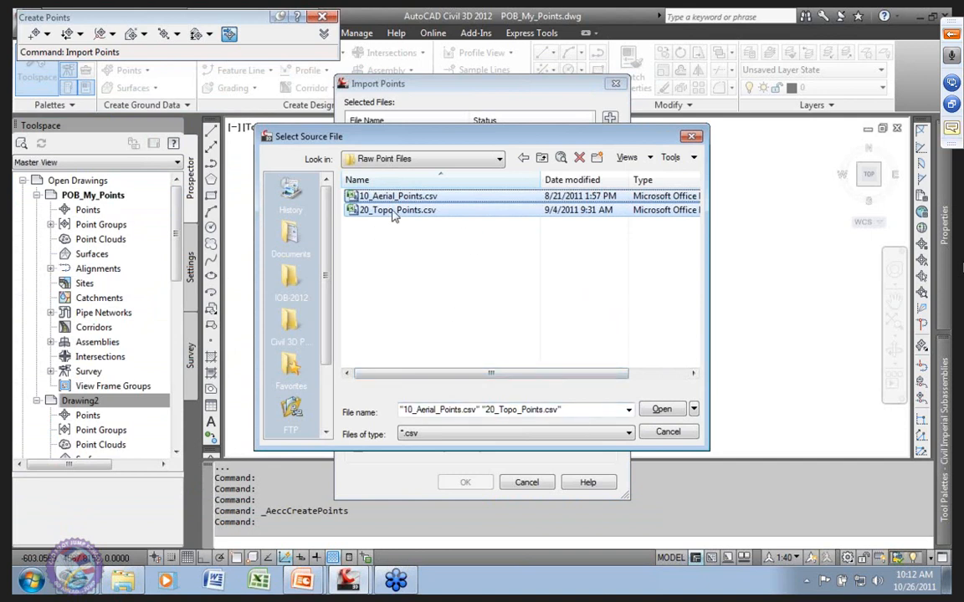
Step: Import the points from 20_Topo_Points.csv with the PNEZD (comma delimited) point file format
left_click(365, 211)
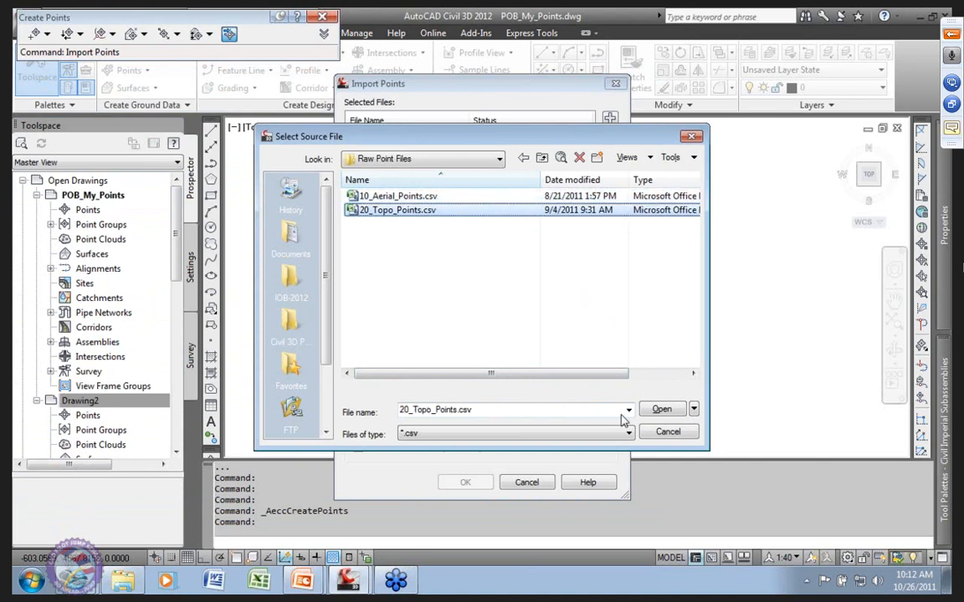
left_click(667, 417)
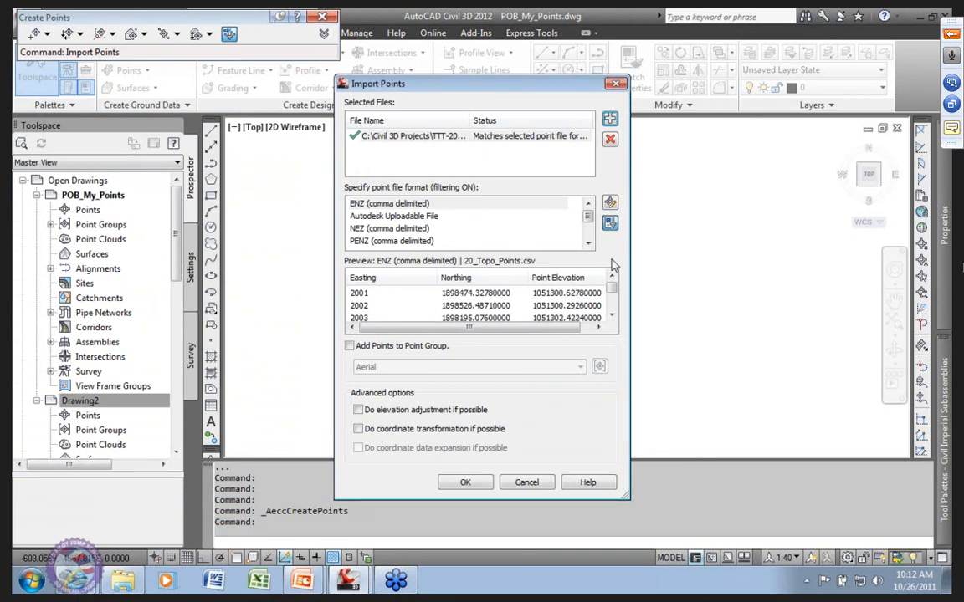
left_click_drag(588, 216, 590, 231)
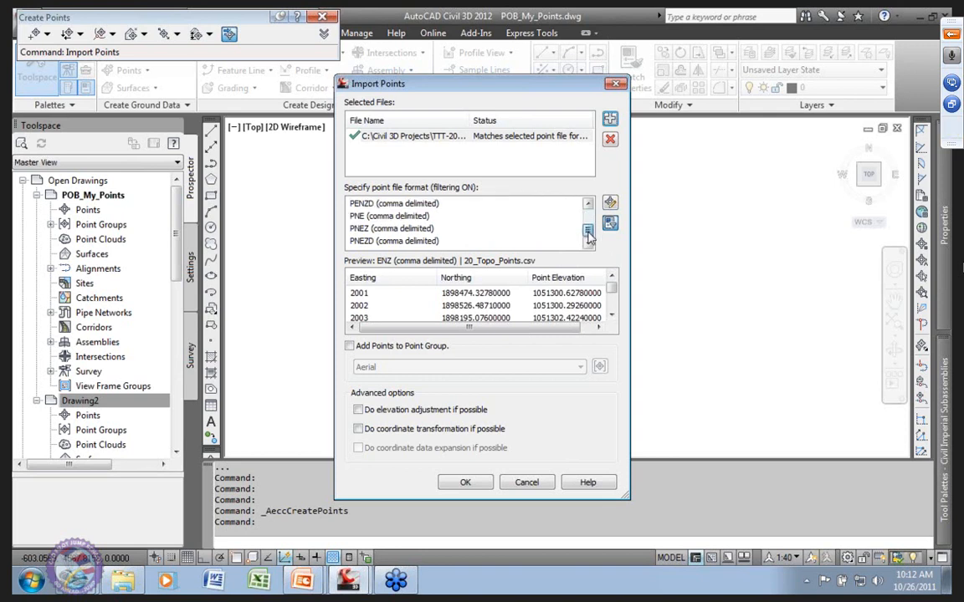
left_click(396, 240)
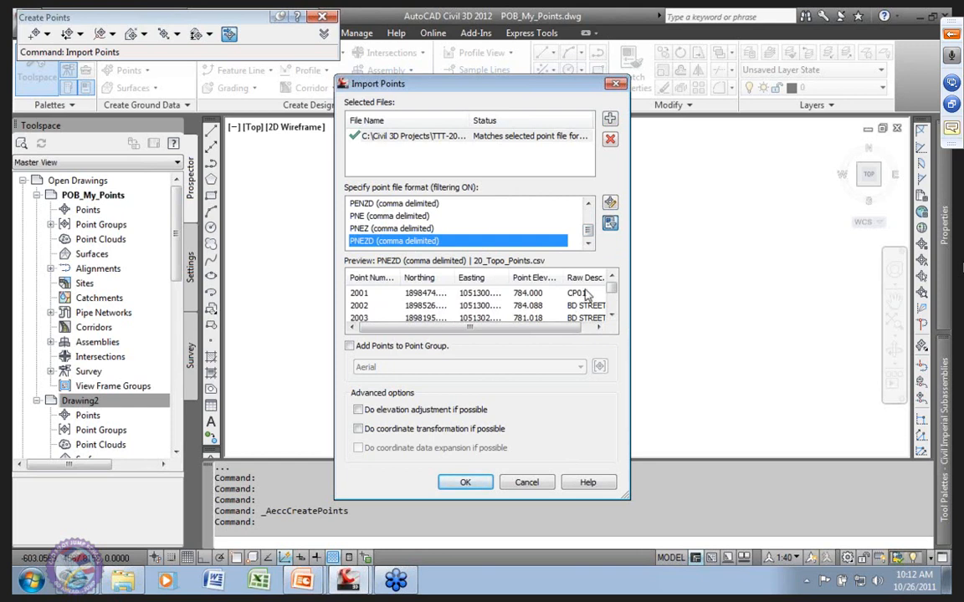
mouse_move(614, 293)
left_mouse_down()
mouse_move(614, 312)
mouse_move(614, 273)
left_mouse_up()
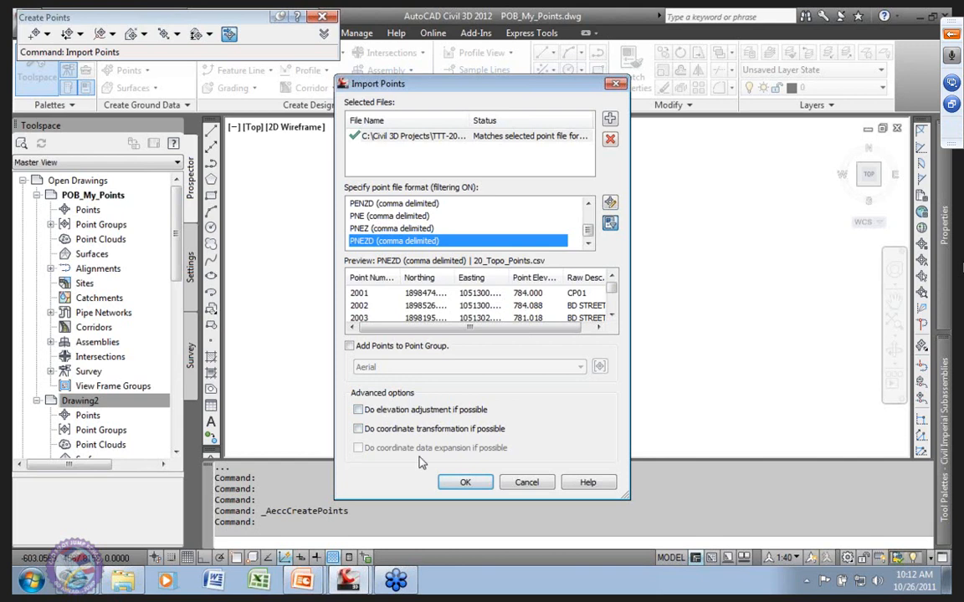
left_click(480, 485)
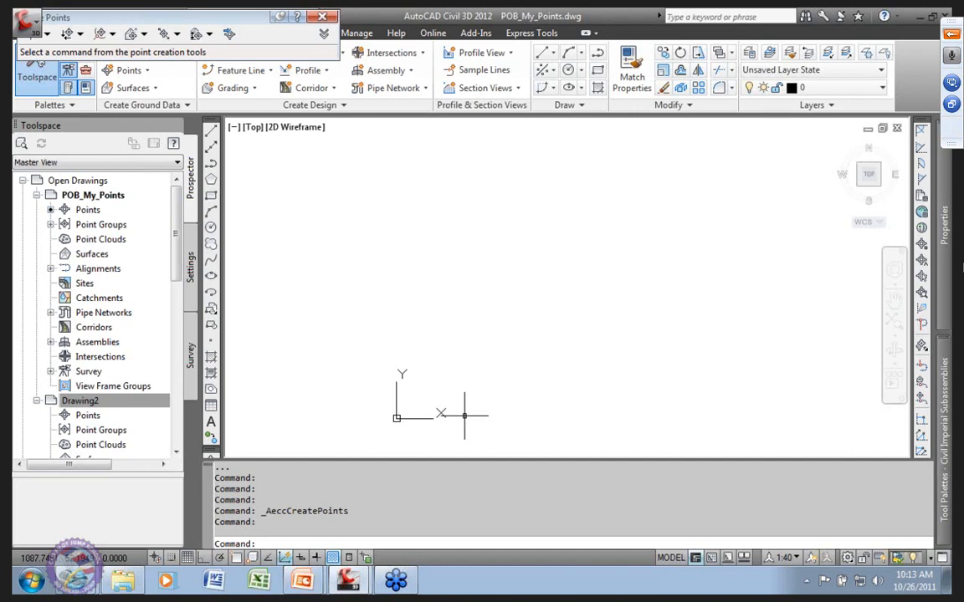
Step: Zoom the drawing to the full collection of imported points
left_click(88, 212)
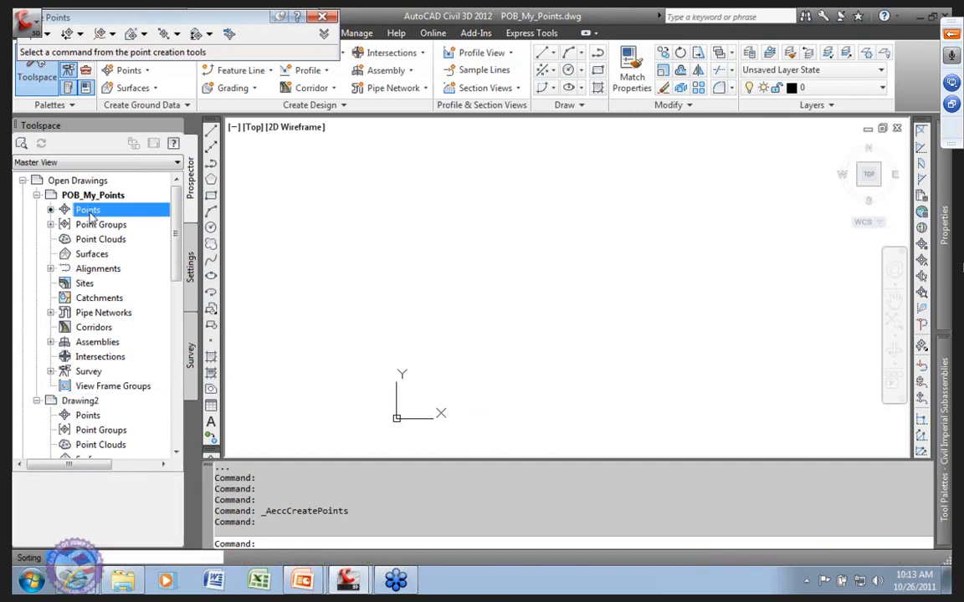
right_click(89, 211)
left_click(139, 315)
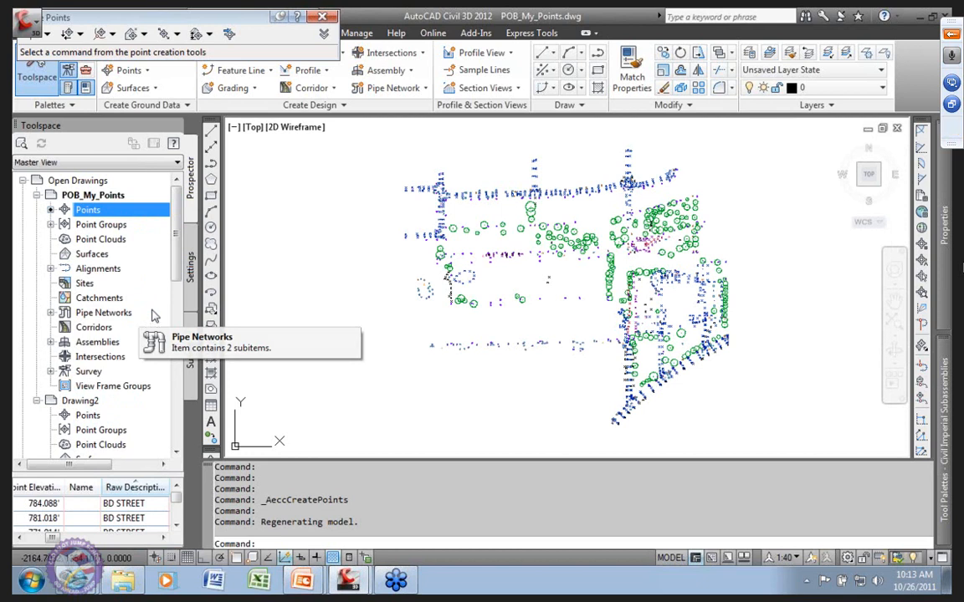
Step: Examine the imported survey points and tree symbols across the whole site
scroll(470, 208, "up", 2)
scroll(439, 208, "up", 9)
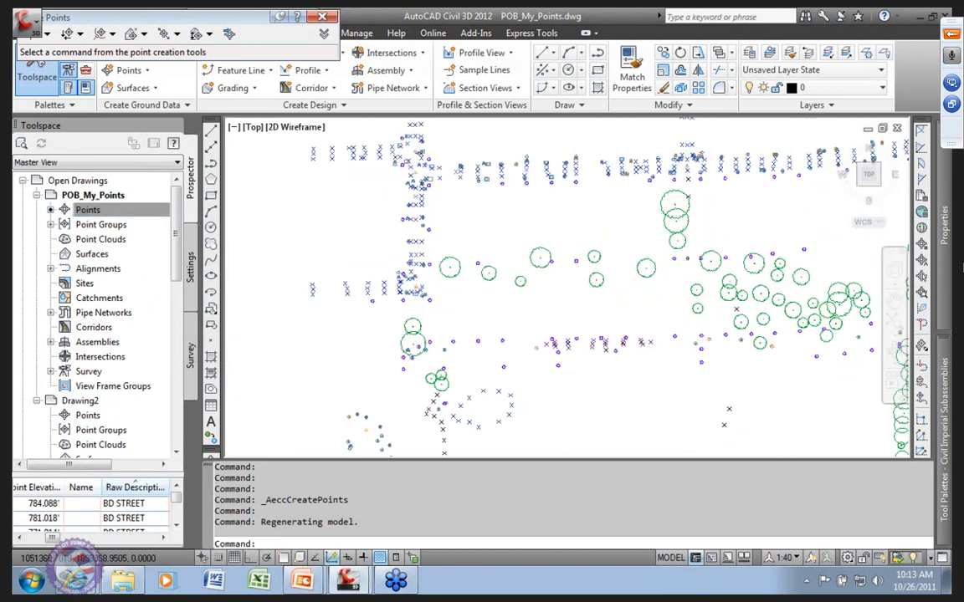
scroll(475, 267, "down", 8)
mouse_move(471, 323)
middle_mouse_down()
mouse_move(384, 321)
mouse_move(311, 286)
middle_mouse_up()
scroll(597, 283, "up", 2)
scroll(535, 335, "down", 8)
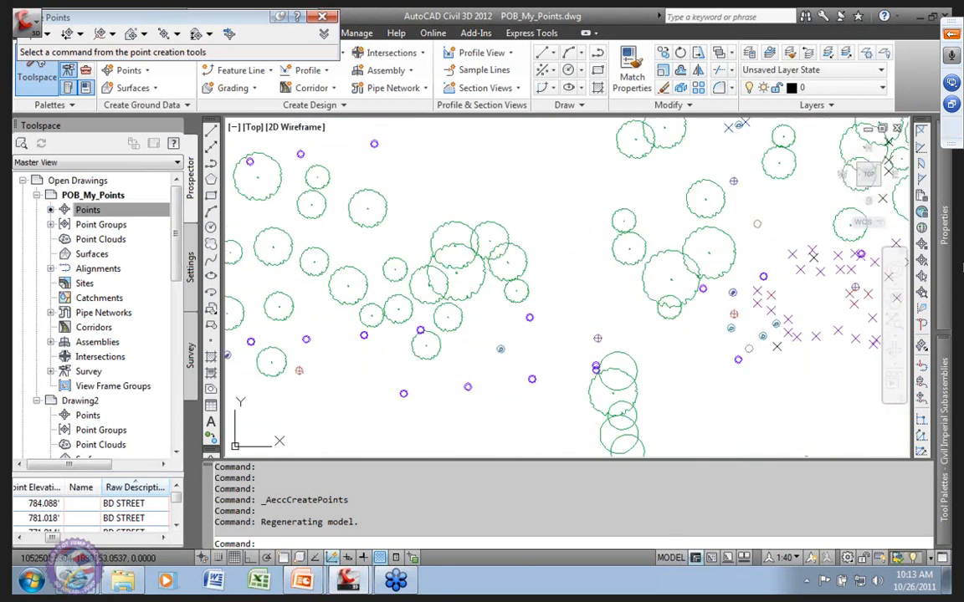
scroll(660, 358, "up", 8)
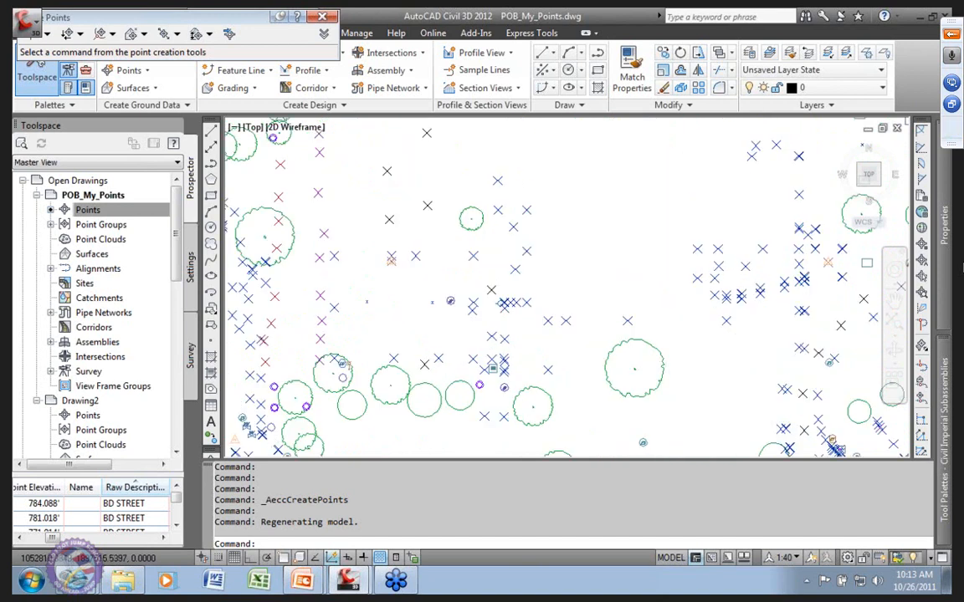
scroll(452, 358, "down", 8)
scroll(452, 359, "up", 6)
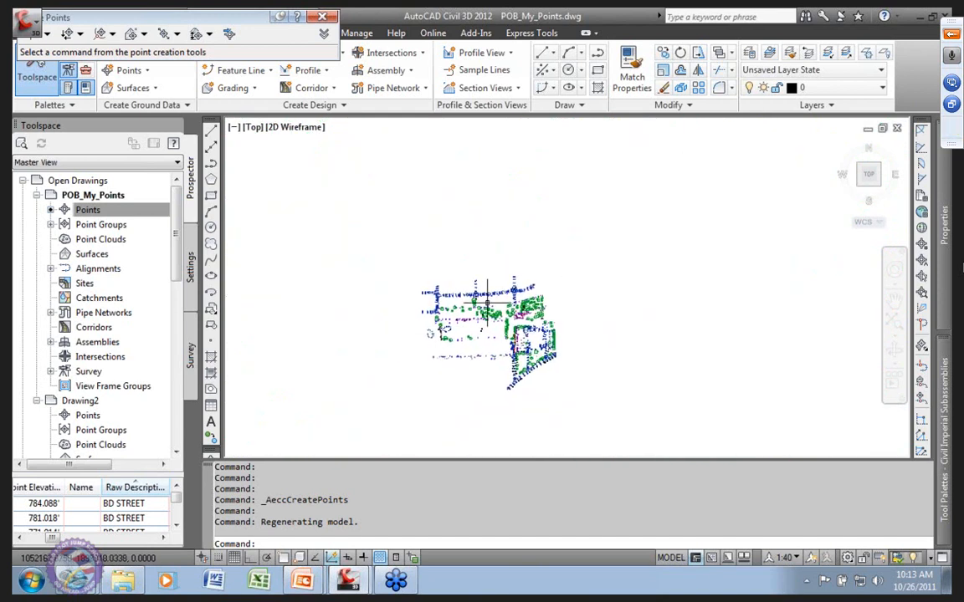
scroll(447, 342, "down", 5)
scroll(447, 343, "up", 4)
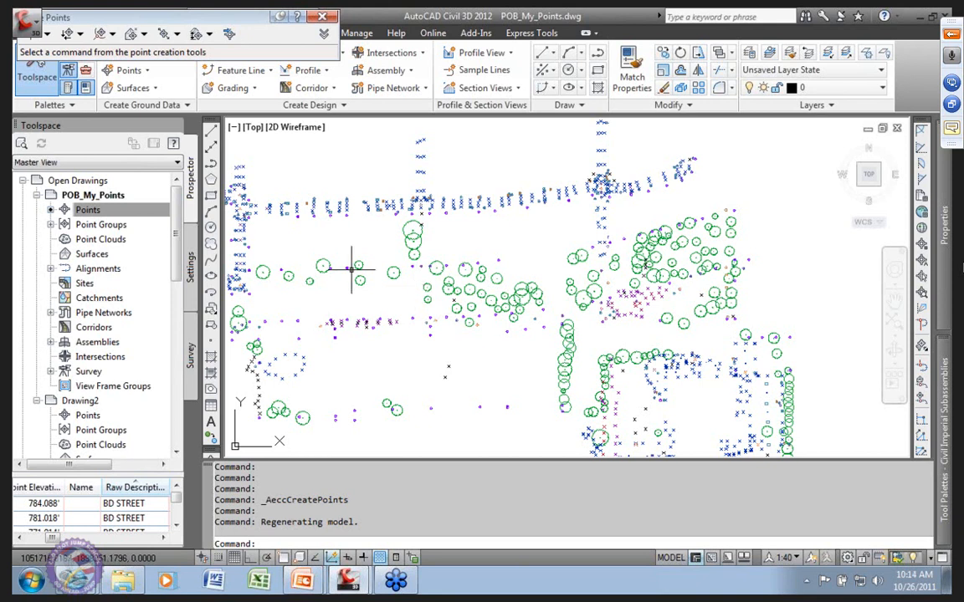
Step: Expand the point groups of POB_My_Points and update all of them
left_click(102, 223)
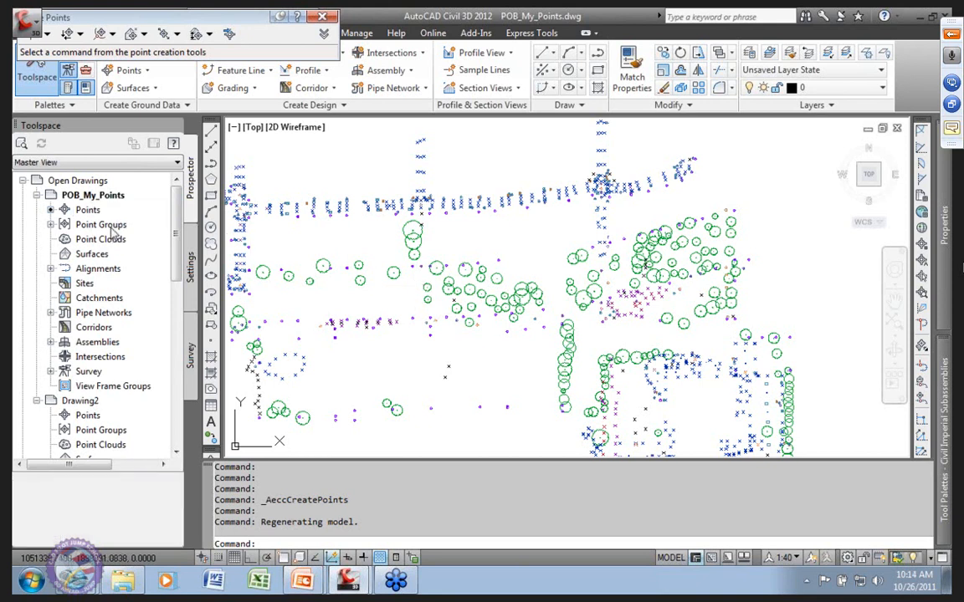
left_click(51, 224)
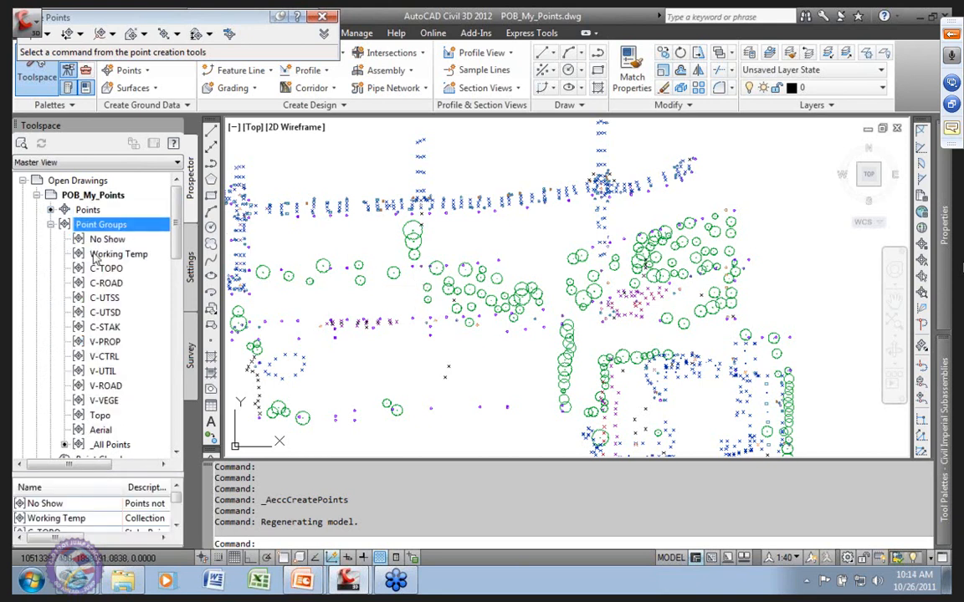
right_click(117, 224)
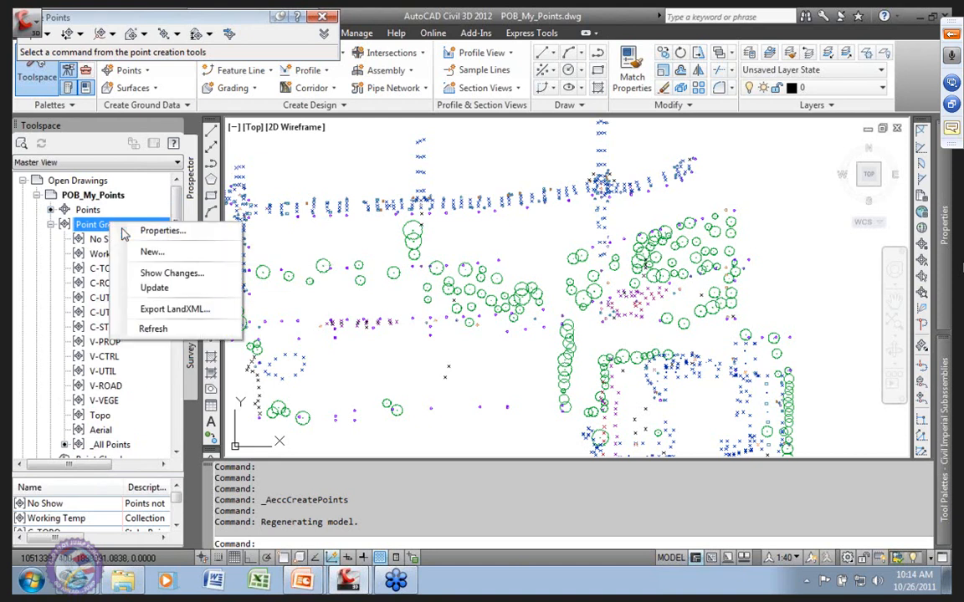
left_click(154, 290)
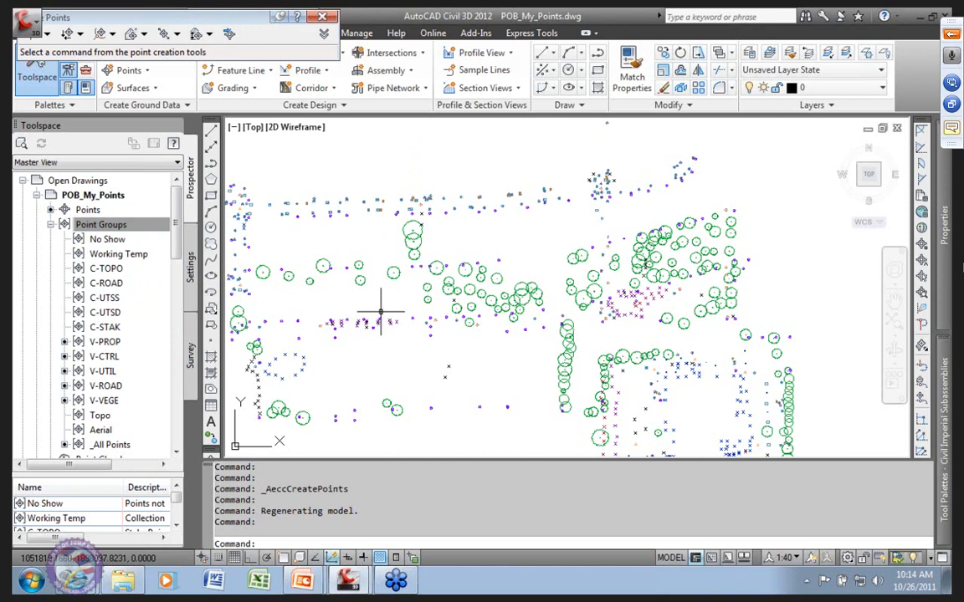
Step: Inspect the utility, road and tree point symbols around the site with the groups updated, and list the drawing's points
scroll(280, 222, "up", 4)
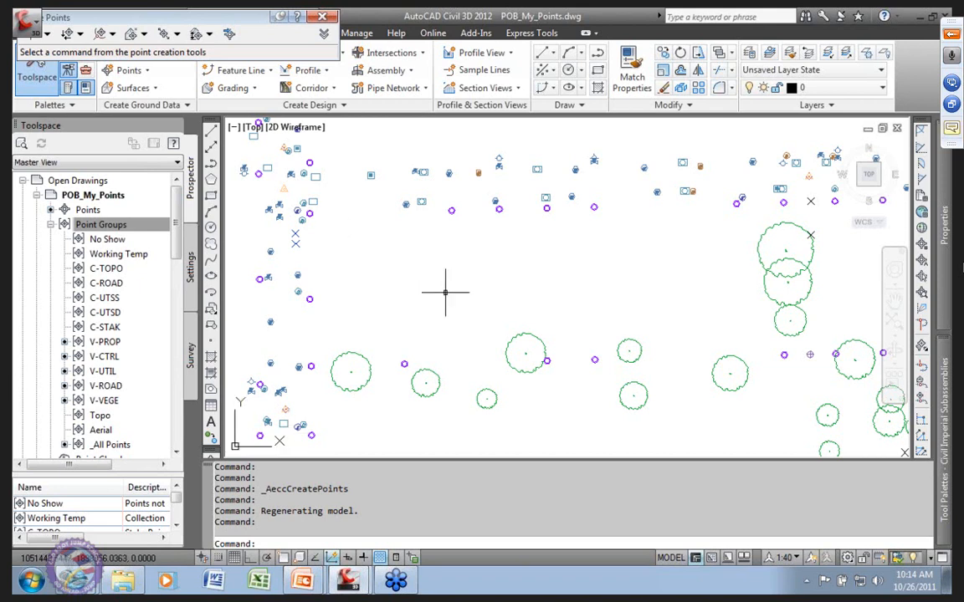
scroll(393, 280, "down", 5)
scroll(428, 275, "up", 5)
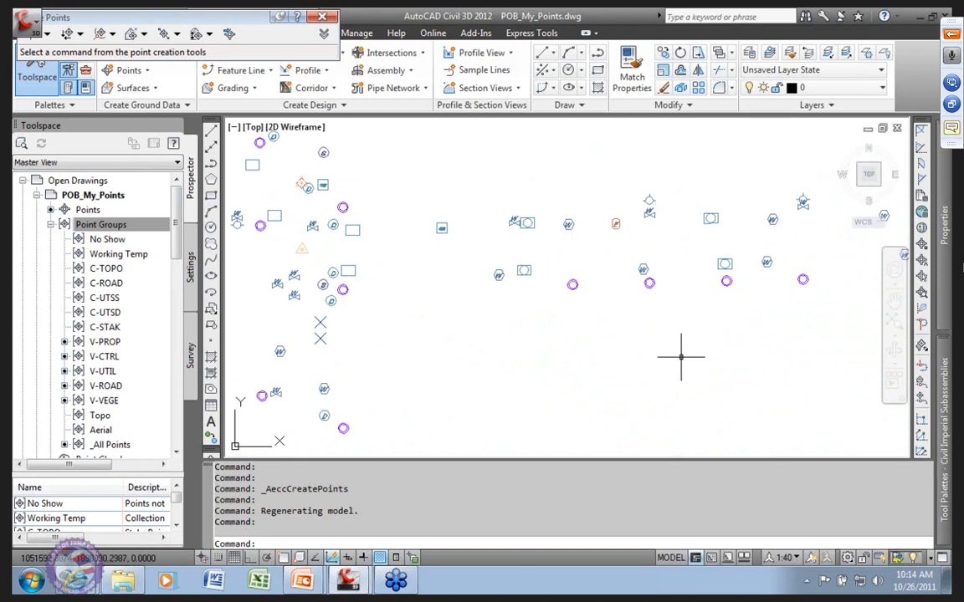
scroll(683, 359, "down", 2)
scroll(456, 288, "down", 2)
mouse_move(487, 373)
middle_mouse_down()
mouse_move(527, 392)
mouse_move(326, 312)
middle_mouse_up()
middle_click_drag(444, 294, 308, 225)
middle_click_drag(538, 399, 445, 286)
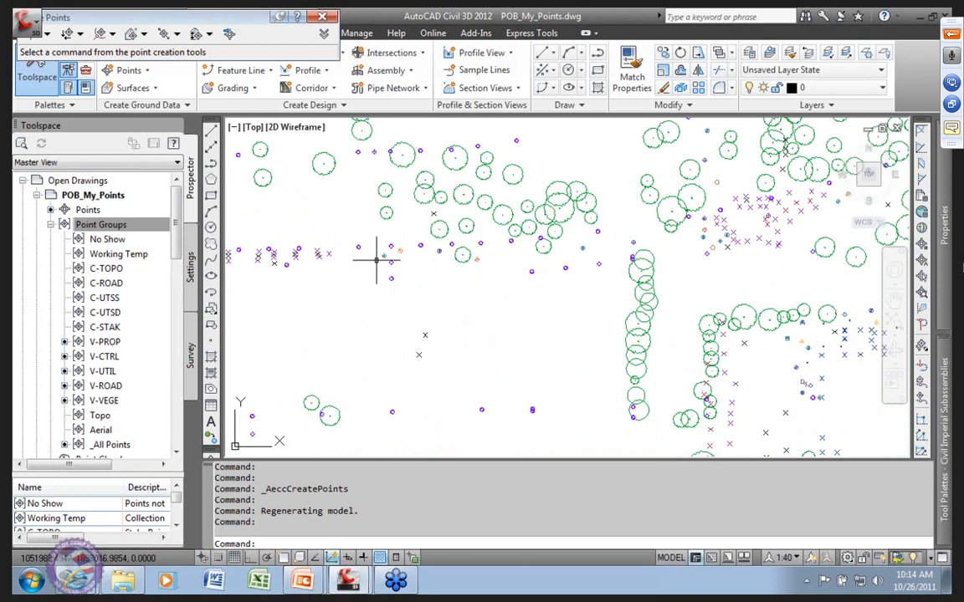
left_click(87, 210)
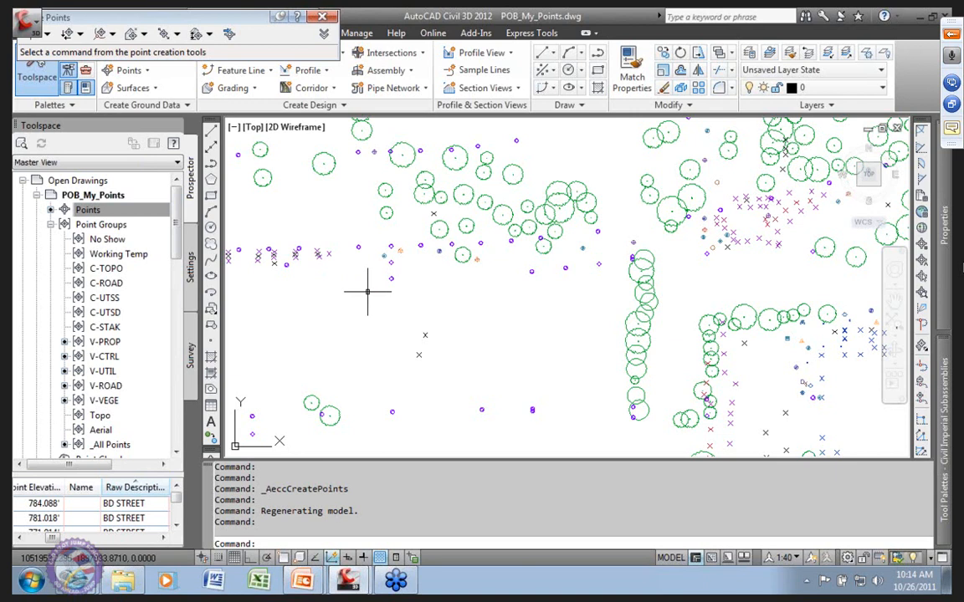
Step: Open the keys of the IOB-V-NLines-PS description key set for editing
left_click(191, 267)
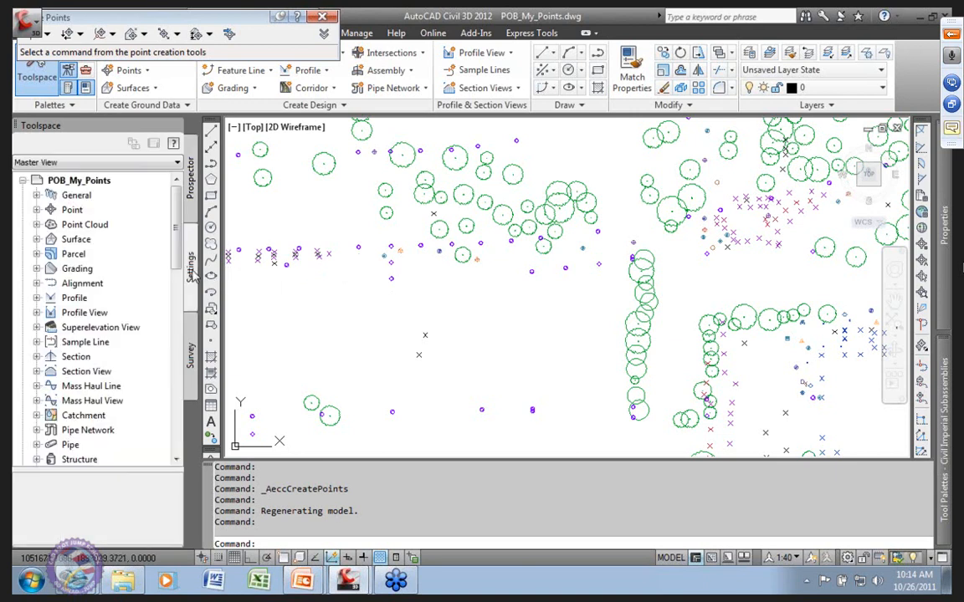
left_click(40, 214)
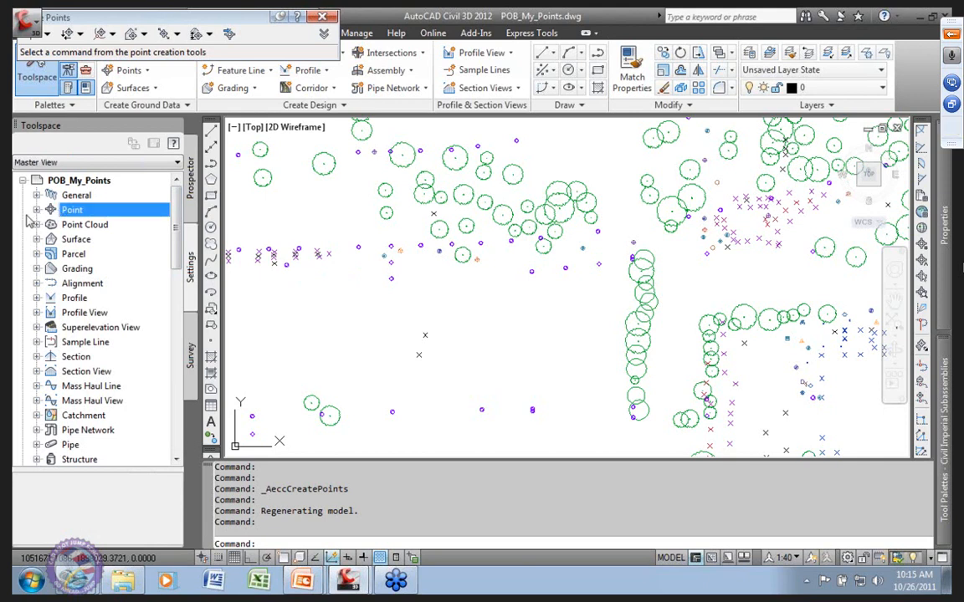
left_click(36, 209)
left_click(115, 283)
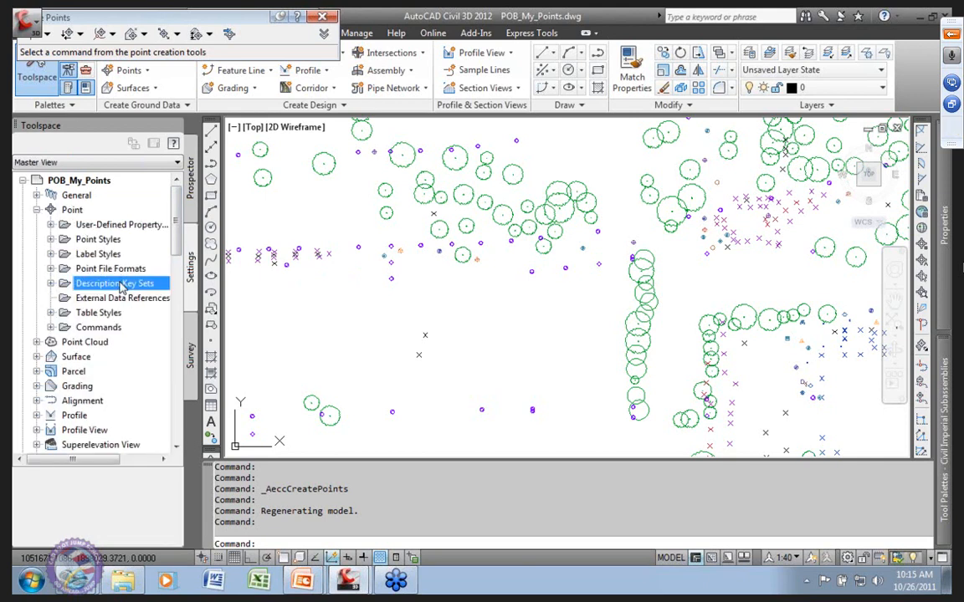
left_click(51, 282)
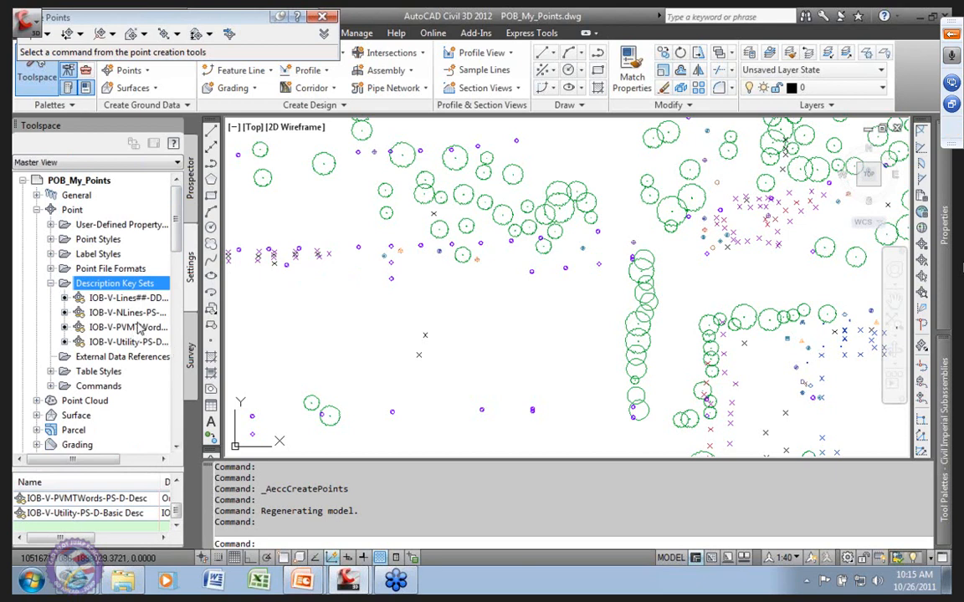
left_click(128, 312)
right_click(142, 311)
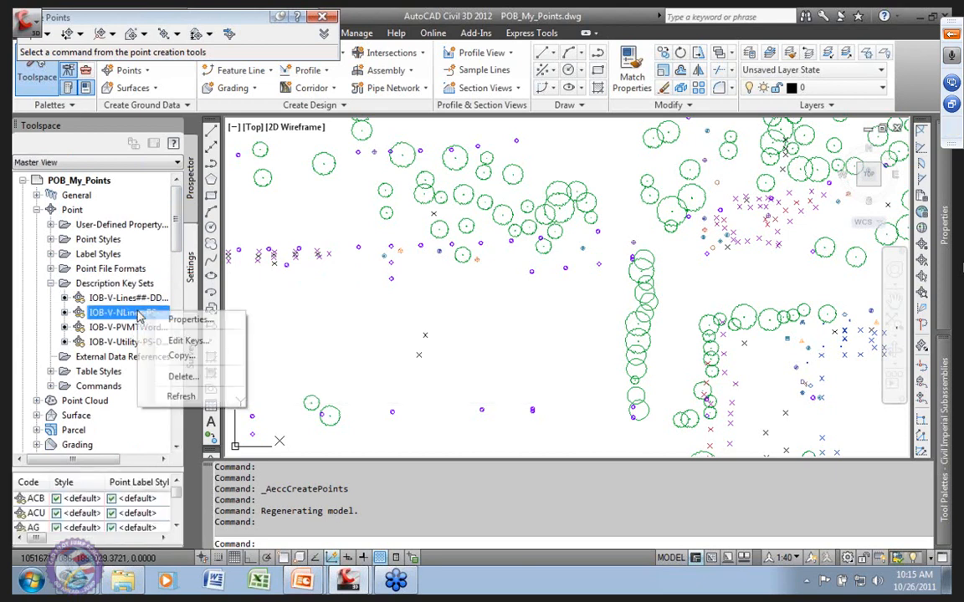
left_click(193, 341)
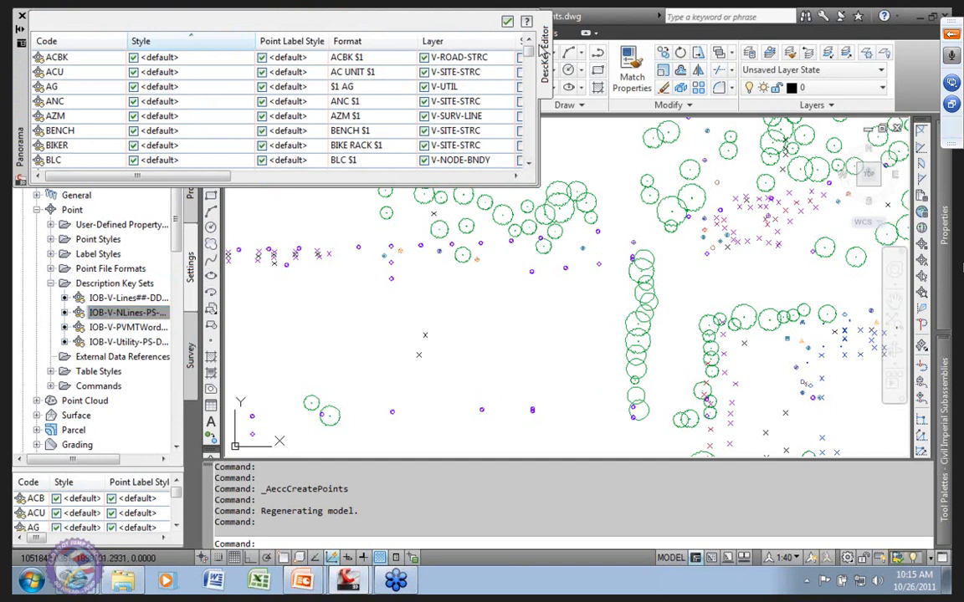
Step: Examine the marker settings of the V-UTEL-Pole - JS point style assigned to code PP, and close the key editor without changing them
left_click_drag(529, 47, 540, 124)
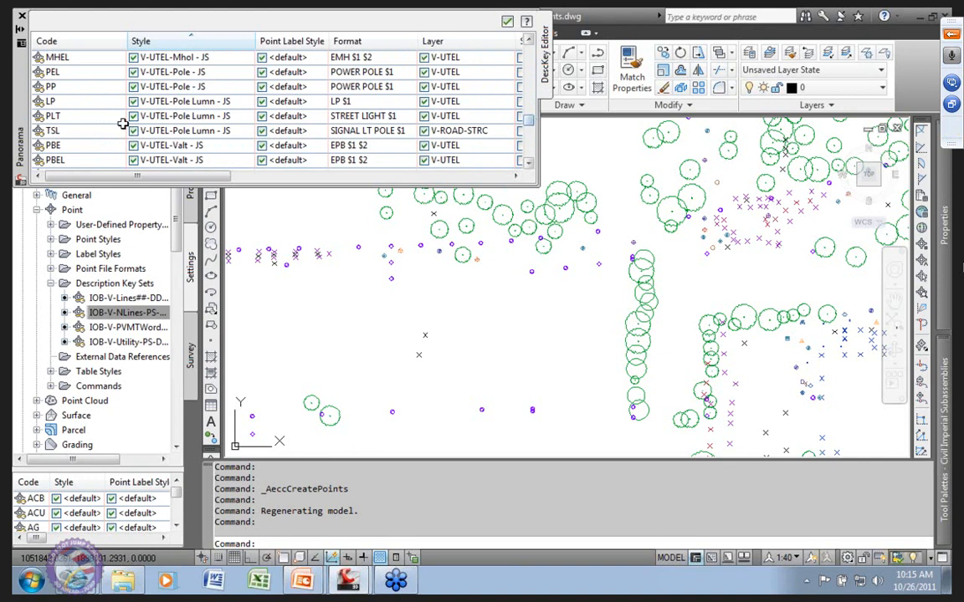
left_click(199, 87)
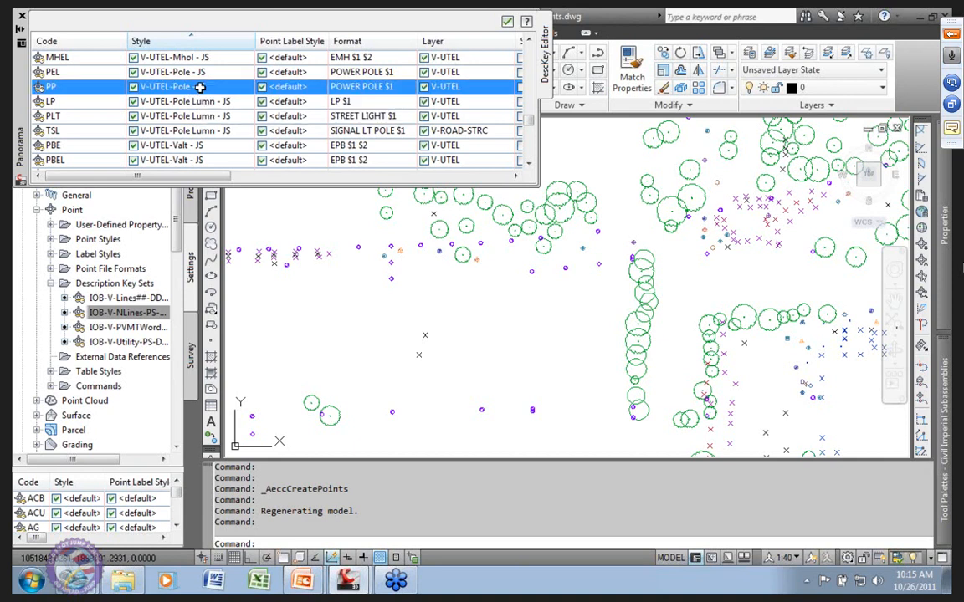
left_click(243, 87)
left_click(522, 163)
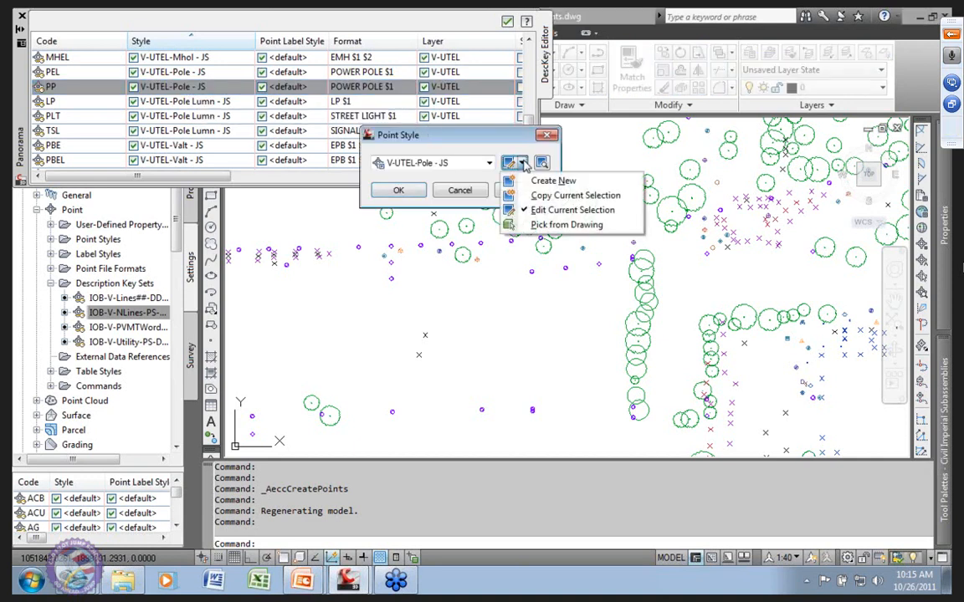
left_click(577, 210)
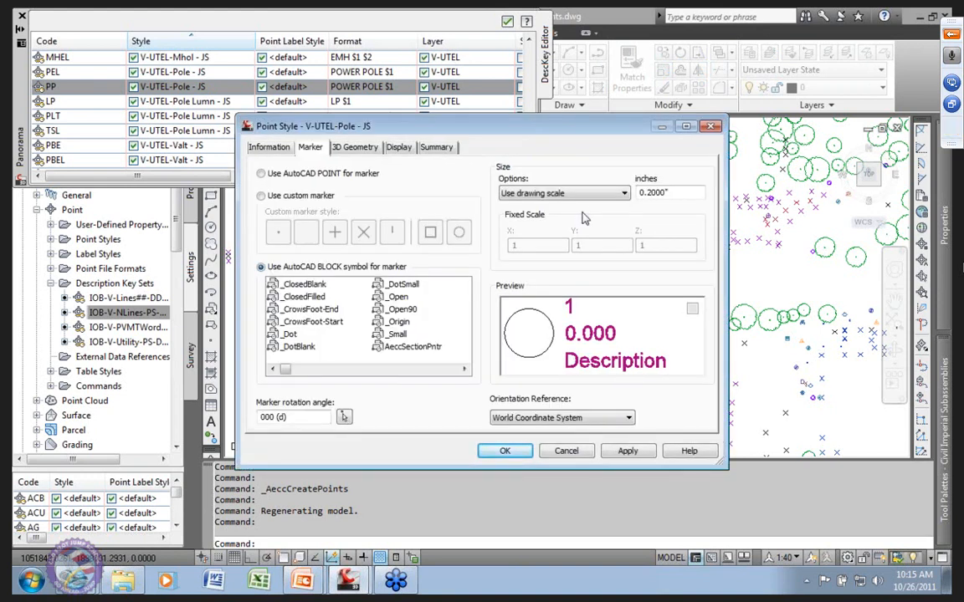
mouse_move(286, 370)
left_mouse_down()
mouse_move(368, 382)
mouse_move(314, 383)
mouse_move(381, 385)
mouse_move(279, 384)
left_mouse_up()
left_click(566, 451)
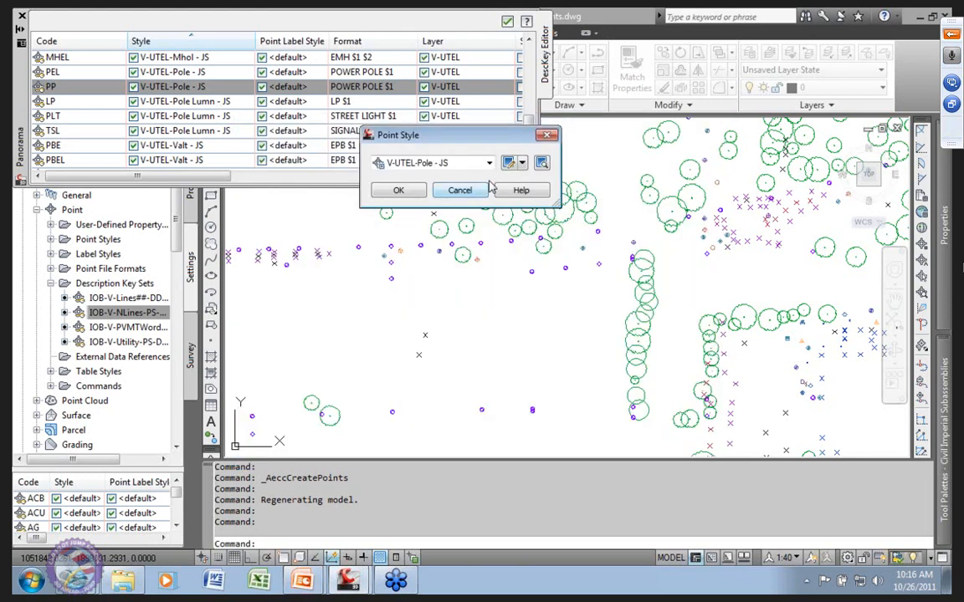
left_click(459, 191)
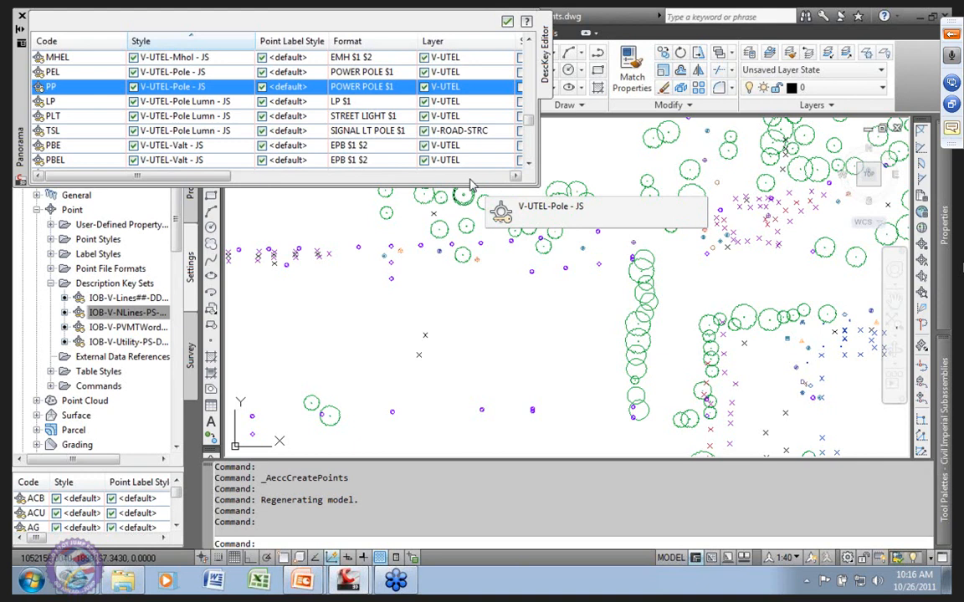
left_click(508, 22)
mouse_move(389, 220)
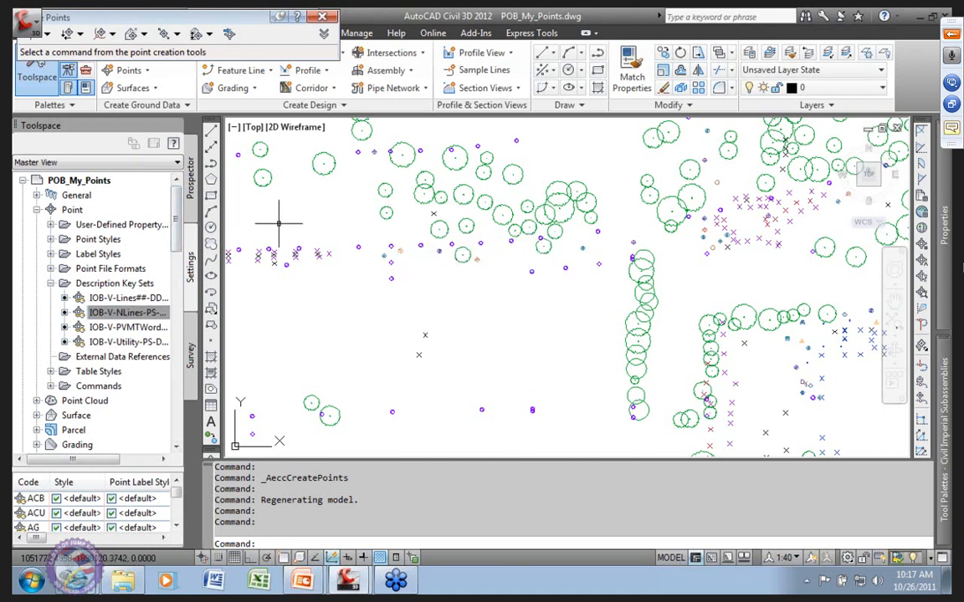
Step: Review the display order of the point groups in the Point Groups properties and leave it without changes
left_click(194, 191)
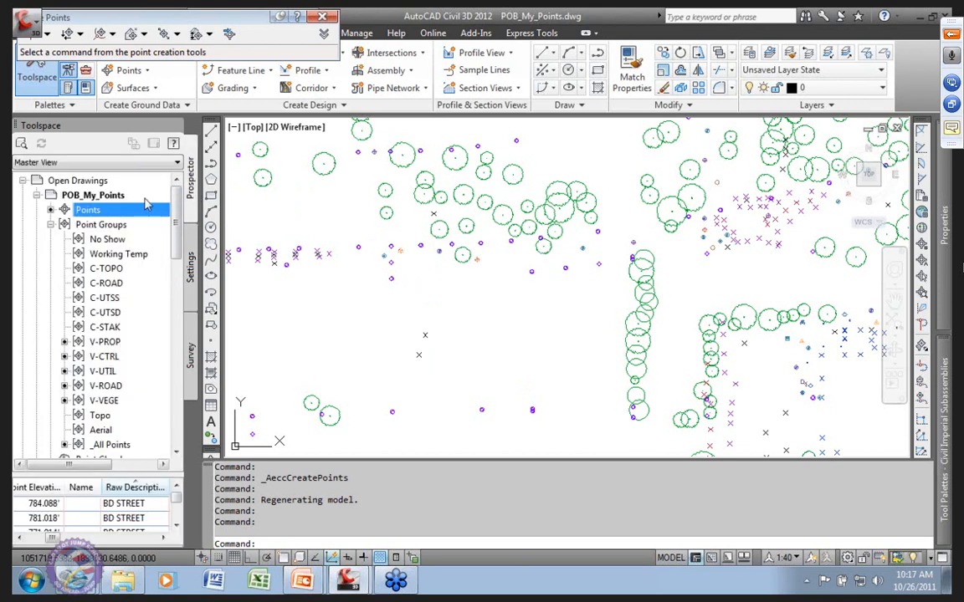
left_click(136, 225)
right_click(136, 225)
left_click(187, 232)
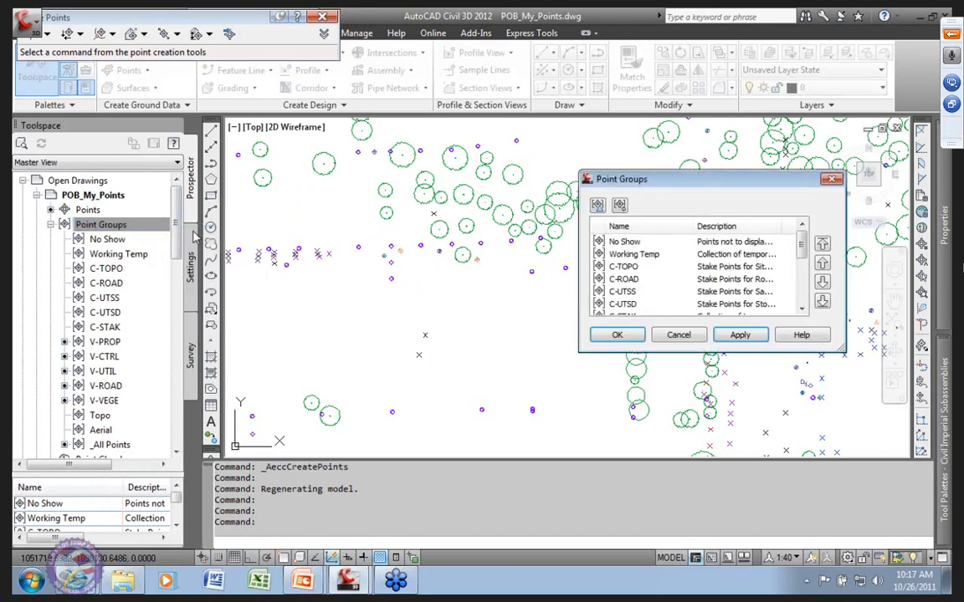
left_click_drag(698, 181, 500, 141)
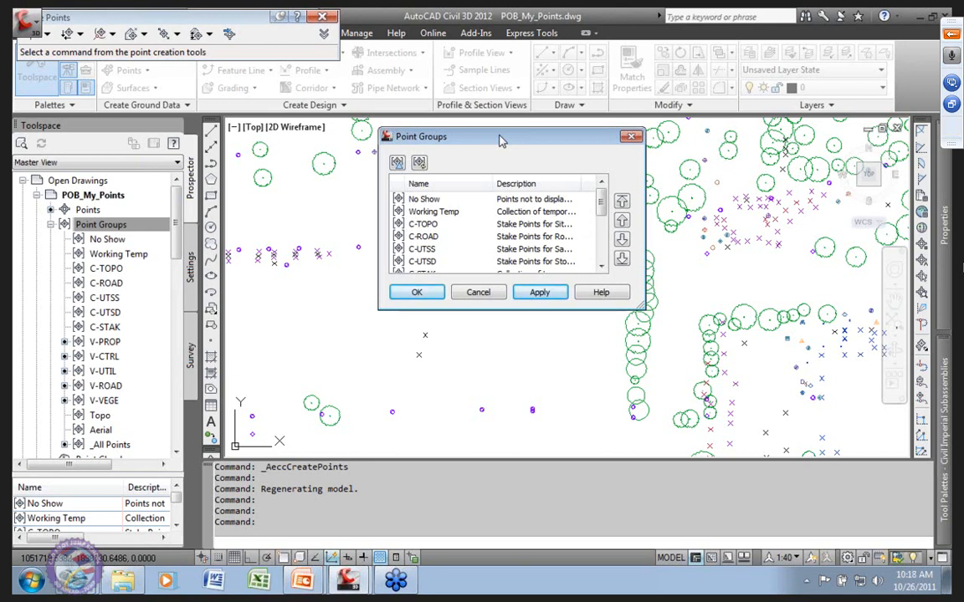
left_click(498, 294)
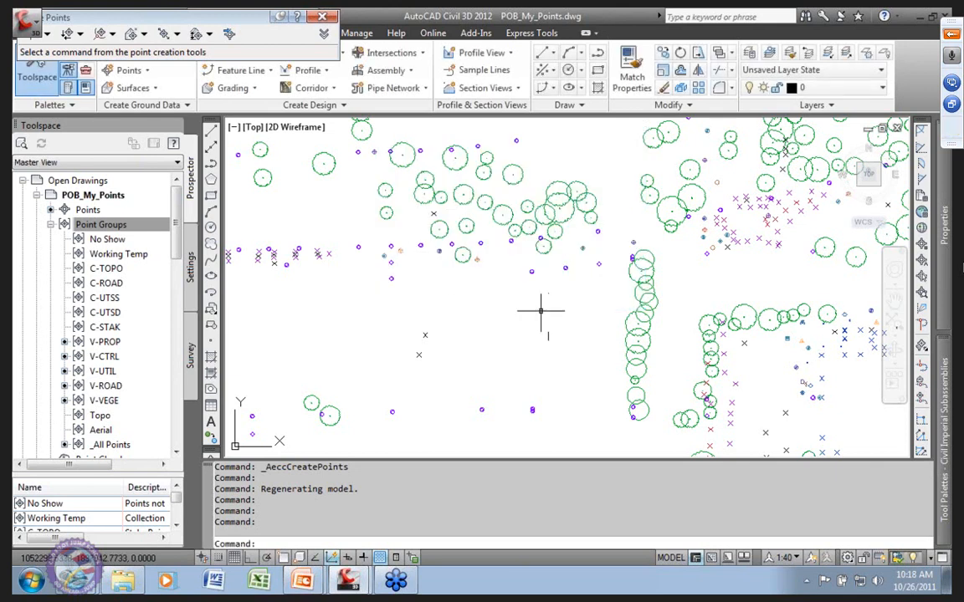
Step: Close the point creation tools, undo all commands back through Importpoints and Createpoints, and refresh the POB_My_Points drawing tree
scroll(437, 311, "down", 6)
scroll(435, 311, "up", 3)
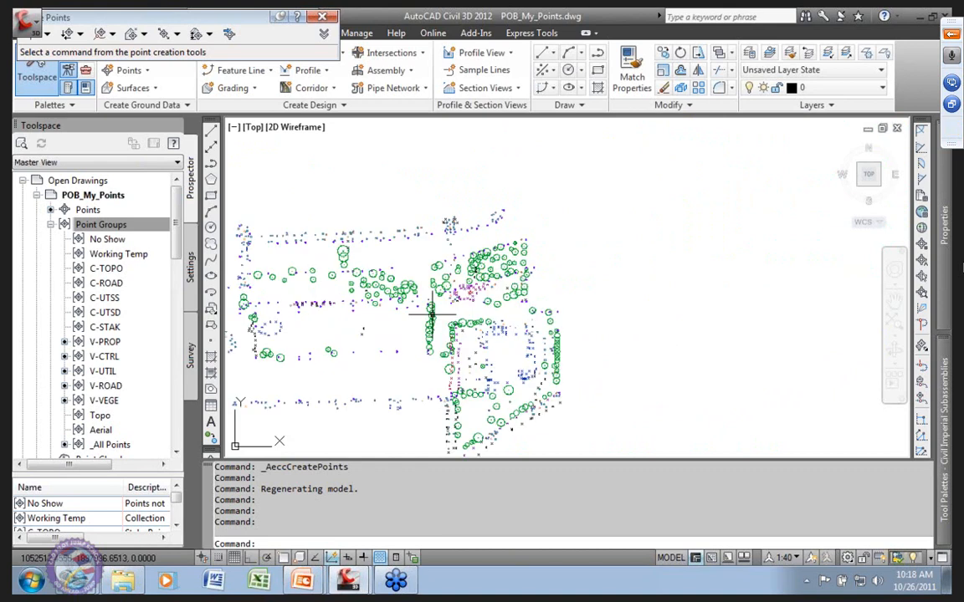
mouse_move(430, 311)
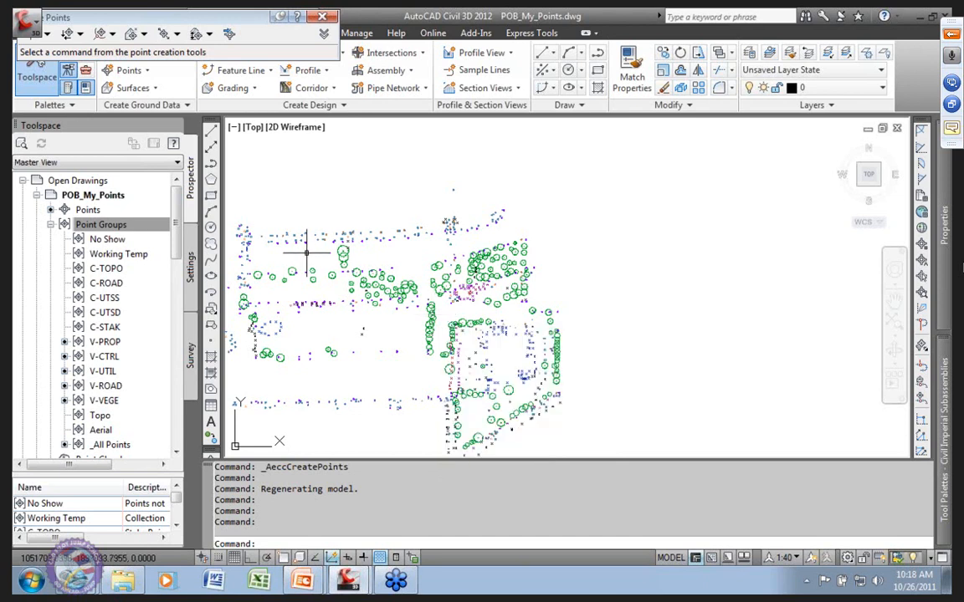
left_click(321, 15)
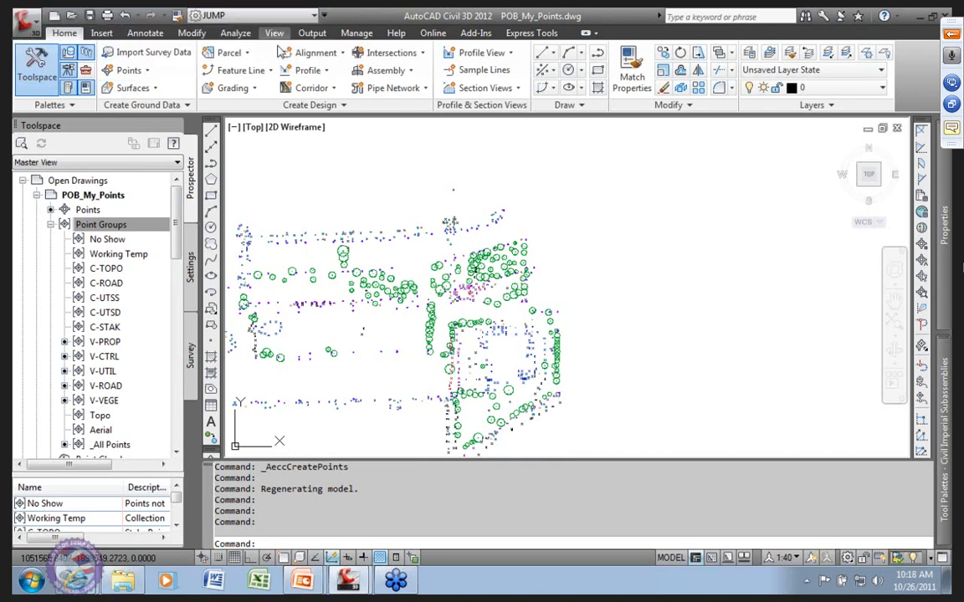
left_click(139, 17)
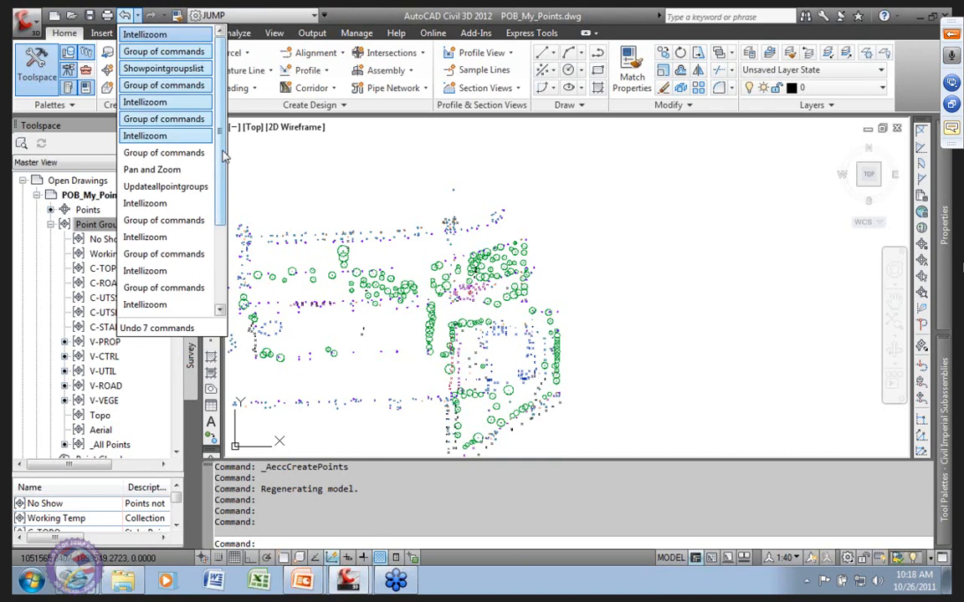
left_click_drag(224, 160, 230, 258)
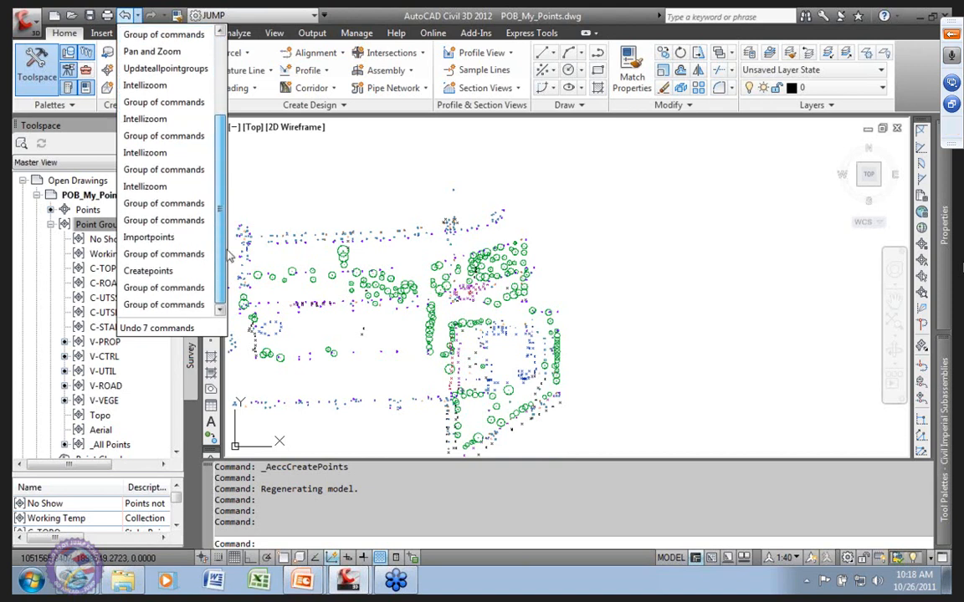
left_click(147, 271)
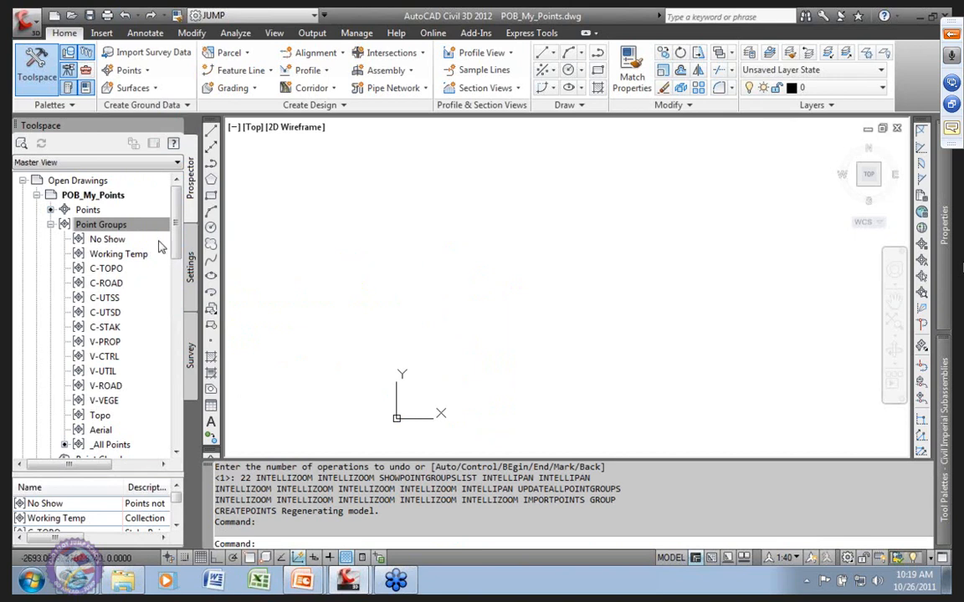
right_click(92, 197)
mouse_move(131, 249)
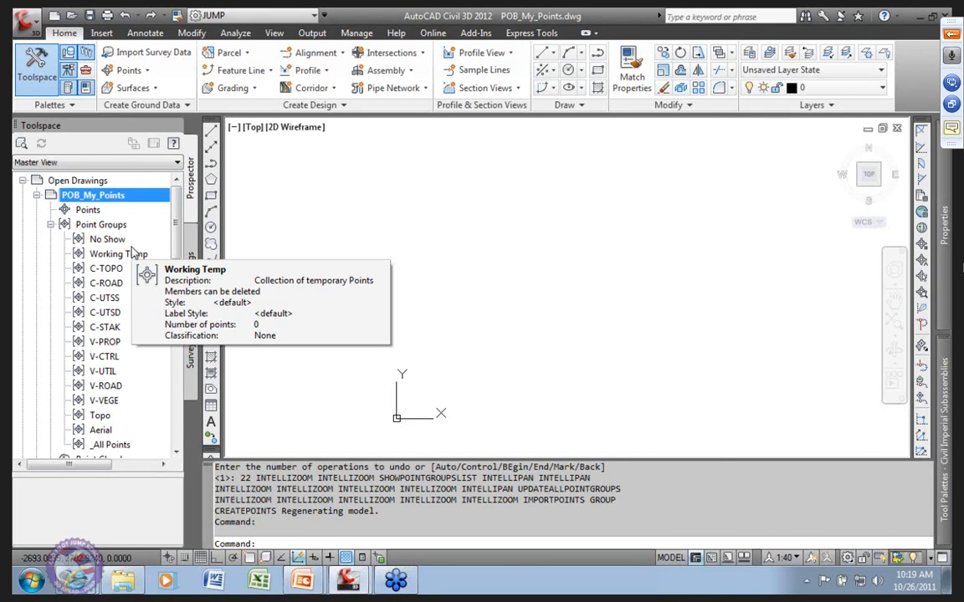
Step: Open the JS01 survey database for editing
left_click(190, 350)
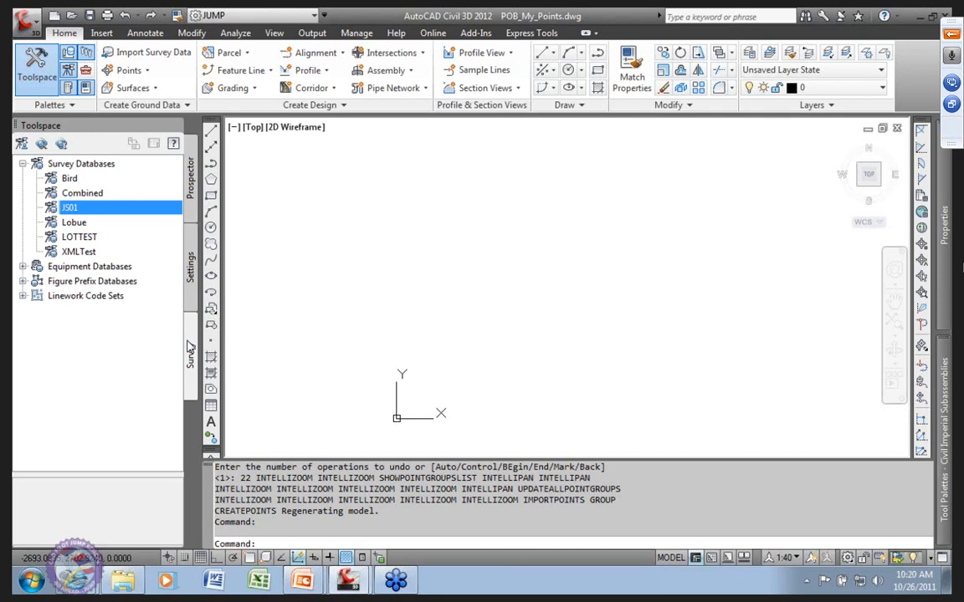
right_click(76, 209)
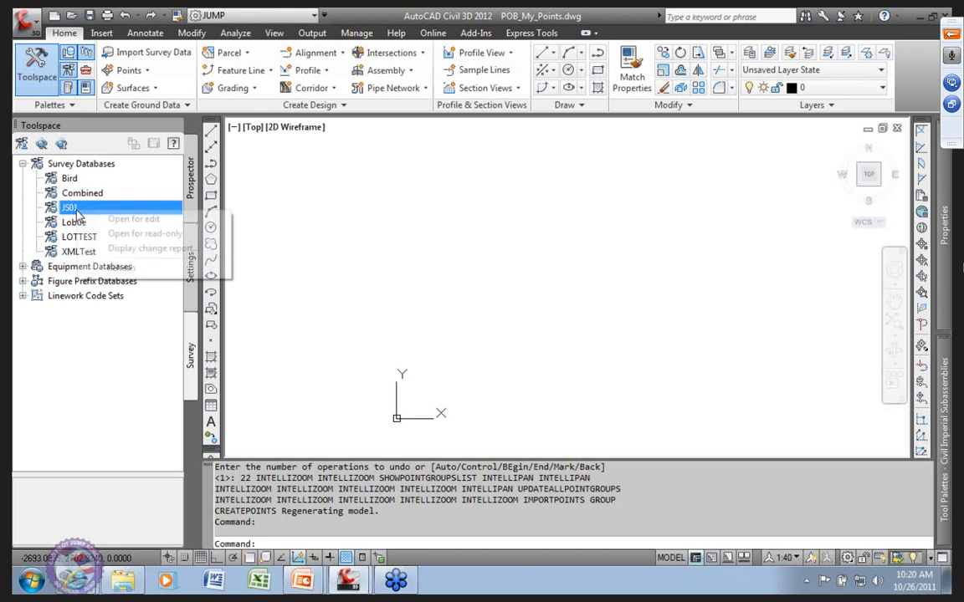
left_click(138, 218)
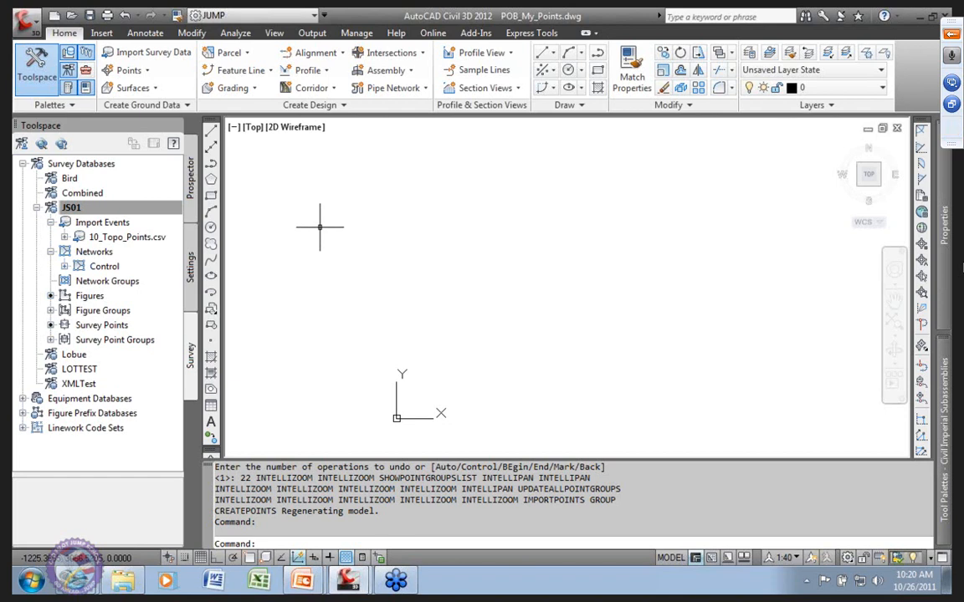
Step: Check the working folder option for the survey databases and review the survey user settings without changing them
right_click(104, 166)
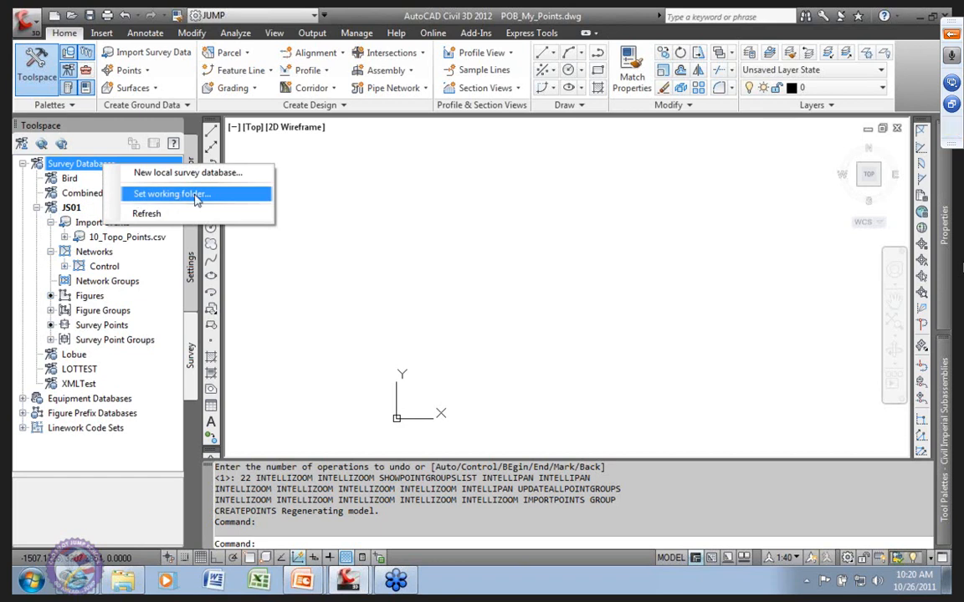
left_click(95, 139)
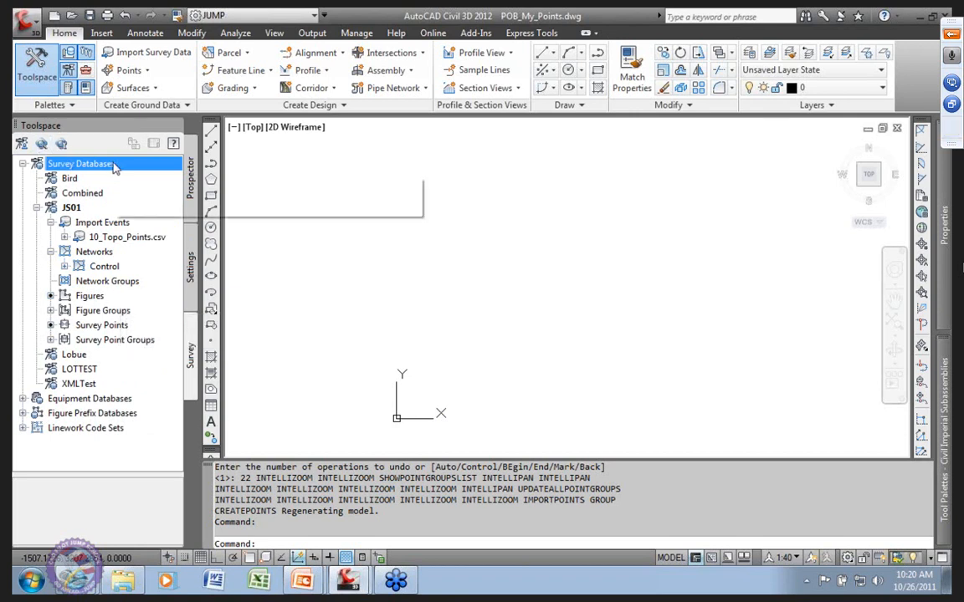
left_click(21, 144)
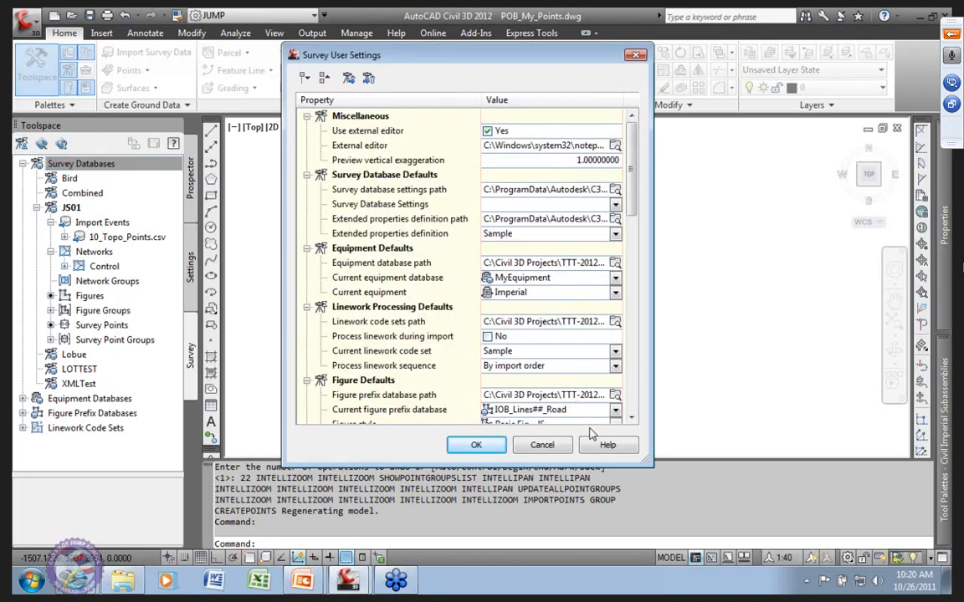
scroll(633, 198, "down", 6)
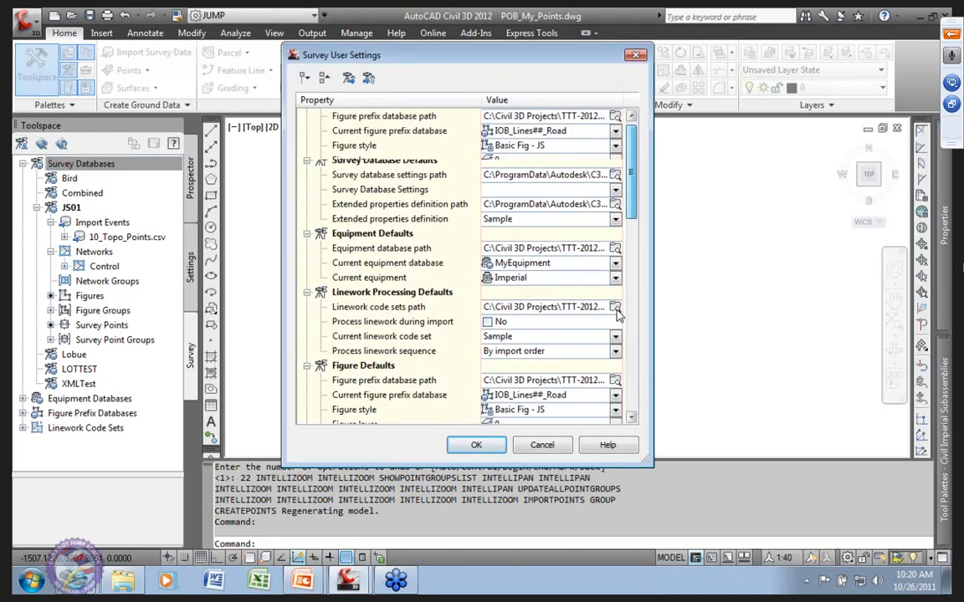
scroll(613, 385, "up", 6)
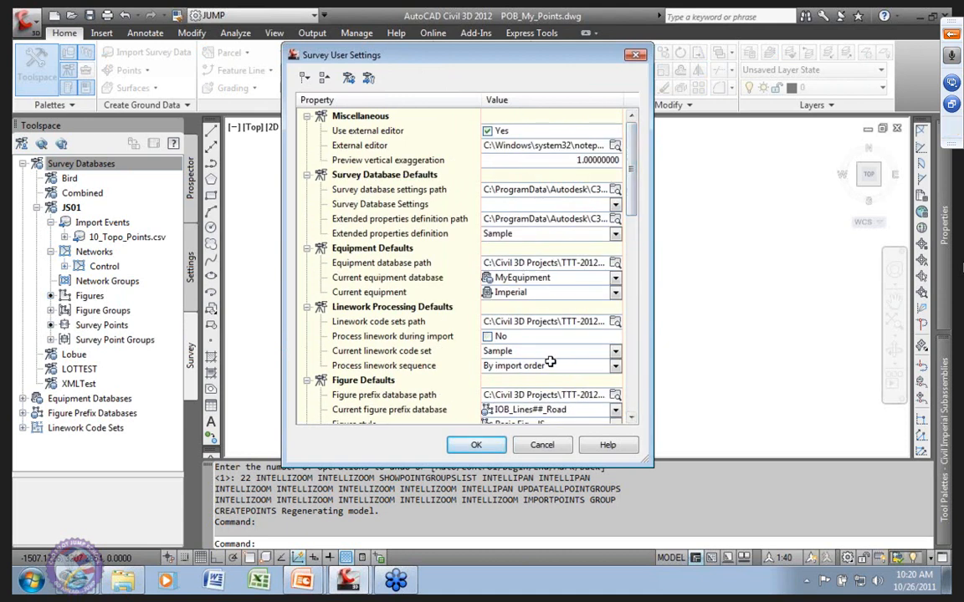
left_click(541, 444)
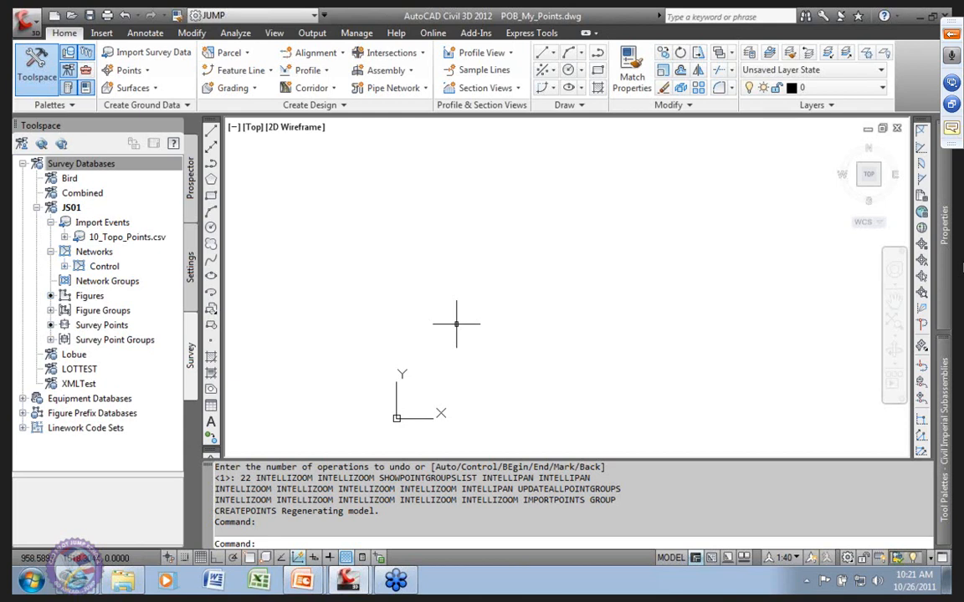
Step: Review the survey preview settings and the import option in the survey user settings, leaving both unchanged
left_click(62, 144)
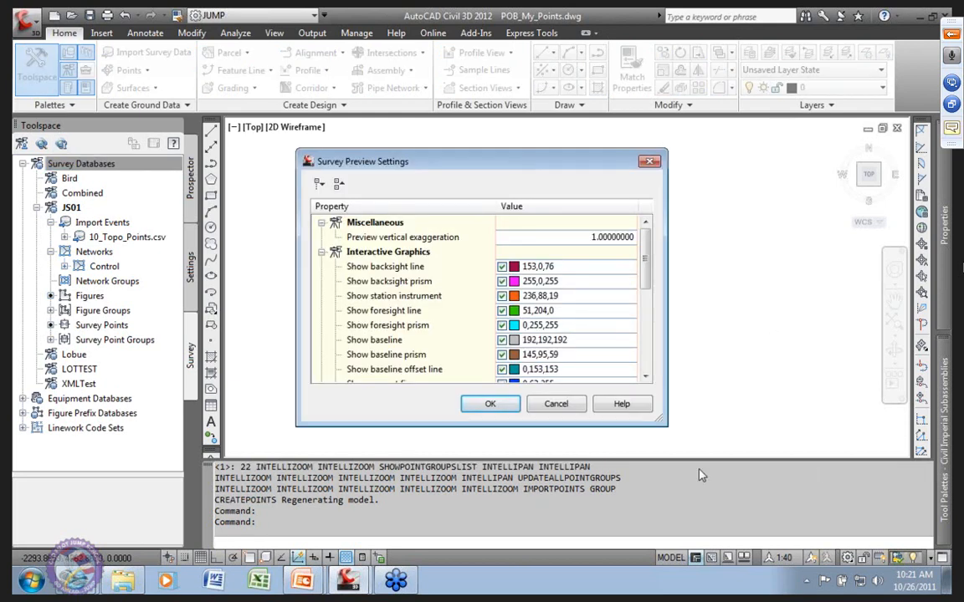
left_click(553, 397)
left_click(22, 144)
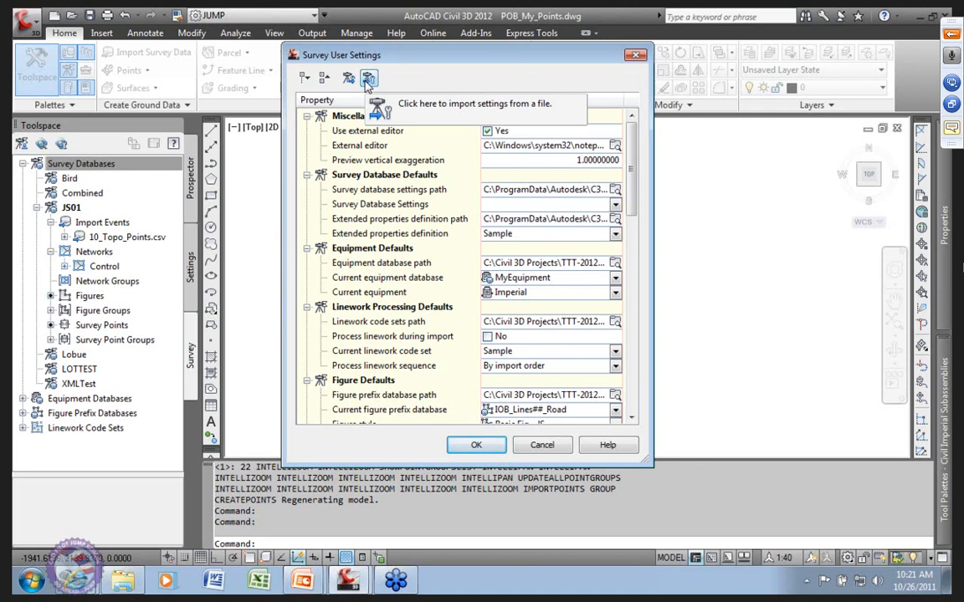
left_click(542, 446)
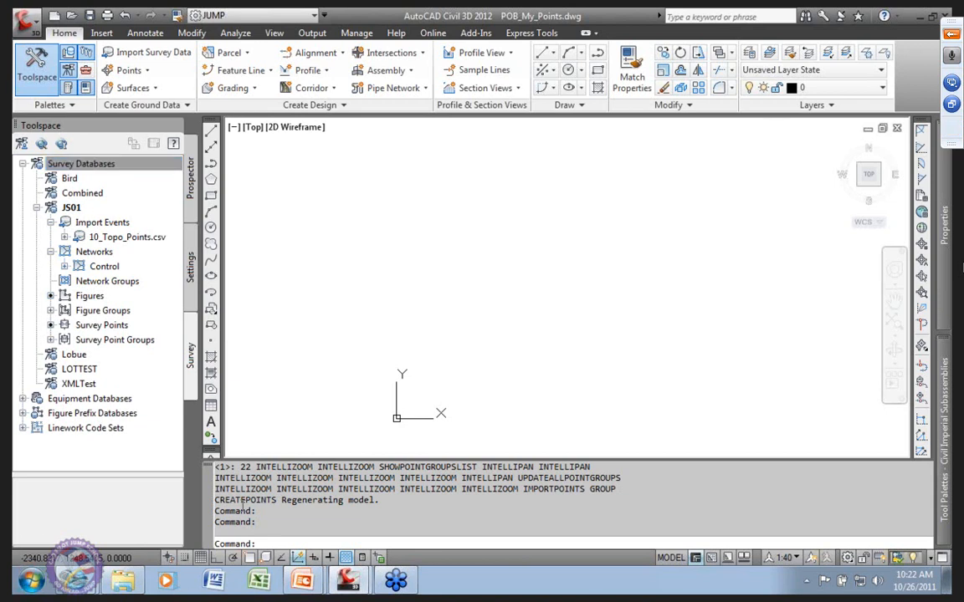
Step: Insert the points of the JS01 database's Control network into the drawing
left_click(131, 237)
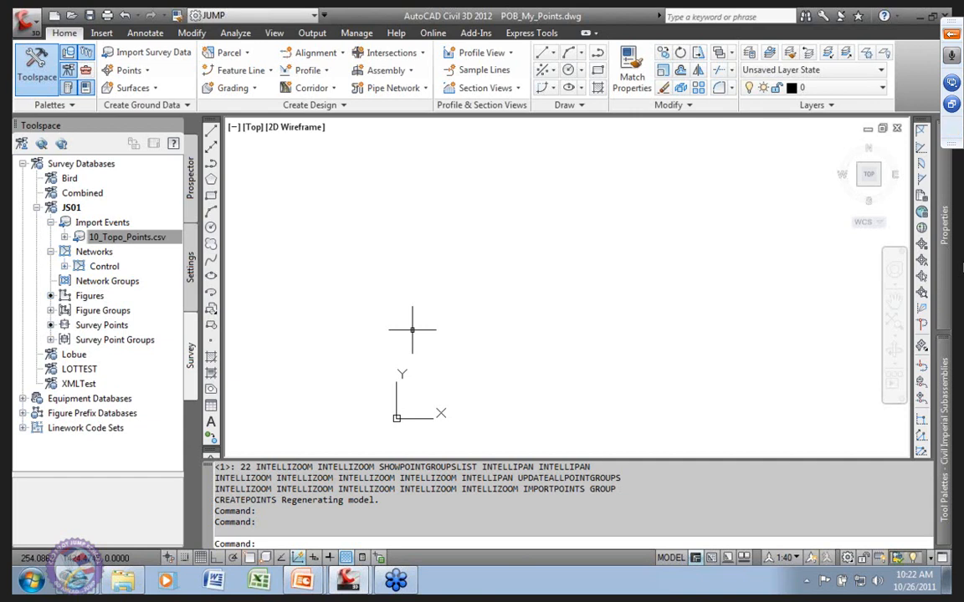
left_click(107, 267)
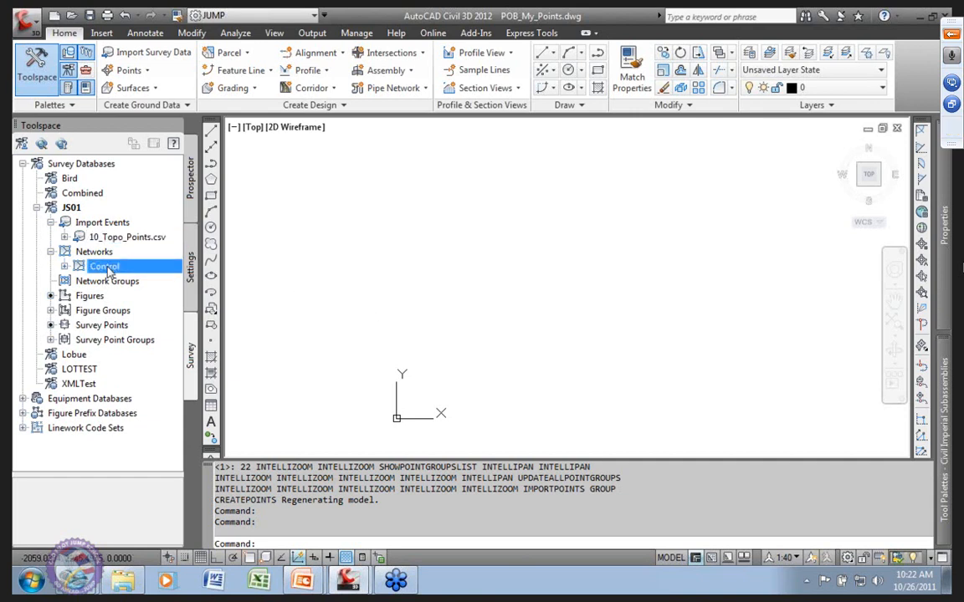
right_click(107, 269)
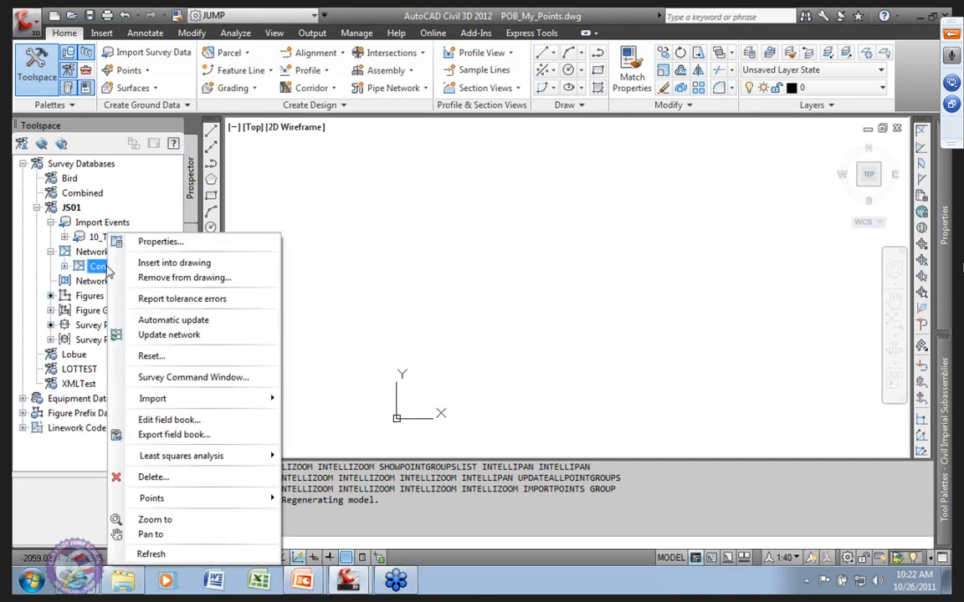
left_click(182, 264)
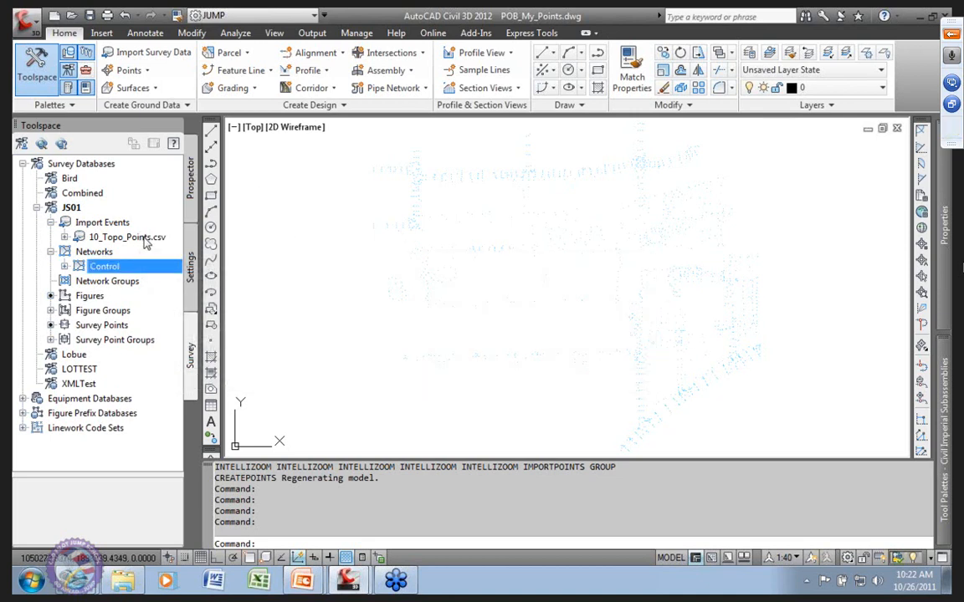
Step: Check the details of the 10_Topo_Points.csv import event and remove the Control network from the drawing
mouse_move(146, 241)
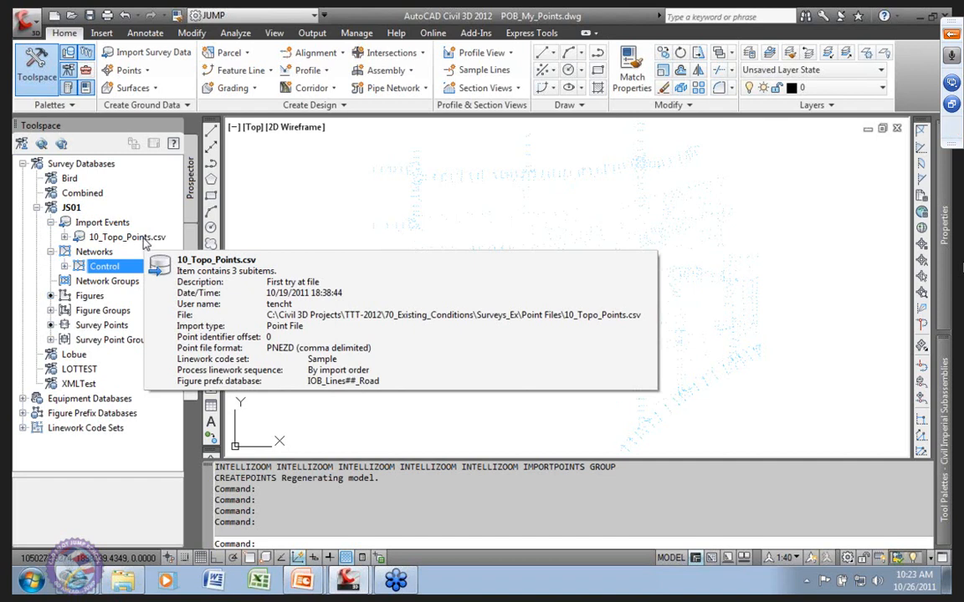
right_click(119, 269)
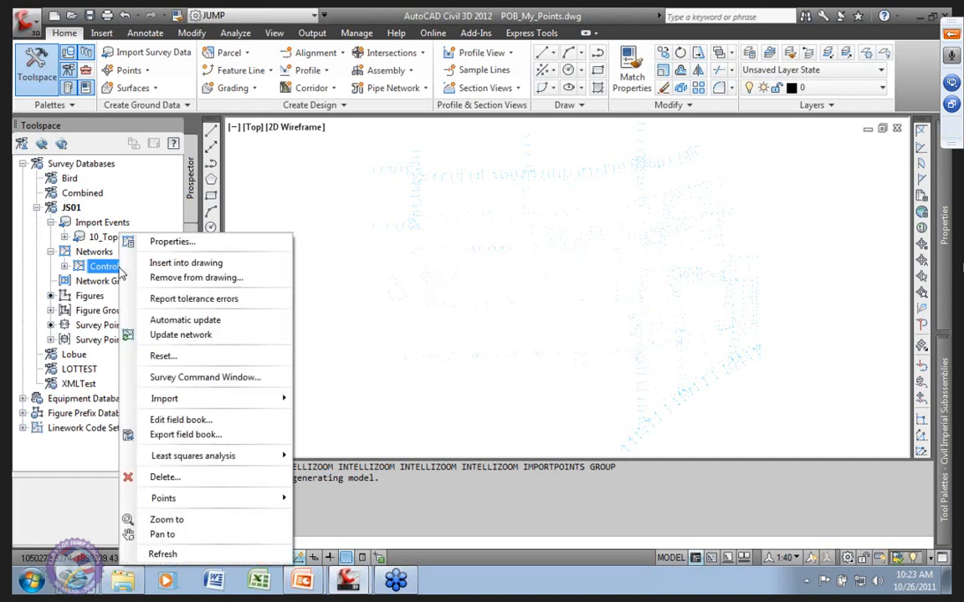
left_click(173, 276)
left_click(538, 325)
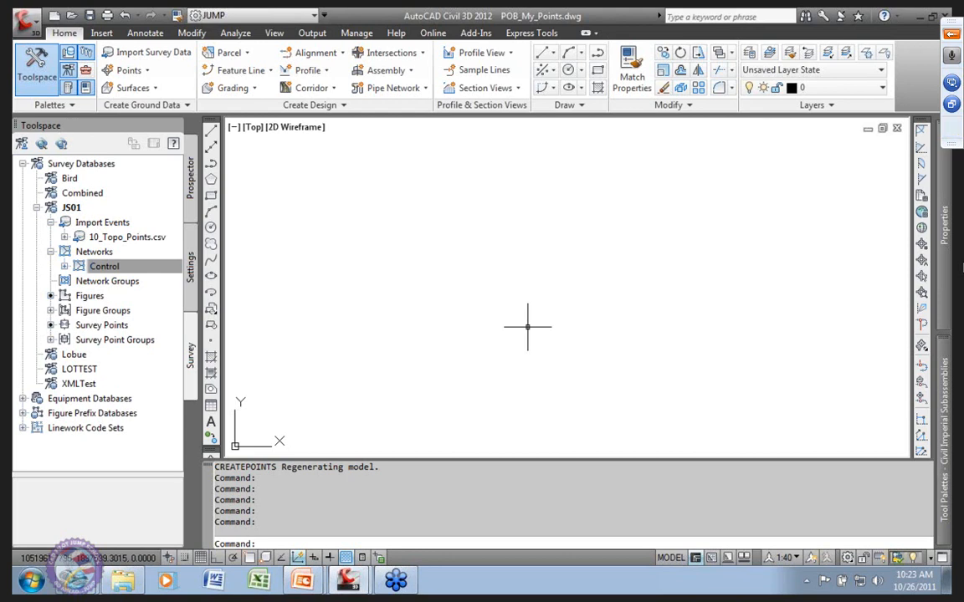
Step: Look over the commands for the 10_Topo_Points.csv import event and the Import Survey Data wizard's database page, without importing anything
left_click(155, 241)
right_click(156, 243)
left_click(419, 251)
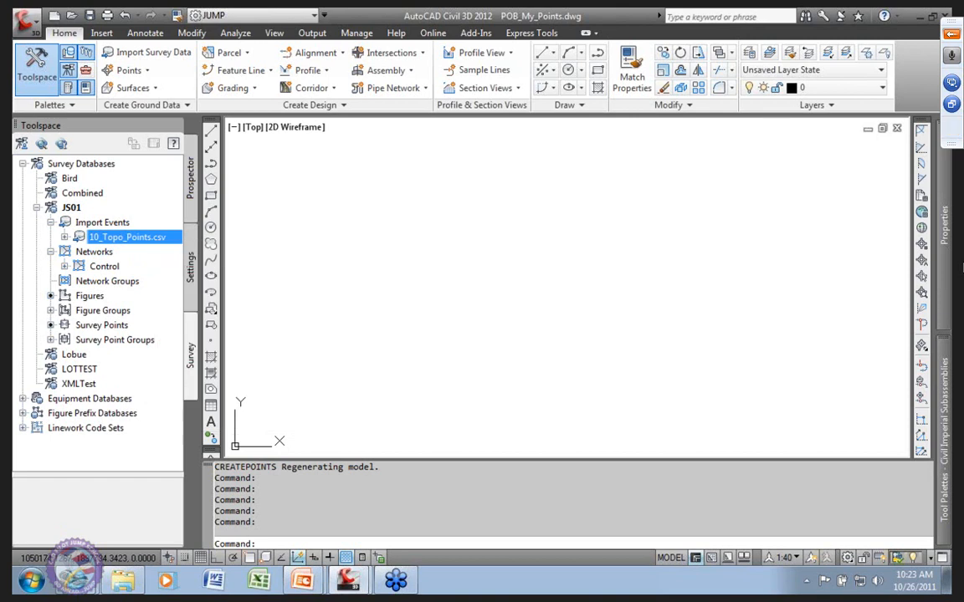
left_click(418, 250)
left_click(418, 251)
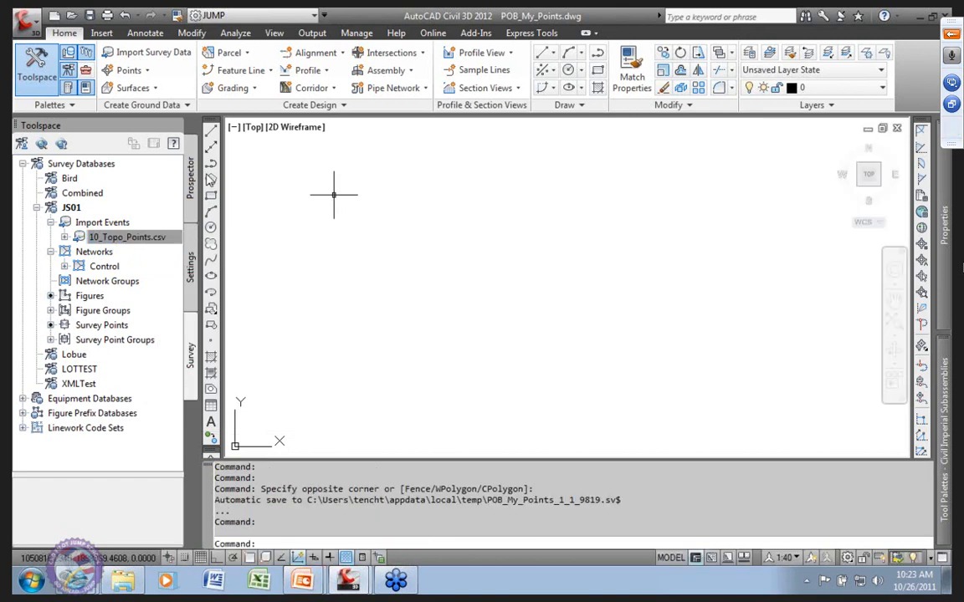
left_click(159, 55)
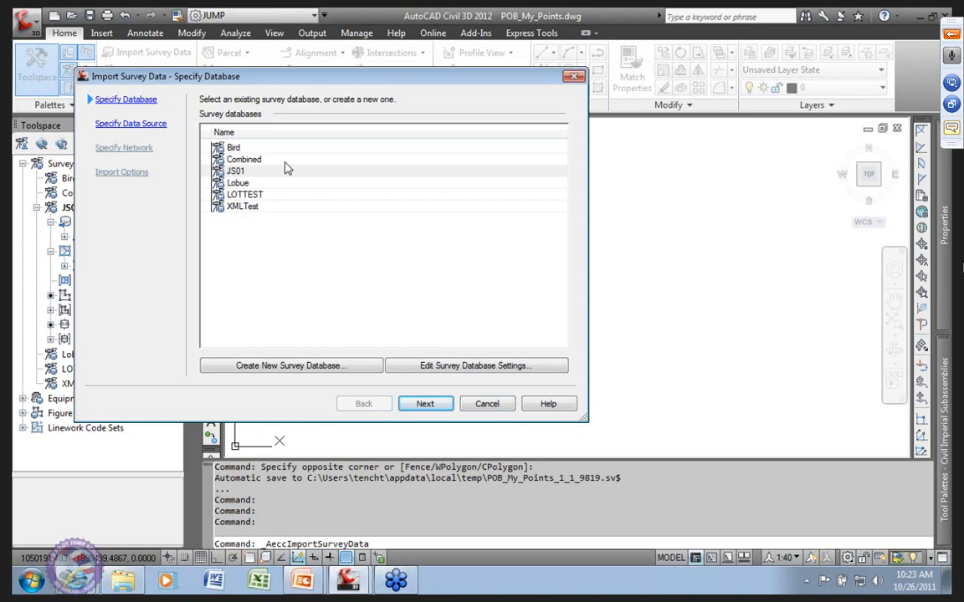
left_click(486, 404)
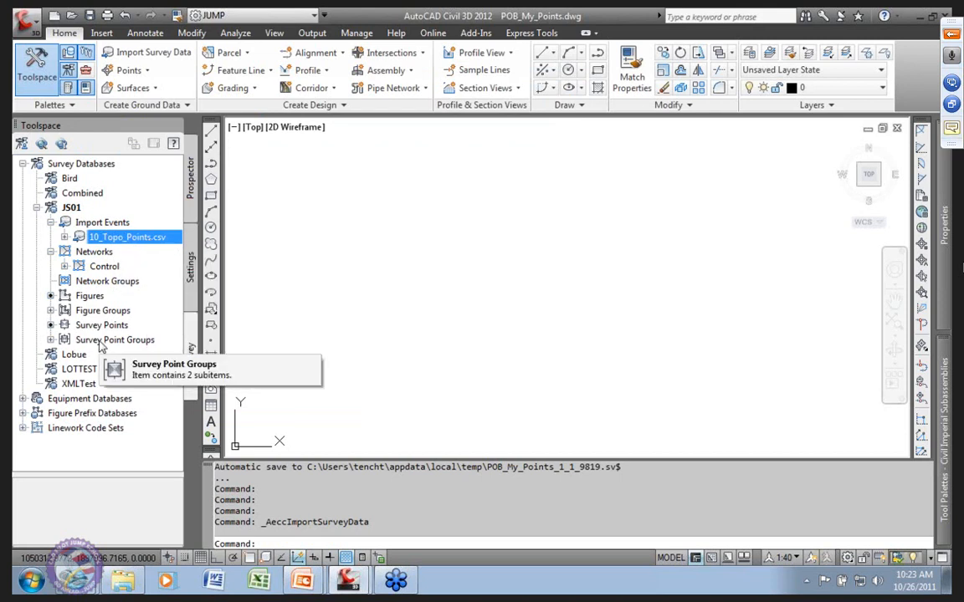
Step: Insert all survey figures of the JS01 database into the drawing
left_click(89, 296)
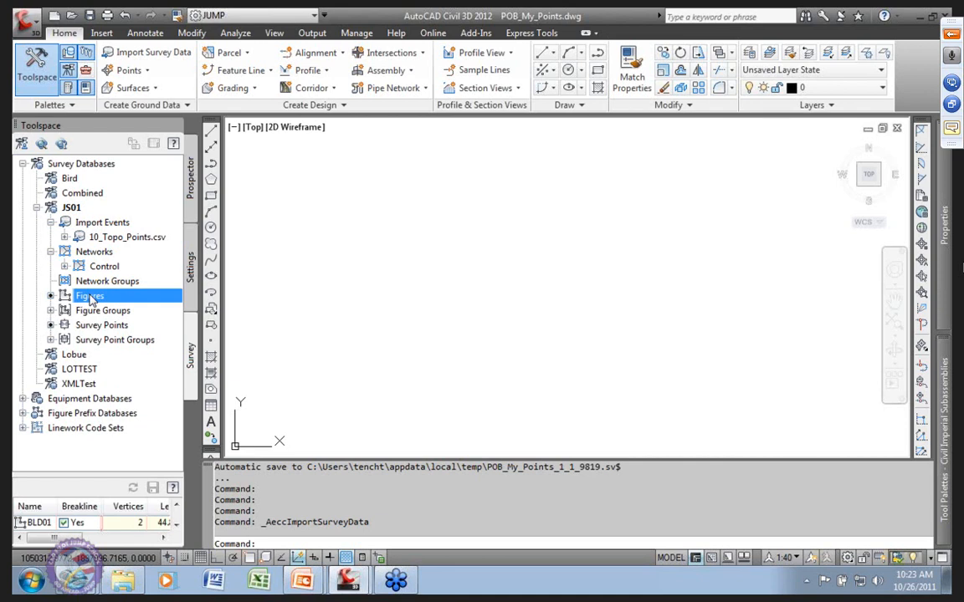
right_click(92, 299)
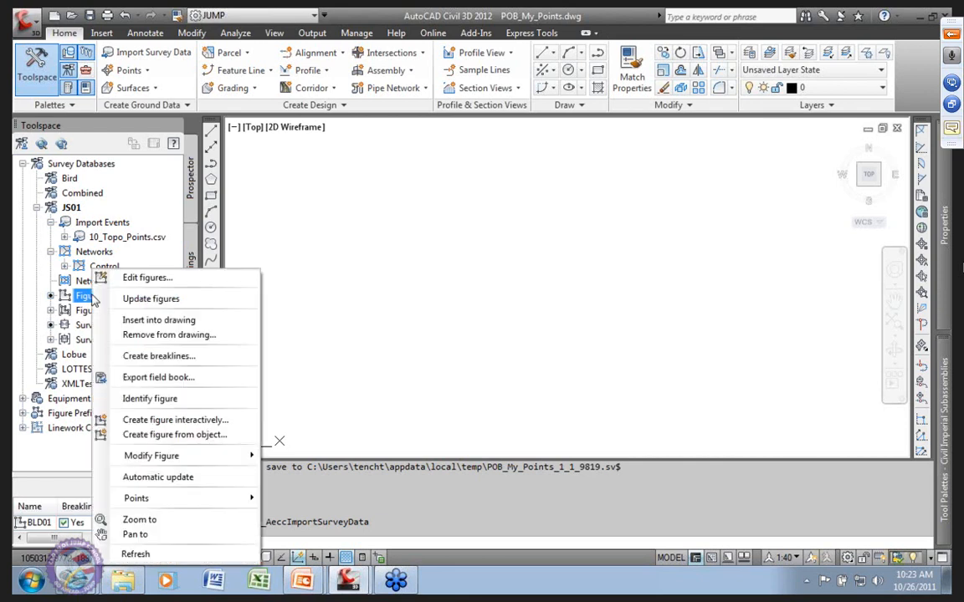
left_click(146, 319)
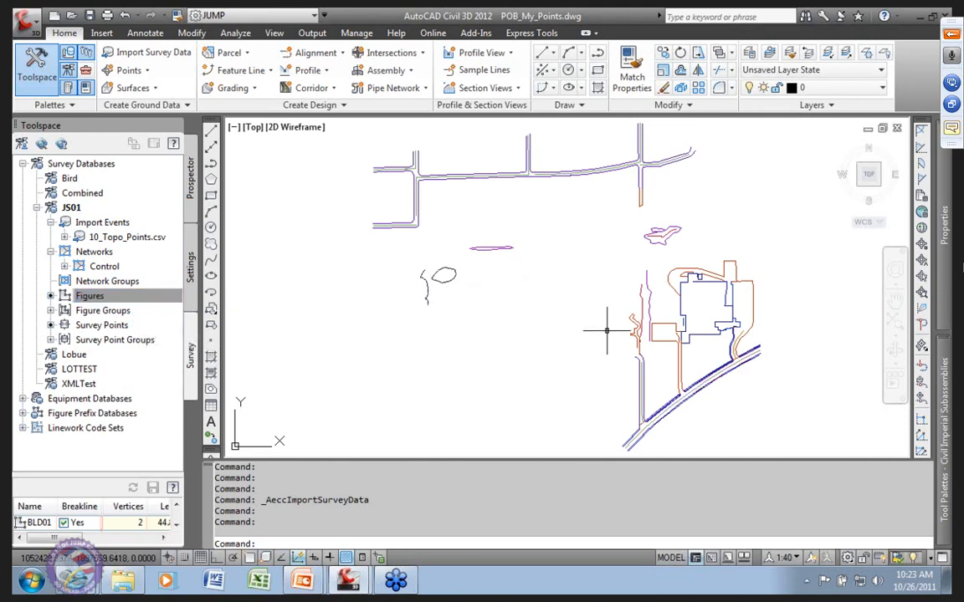
middle_click_drag(607, 330, 499, 343)
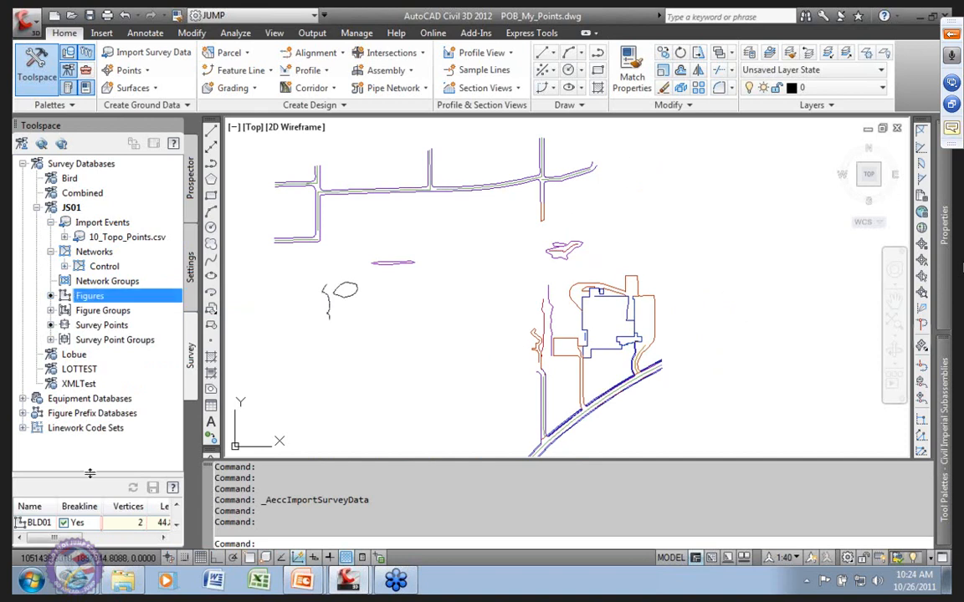
Step: Review the list of figure prefix databases and the survey figure properties of curb figure TBC02, leaving them unchanged
left_click(22, 414)
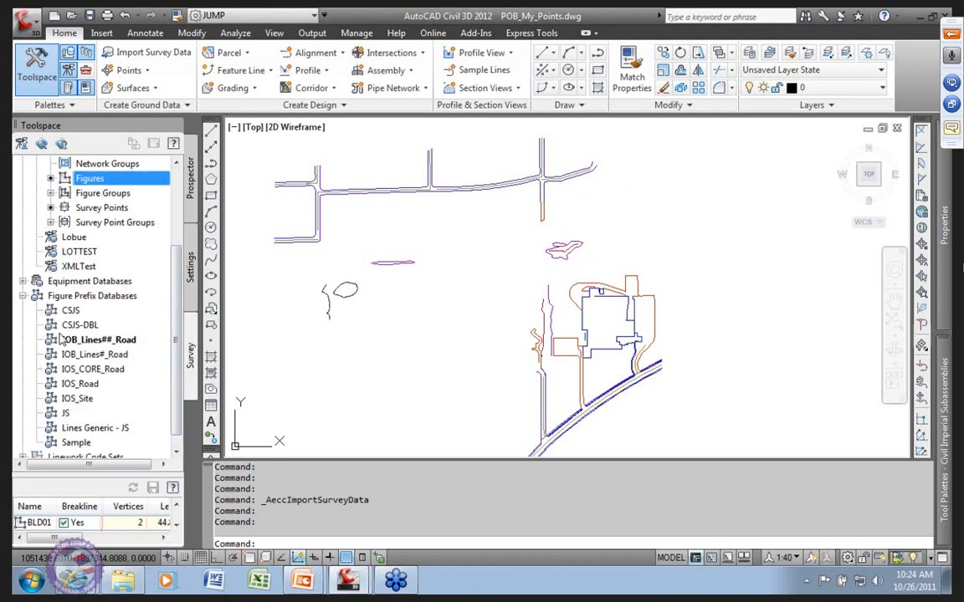
left_click(22, 296)
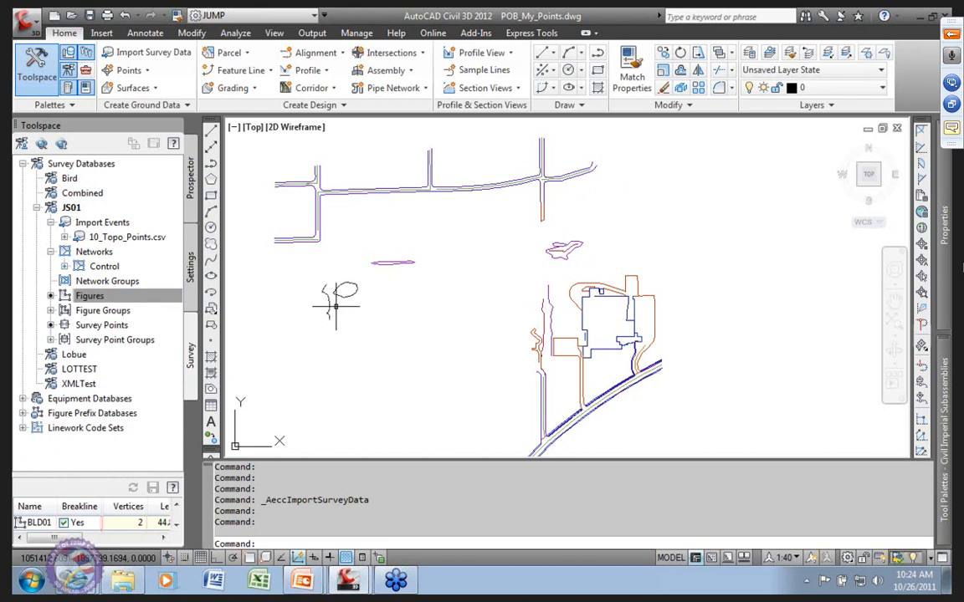
scroll(316, 194, "up", 2)
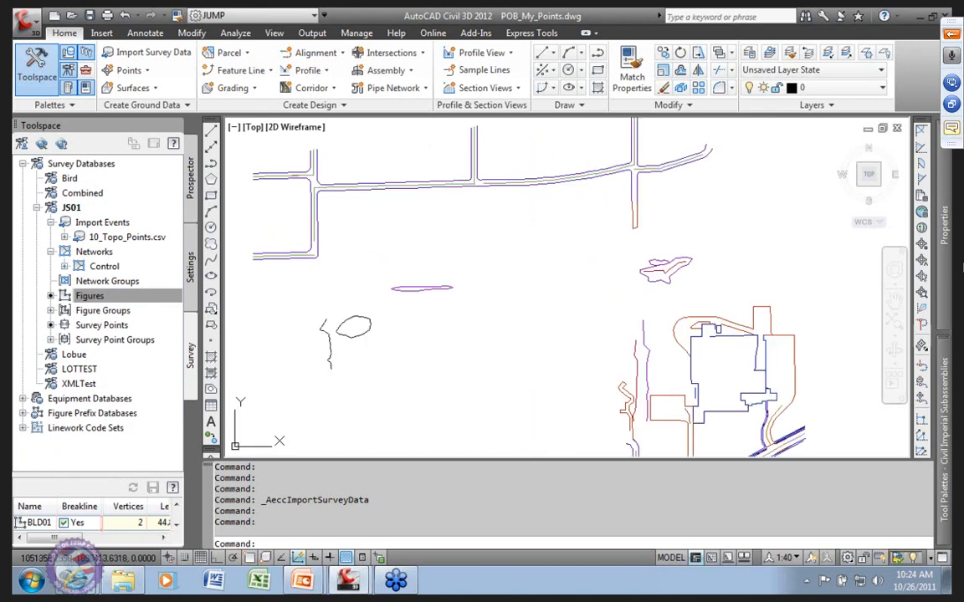
scroll(312, 204, "up", 2)
left_click(416, 176)
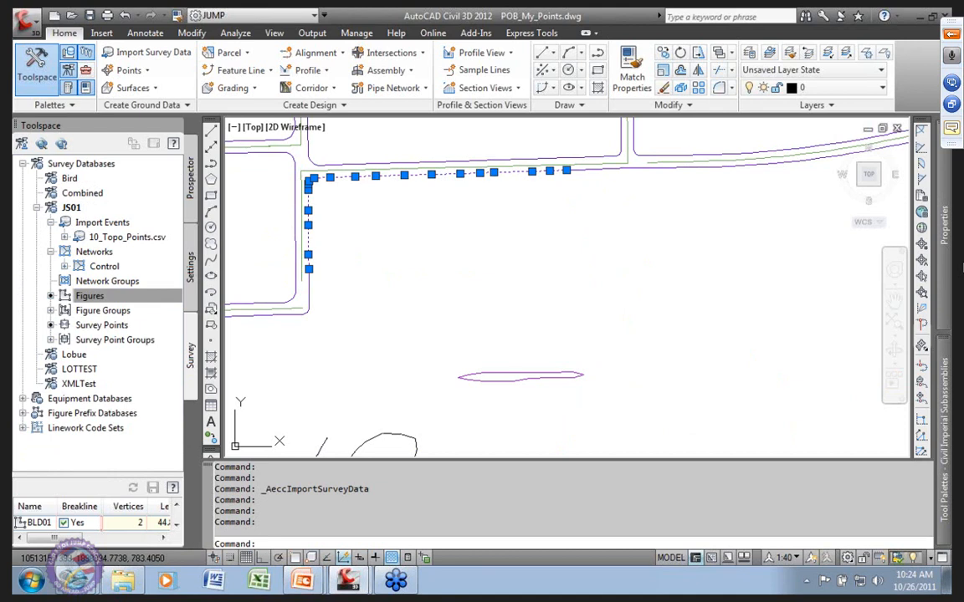
left_click(284, 62)
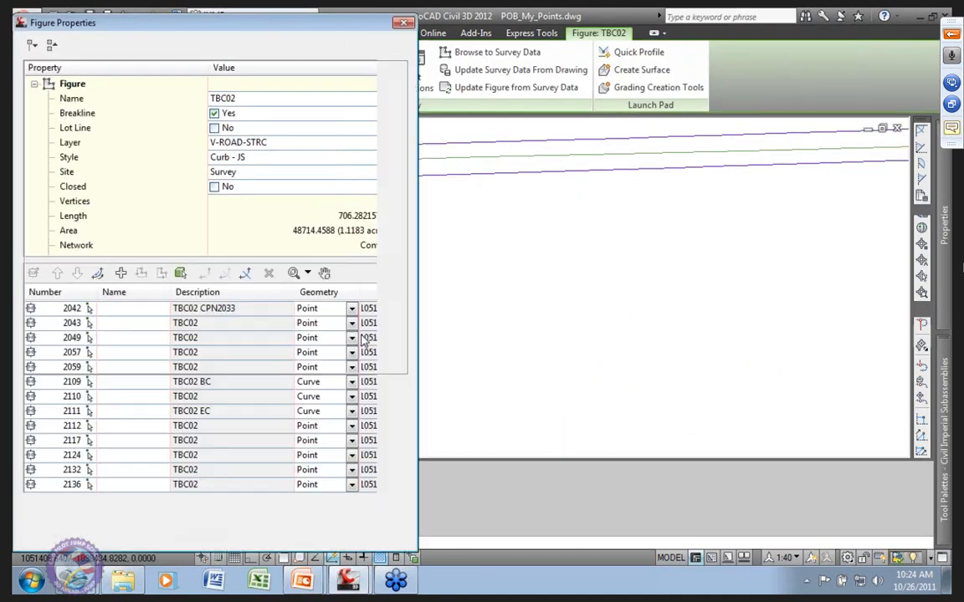
mouse_move(403, 425)
left_mouse_down()
mouse_move(401, 487)
mouse_move(403, 409)
mouse_move(410, 412)
left_mouse_up()
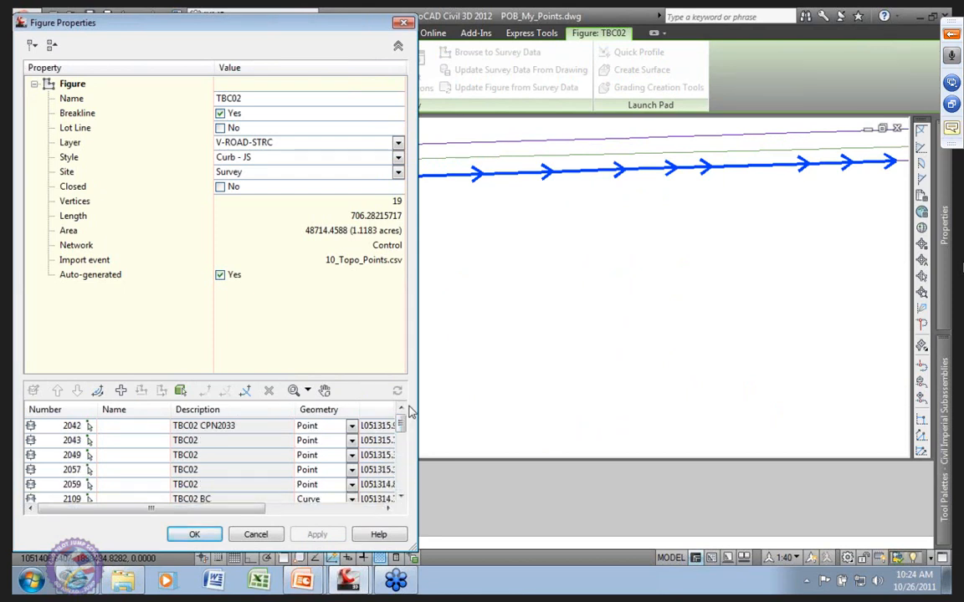
left_click(256, 535)
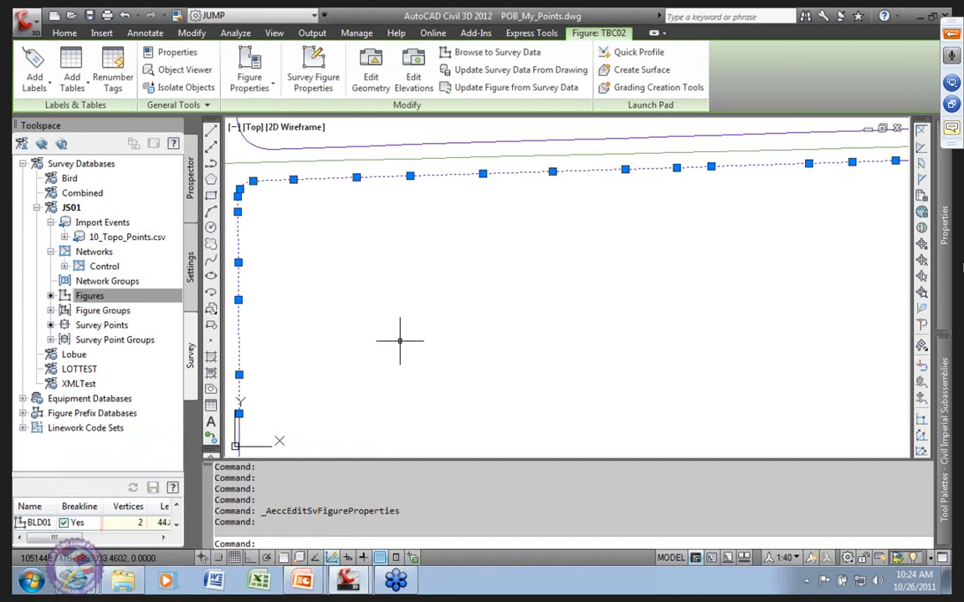
Step: Remove all JS01 survey figures from the drawing
scroll(400, 340, "down", 1)
scroll(224, 230, "down", 3)
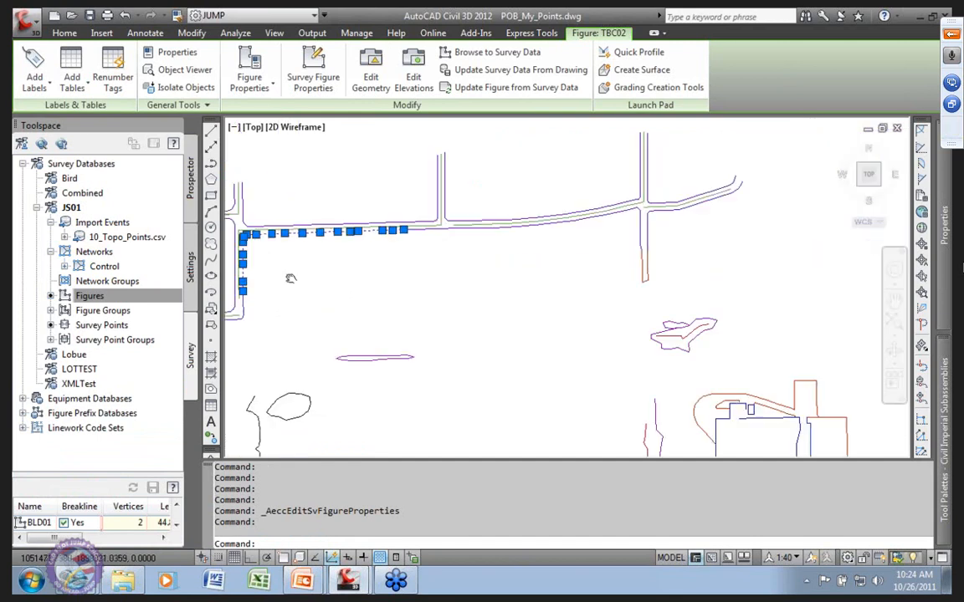
right_click(90, 296)
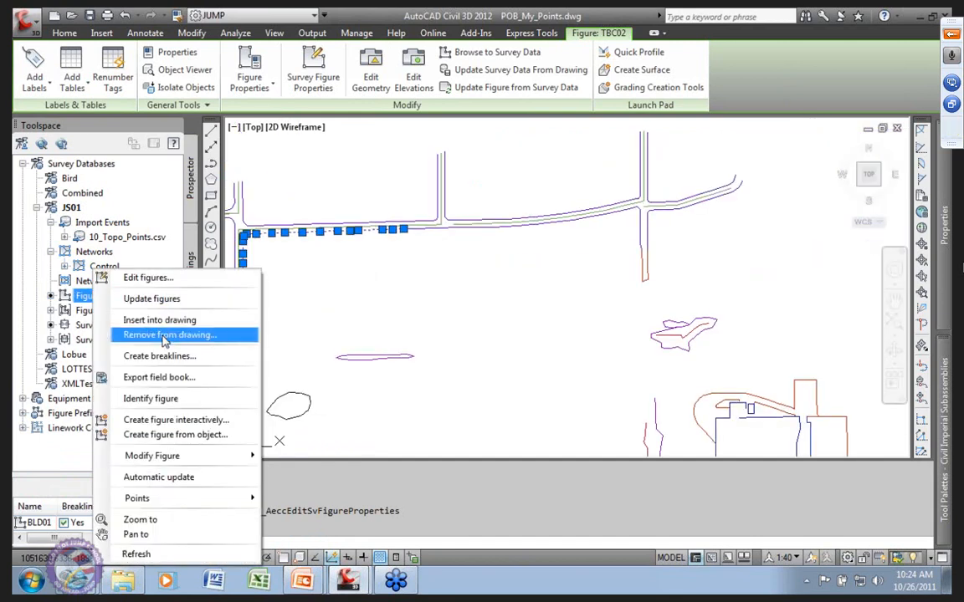
left_click(155, 334)
left_click(538, 326)
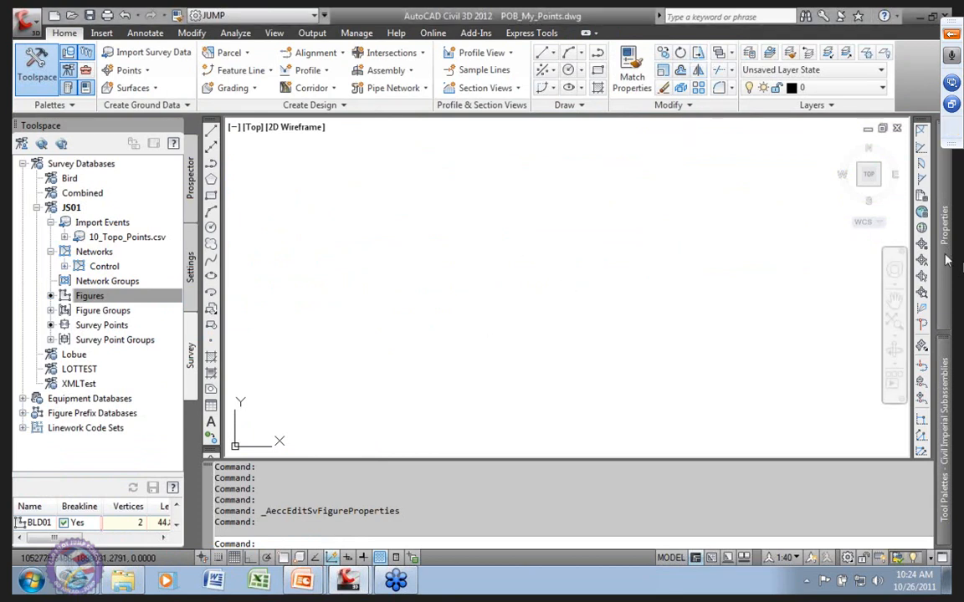
Step: Select every object in the drawing and check the selection's object types in Properties
mouse_move(946, 261)
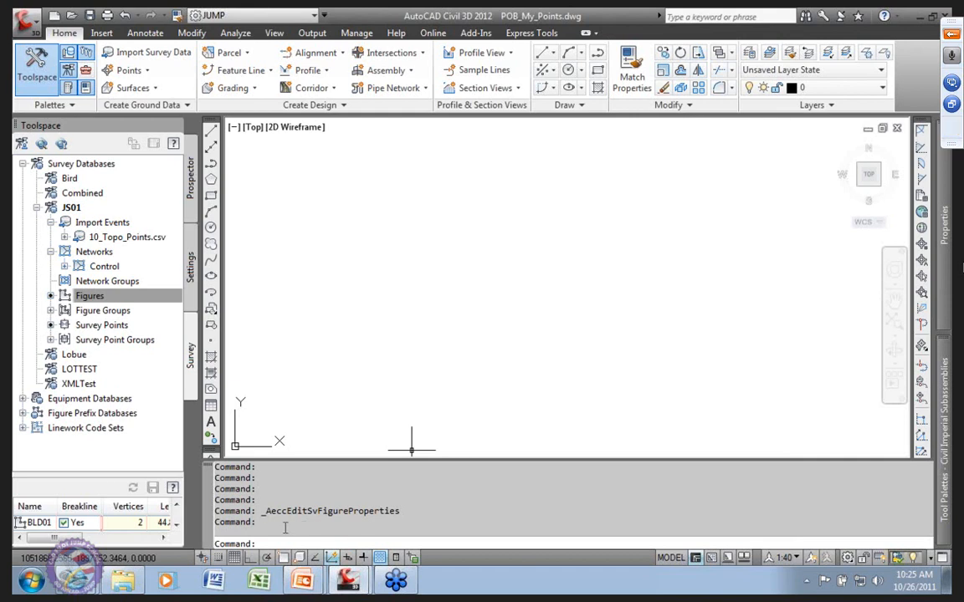
key("ctrl+a")
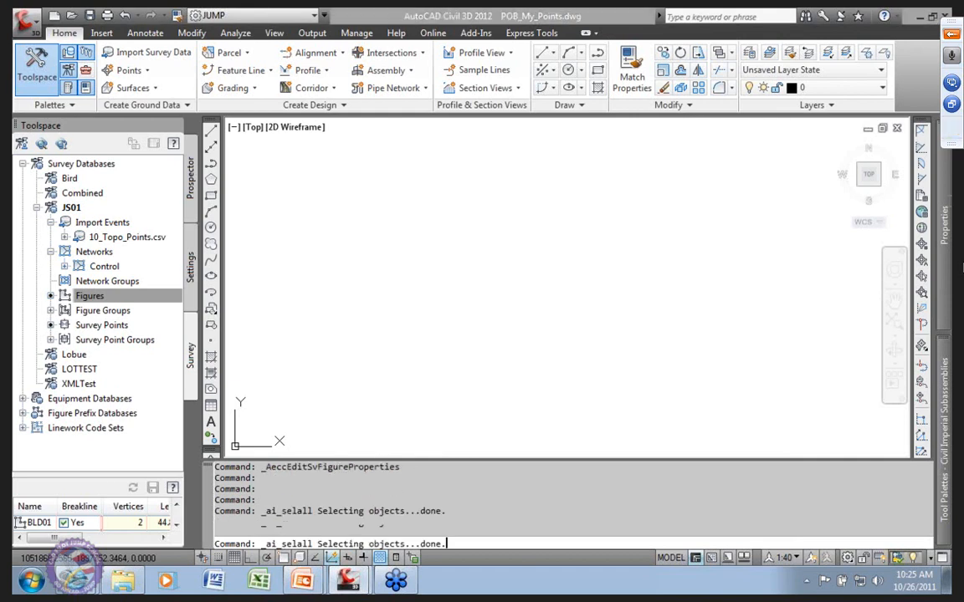
mouse_move(944, 242)
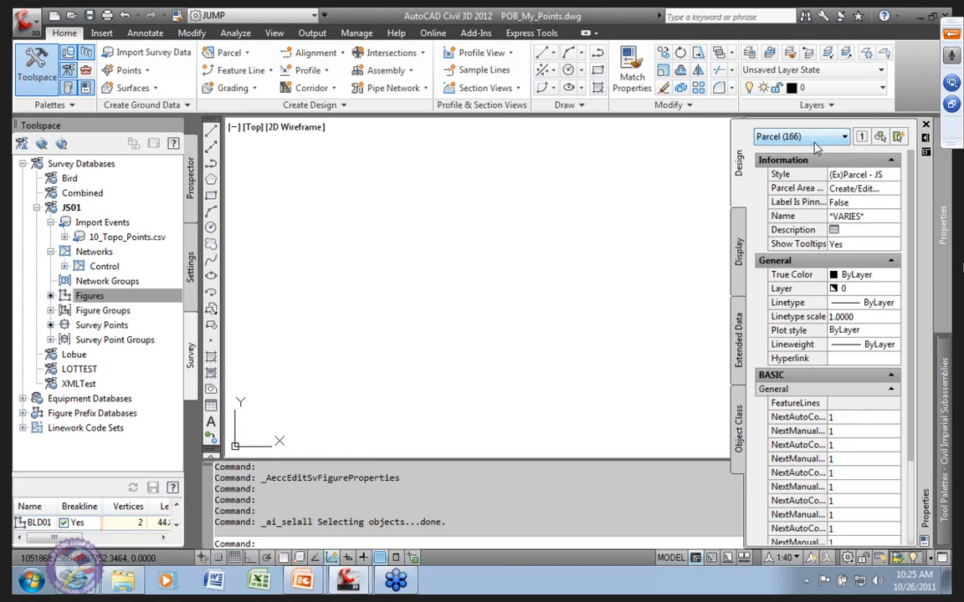
Step: Review the breakline, layer, style and site assignments in the IOB_Lines##_Road figure prefix database and close it without changes
left_click(22, 413)
left_click(113, 341)
right_click(114, 343)
left_click(167, 350)
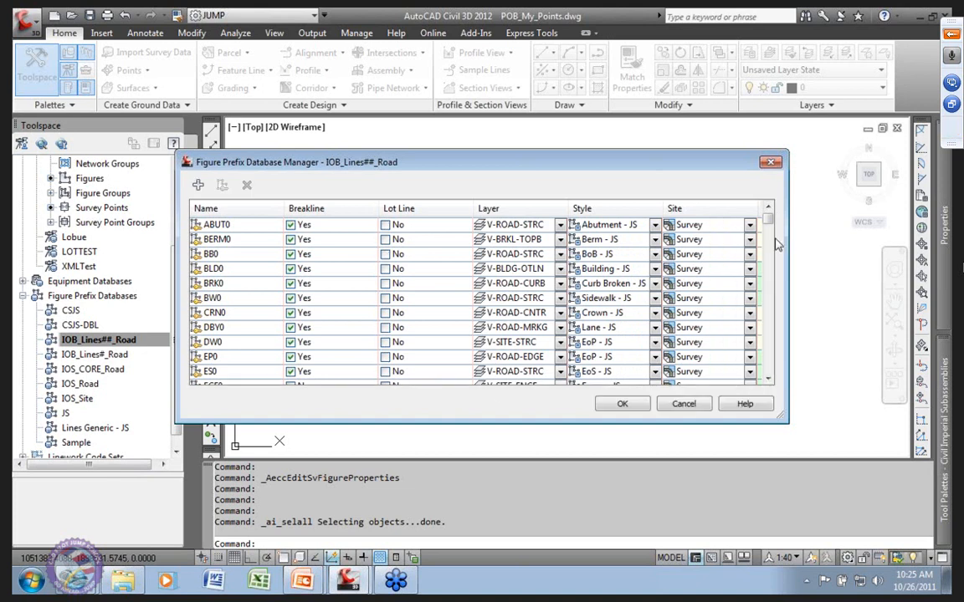
scroll(695, 209, "down", 1)
left_click_drag(776, 398, 773, 178)
left_click(685, 409)
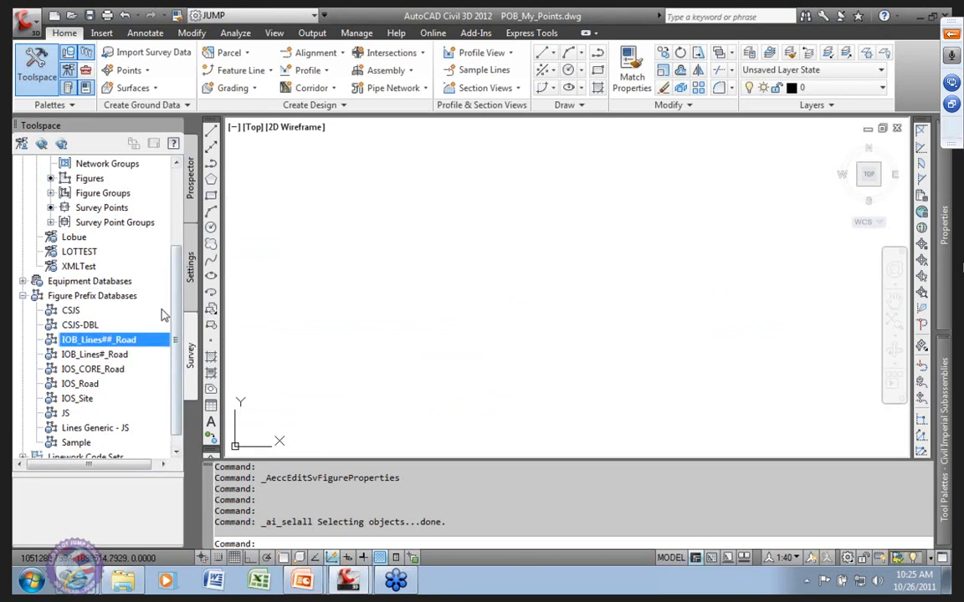
Step: Check the Survey site in the POB_My_Points drawing, including its alignments and parcels, in the Prospector tree
scroll(164, 313, "up", 3)
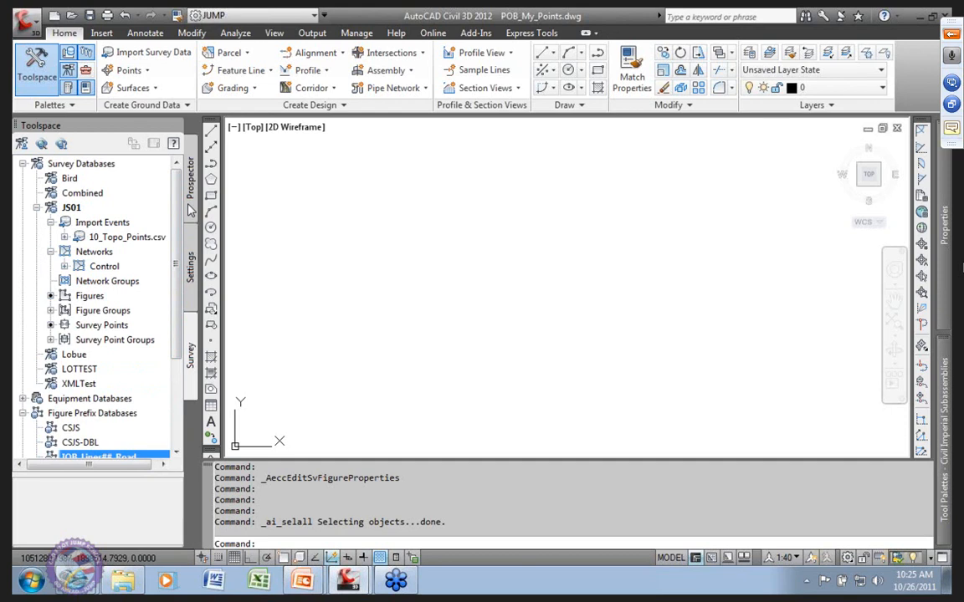
left_click(189, 185)
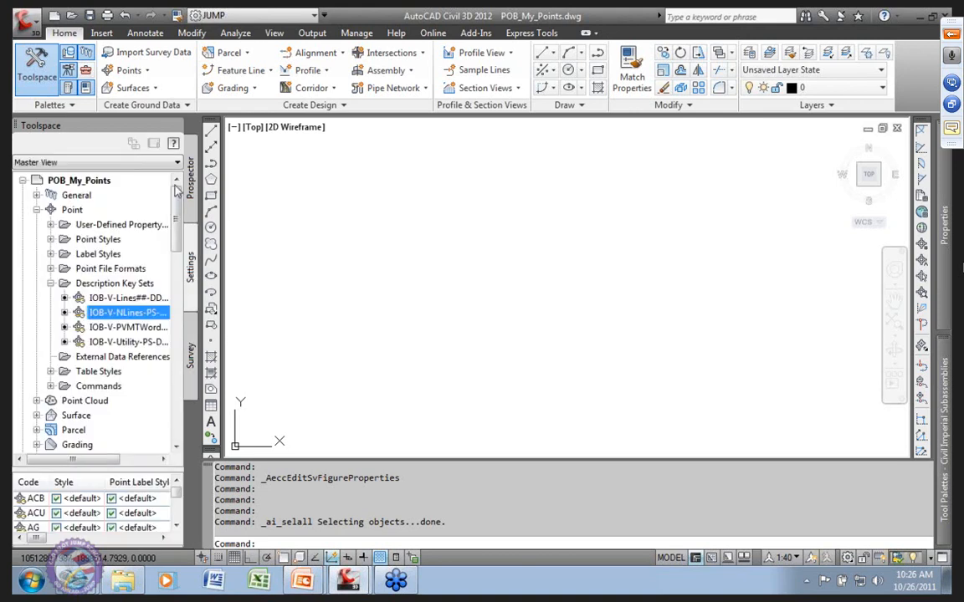
left_click(189, 186)
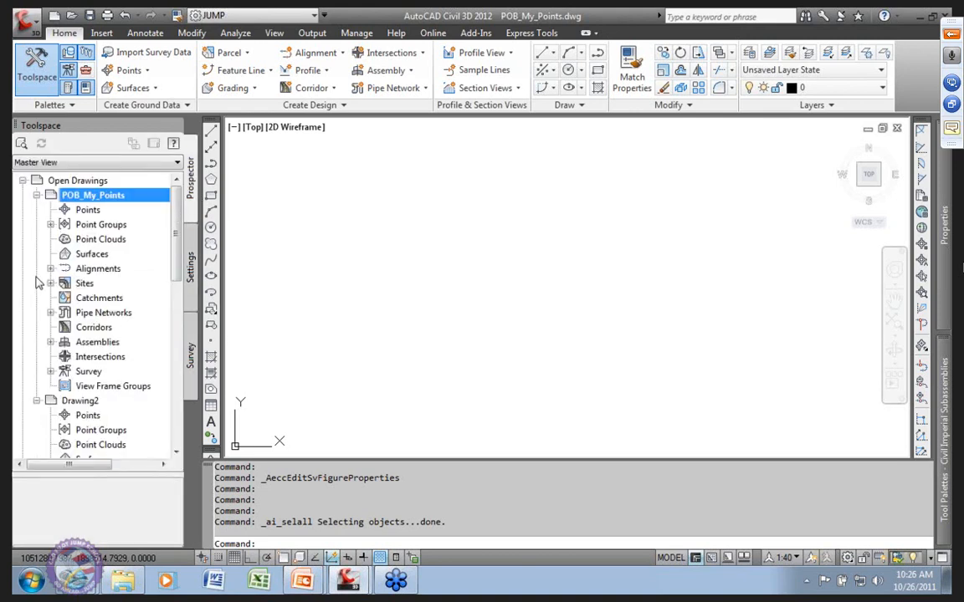
left_click(50, 282)
left_click(65, 298)
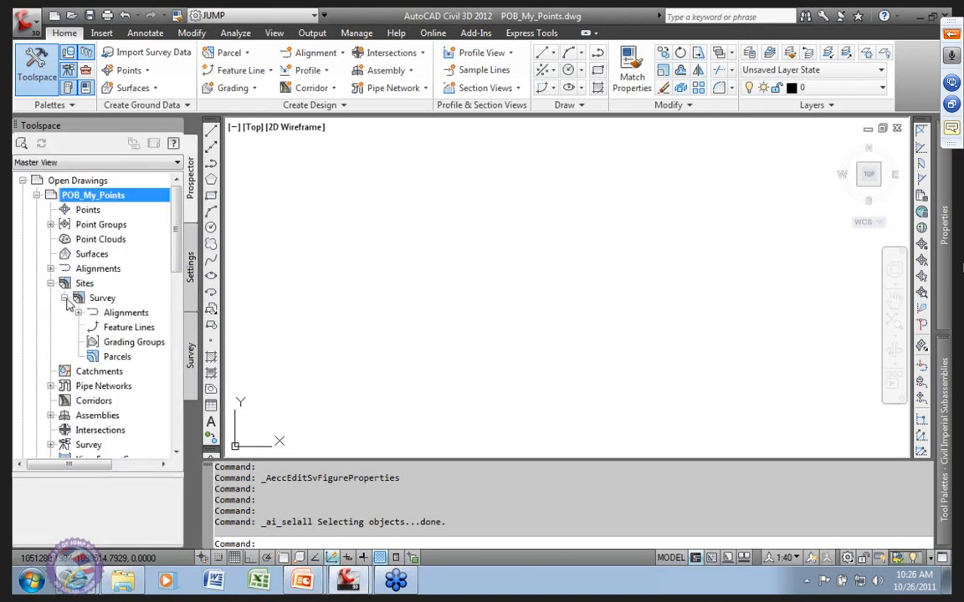
left_click(125, 358)
left_click(130, 313)
left_click(110, 299)
left_click(84, 283)
left_click(50, 283)
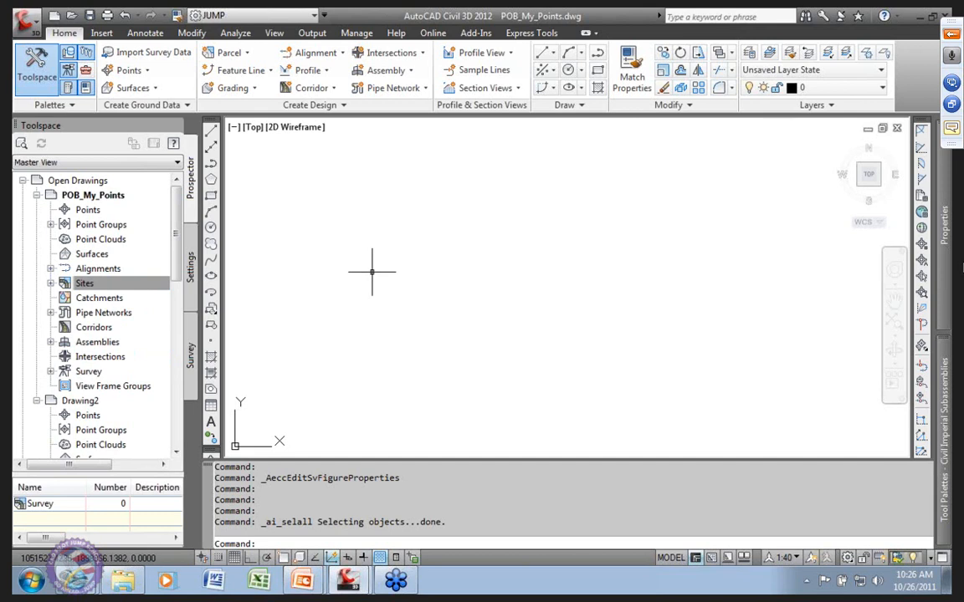
Step: List the survey points stored in the JS01 survey database
left_click(191, 271)
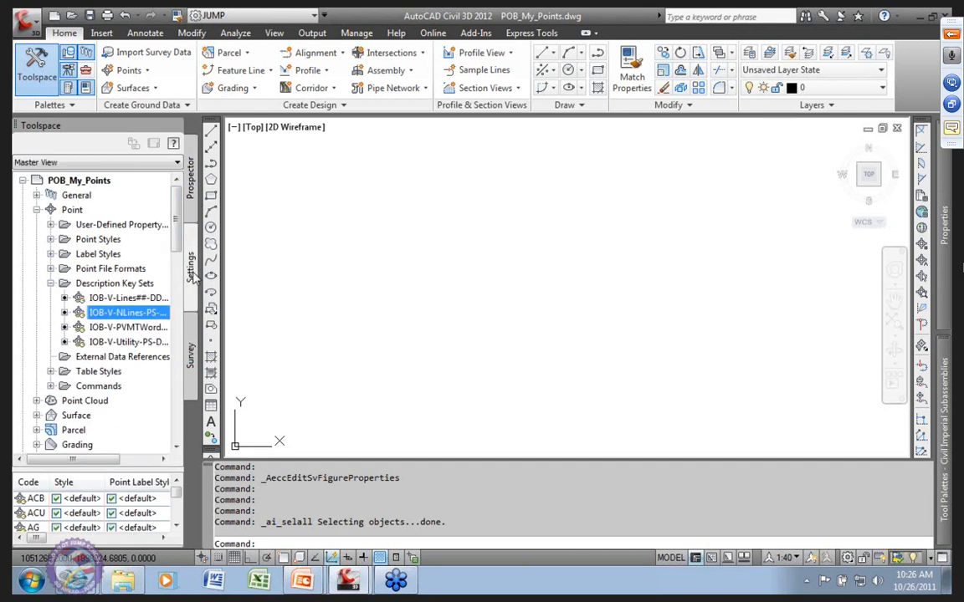
left_click(190, 180)
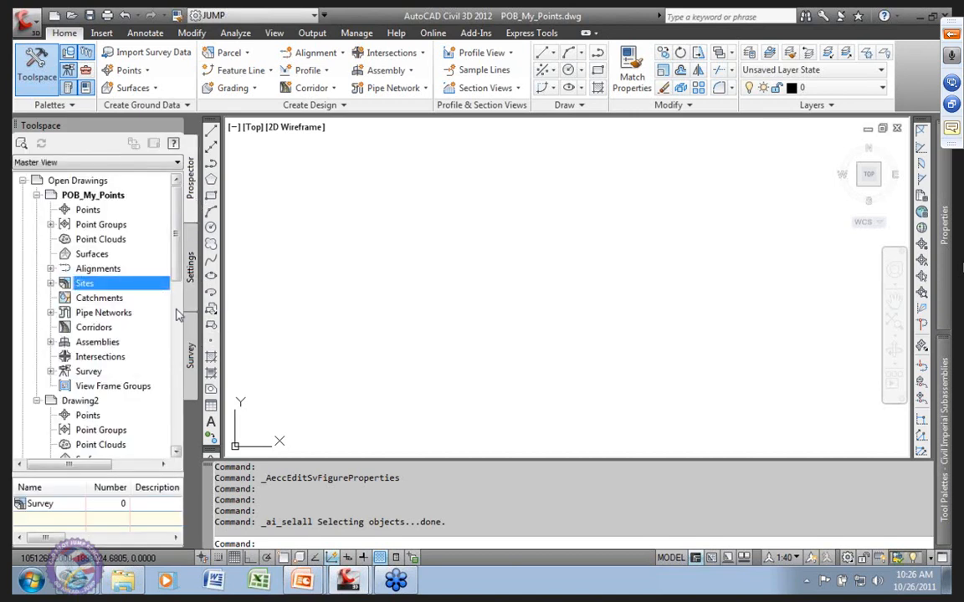
left_click(192, 352)
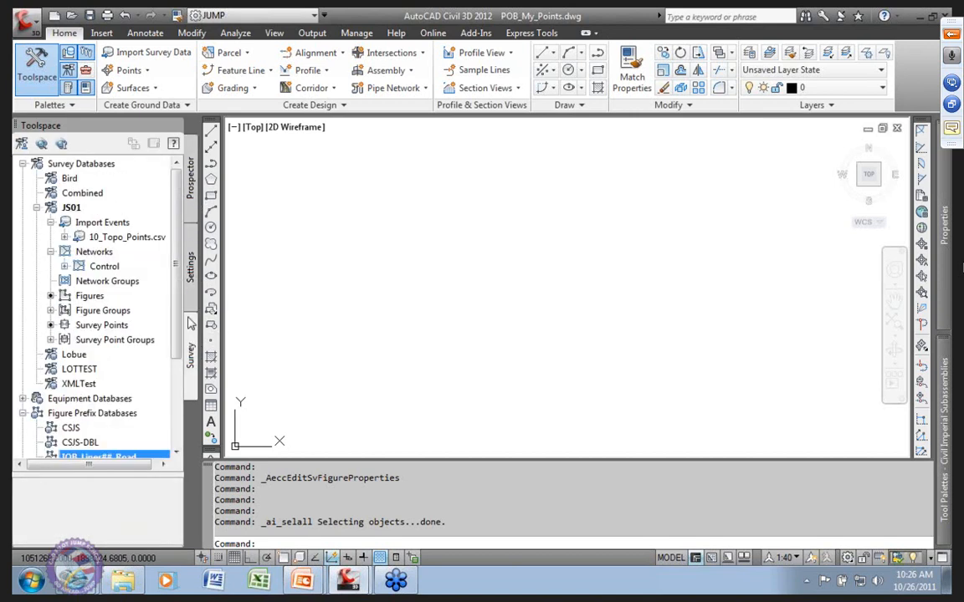
left_click(92, 326)
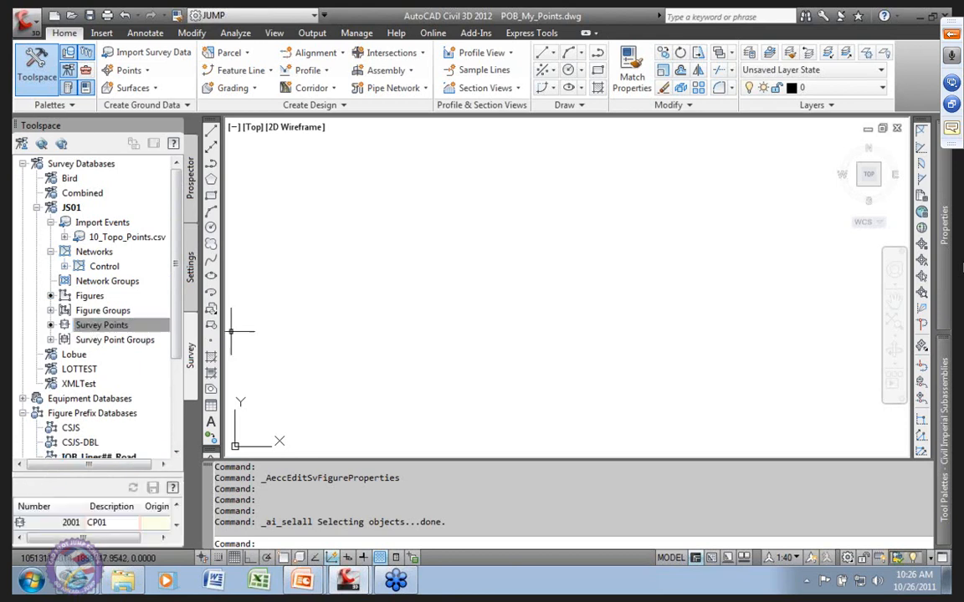
Step: Review the search order of the description key sets and leave it without making changes
left_click(191, 273)
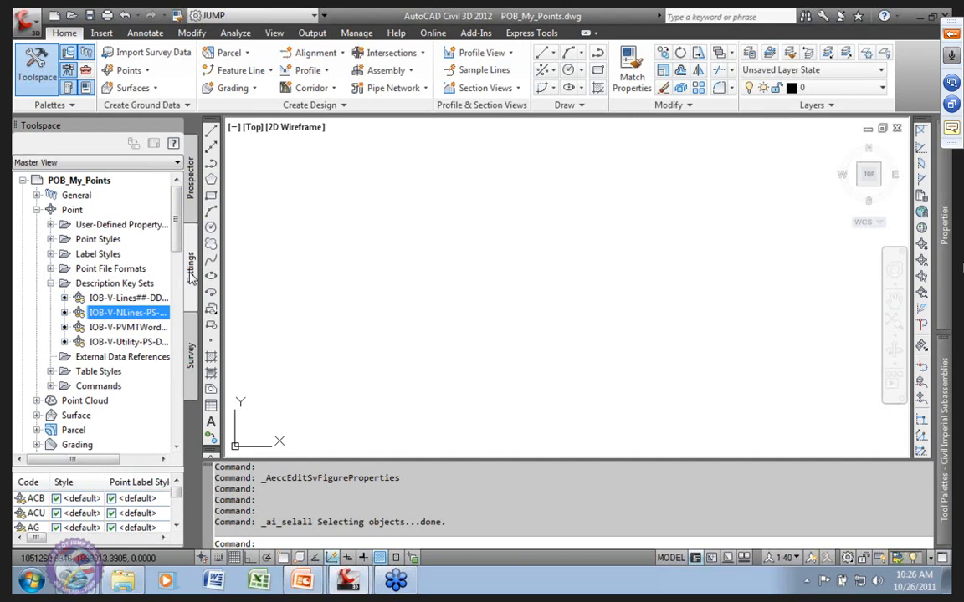
left_click(115, 285)
right_click(117, 286)
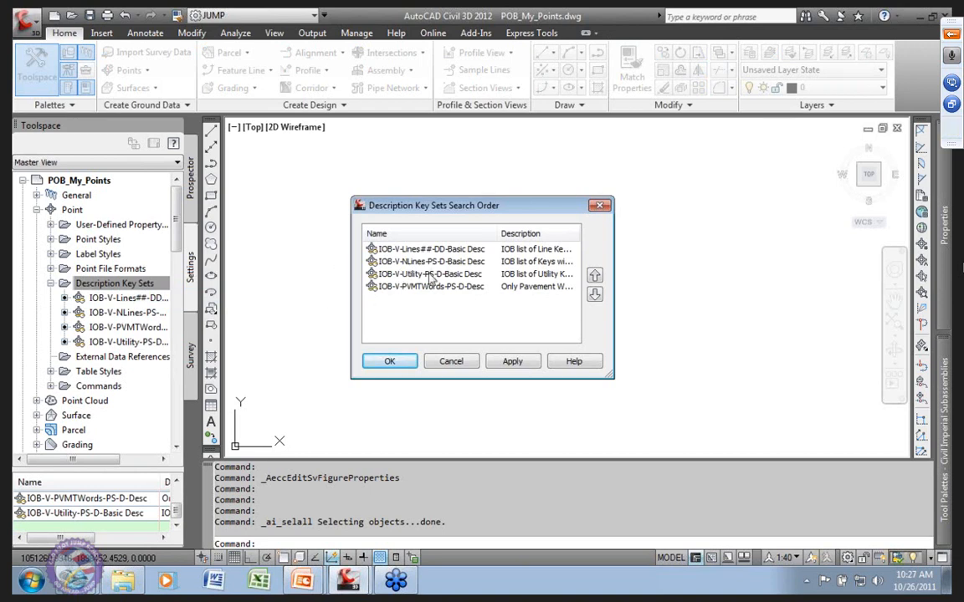
left_click(393, 261)
left_click(391, 276)
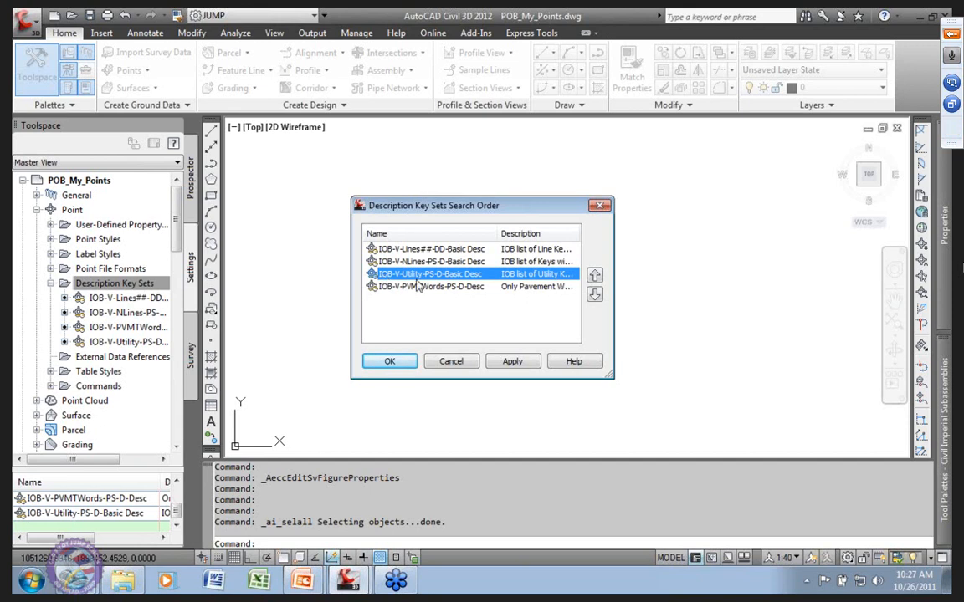
left_click(451, 362)
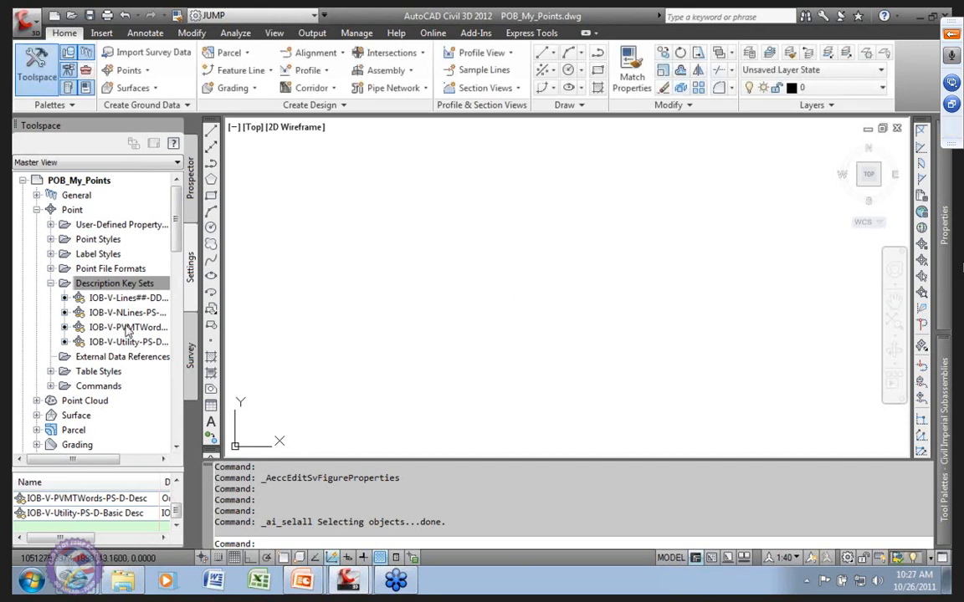
Step: Review the keys in the IOB-V-Utility-PS-D-Basic Desc description key set and close the editor
left_click(127, 327)
left_click(125, 342)
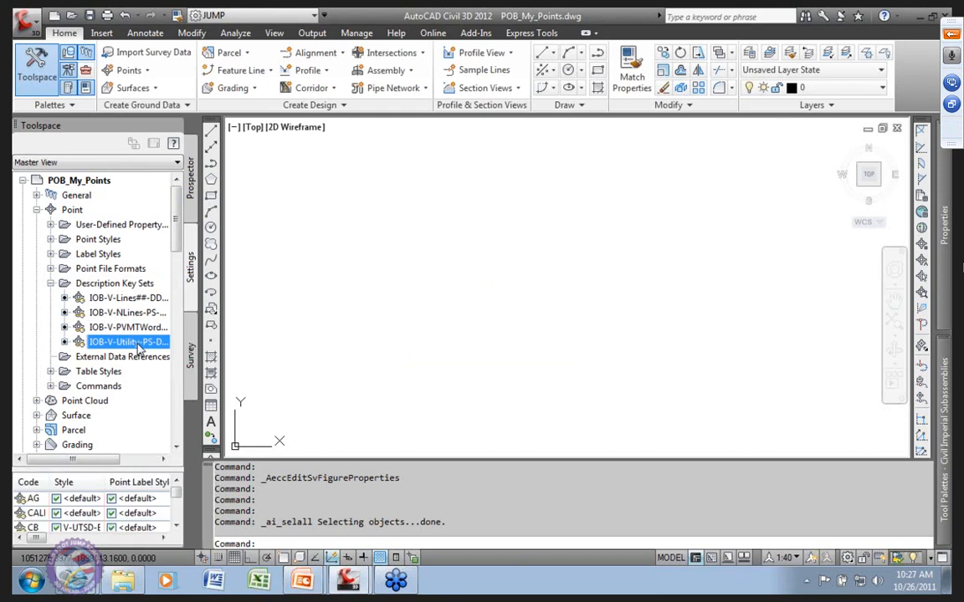
right_click(138, 342)
left_click(196, 371)
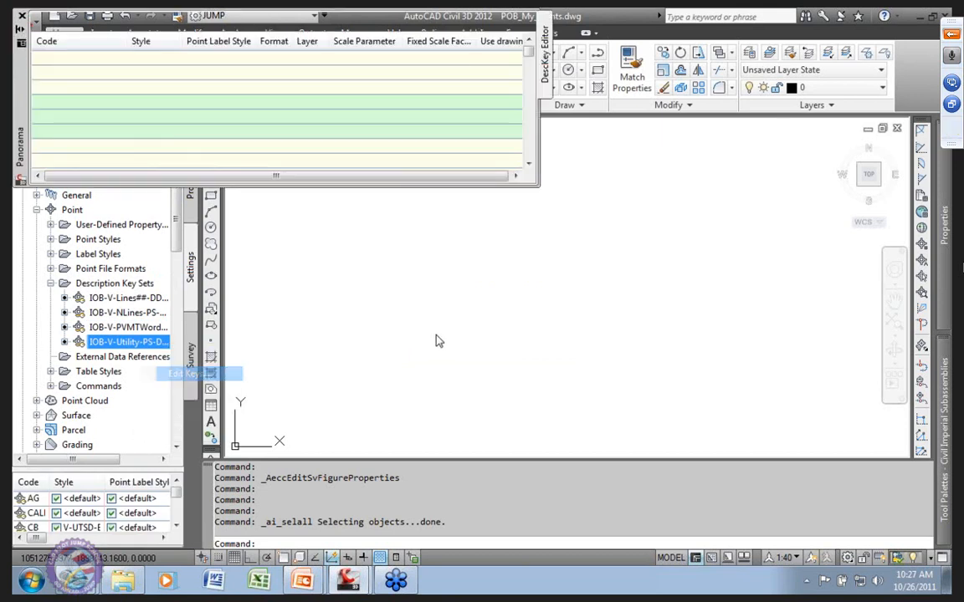
mouse_move(530, 52)
left_mouse_down()
mouse_move(540, 169)
mouse_move(531, 38)
left_mouse_up()
left_click(507, 22)
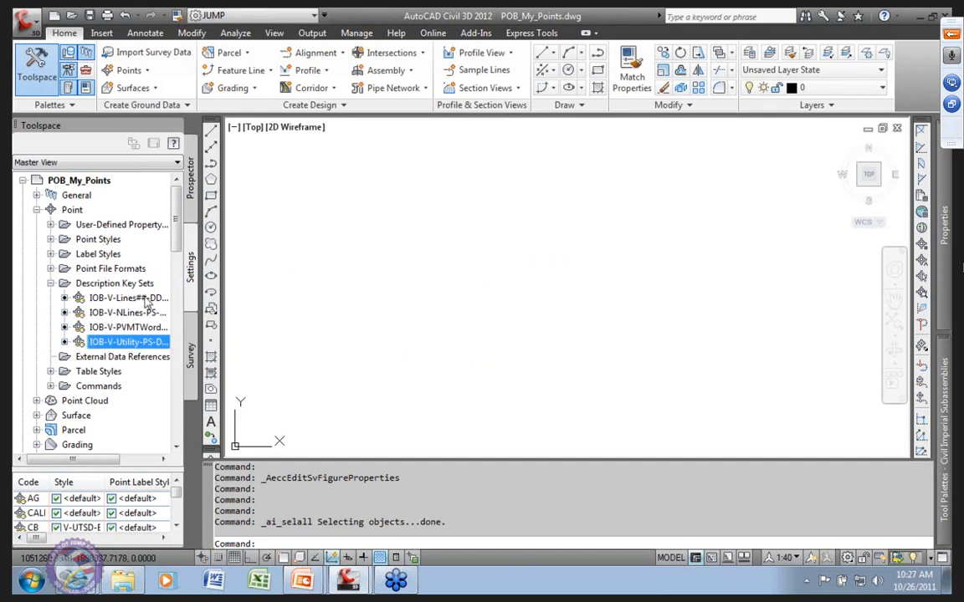
Step: Check the codes of the pavement words description key set and the summary of the utility key set
mouse_move(130, 303)
left_click(152, 330)
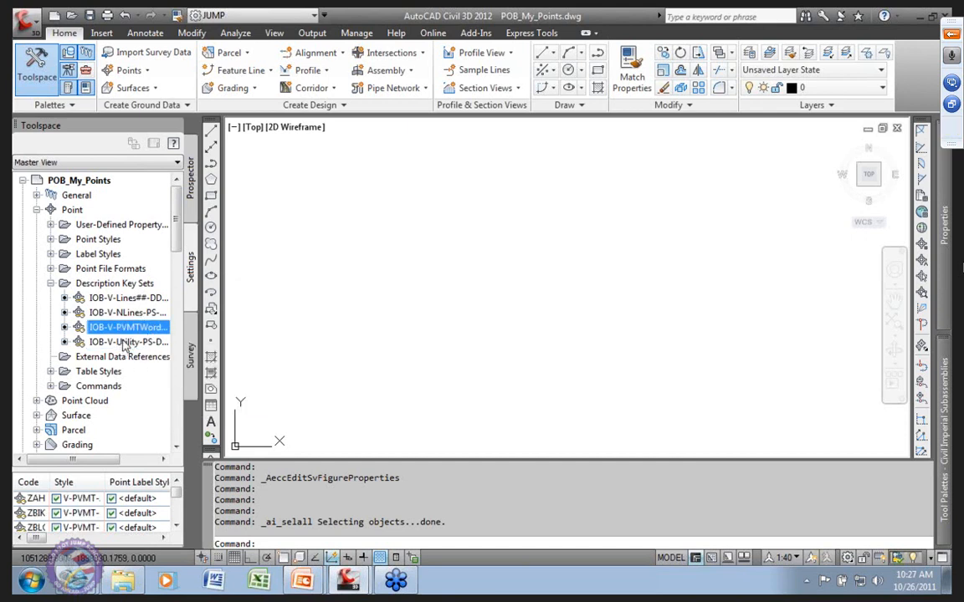
mouse_move(125, 346)
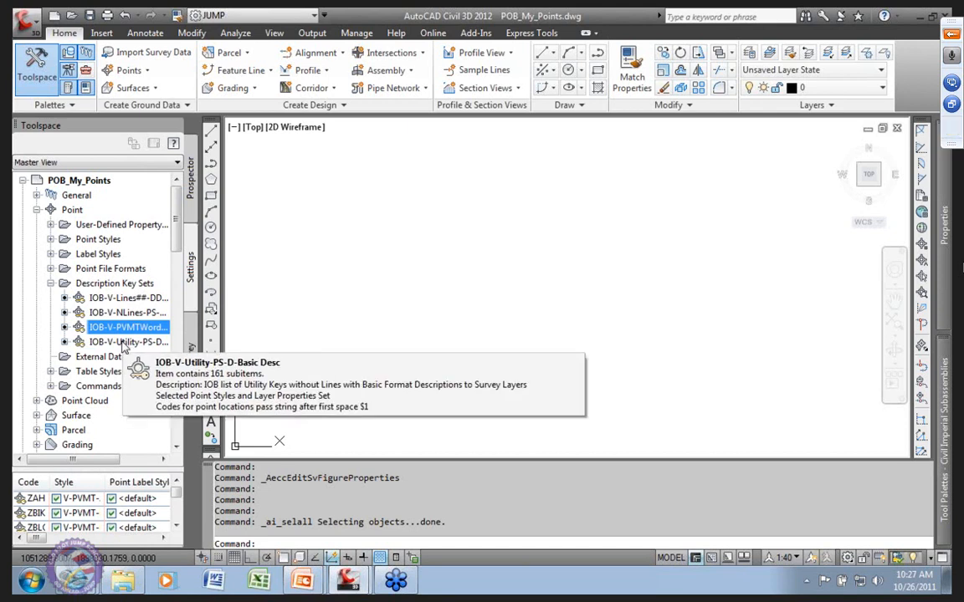
Step: Review the codes, formats, layers and scale settings in the IOB-V-NLines-PS-D-Basic Desc key set, then close the editor and collapse the sets
left_click(116, 284)
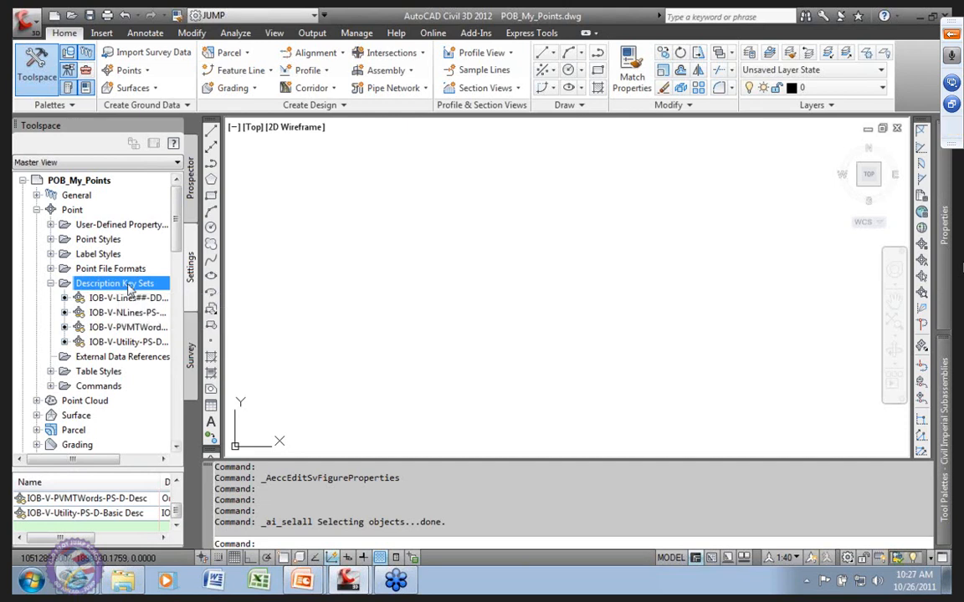
left_click(129, 312)
right_click(135, 313)
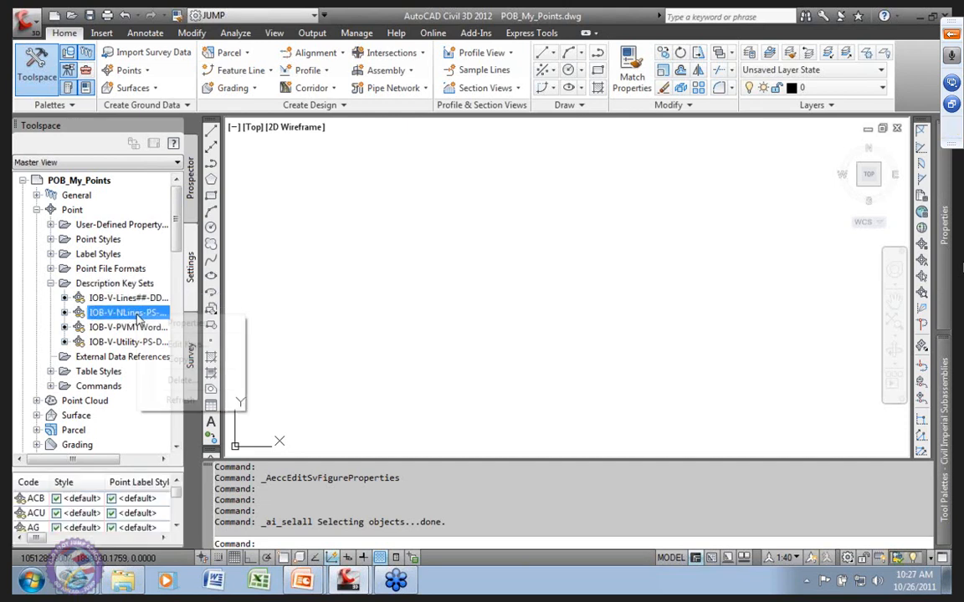
left_click(201, 349)
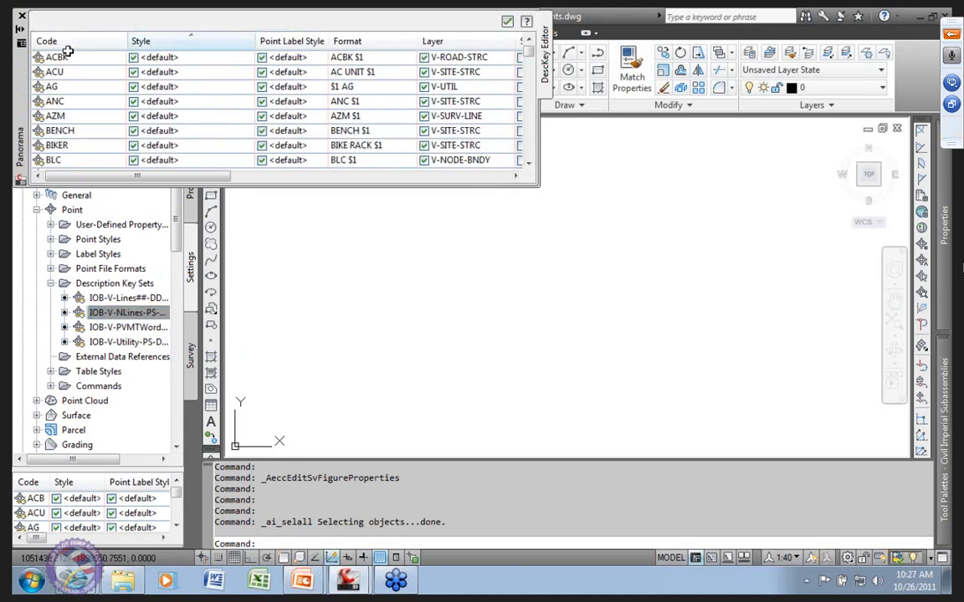
mouse_move(529, 52)
left_mouse_down()
mouse_move(529, 150)
mouse_move(531, 55)
mouse_move(537, 60)
left_mouse_up()
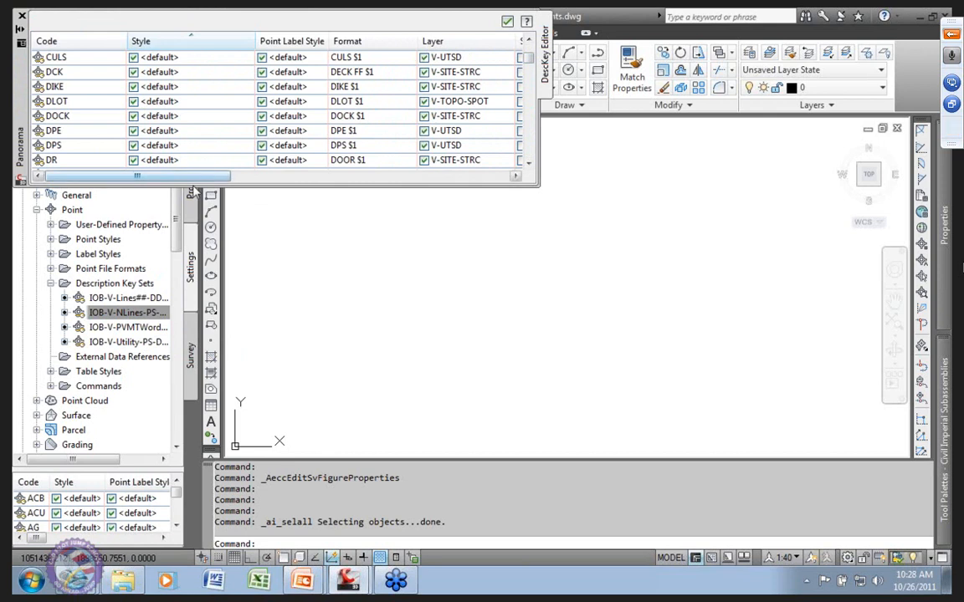
mouse_move(147, 175)
left_mouse_down()
mouse_move(305, 198)
mouse_move(222, 179)
left_mouse_up()
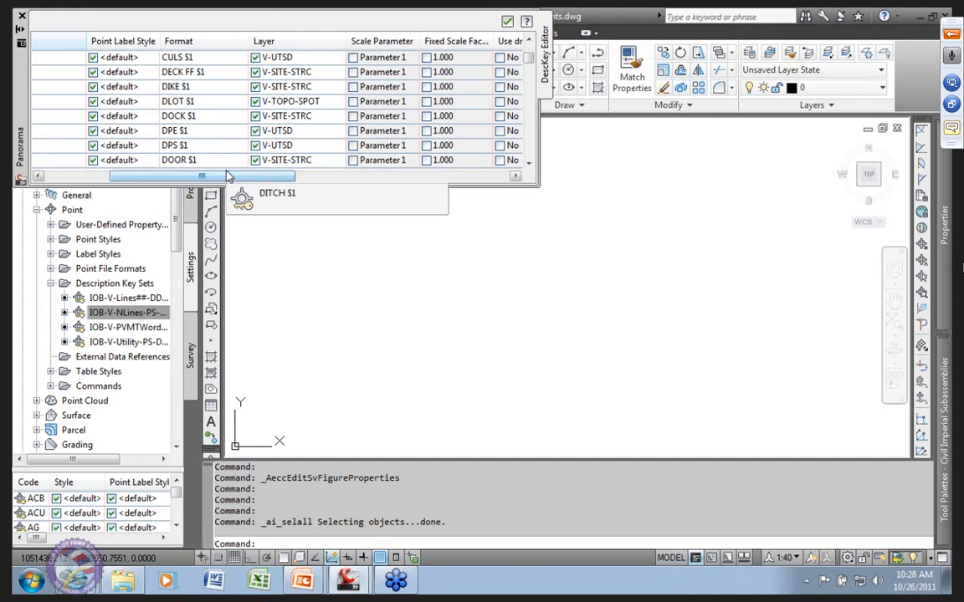
left_click(507, 21)
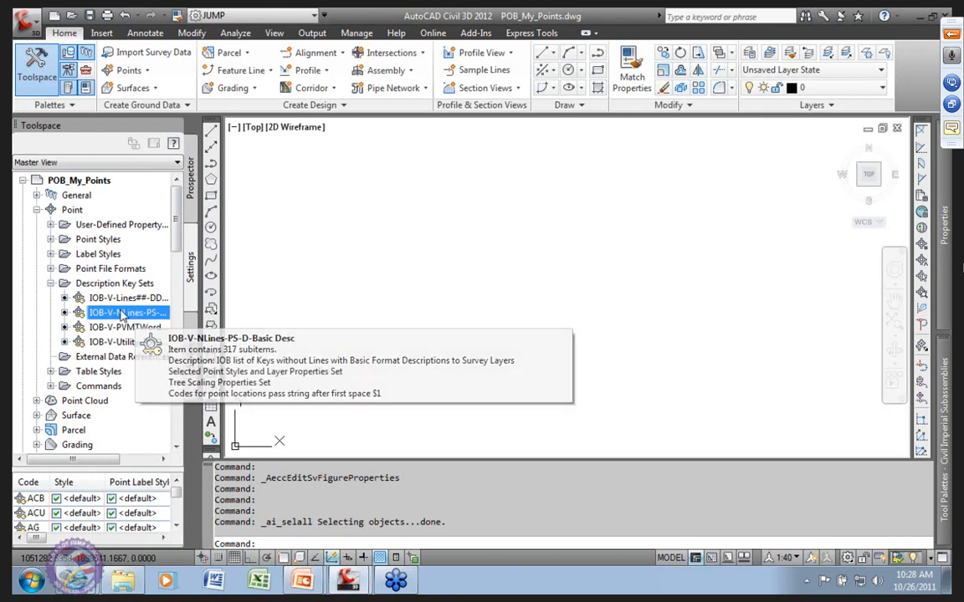
left_click(50, 282)
Step: Insert all survey points from the JS01 survey database into the drawing
left_click(193, 361)
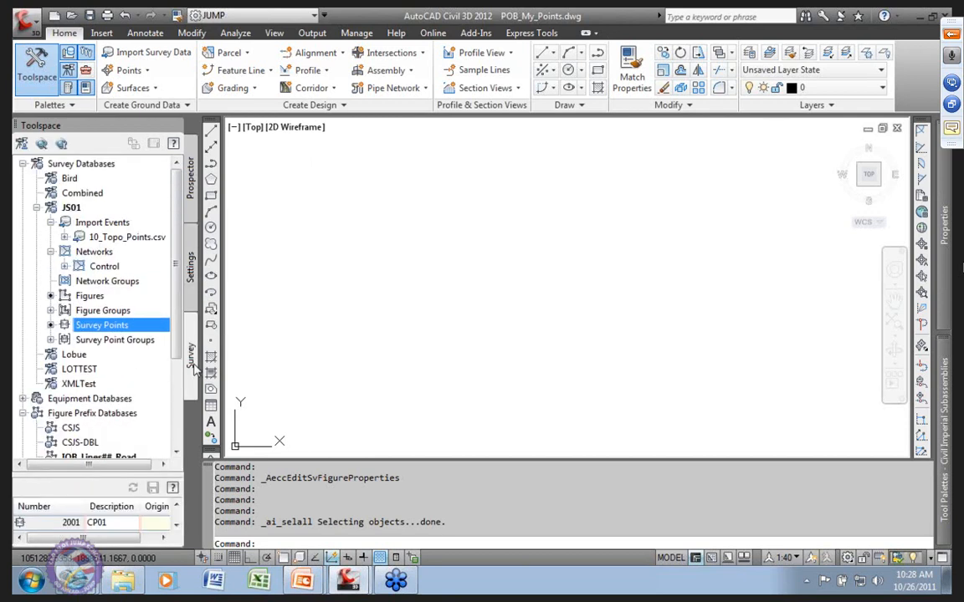
right_click(120, 327)
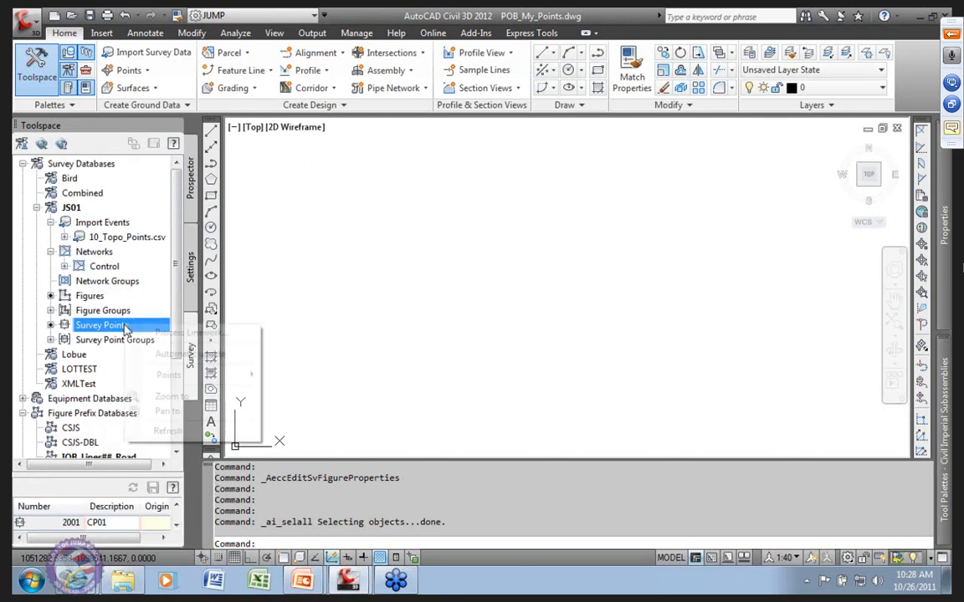
mouse_move(181, 376)
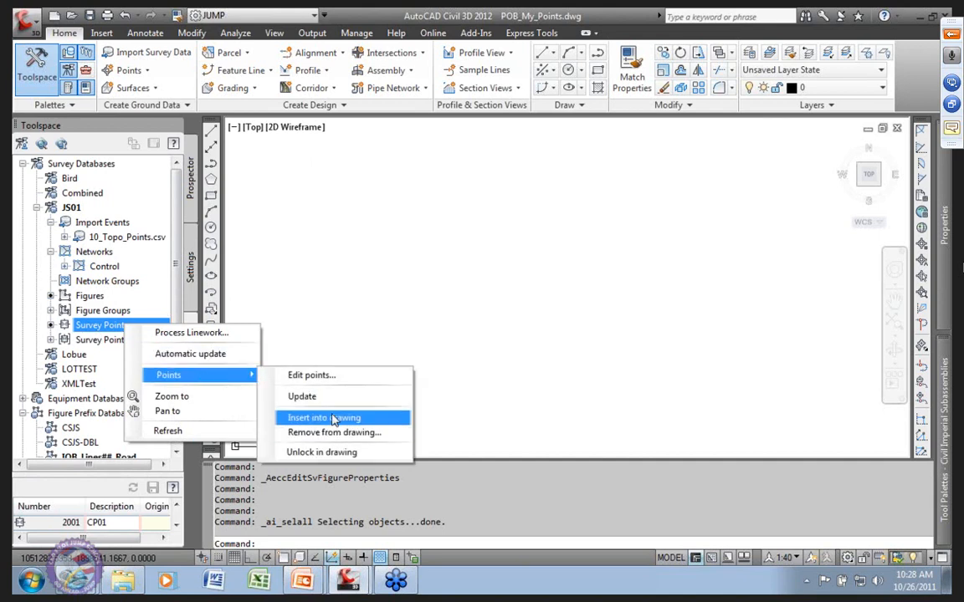
left_click(332, 417)
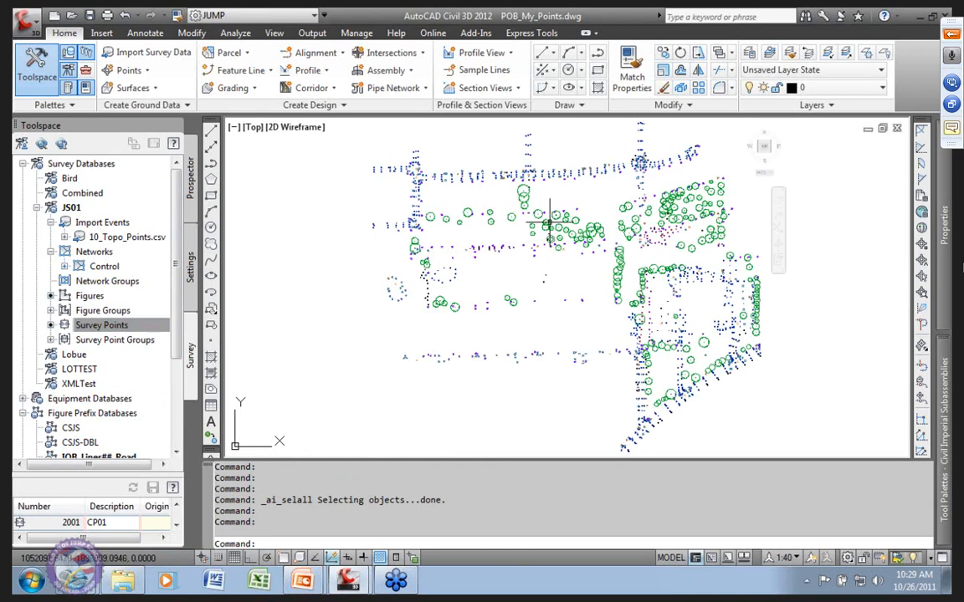
Step: Inspect the inserted tree, utility and topo point symbols across the site, up close and as a whole
scroll(558, 227, "up", 8)
mouse_move(559, 227)
middle_mouse_down()
mouse_move(471, 184)
mouse_move(542, 359)
middle_mouse_up()
scroll(471, 184, "down", 6)
scroll(323, 241, "up", 8)
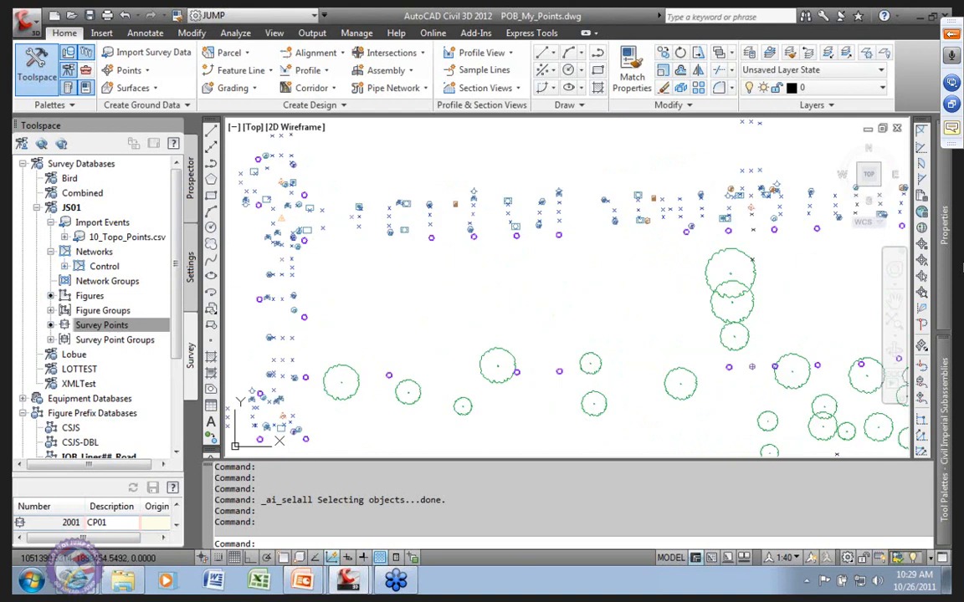
scroll(680, 319, "down", 6)
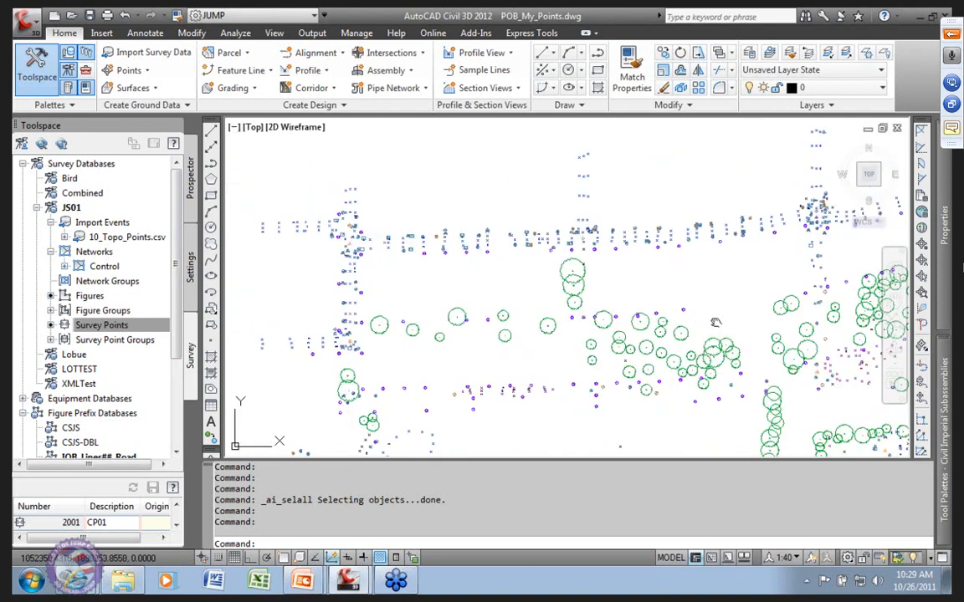
scroll(497, 341, "up", 3)
scroll(497, 341, "up", 8)
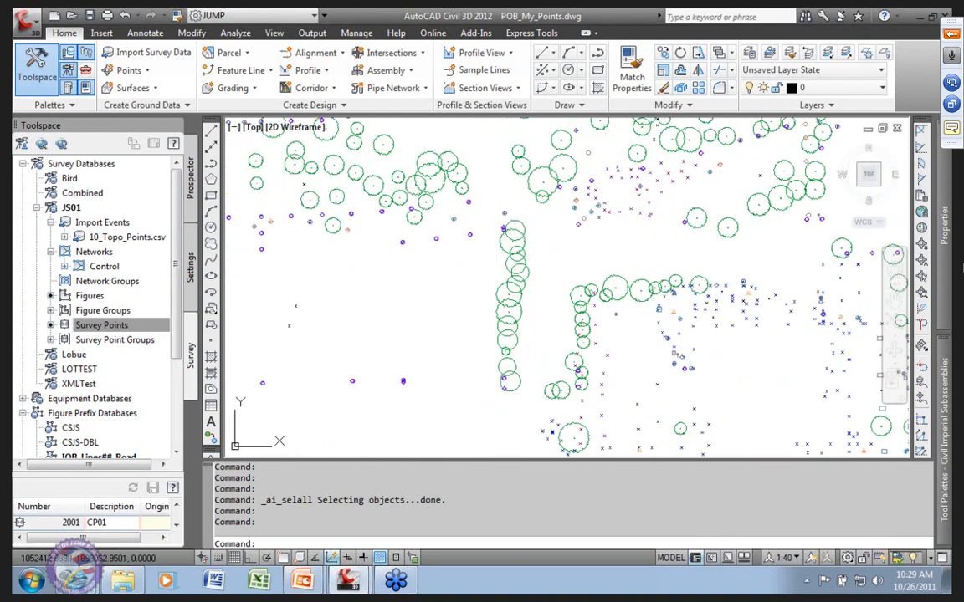
scroll(506, 263, "down", 7)
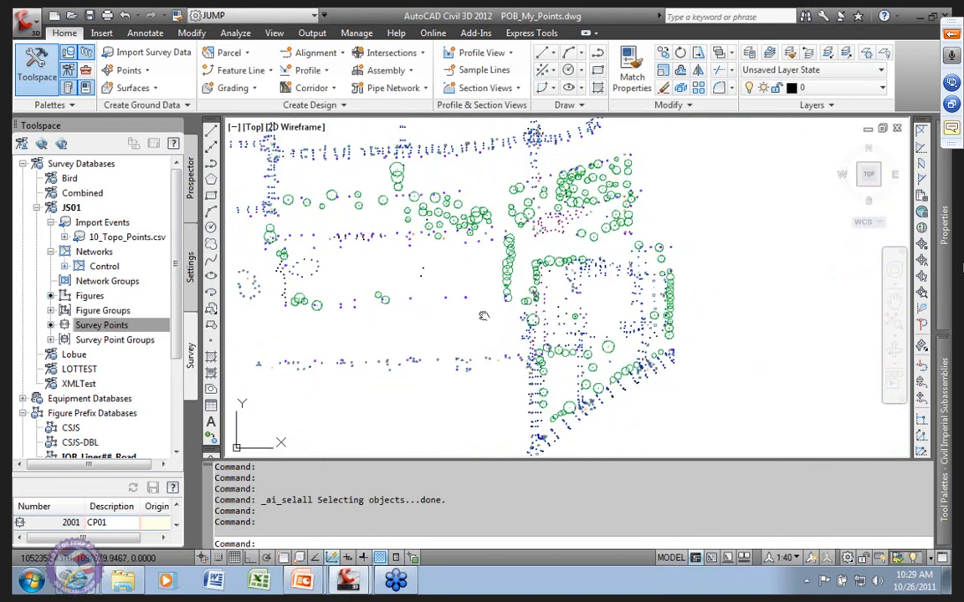
scroll(500, 230, "up", 5)
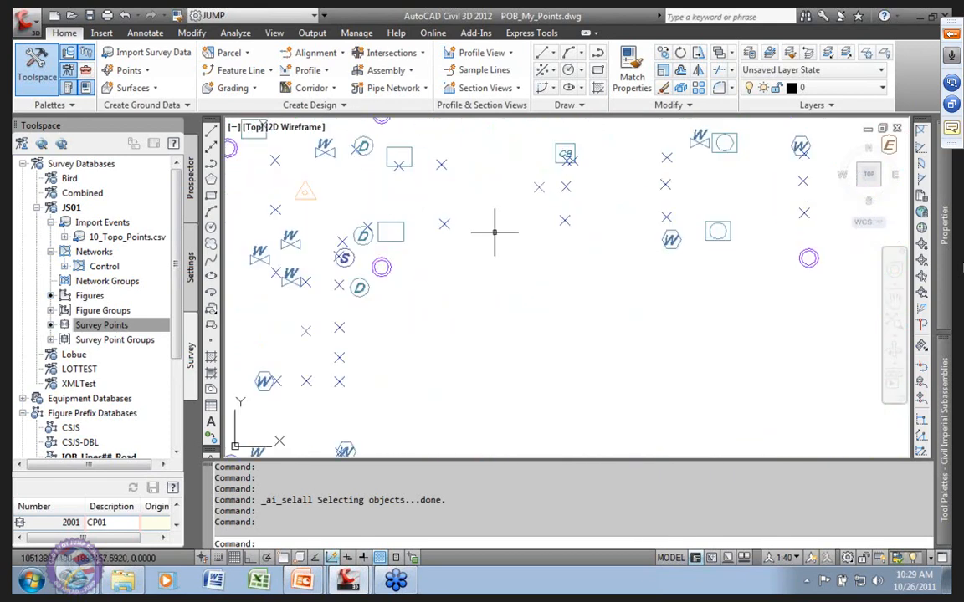
scroll(493, 230, "down", 2)
scroll(483, 219, "up", 3)
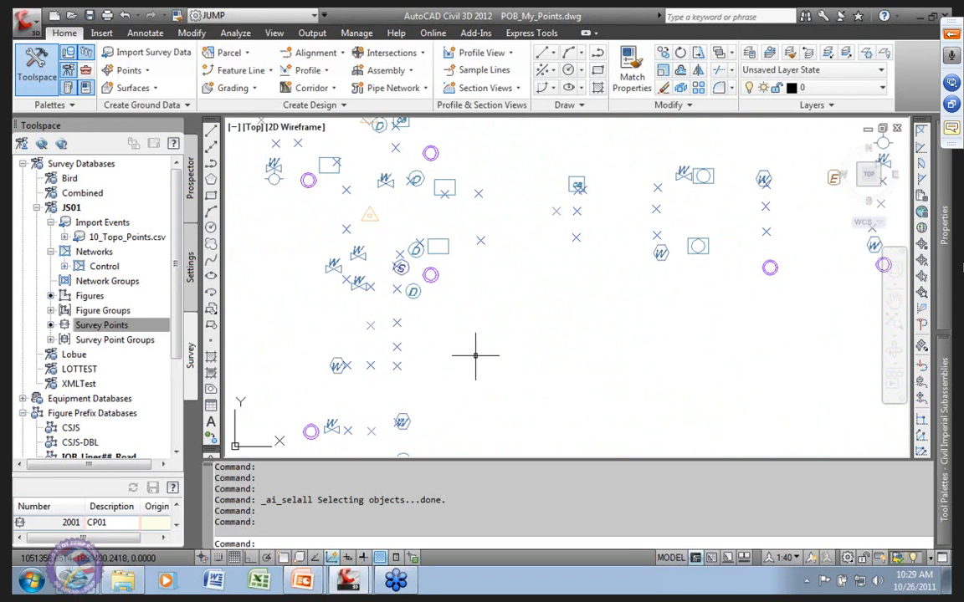
Step: Update all out-of-date point groups in the POB_My_Points drawing
left_click(190, 207)
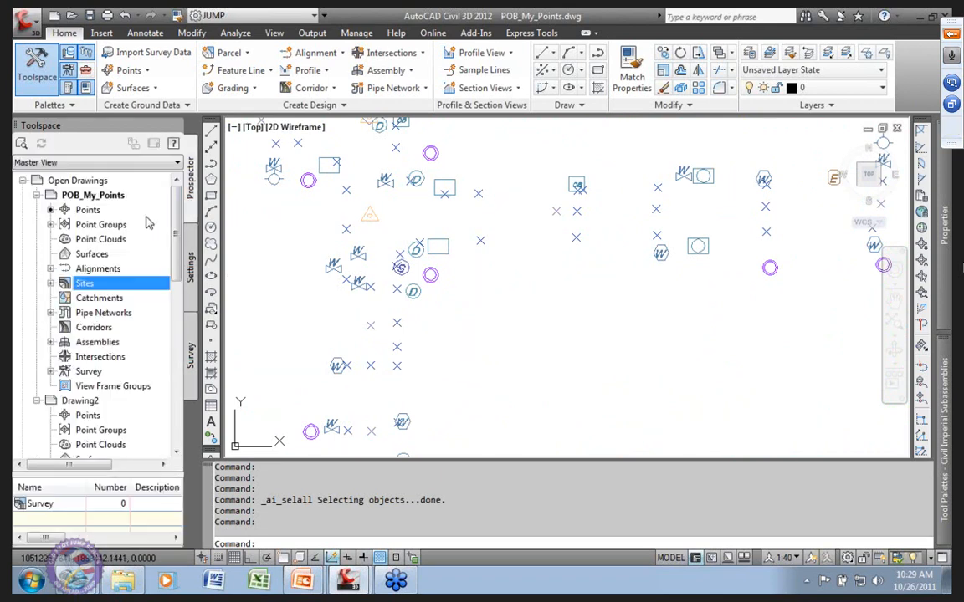
left_click(94, 226)
left_click(50, 224)
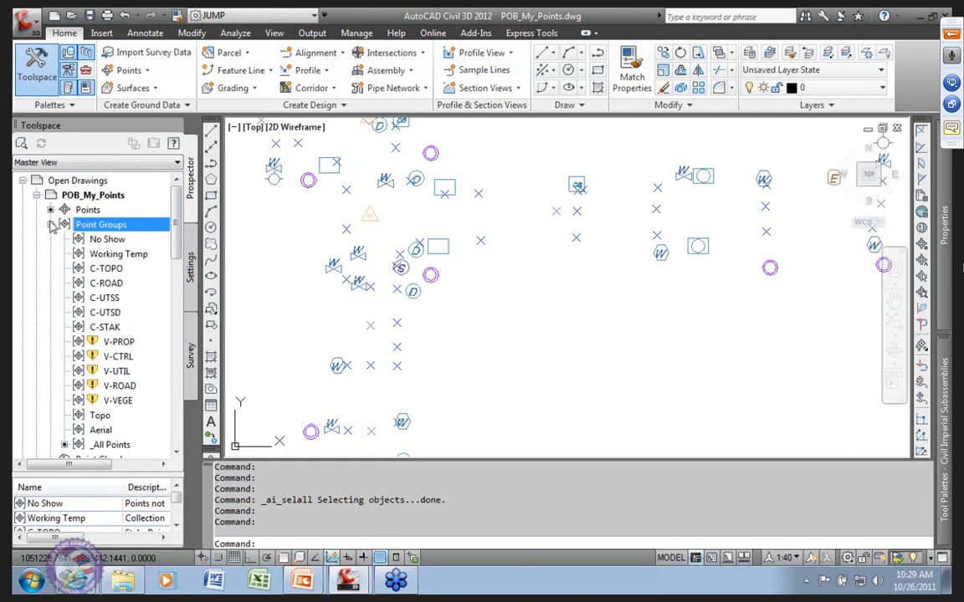
right_click(115, 230)
left_click(157, 290)
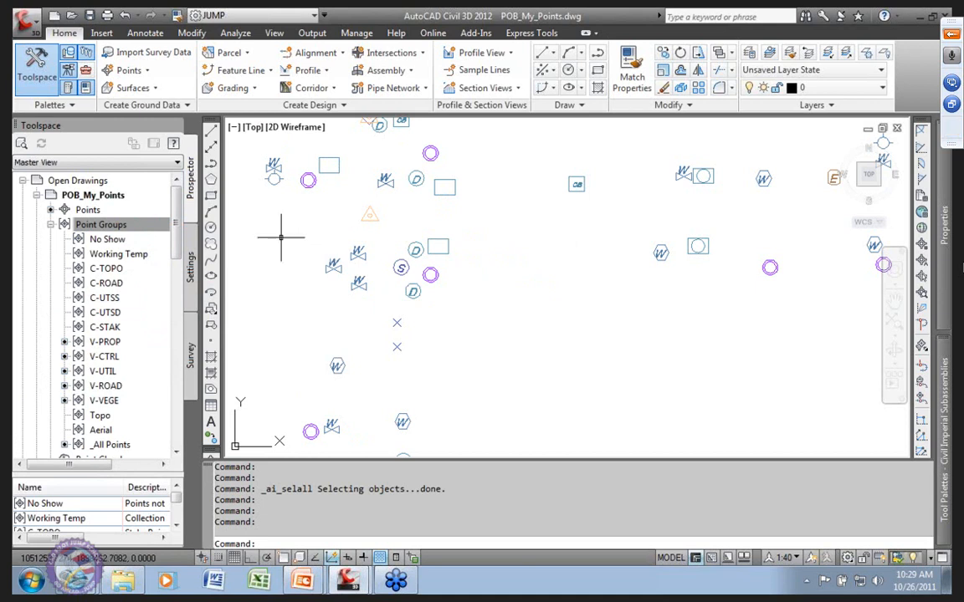
Step: Move the _All Points group to the top of the point group display order and apply the change
left_click_drag(177, 238, 177, 236)
right_click(133, 225)
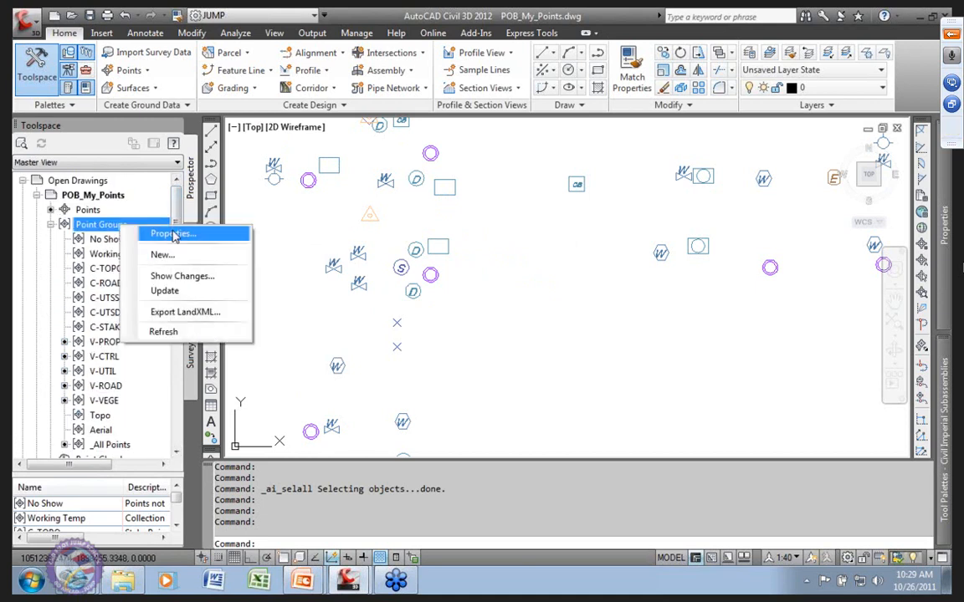
left_click(167, 232)
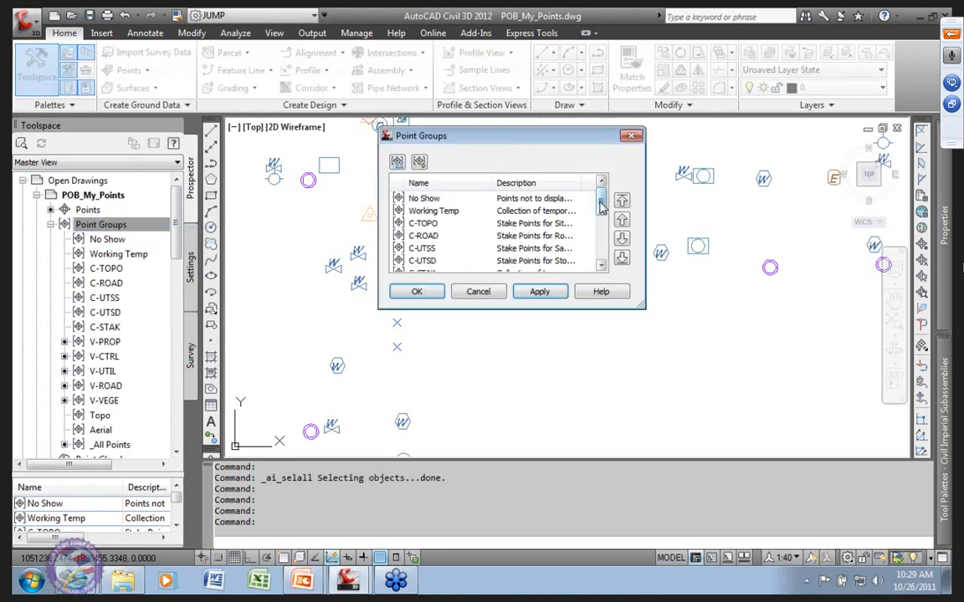
scroll(519, 226, "down", 3)
left_click(428, 261)
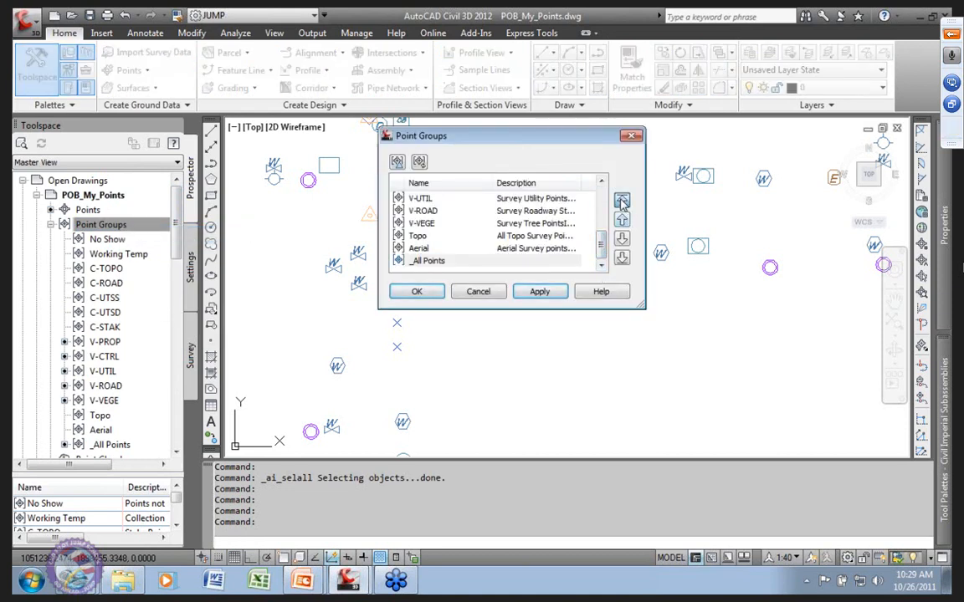
left_click(621, 200)
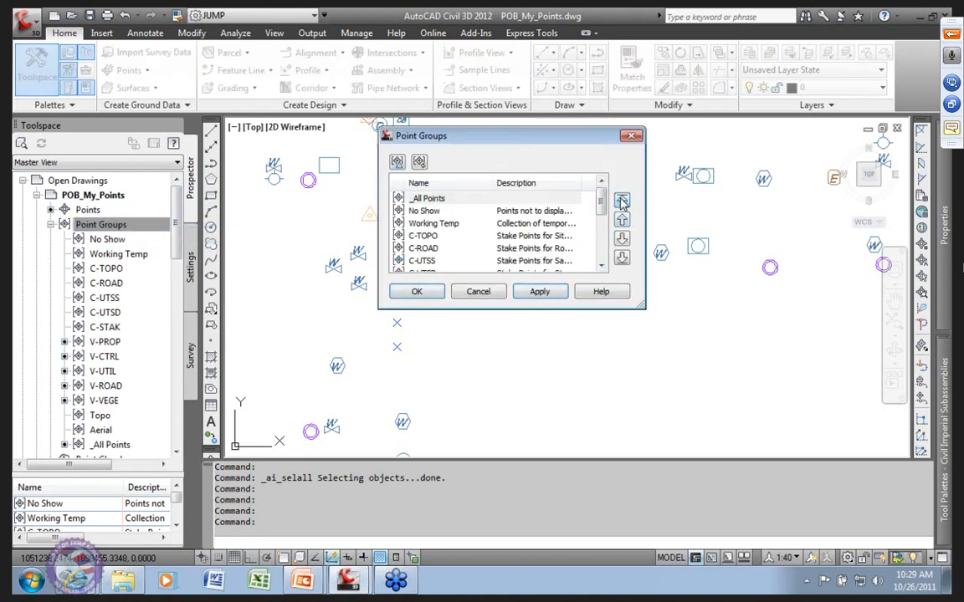
left_click(442, 200)
left_click(544, 293)
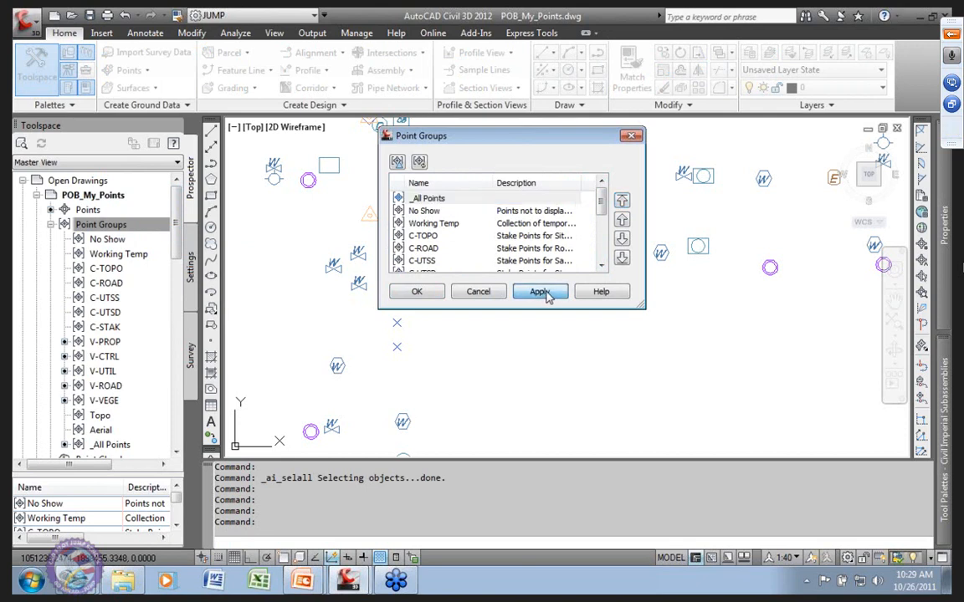
left_click(417, 293)
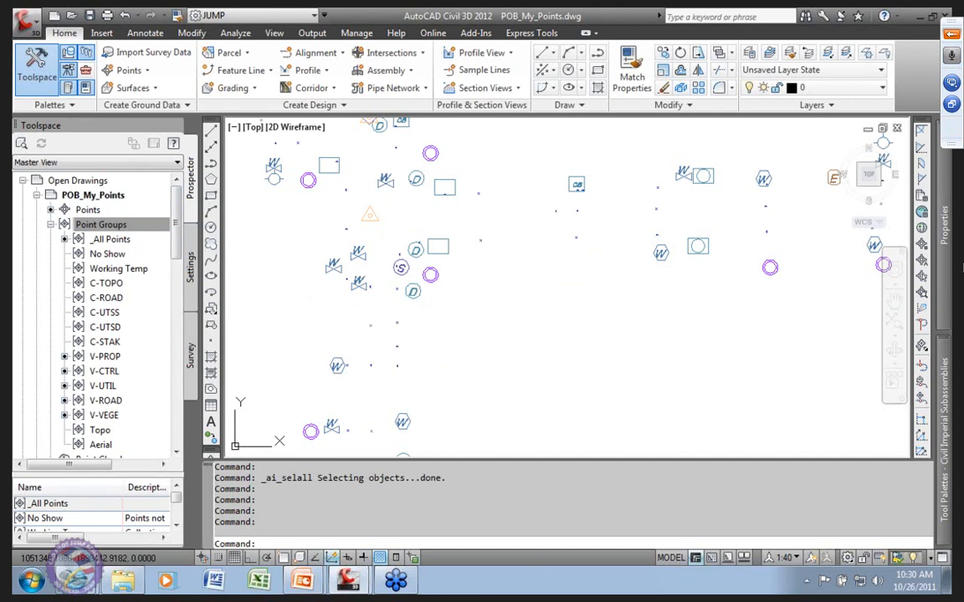
Step: Set the marker size of the _All Points group's V-PONT - JS point style to 2 percent of the screen
scroll(507, 240, "up", 5)
scroll(589, 235, "down", 5)
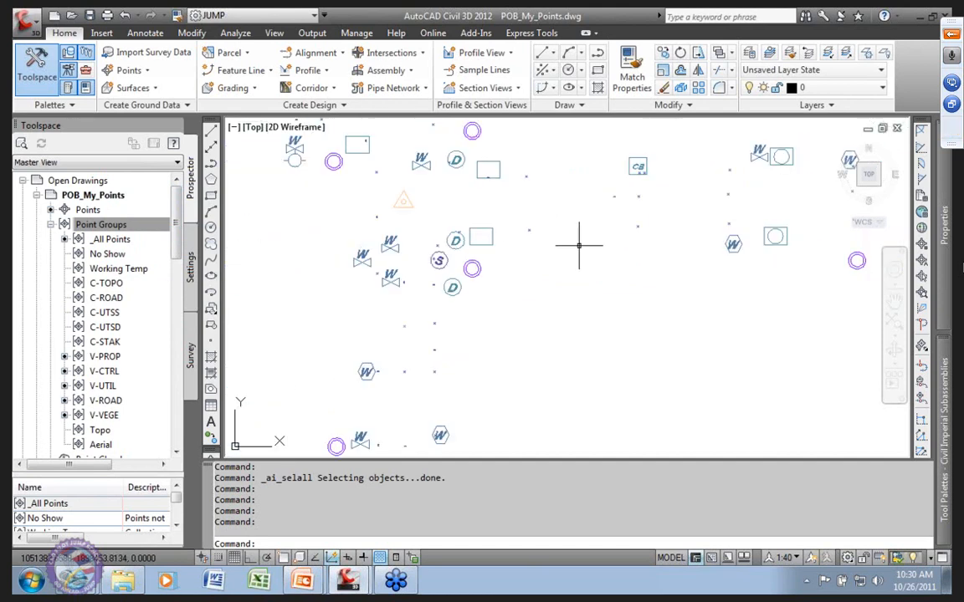
left_click(114, 243)
right_click(131, 239)
left_click(178, 251)
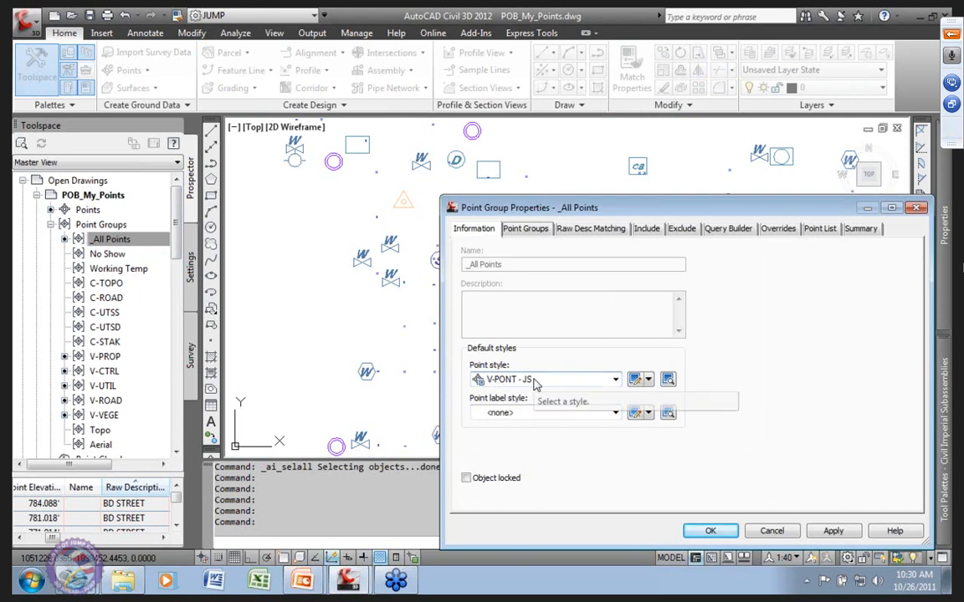
left_click(648, 379)
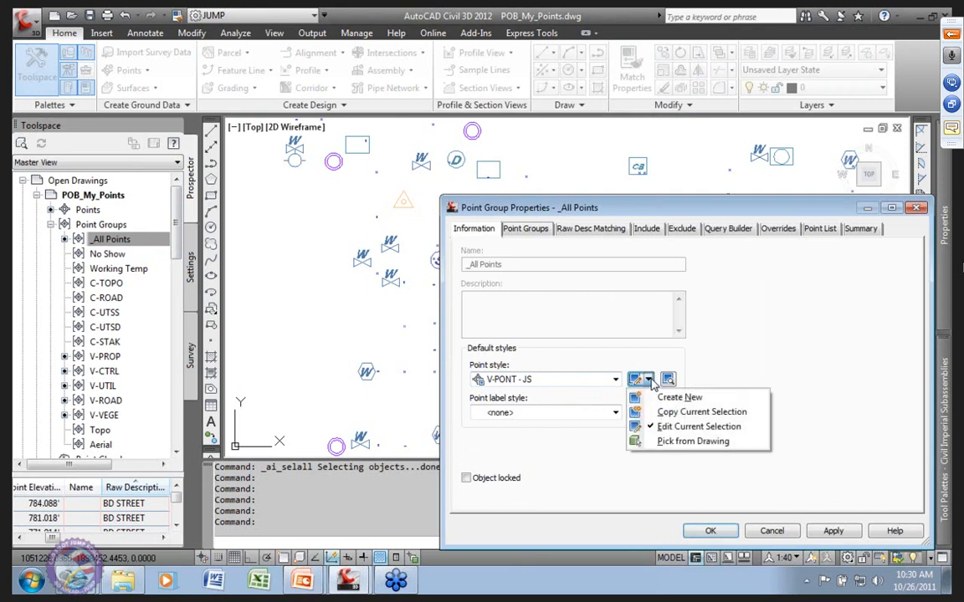
left_click(686, 427)
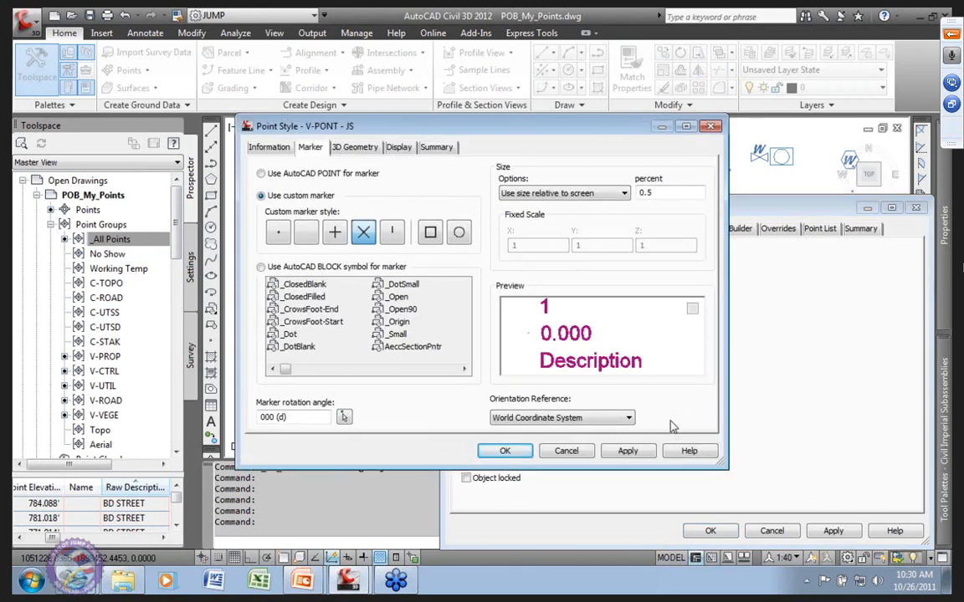
double_click(645, 193)
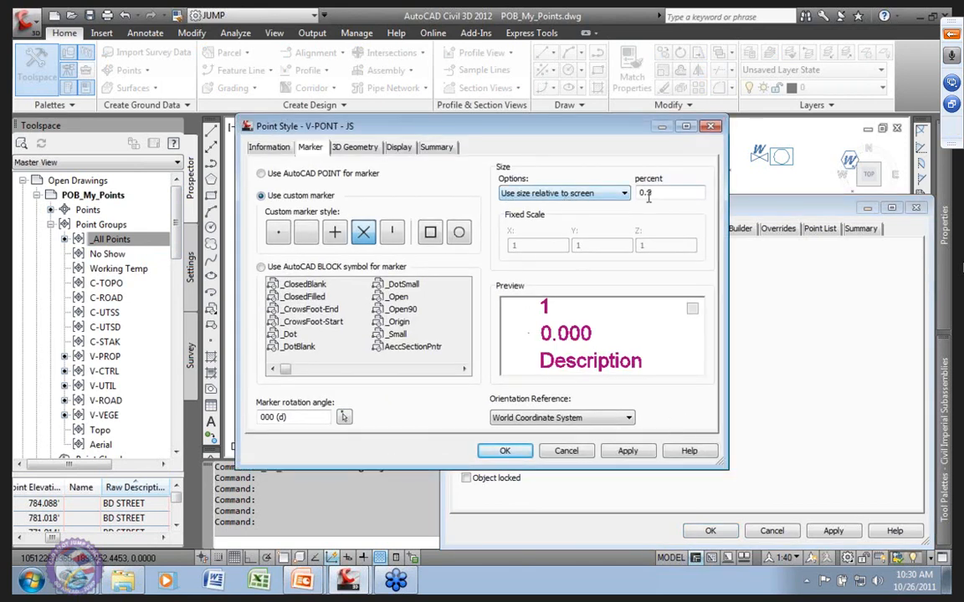
type("2")
left_click(496, 451)
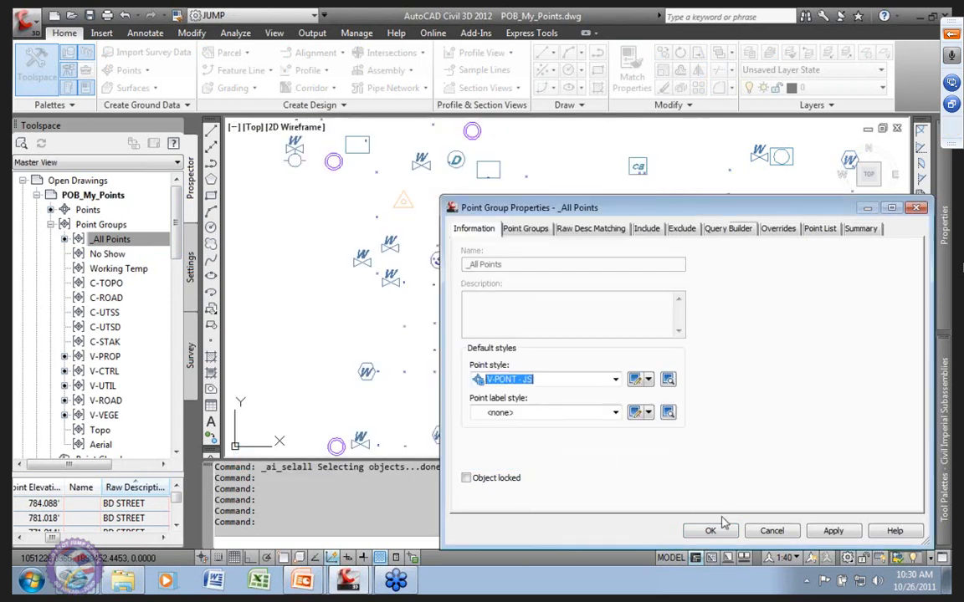
left_click(710, 531)
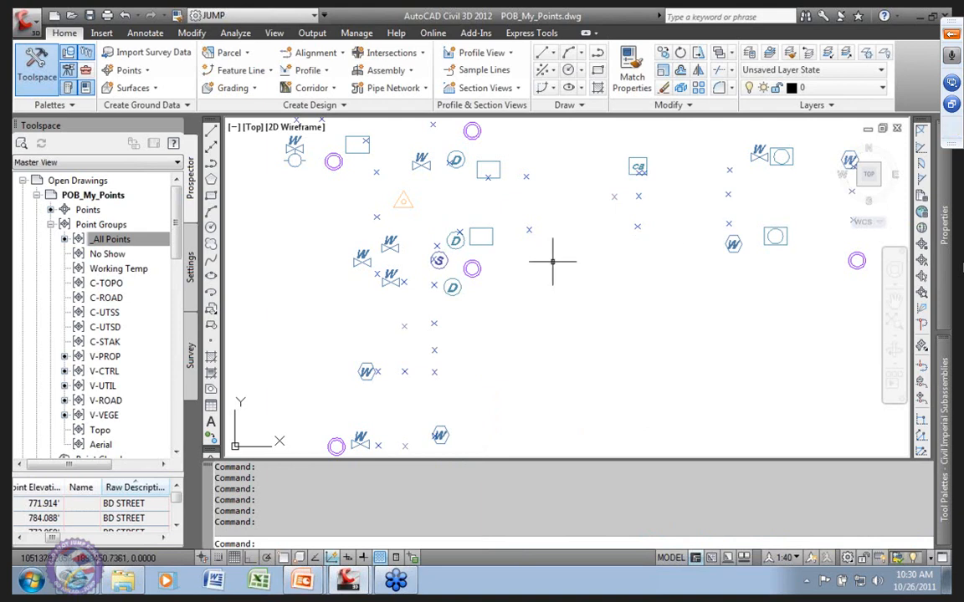
Step: Assign the (Ex)IL 45Desc+Elev - JS point label style to the _All Points group
right_click(141, 243)
left_click(172, 249)
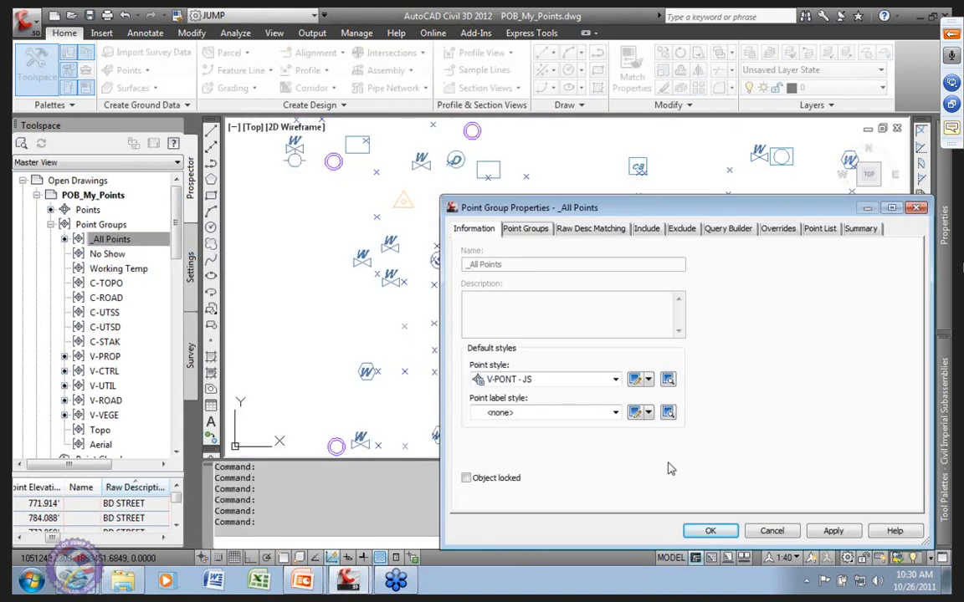
left_click(617, 413)
left_click_drag(672, 547, 684, 478)
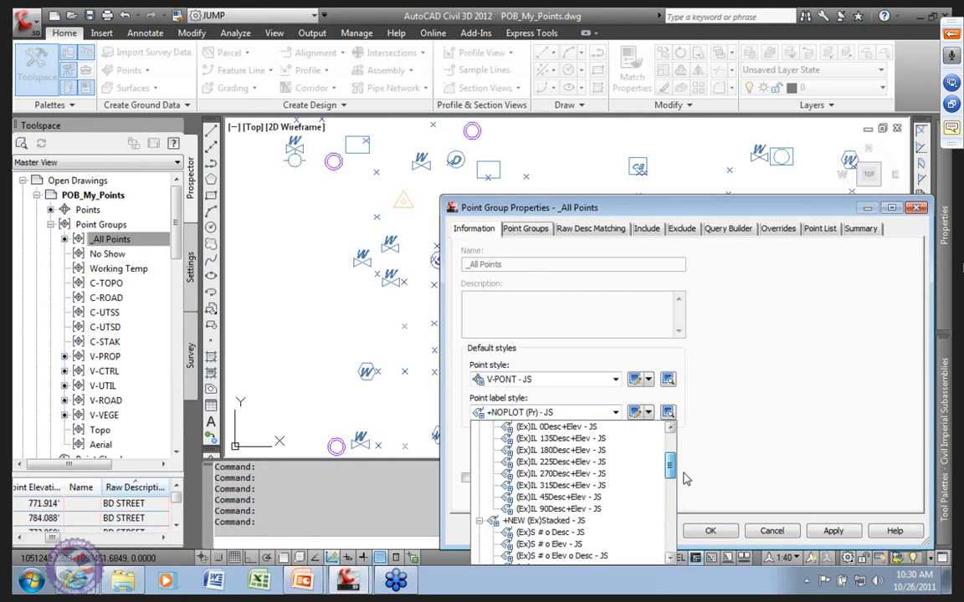
left_click(653, 474)
left_click(615, 413)
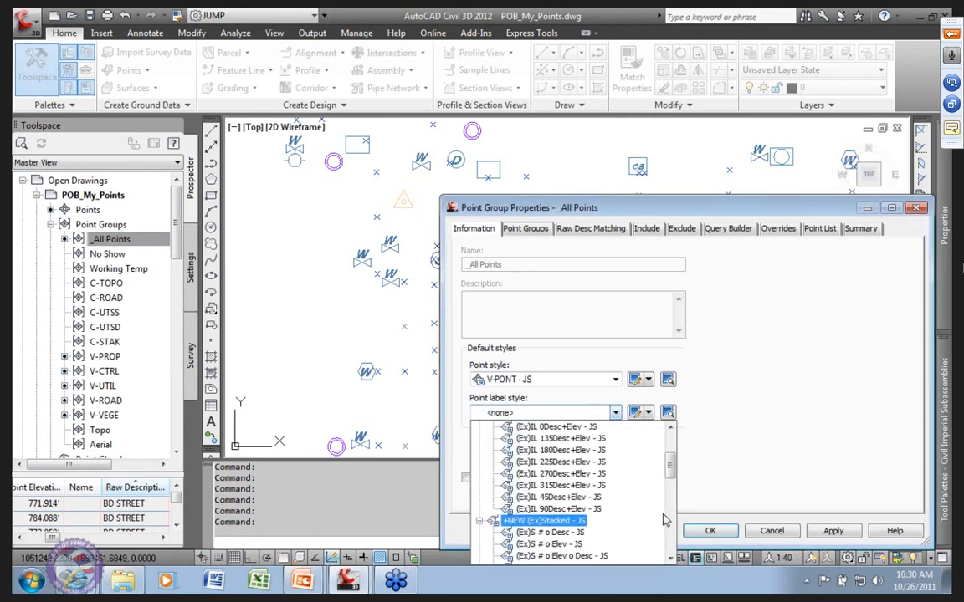
left_click(576, 501)
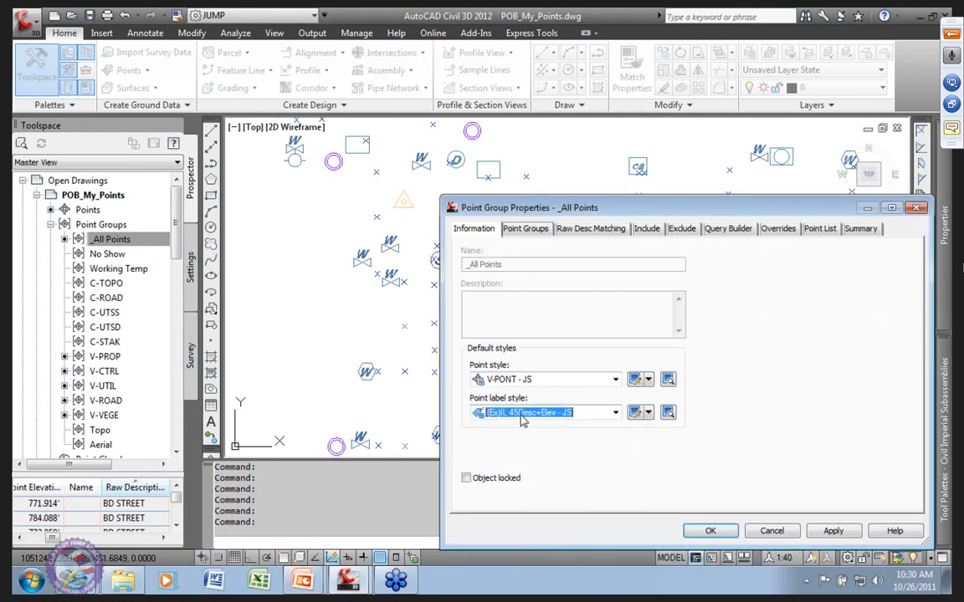
left_click(832, 530)
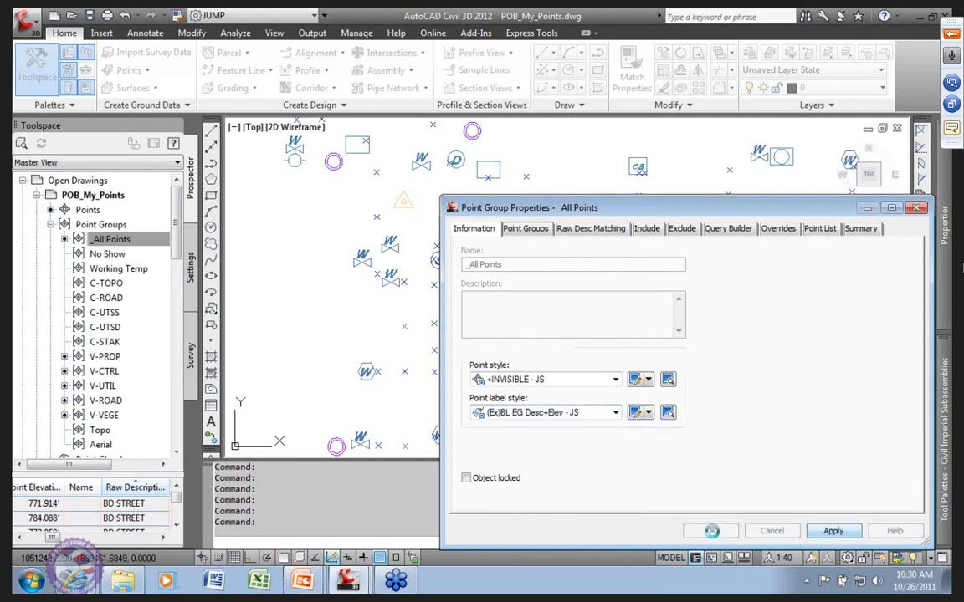
left_click(710, 532)
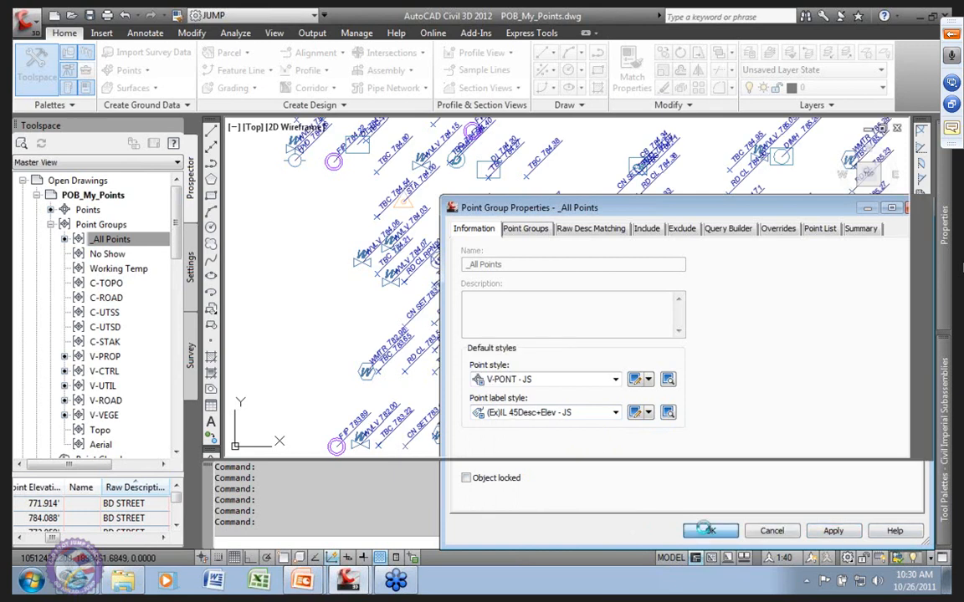
Step: Examine the angled description and elevation labels on the tree, monument and road points across the site
scroll(479, 285, "down", 2)
middle_click_drag(598, 327, 440, 263)
scroll(562, 262, "up", 9)
scroll(705, 268, "down", 5)
scroll(566, 299, "up", 5)
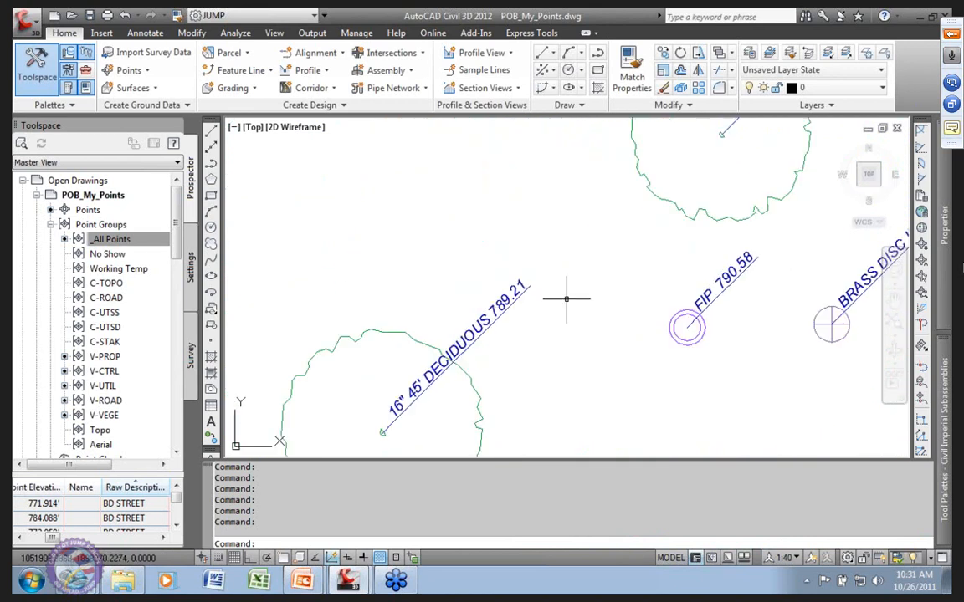
scroll(567, 295, "down", 4)
scroll(571, 287, "up", 4)
scroll(571, 287, "up", 2)
scroll(573, 284, "down", 6)
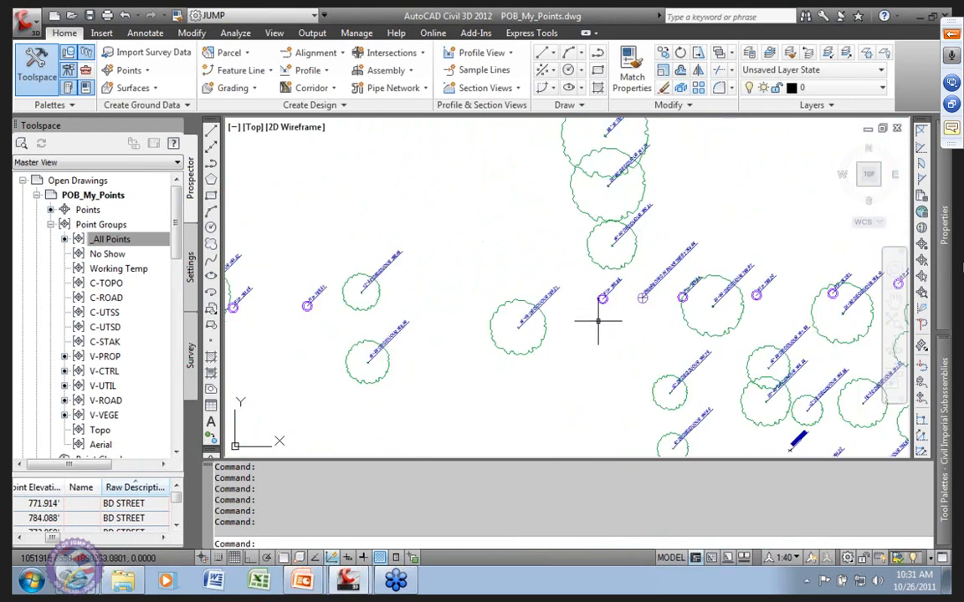
scroll(607, 355, "down", 5)
scroll(507, 315, "up", 5)
scroll(519, 316, "down", 4)
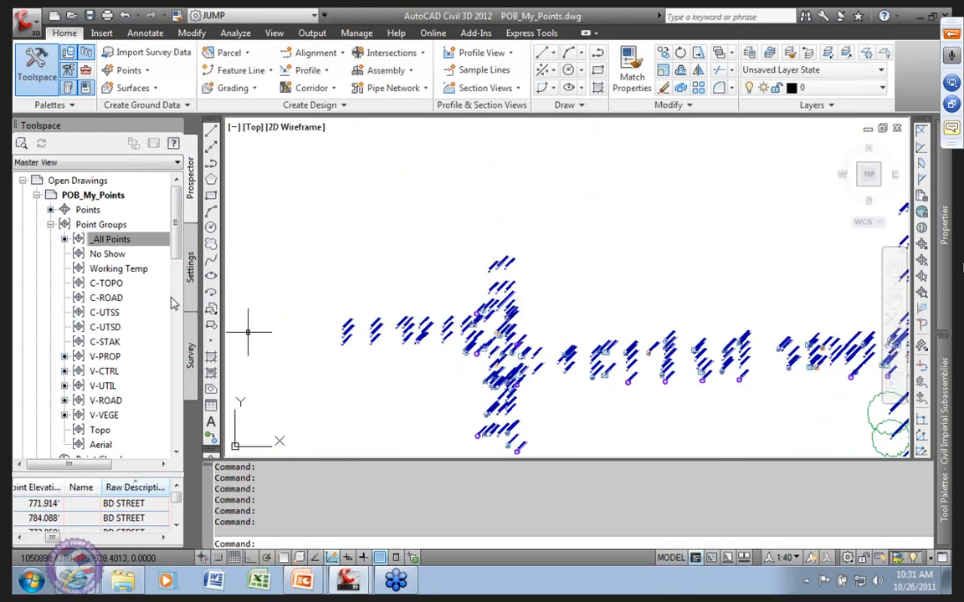
Step: Move the _All Points group down the point group display order to between V-CTRL and V-UTIL
left_click(148, 242)
right_click(149, 245)
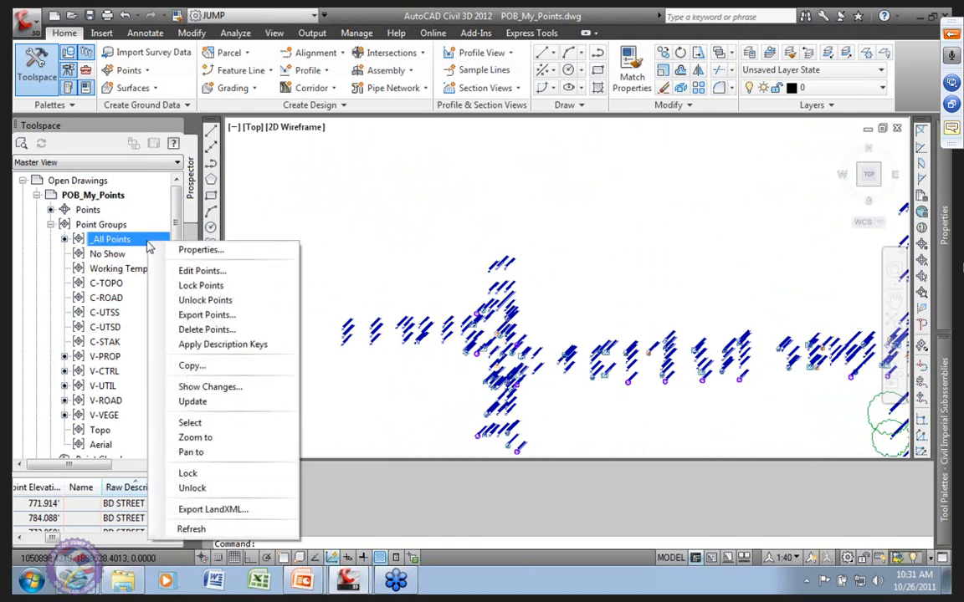
left_click(113, 226)
right_click(111, 225)
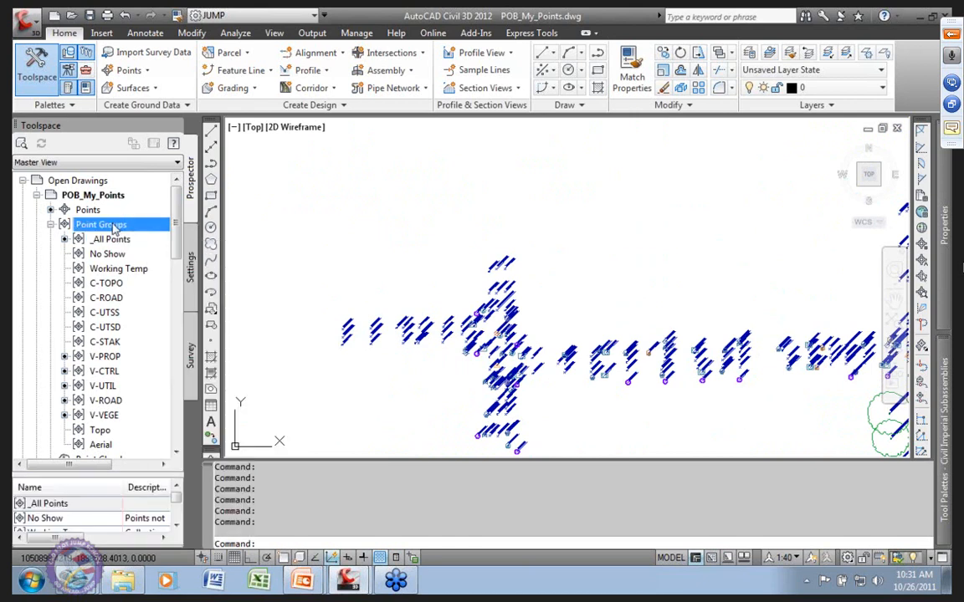
left_click(164, 232)
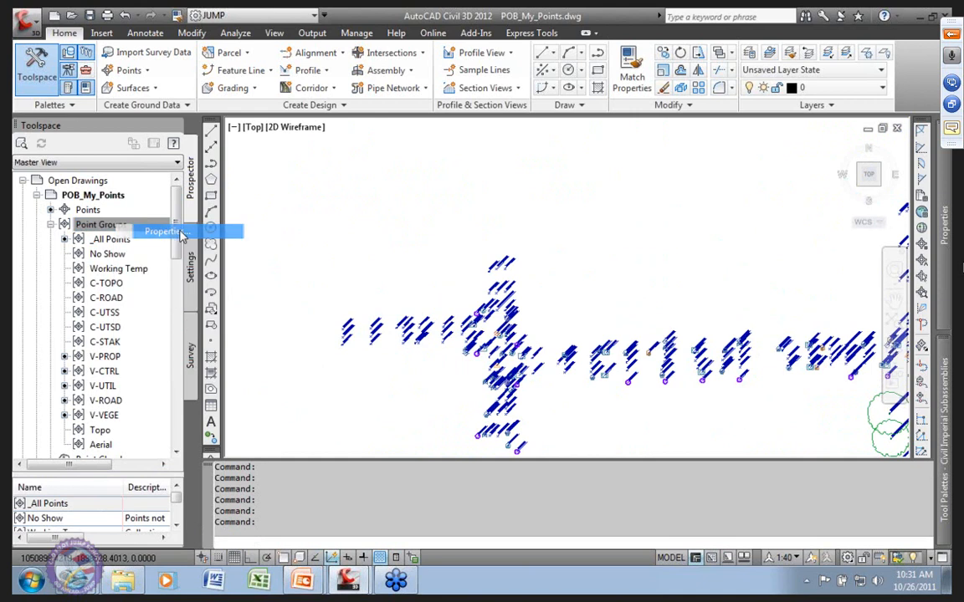
left_click(430, 199)
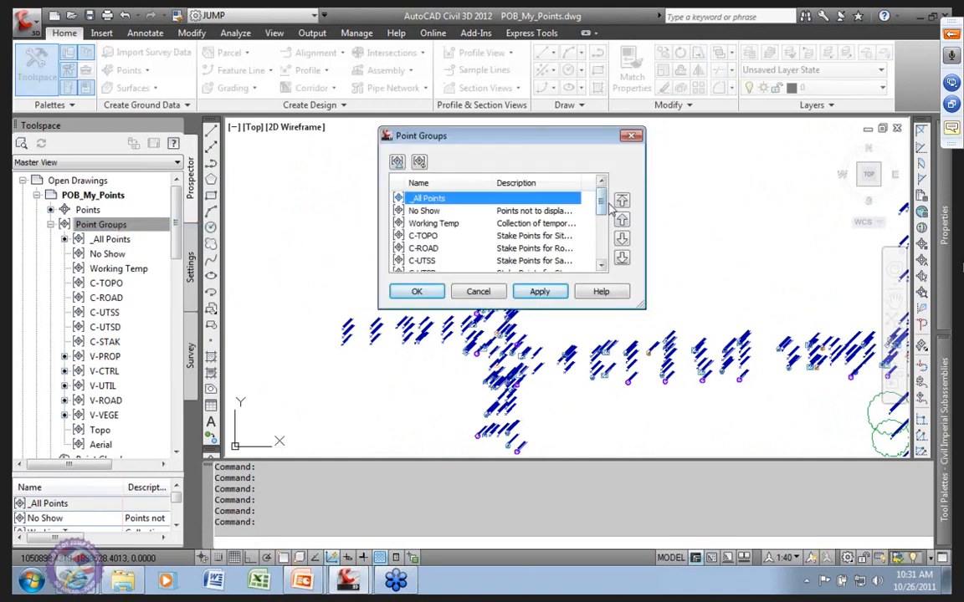
mouse_move(604, 206)
left_mouse_down()
mouse_move(604, 221)
mouse_move(604, 203)
left_mouse_up()
left_click(622, 240)
left_click(621, 240)
left_click(621, 240)
left_click(622, 240)
left_click(621, 240)
left_click(621, 240)
left_click_drag(604, 199, 604, 226)
left_click(621, 240)
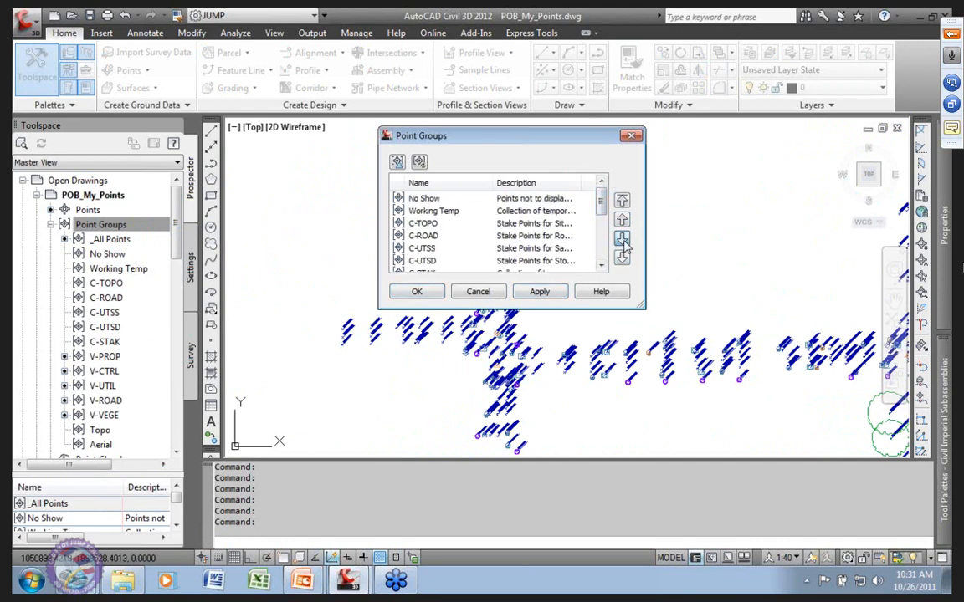
left_click(622, 240)
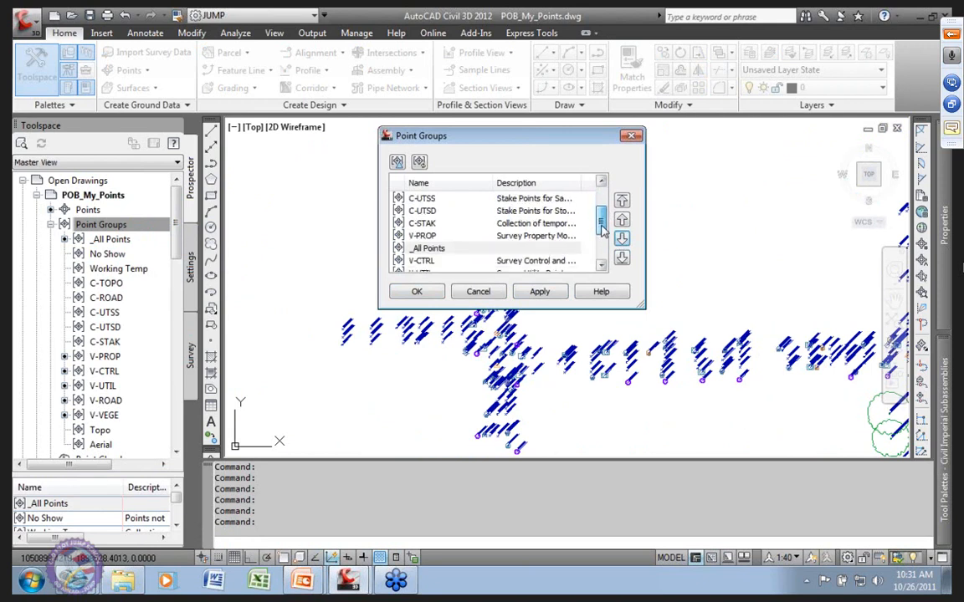
left_click(622, 241)
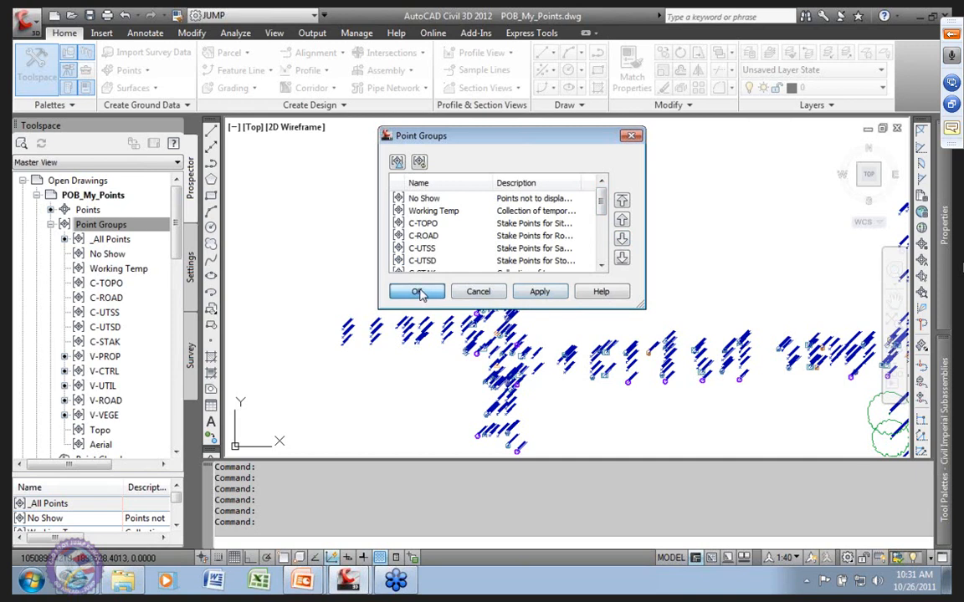
left_click(426, 295)
Step: Regenerate the drawing to refresh the size of the point markers around the curb and inlet labels
scroll(537, 344, "up", 7)
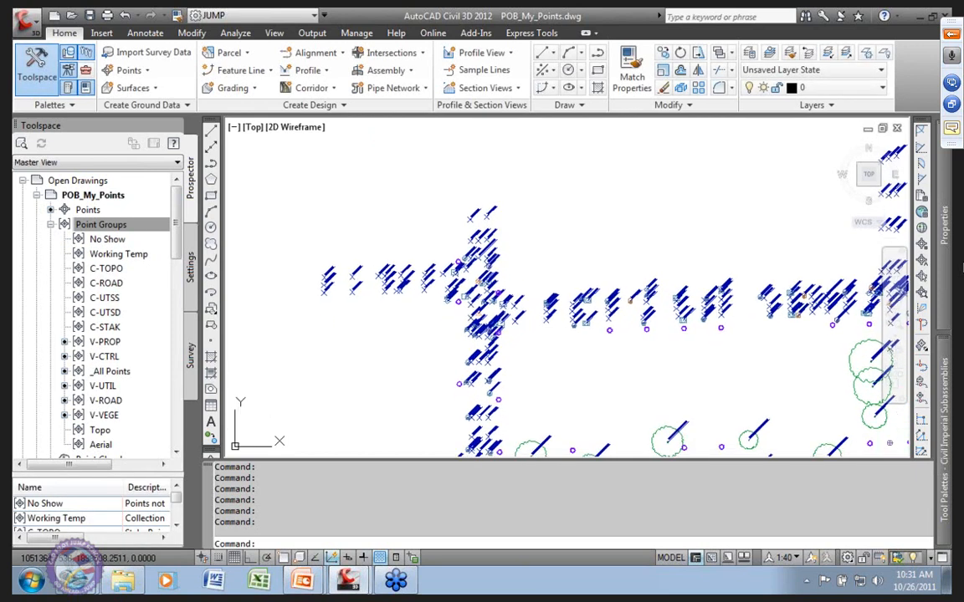
scroll(590, 293, "up", 3)
type("re")
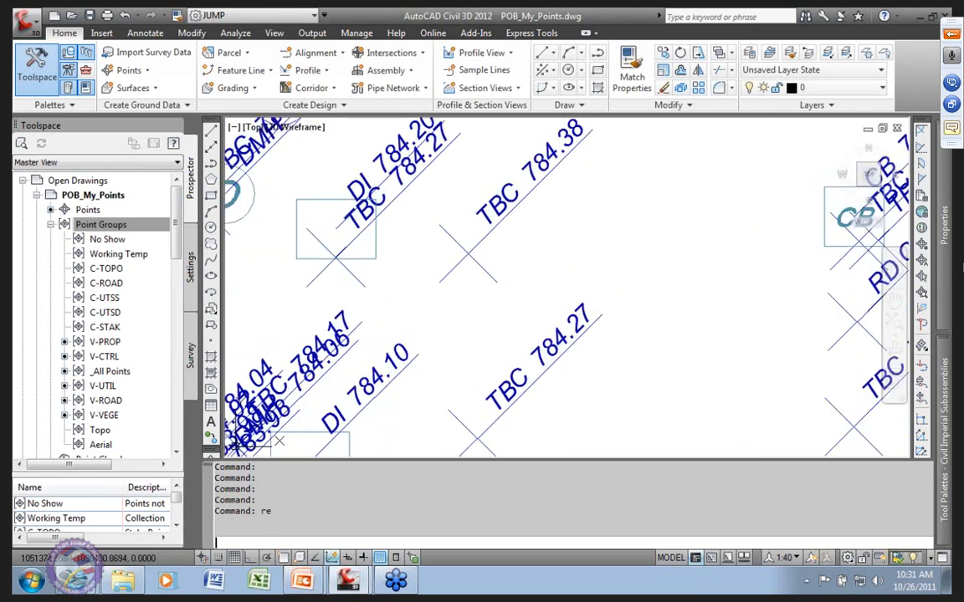
key("Return")
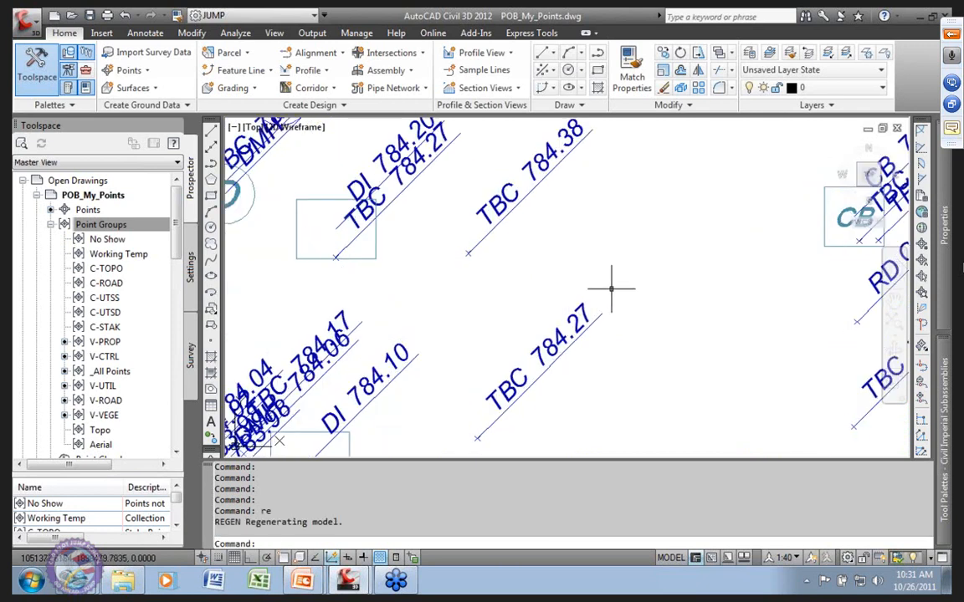
Step: Review the raw description codes that define which points the V-CTRL point group includes
scroll(613, 283, "down", 4)
scroll(562, 310, "up", 5)
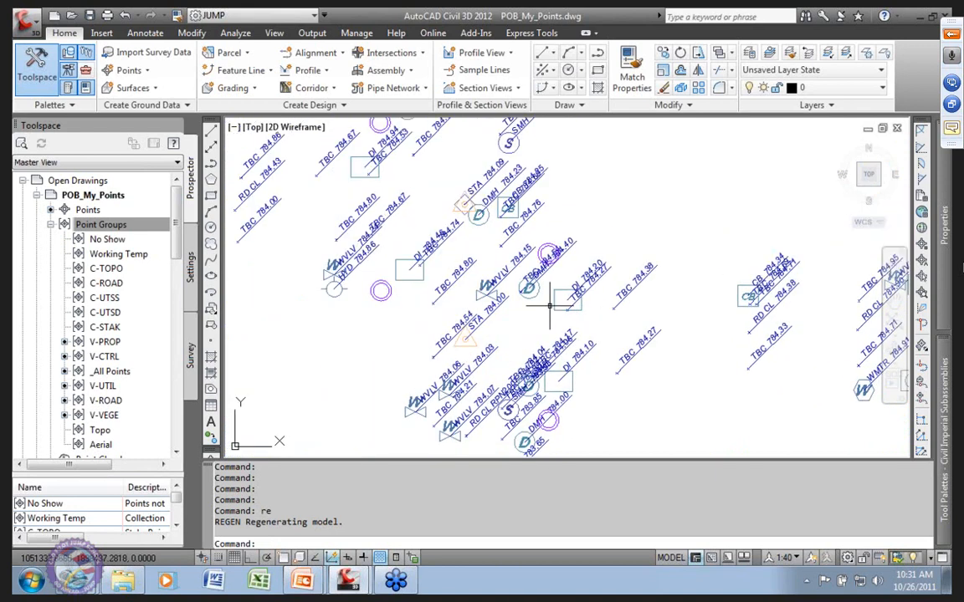
middle_click_drag(518, 308, 554, 377)
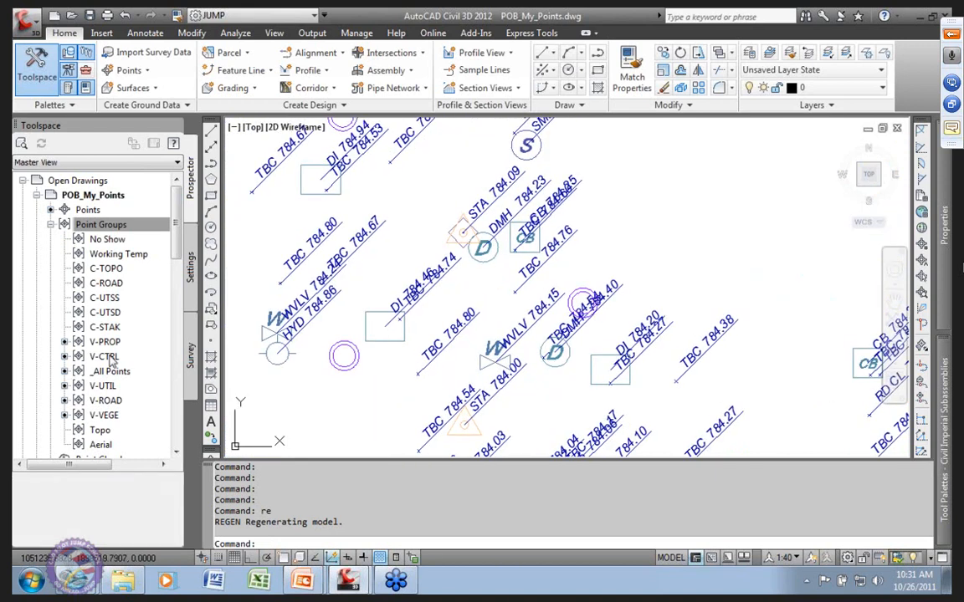
left_click(105, 356)
right_click(117, 360)
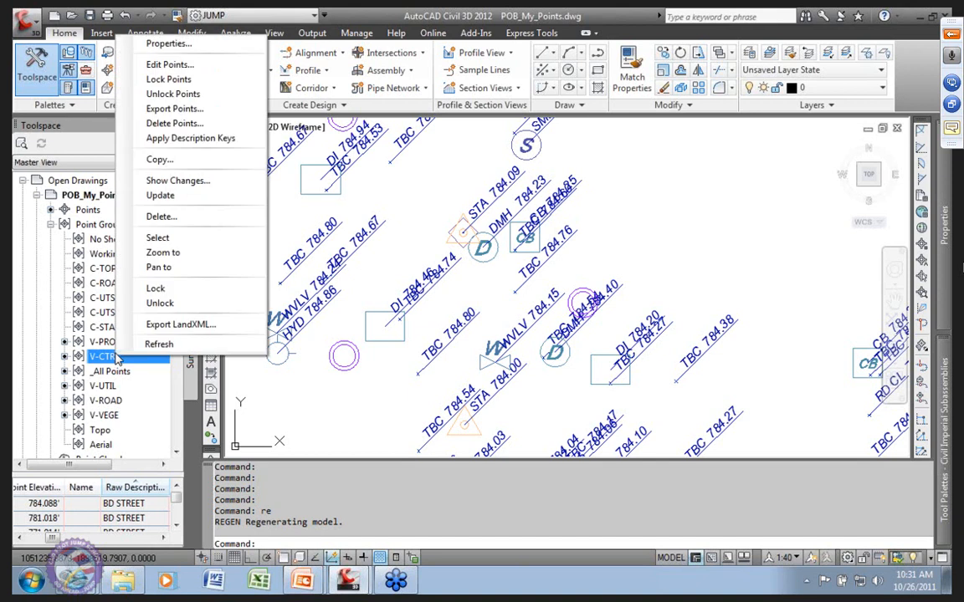
left_click(140, 40)
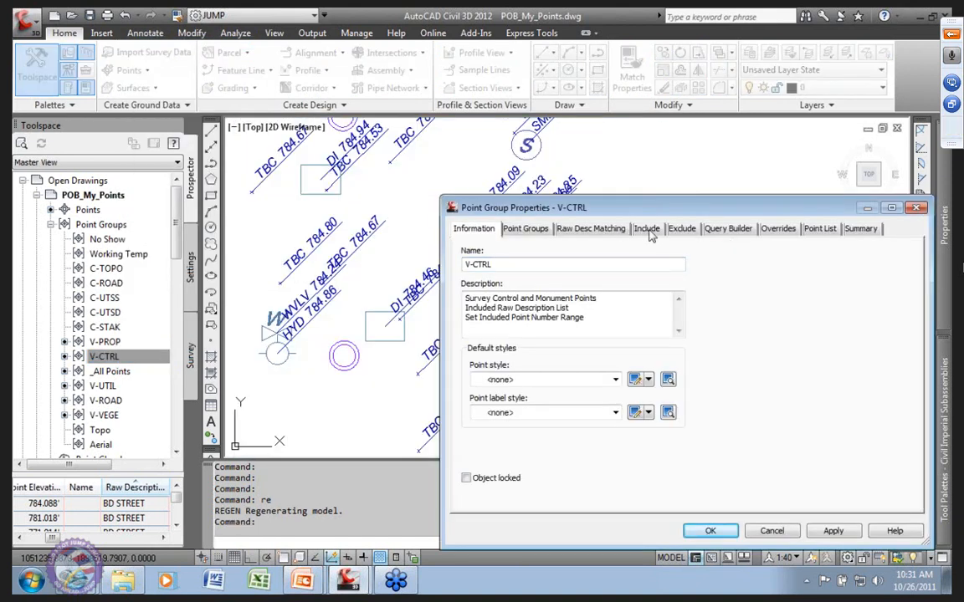
left_click(648, 230)
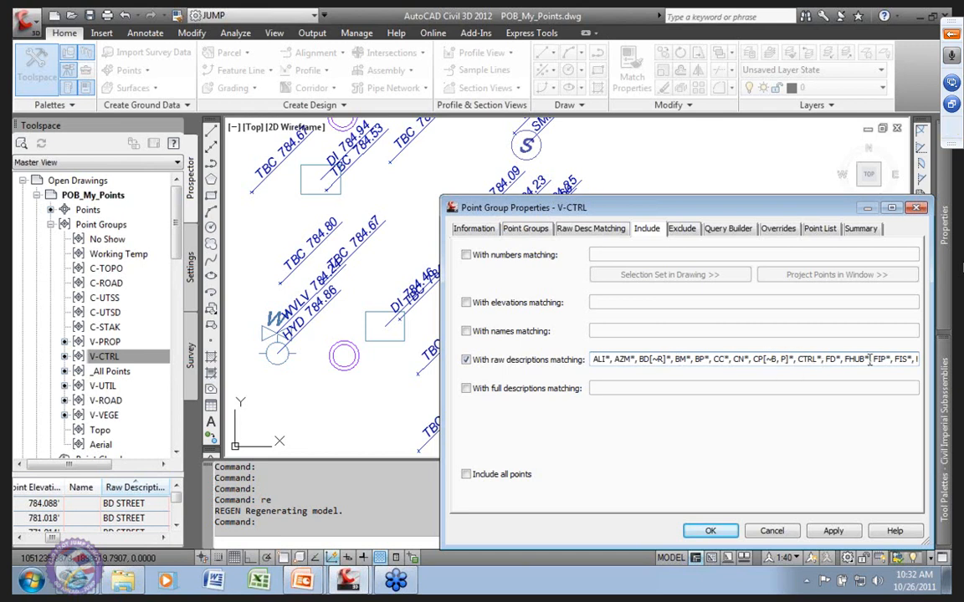
left_click(916, 359)
left_click(710, 530)
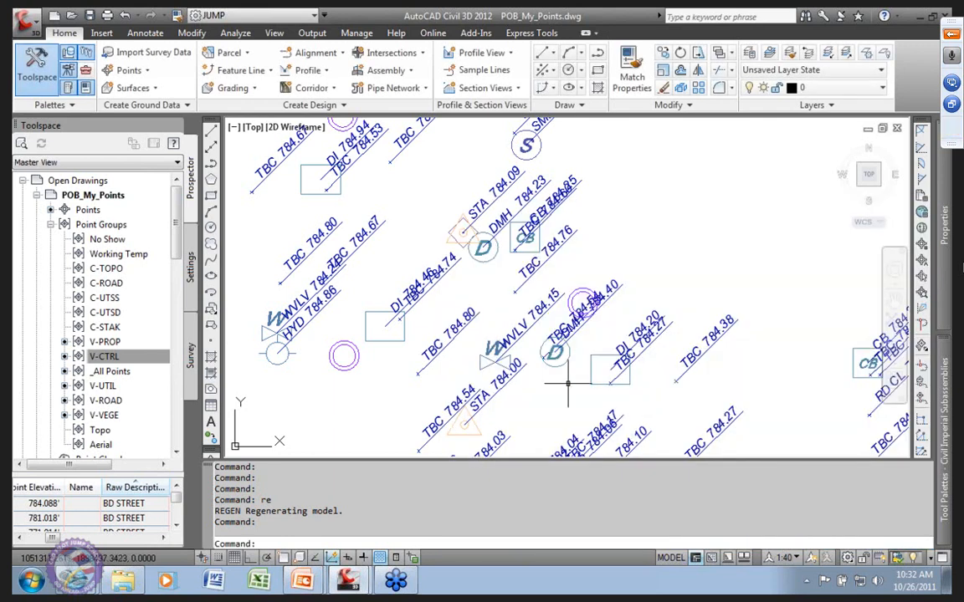
Step: Assign the (Pr)BL 315Desc+Elev - JS point label style to the V-CTRL point group
right_click(119, 358)
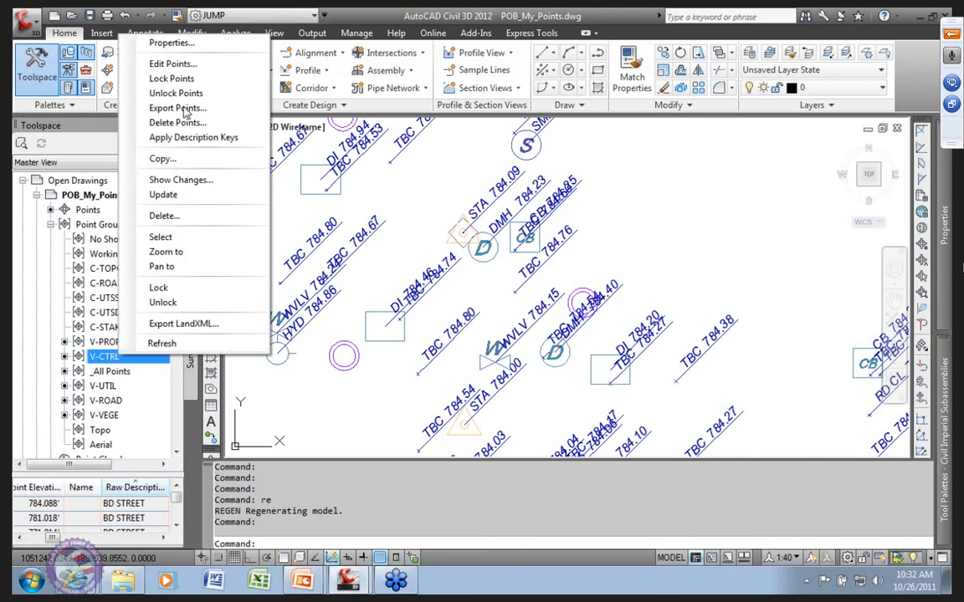
left_click(171, 42)
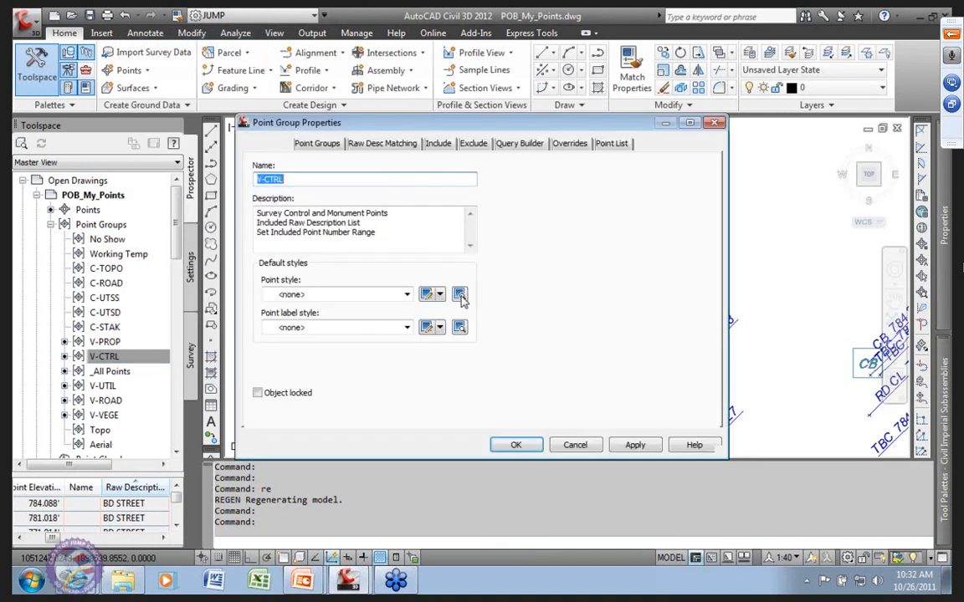
left_click(615, 413)
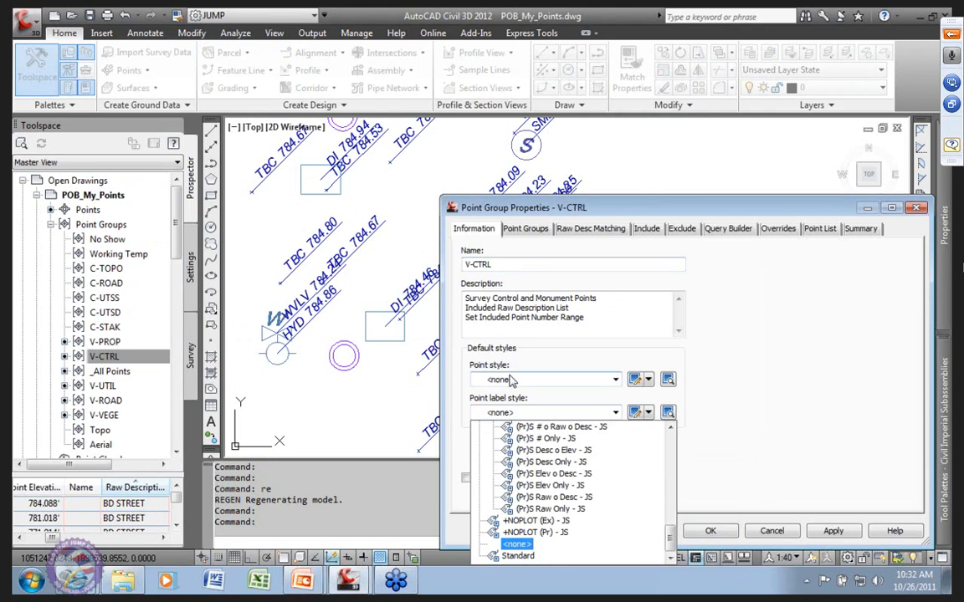
left_click_drag(673, 538, 674, 519)
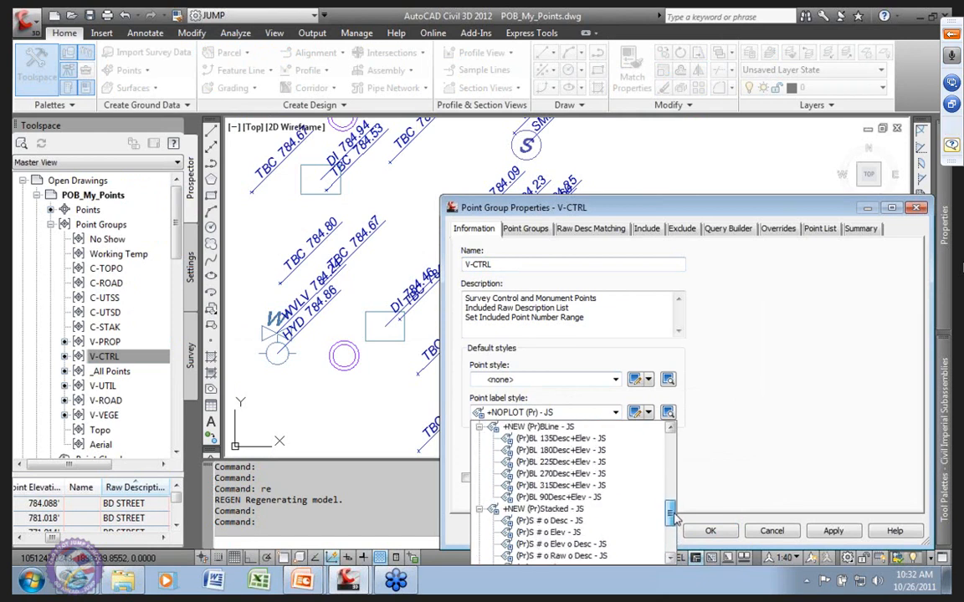
left_click(549, 485)
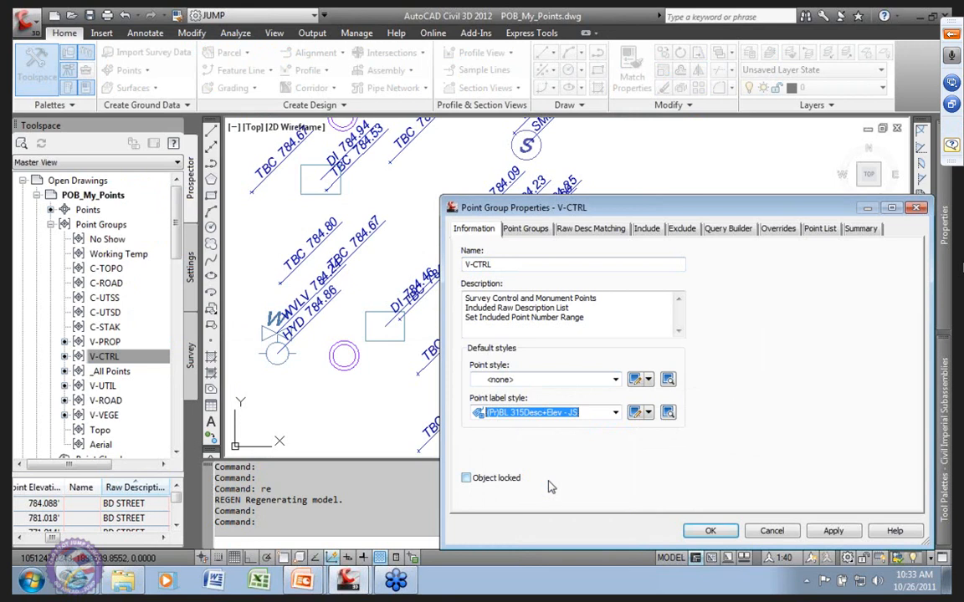
left_click(833, 532)
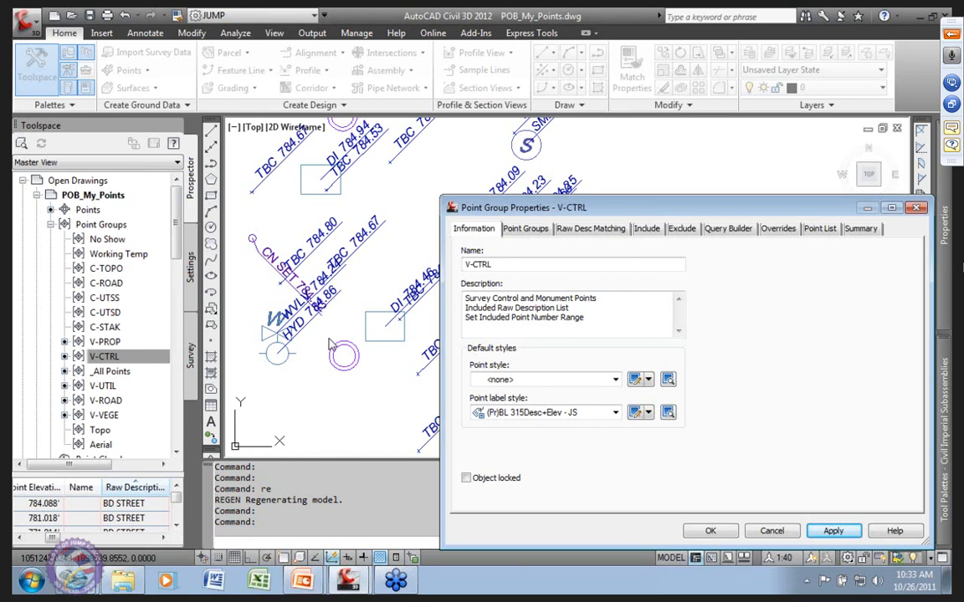
left_click(711, 531)
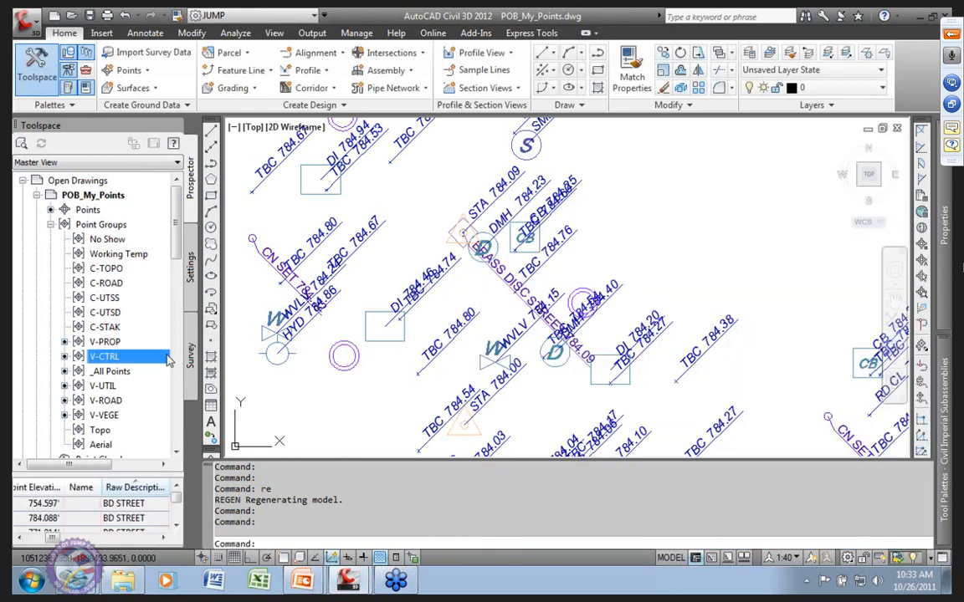
Step: Assign the (Ex)S Desc Only - JS point label style to the V-PROP point group
right_click(113, 342)
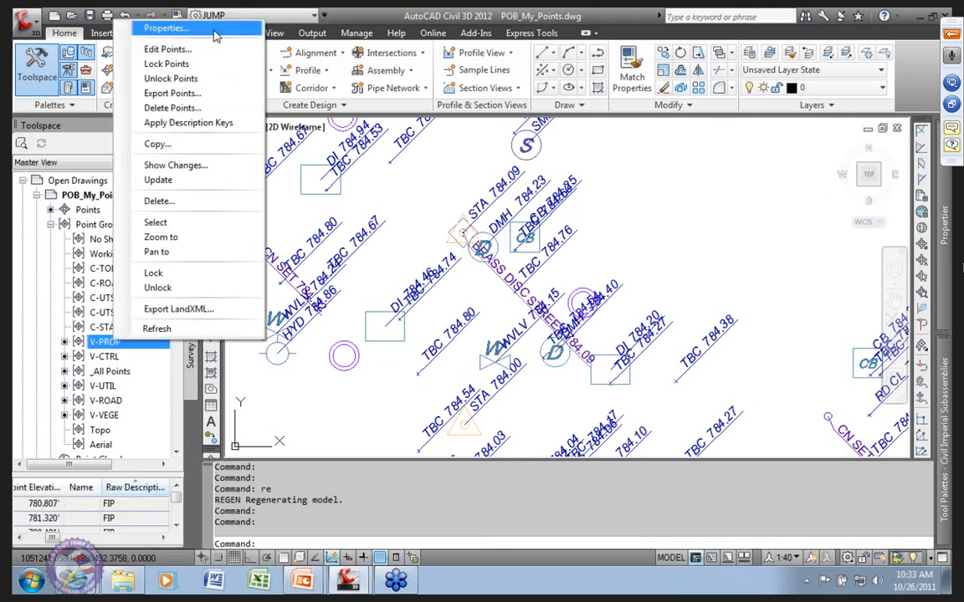
left_click(213, 32)
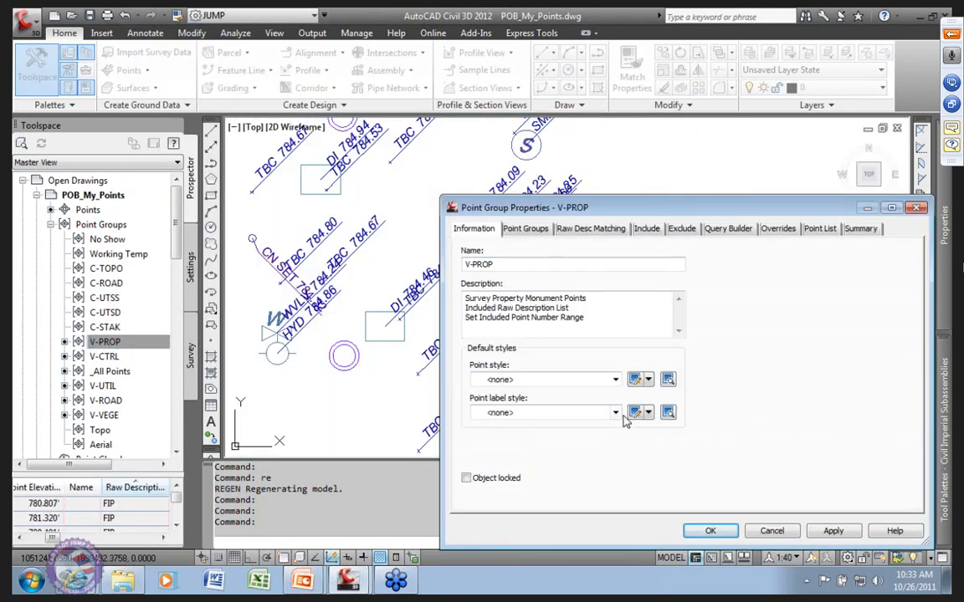
left_click(615, 412)
left_click_drag(669, 519, 671, 490)
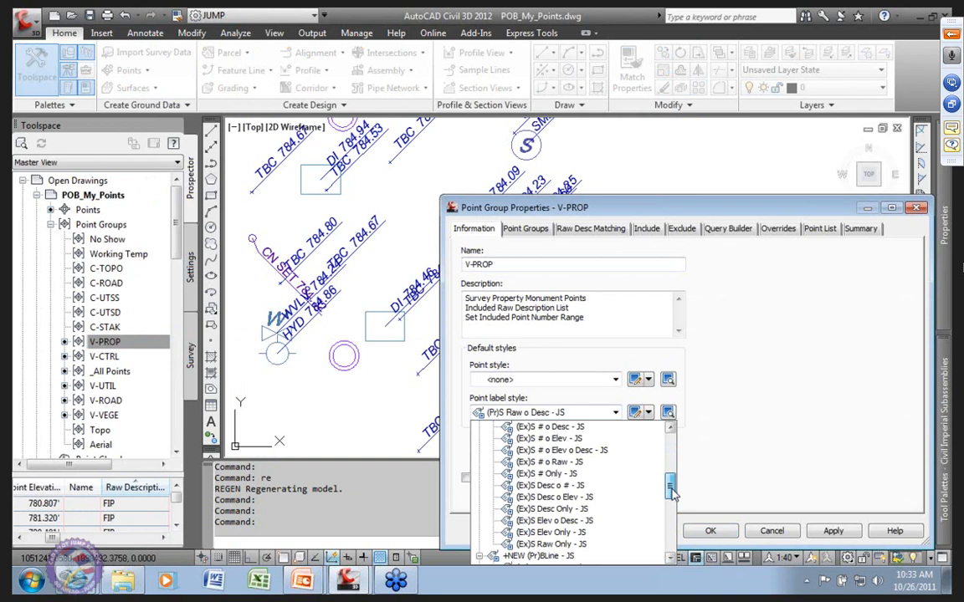
left_click(554, 509)
left_click(833, 531)
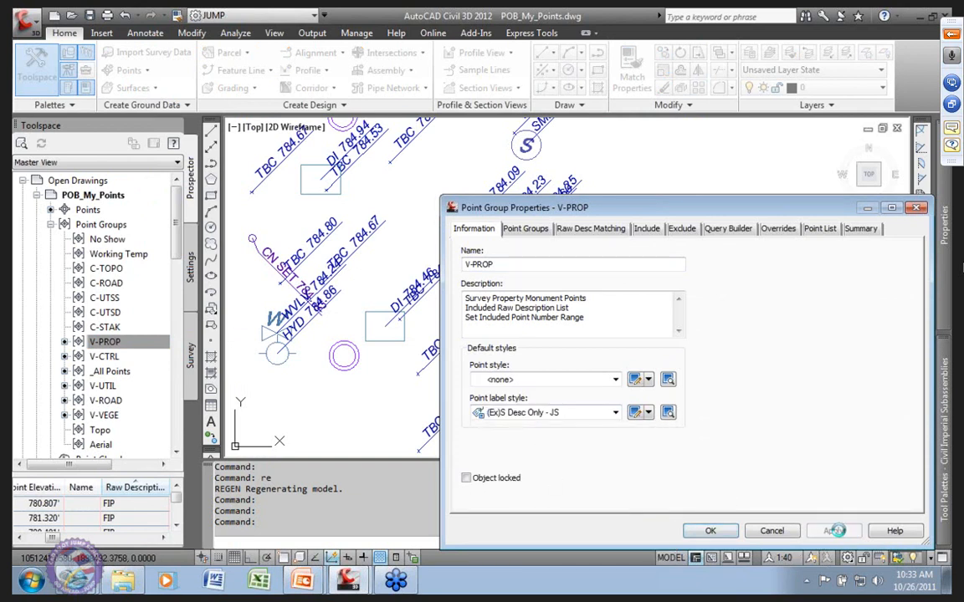
left_click(710, 531)
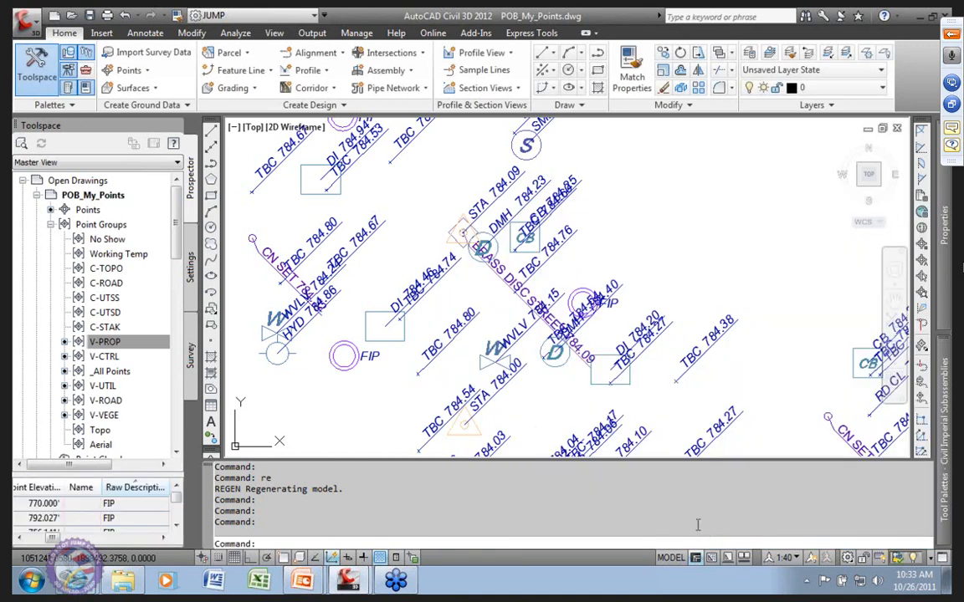
Step: Check the property and control labels along the road, and select all V-PROP group points in the drawing
scroll(581, 269, "up", 6)
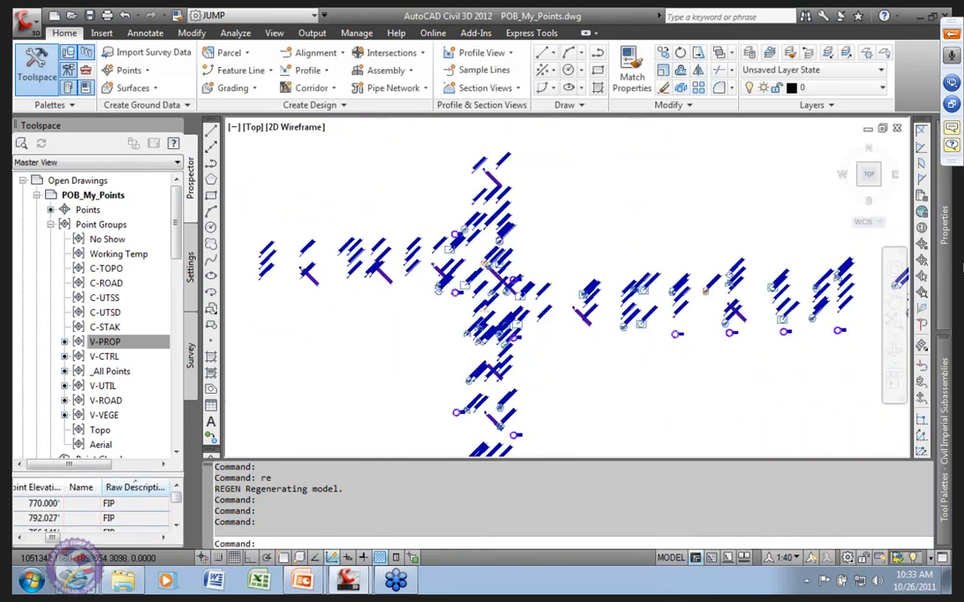
middle_click_drag(644, 254, 687, 227)
scroll(686, 241, "down", 4)
middle_click_drag(696, 287, 522, 218)
scroll(725, 301, "up", 2)
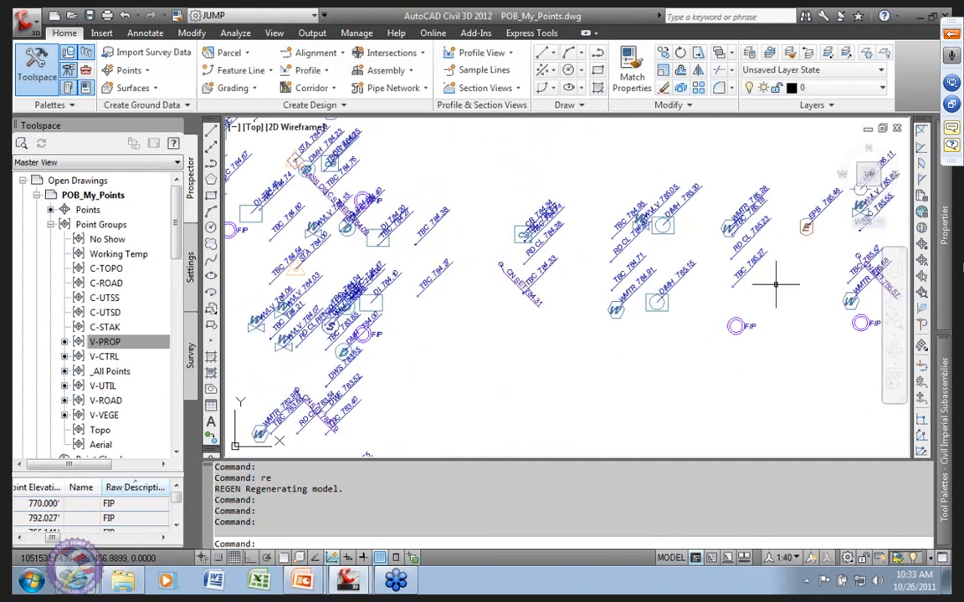
left_click(123, 345)
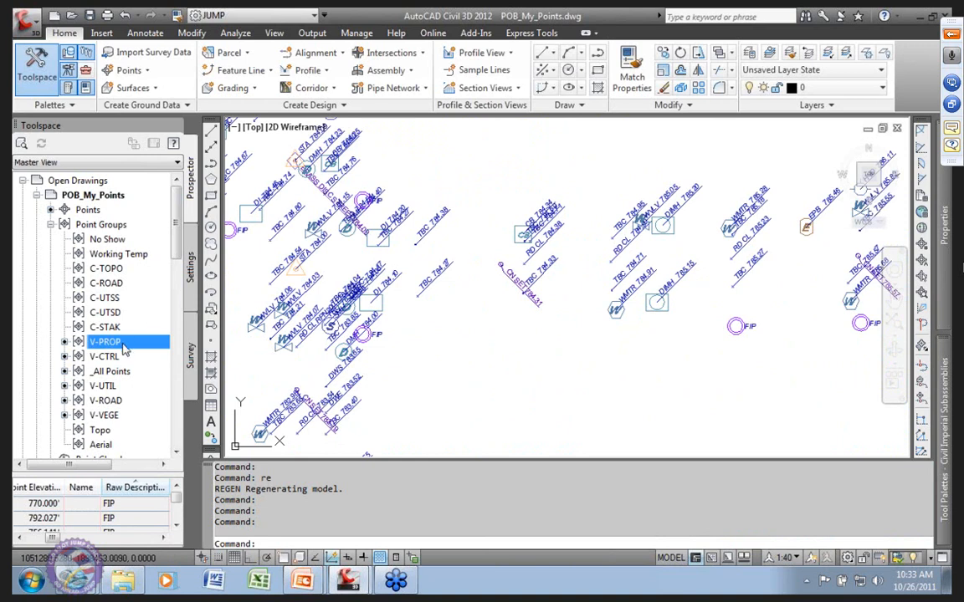
right_click(122, 344)
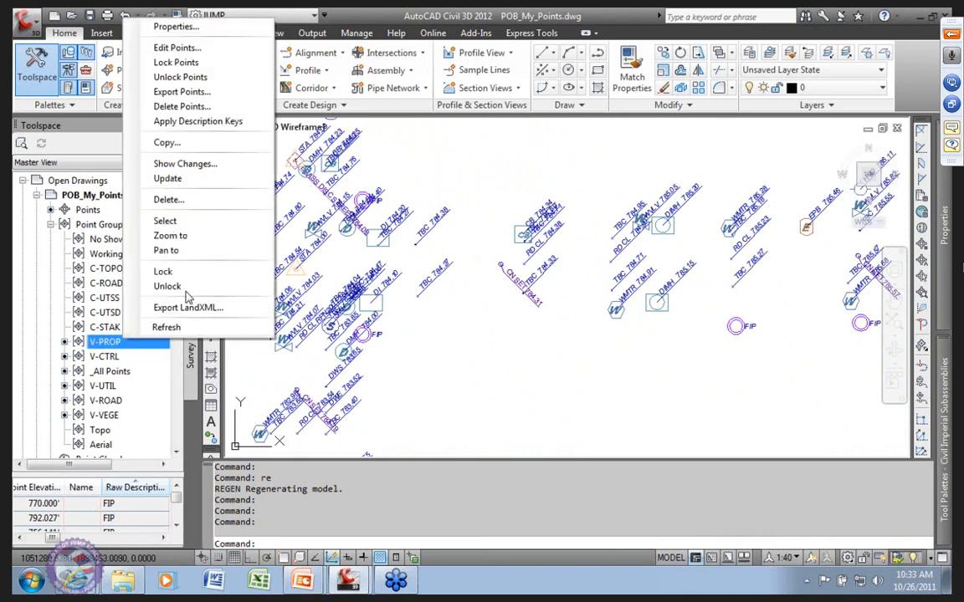
left_click(189, 214)
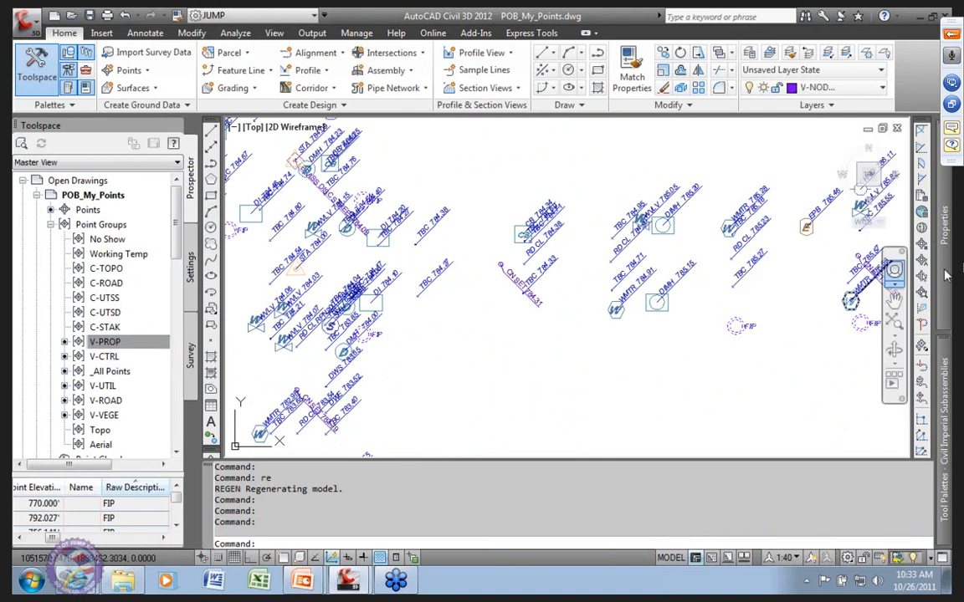
mouse_move(943, 275)
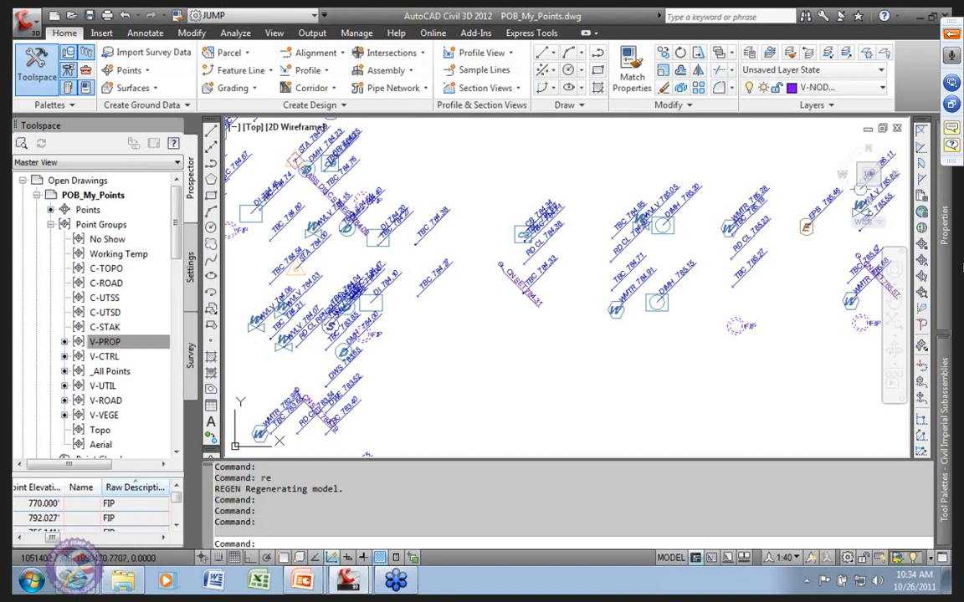
Step: Select only the CN SET control point near the middle of the road and show its label grip options for moving and rotating
left_click(500, 261)
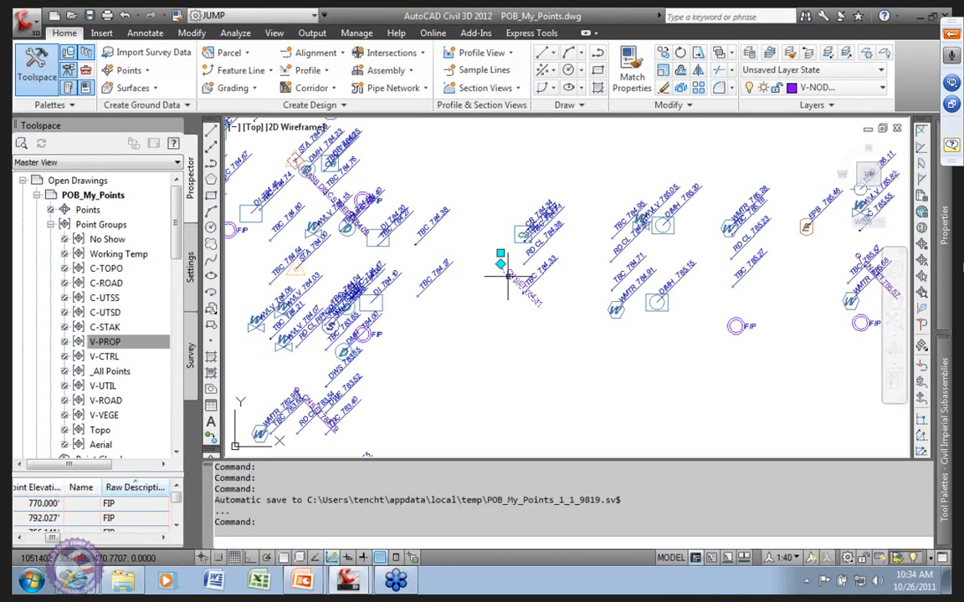
mouse_move(500, 265)
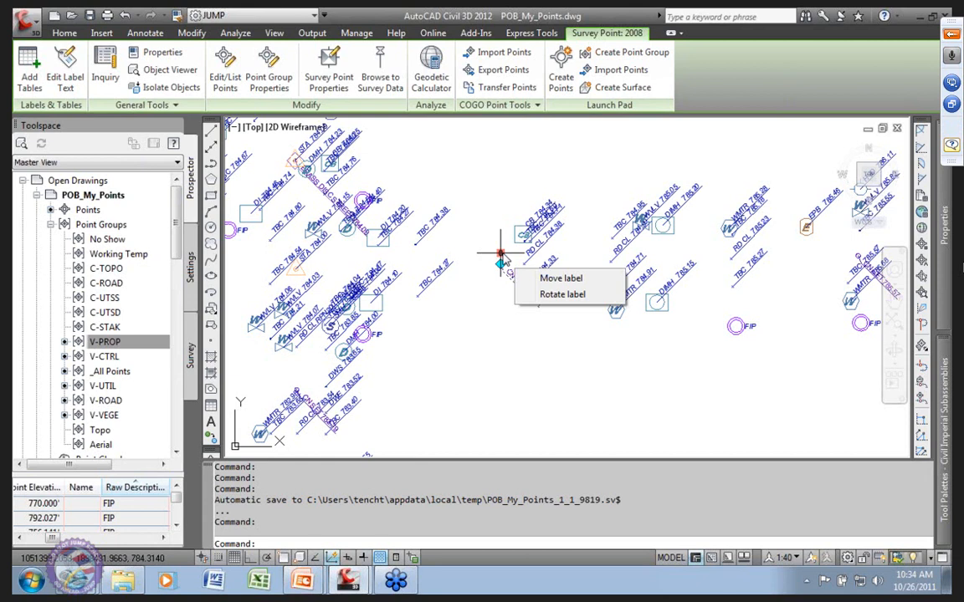
left_click(500, 252)
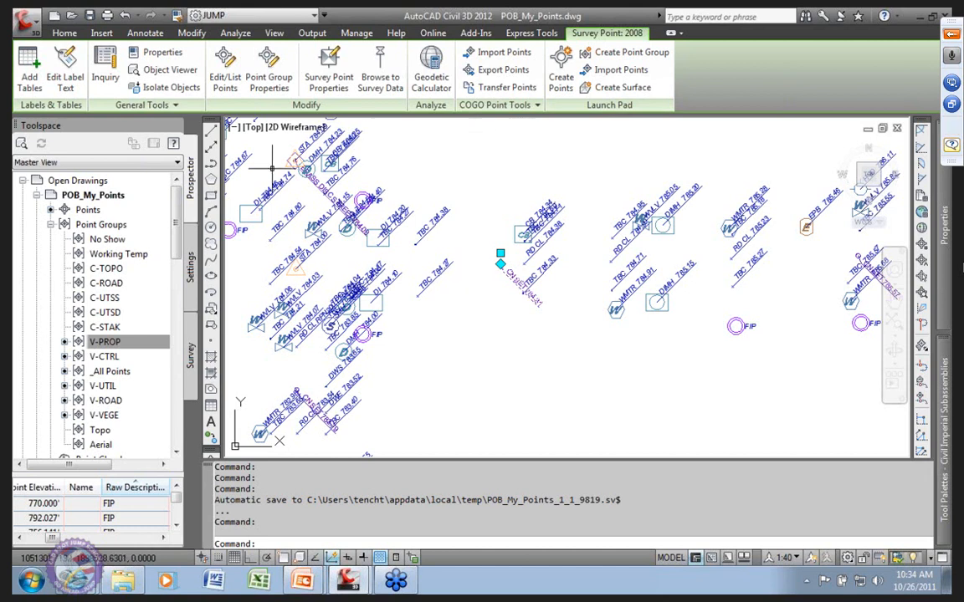
Step: Move the _All Points group to the top of the point group display order
left_click_drag(177, 224, 123, 219)
left_click(105, 210)
right_click(144, 210)
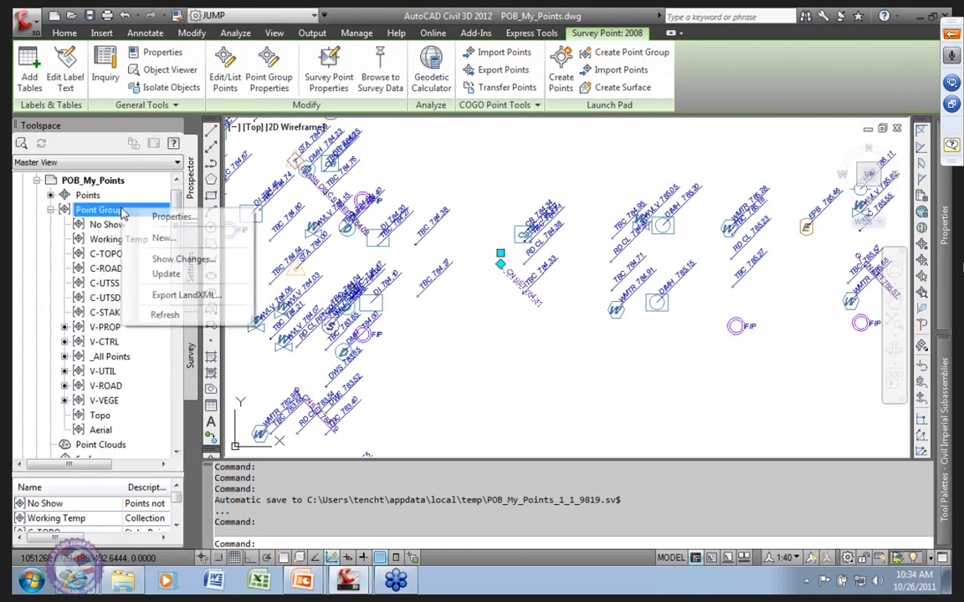
left_click(171, 216)
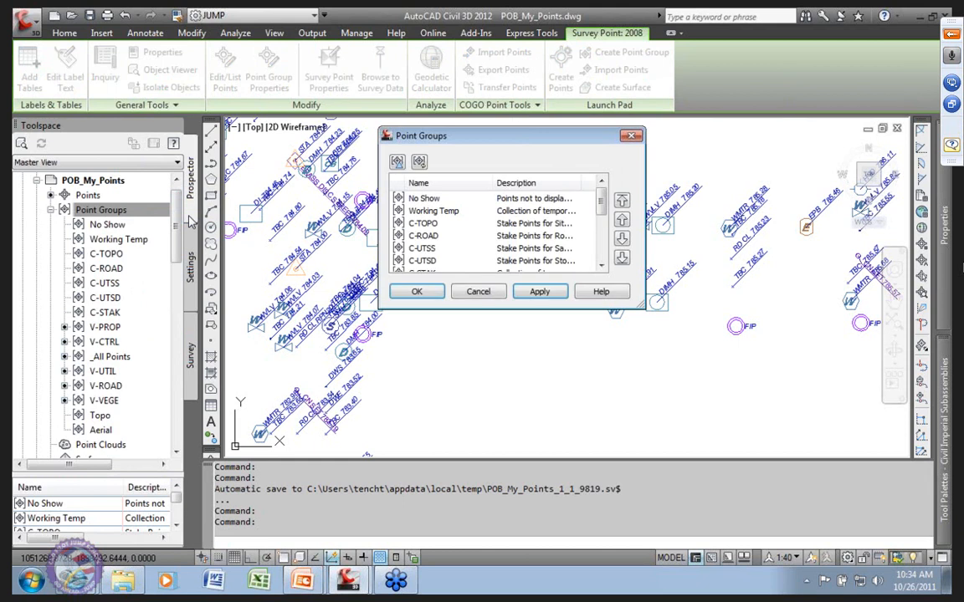
left_click_drag(601, 205, 603, 230)
left_click(447, 248)
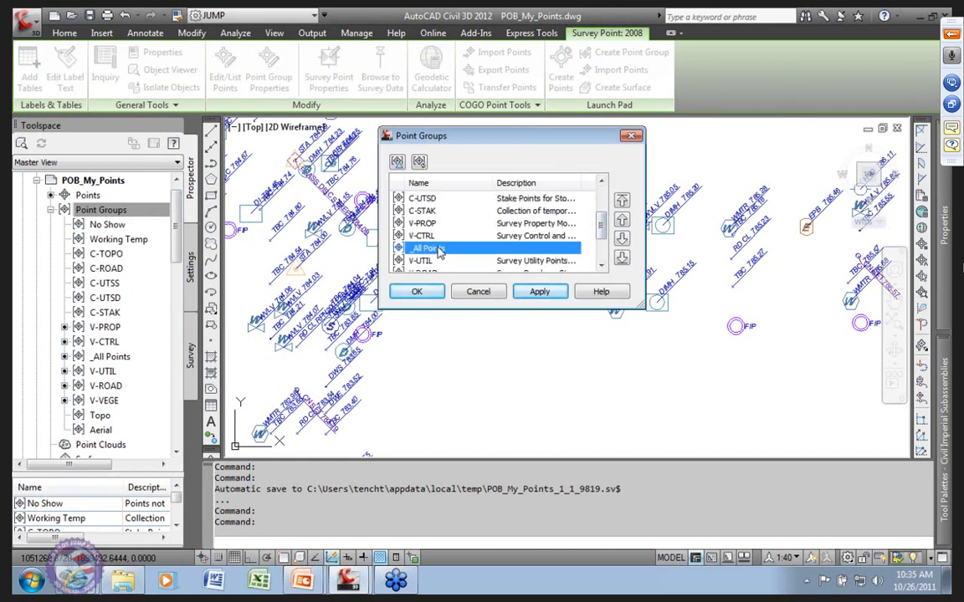
left_click(622, 201)
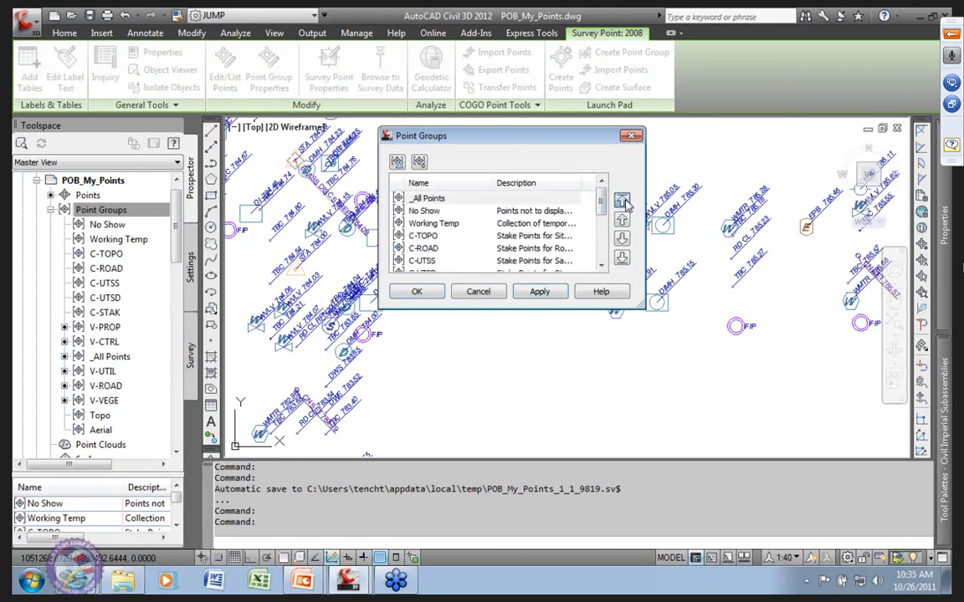
left_click(428, 291)
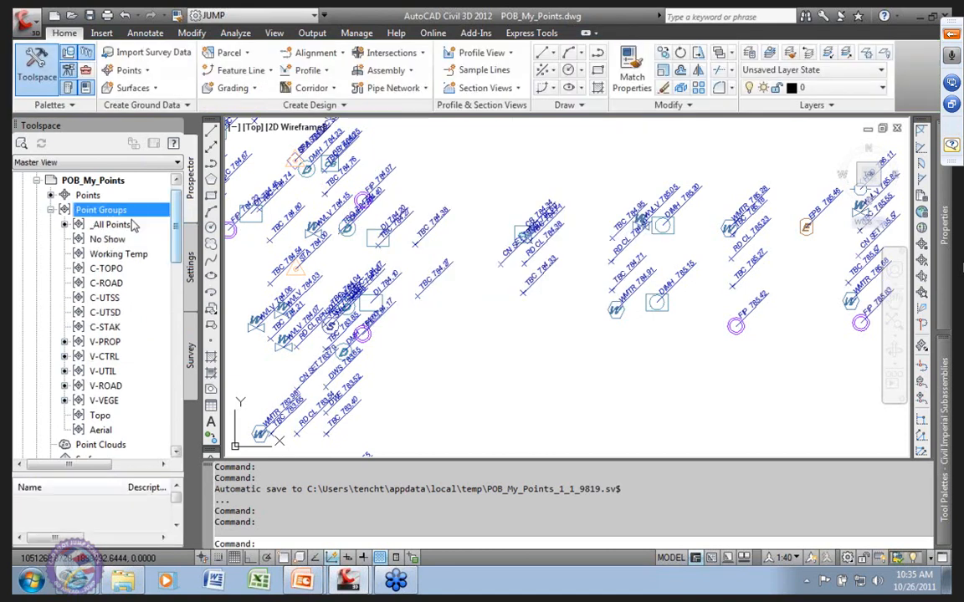
Step: Set the _All Points group's point label style to <none> in its properties and apply it
left_click(117, 225)
right_click(125, 225)
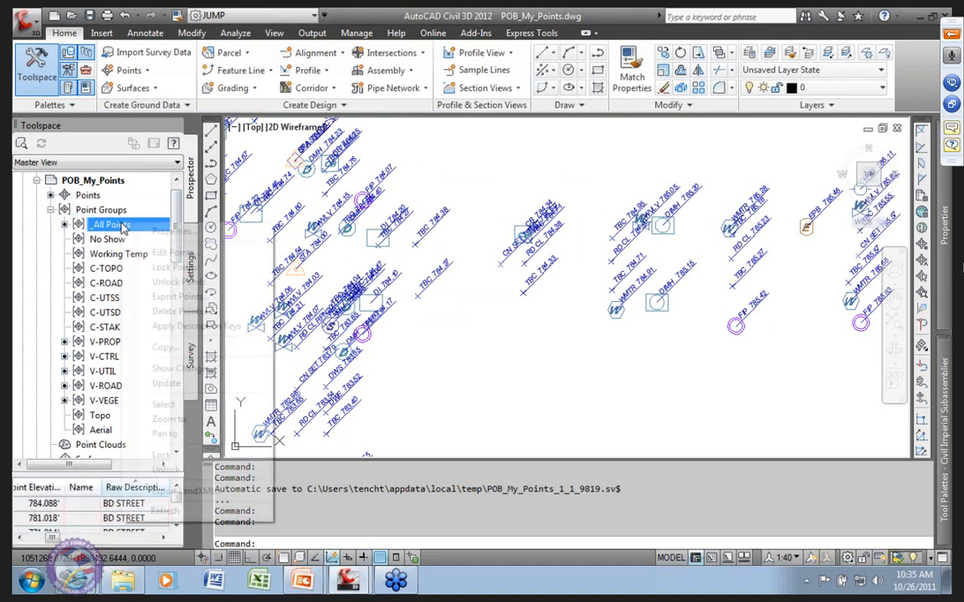
left_click(171, 231)
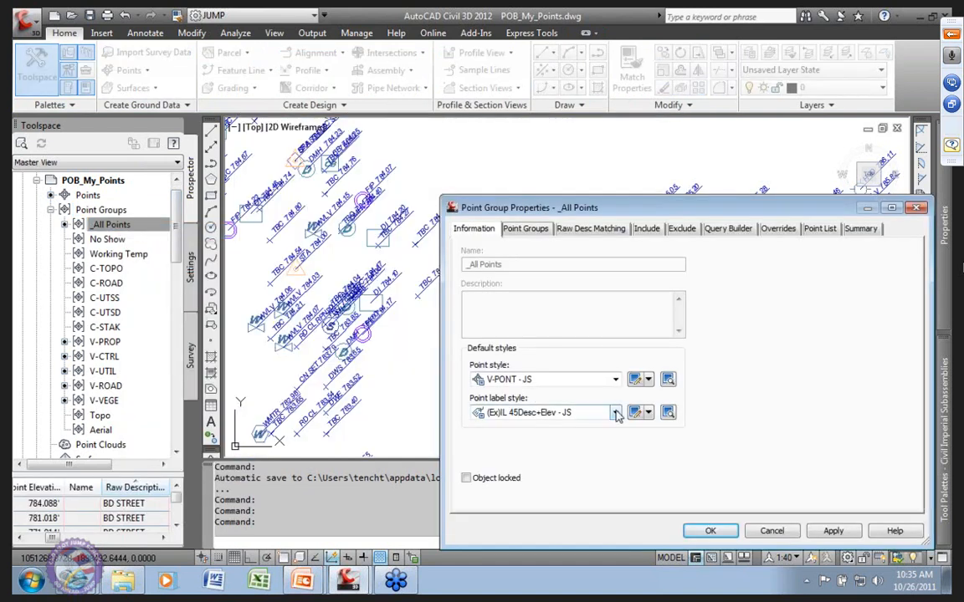
left_click(616, 413)
scroll(670, 433, "up", 5)
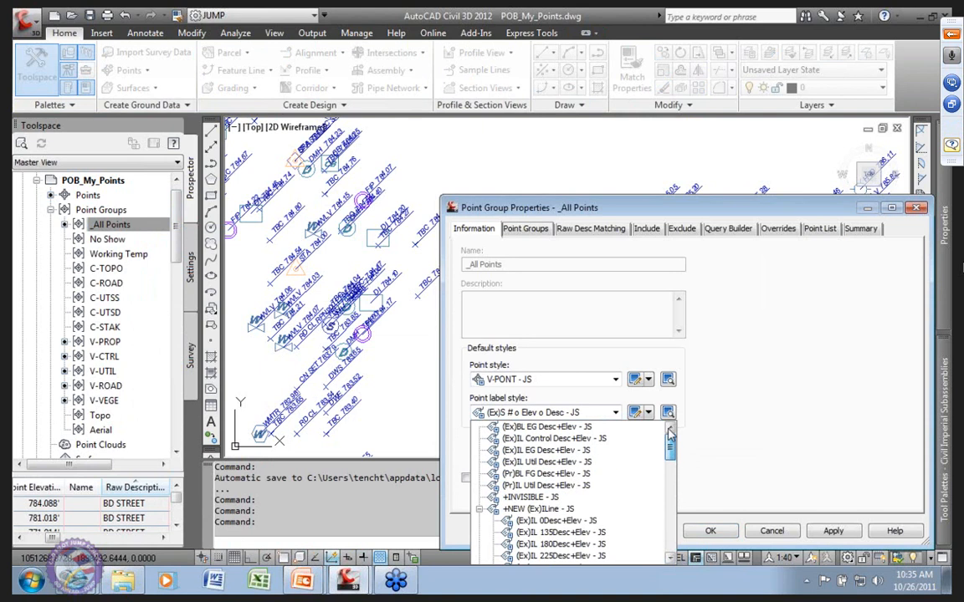
left_click_drag(670, 448, 674, 540)
left_click(603, 554)
left_click(618, 414)
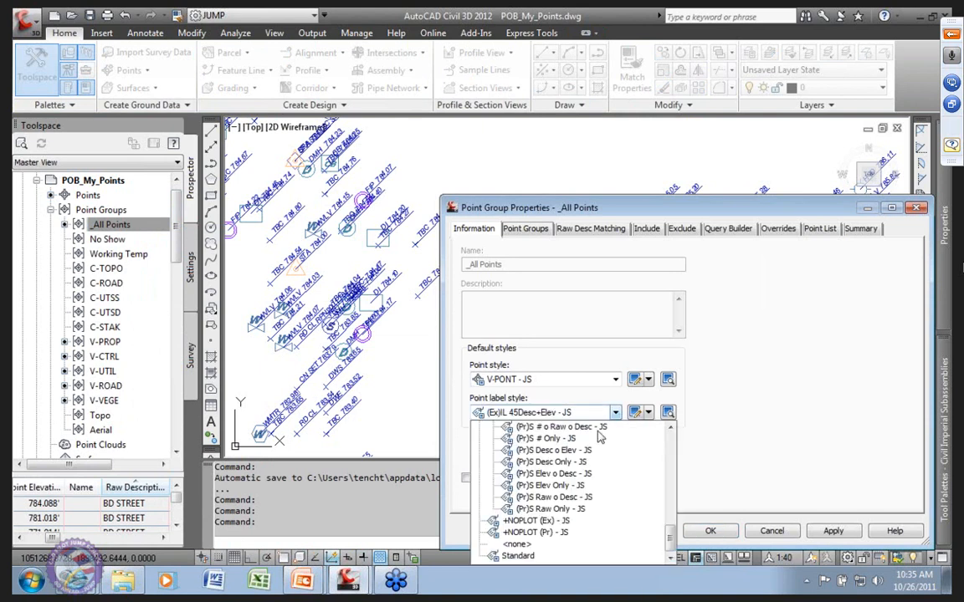
left_click(514, 546)
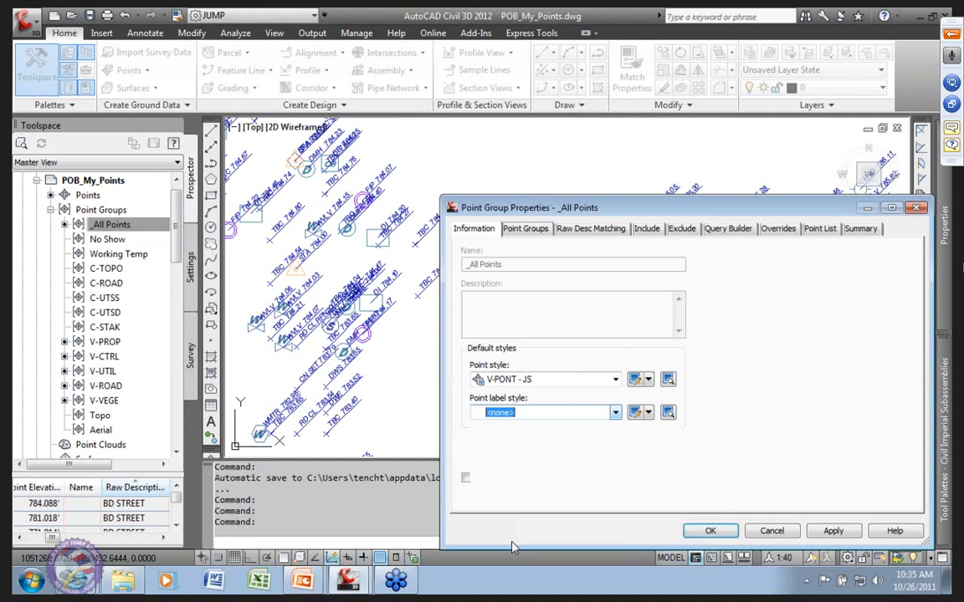
left_click(831, 530)
Step: Assign the +NOPLOT (Ex) - JS point label style to the _All Points group and apply it
left_click(617, 412)
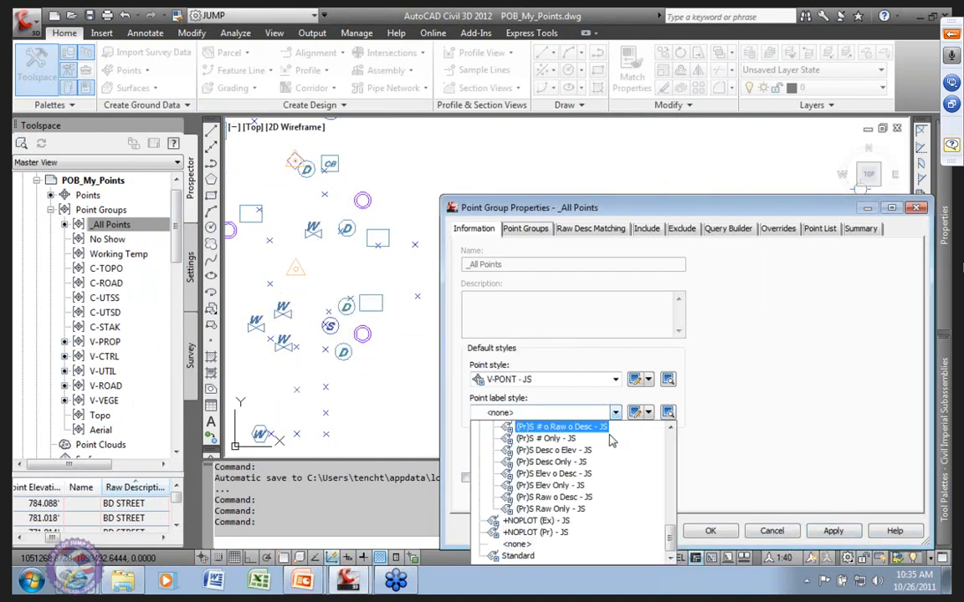
left_click(529, 522)
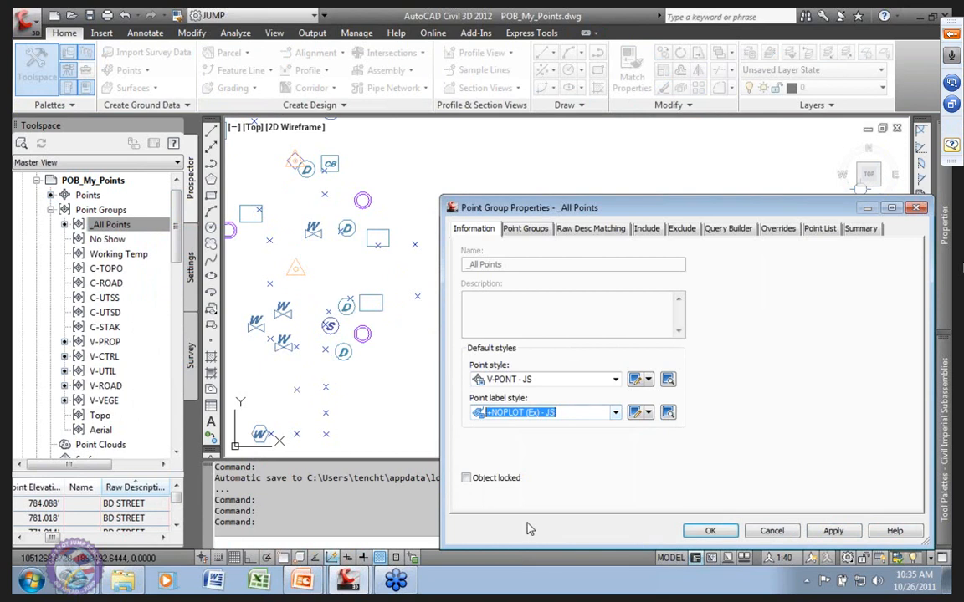
left_click(833, 530)
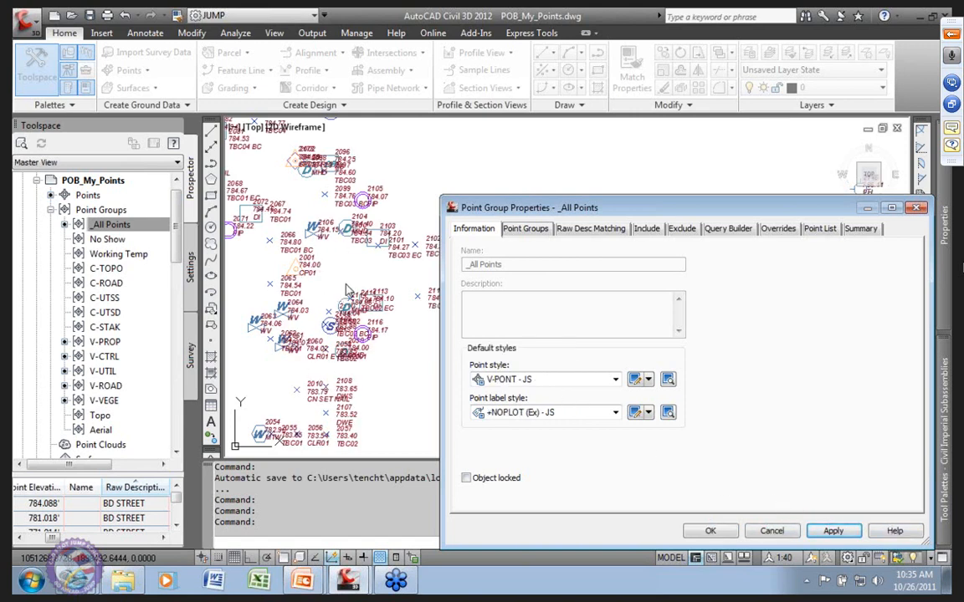
Step: Switch the _All Points label style back to <none>, confirm the properties and check the point symbols across the whole site
left_click(615, 413)
left_click(516, 544)
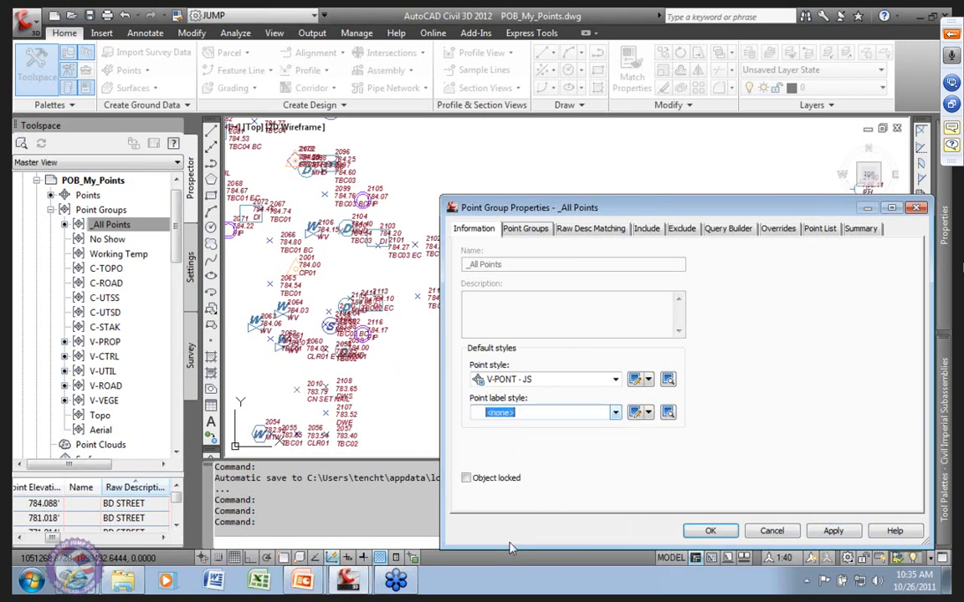
left_click(839, 527)
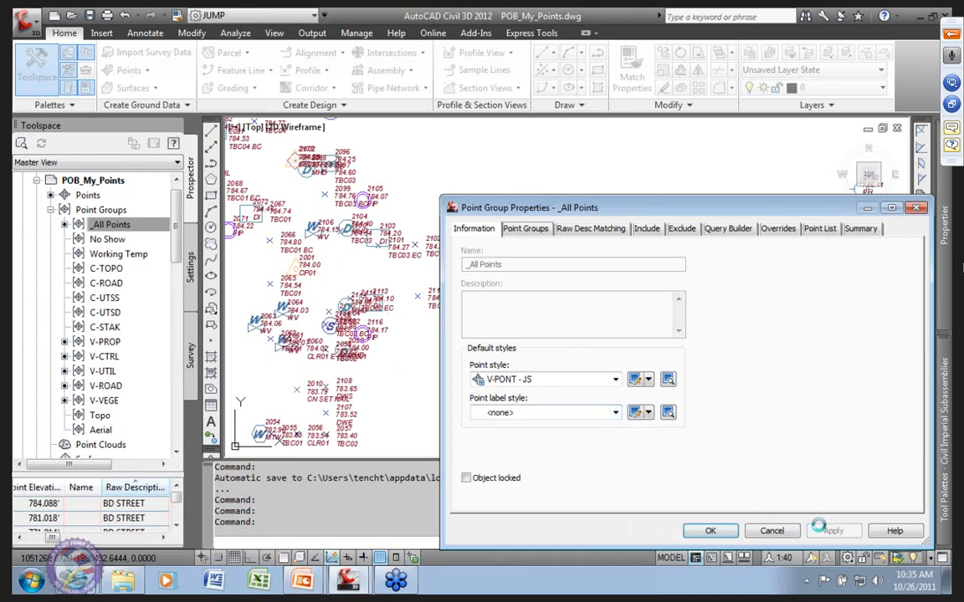
left_click(709, 531)
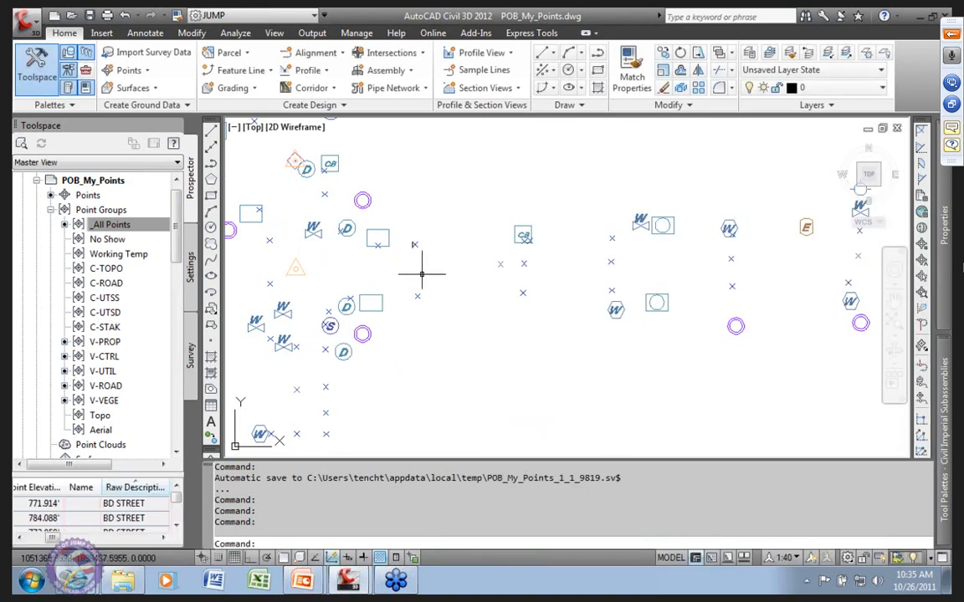
scroll(441, 279, "down", 5)
scroll(409, 281, "down", 4)
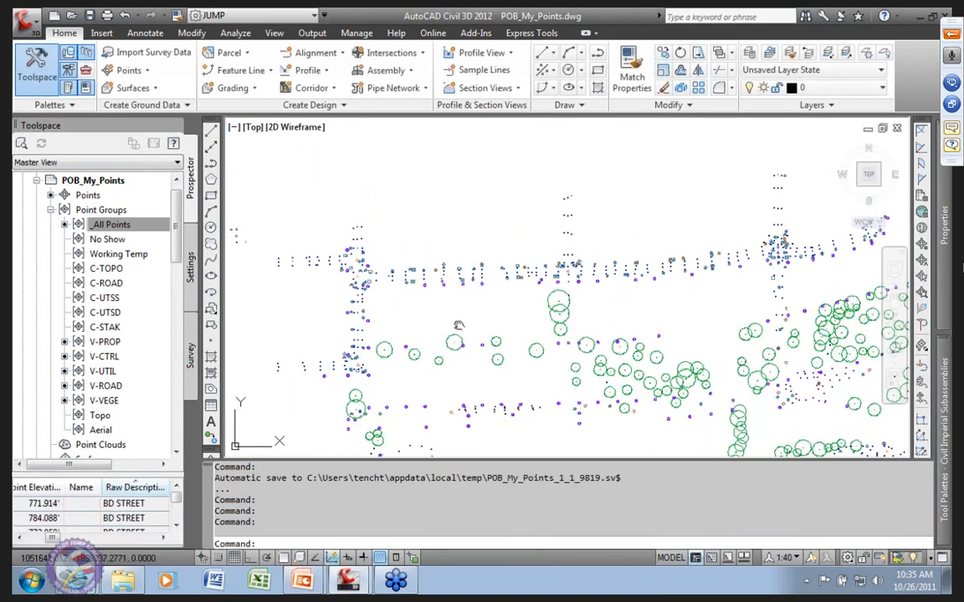
scroll(322, 224, "down", 4)
scroll(376, 236, "up", 3)
mouse_move(342, 215)
middle_mouse_down()
mouse_move(389, 248)
mouse_move(386, 228)
mouse_move(345, 207)
middle_mouse_up()
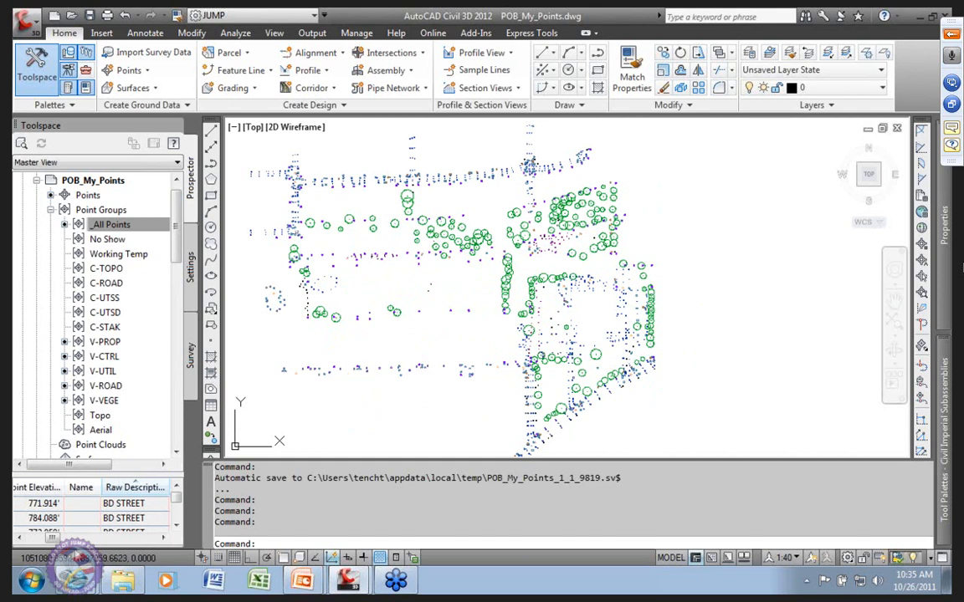
Step: Switch to Internet Explorer and open the CAD Pilot website from the saved favorites
left_click(74, 580)
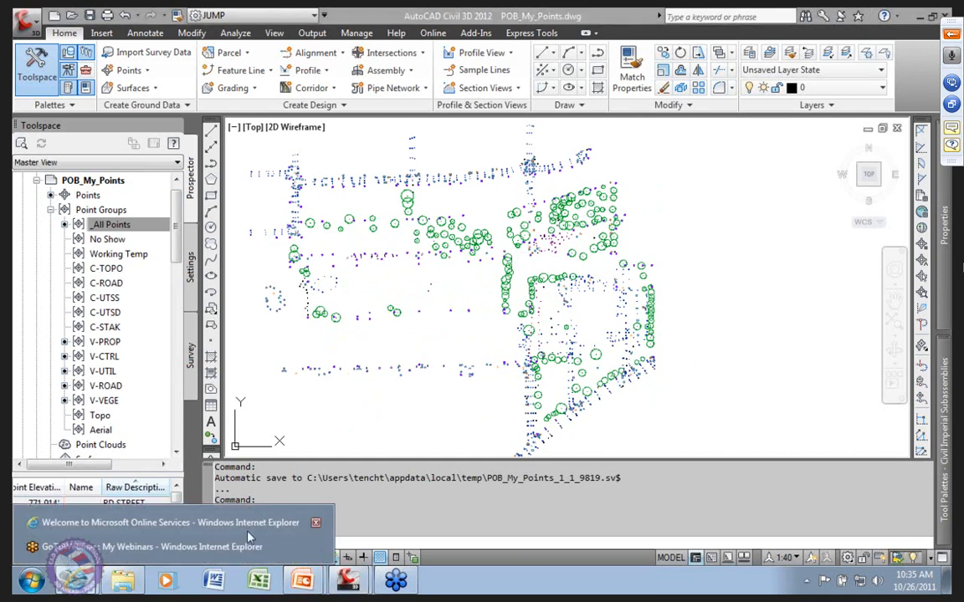
left_click(193, 522)
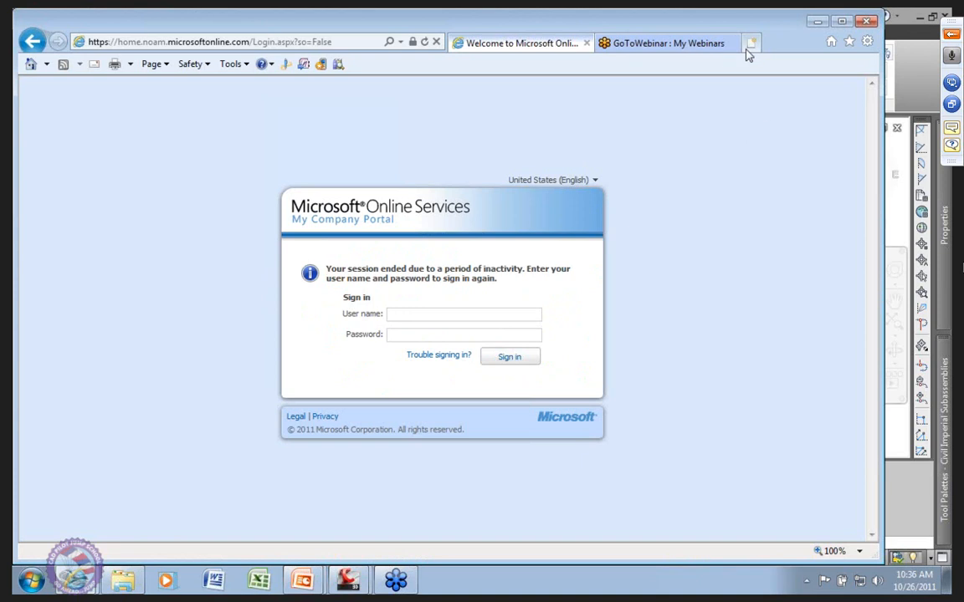
left_click(849, 42)
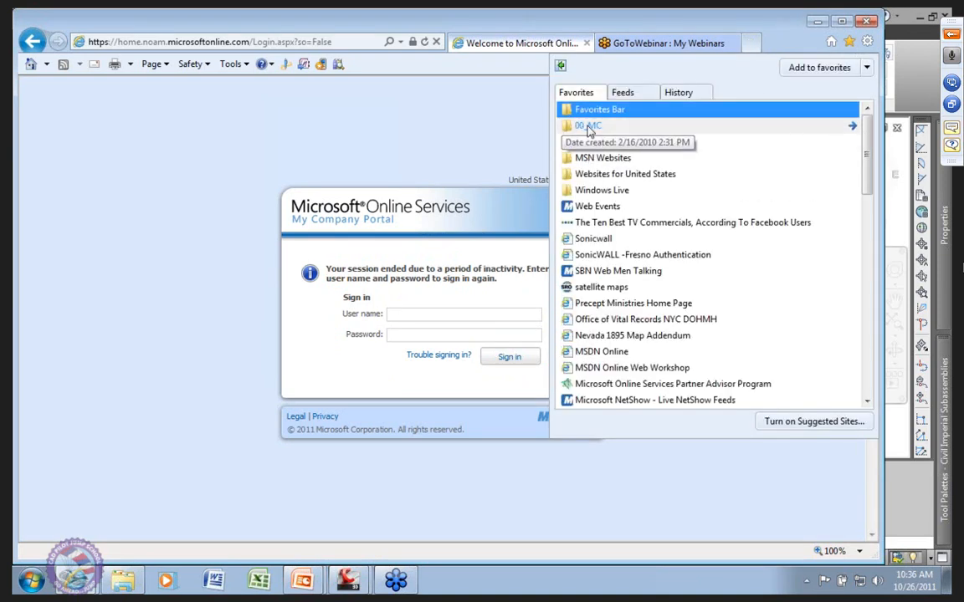
left_click(589, 126)
left_click(646, 183)
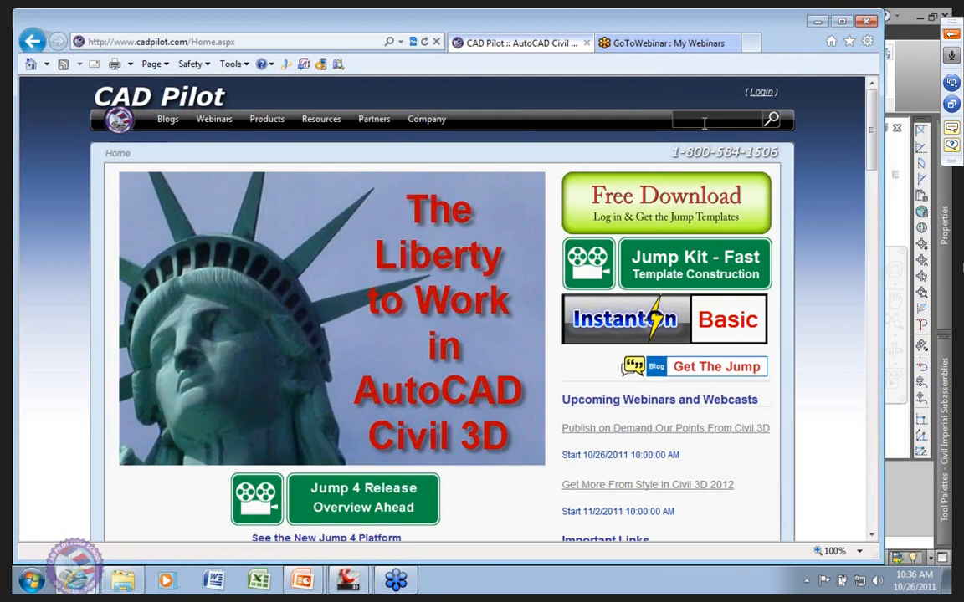
Step: Search the CAD Pilot site for "Points Export" and open the article "A Civil Lobotomy for Points"
type("ints Export")
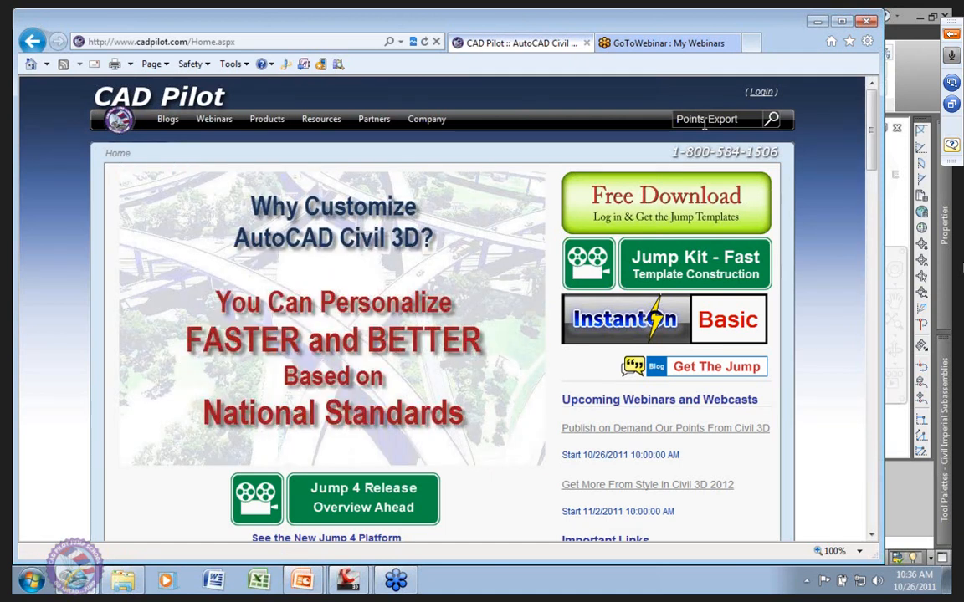
key("Return")
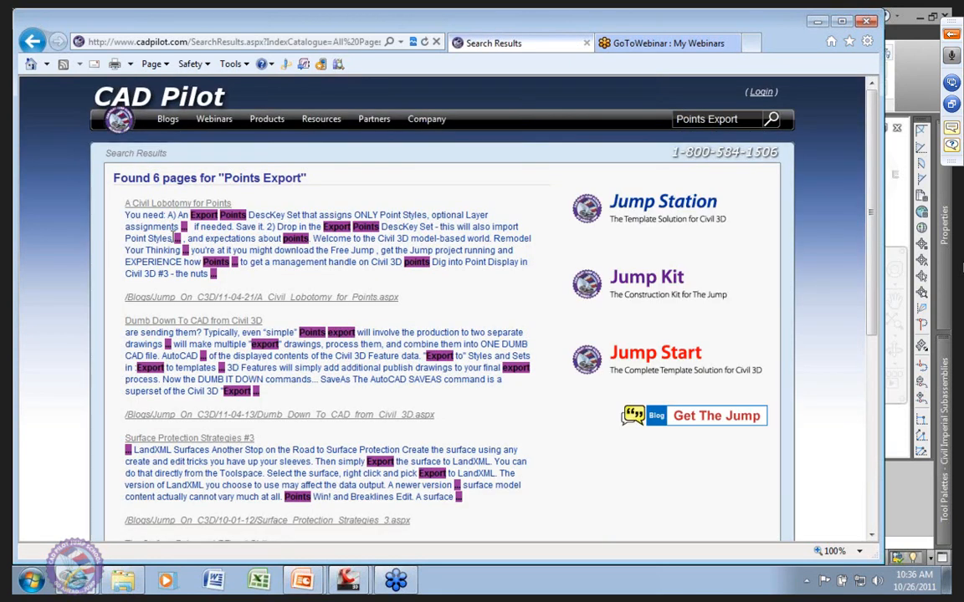
left_click(176, 204)
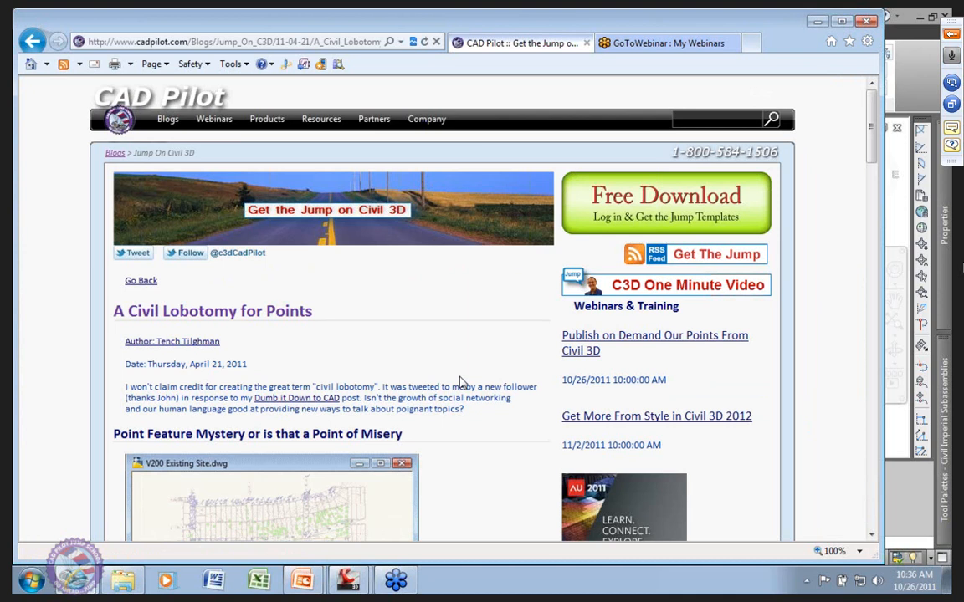
Step: Read through the article's procedures for the Symbols Drawing and the Point Data and optional Labels Drawings
scroll(460, 382, "down", 3)
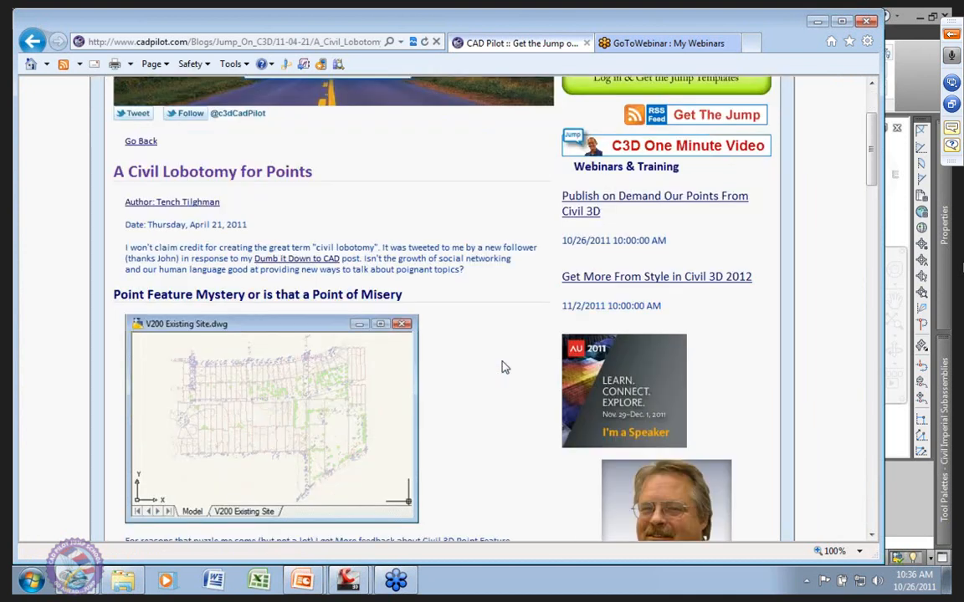
scroll(504, 368, "down", 12)
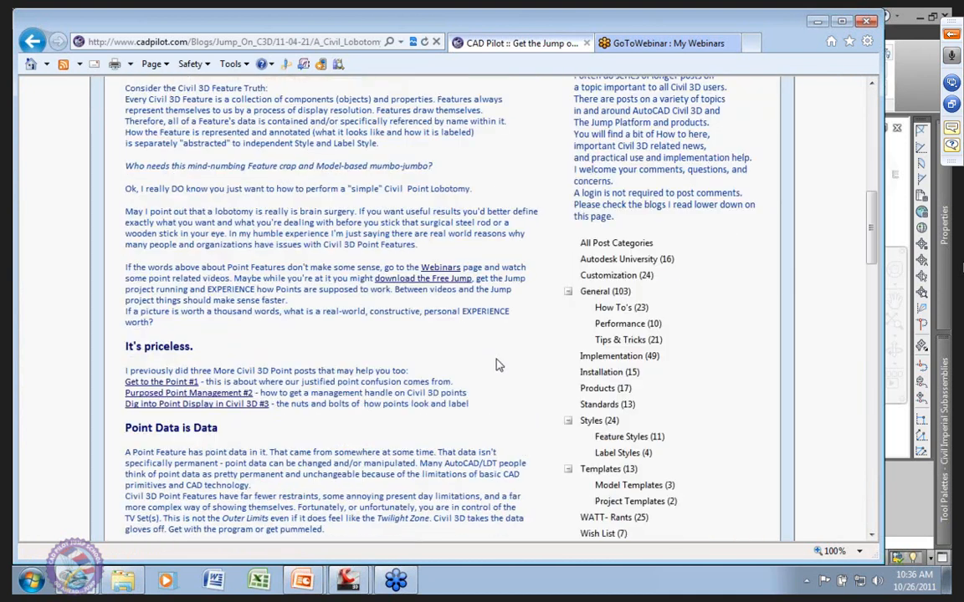
scroll(436, 350, "down", 7)
scroll(368, 334, "down", 2)
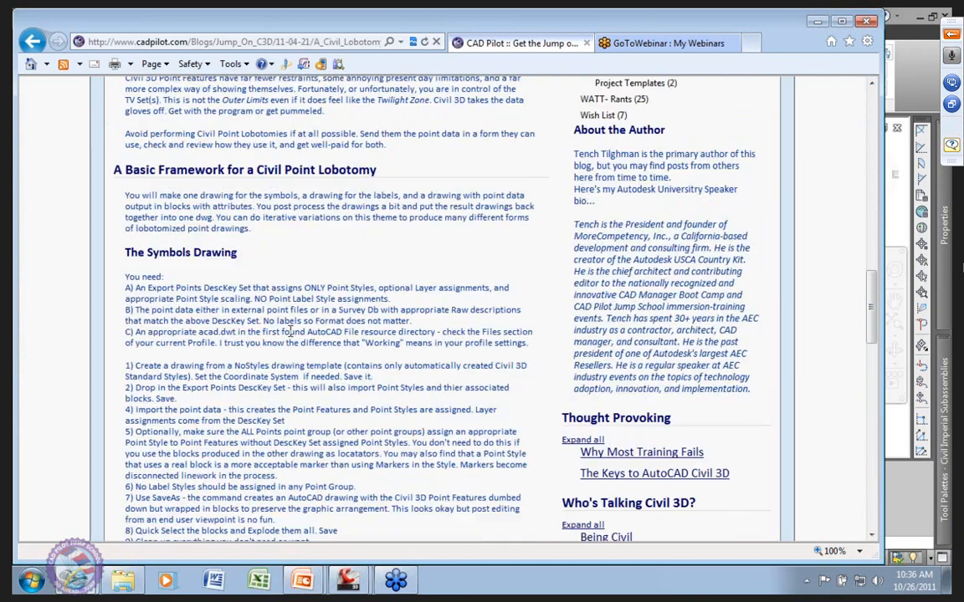
scroll(367, 337, "down", 1)
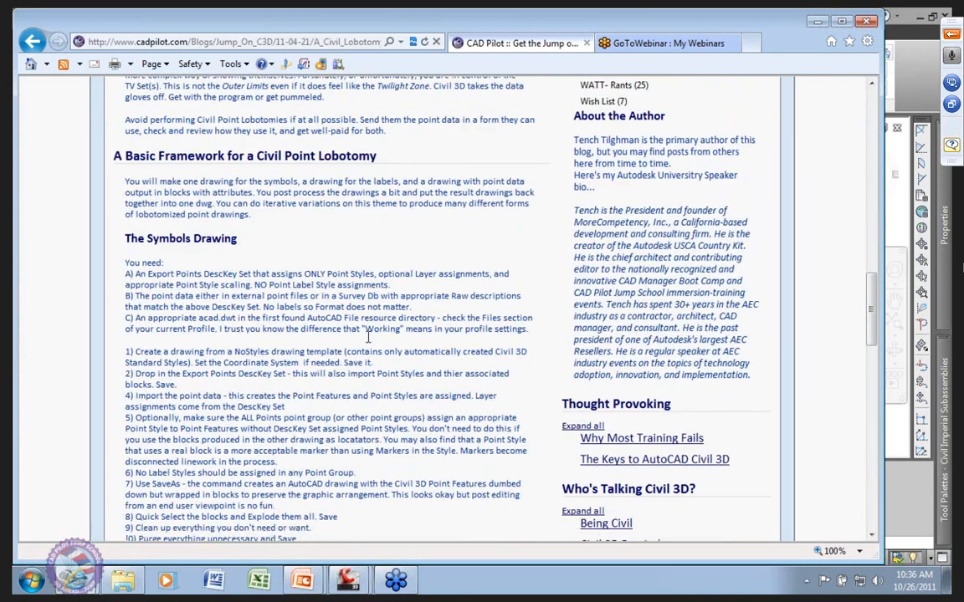
scroll(368, 337, "down", 5)
scroll(367, 335, "down", 10)
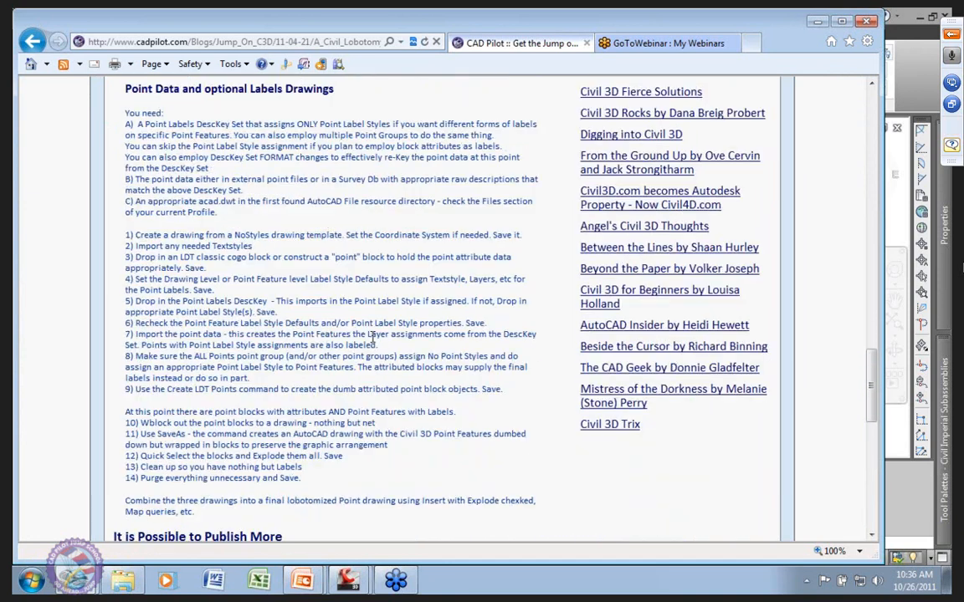
scroll(351, 341, "down", 5)
scroll(353, 338, "up", 6)
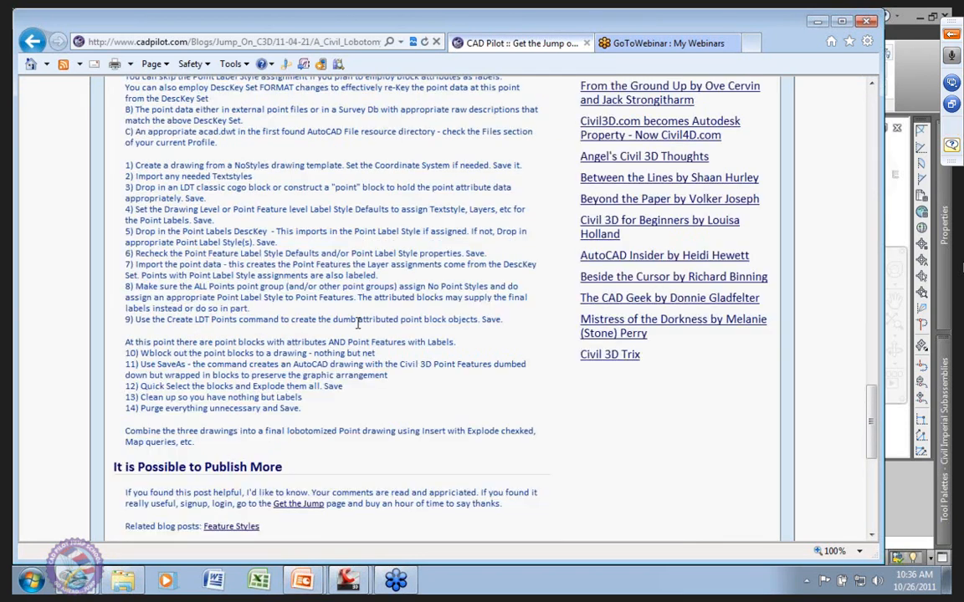
scroll(358, 322, "up", 7)
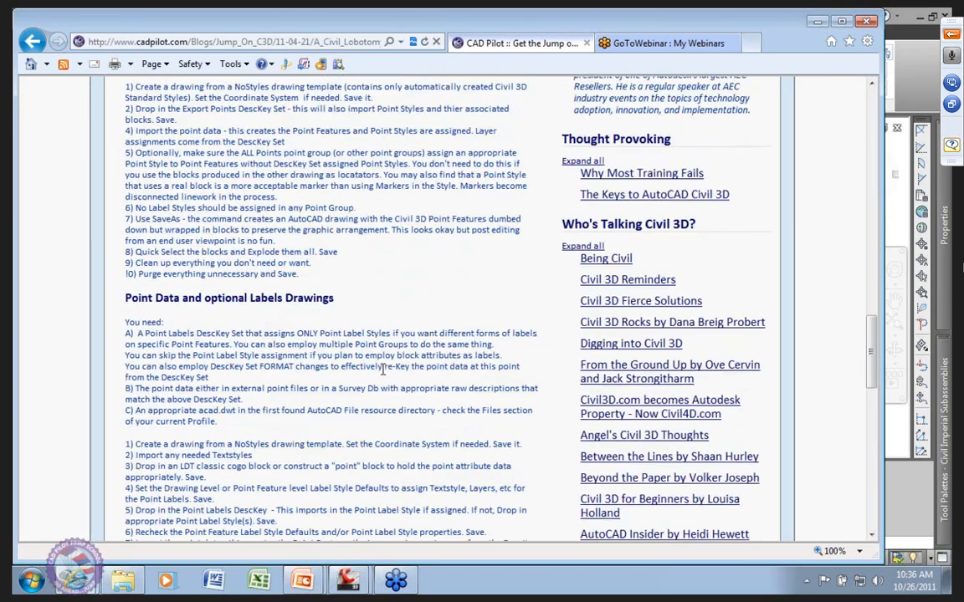
scroll(386, 354, "up", 7)
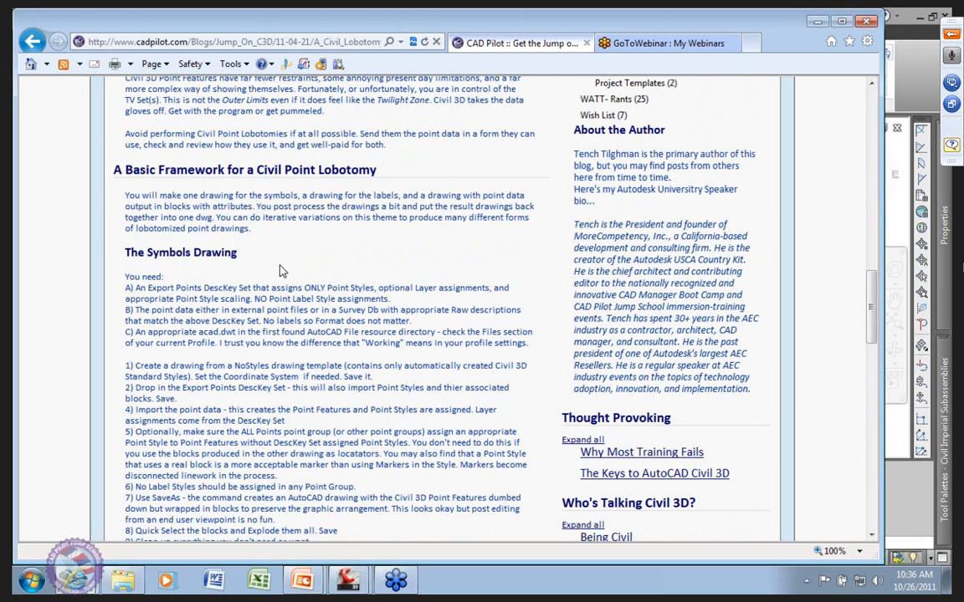
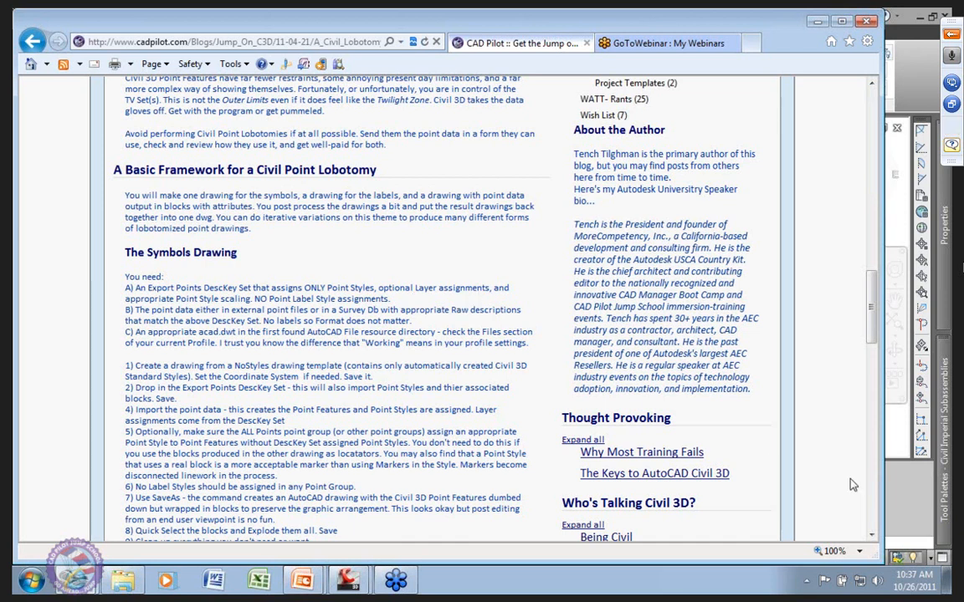
Step: Return to Civil 3D and list the description key sets in the settings of POB_My_Points
left_click(891, 446)
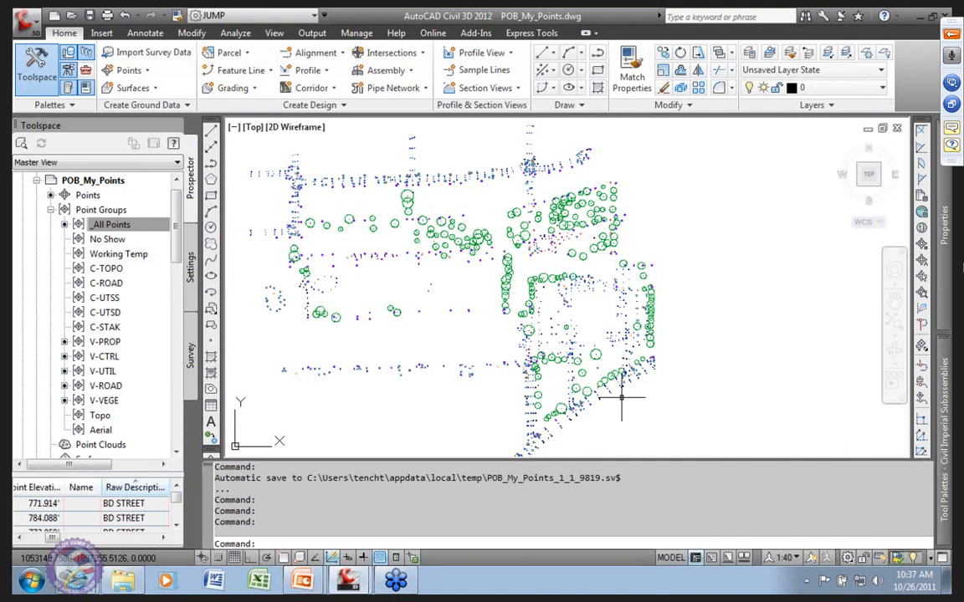
left_click(191, 276)
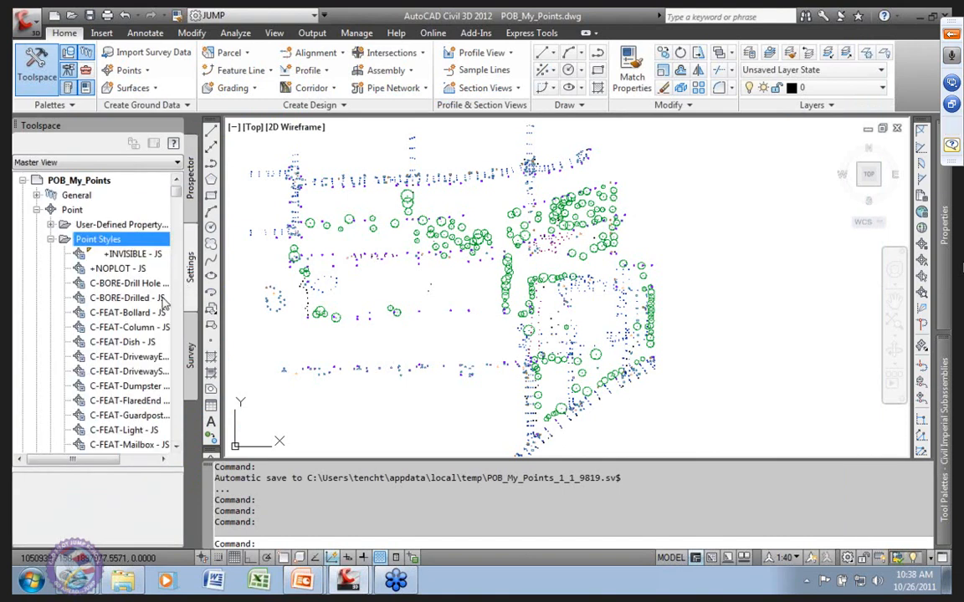
left_click(51, 240)
left_click(97, 282)
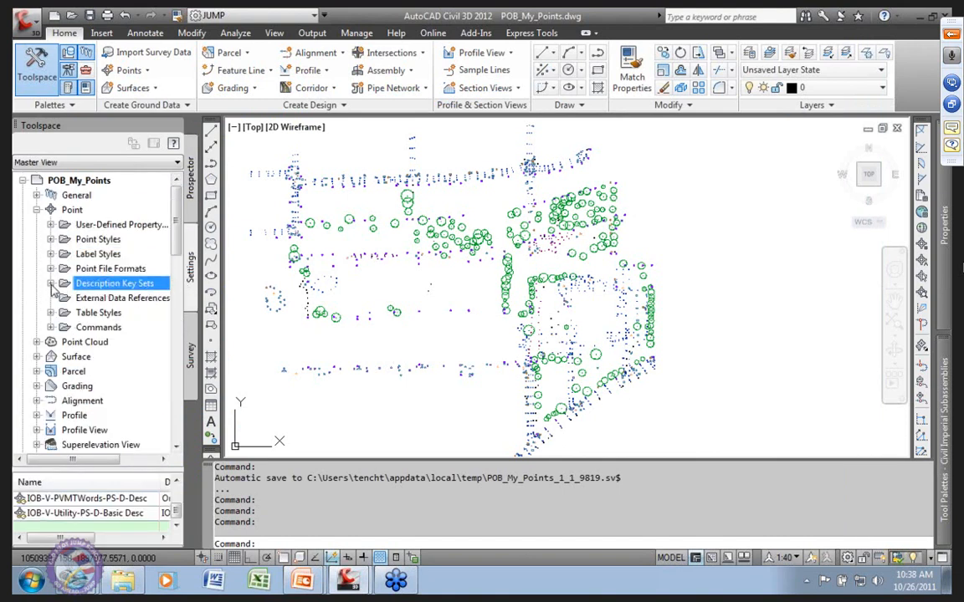
left_click(51, 283)
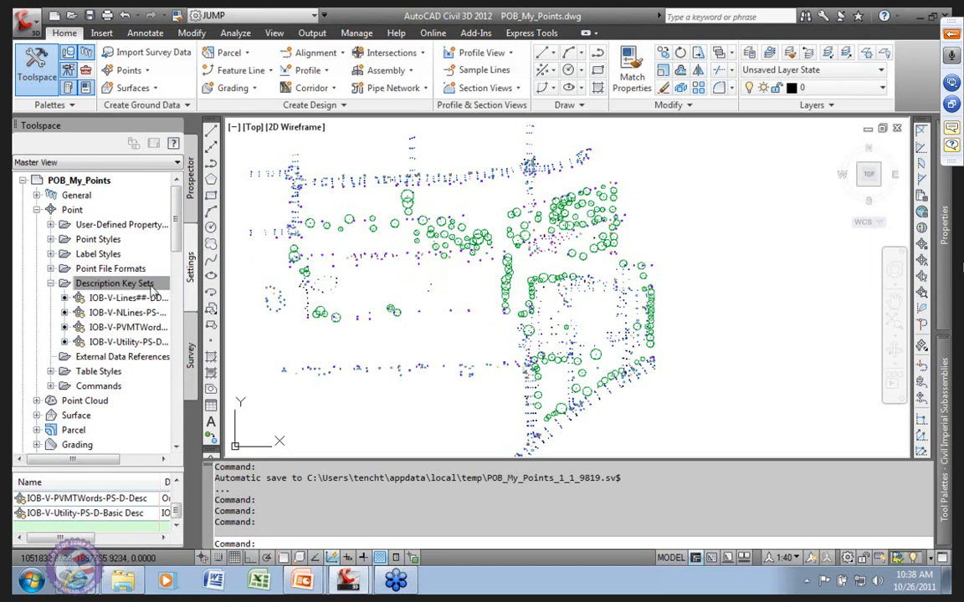
Step: Export the drawing to AutoCAD 2010 DWG format as ACAD-POB_My_Points.dwg in the Surveys_Ex folder
left_click(192, 203)
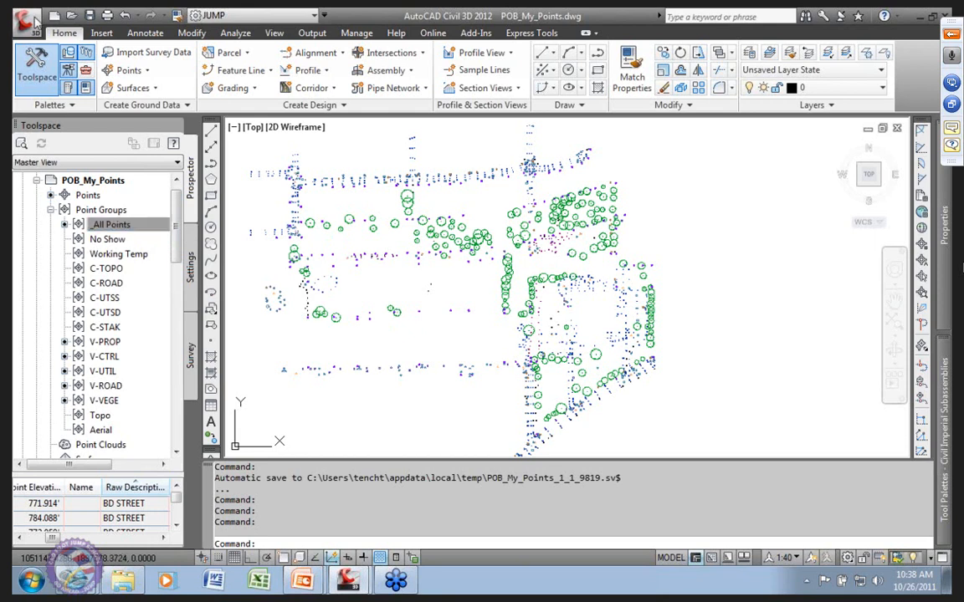
left_click(27, 22)
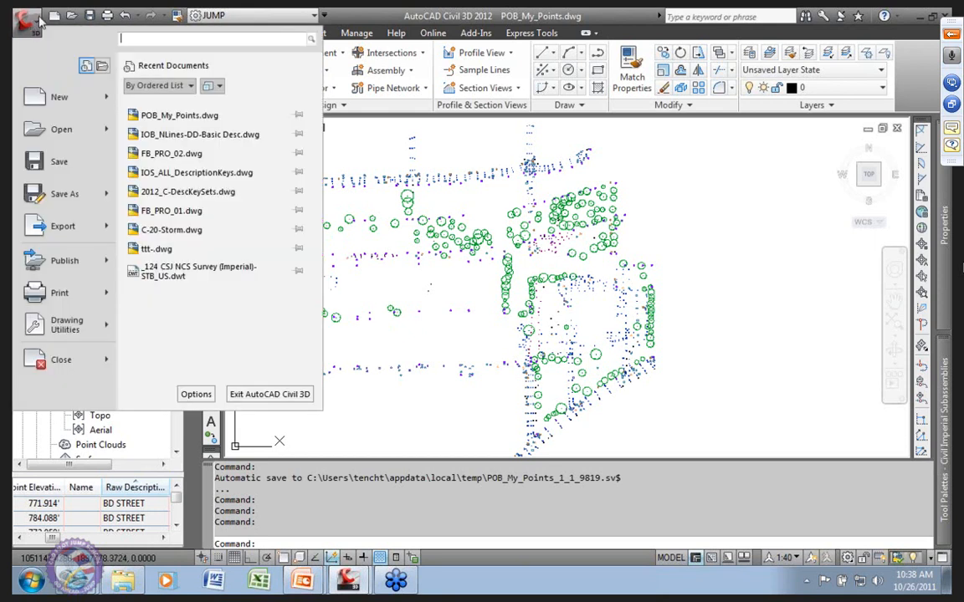
mouse_move(67, 232)
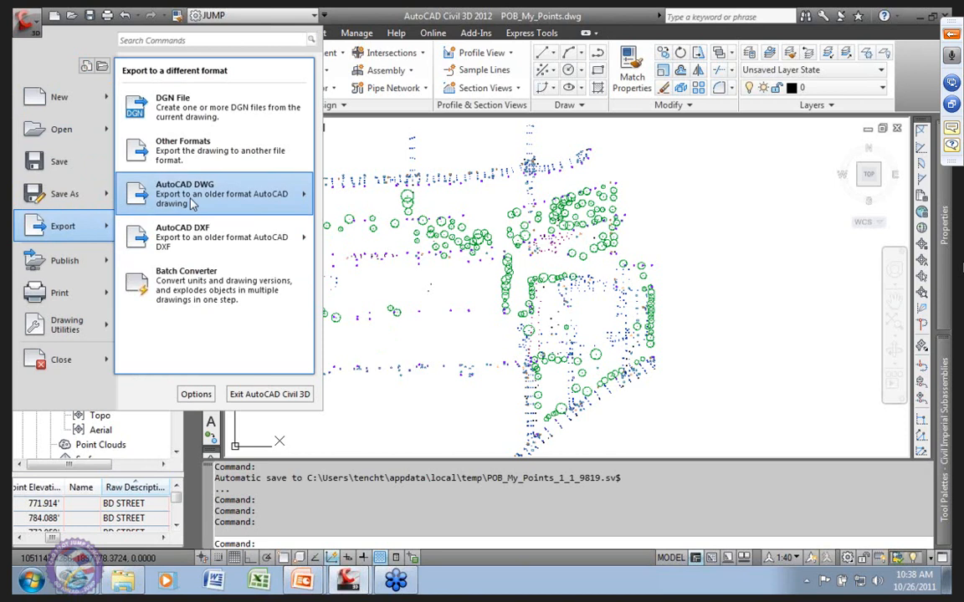
mouse_move(191, 205)
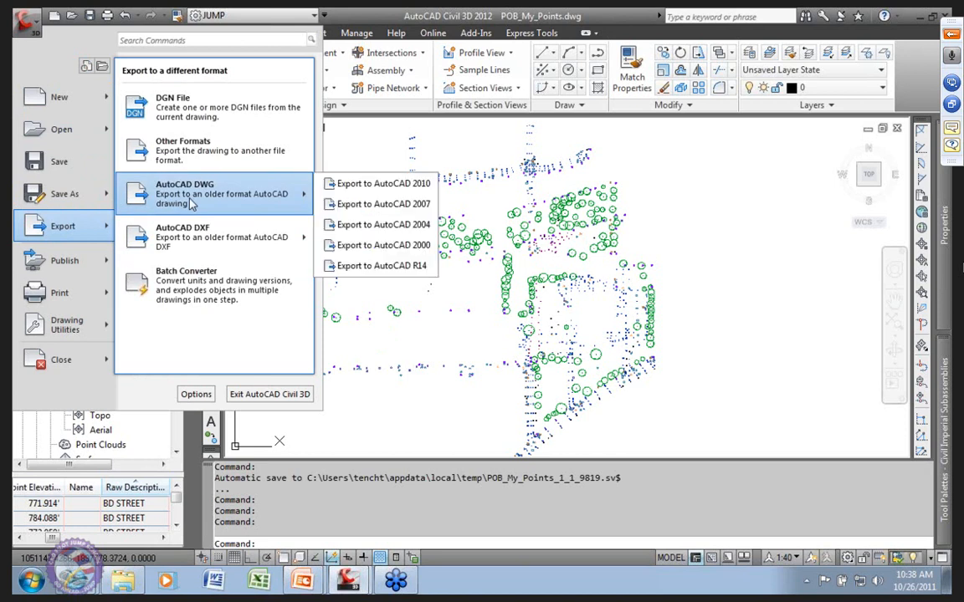
left_click(372, 185)
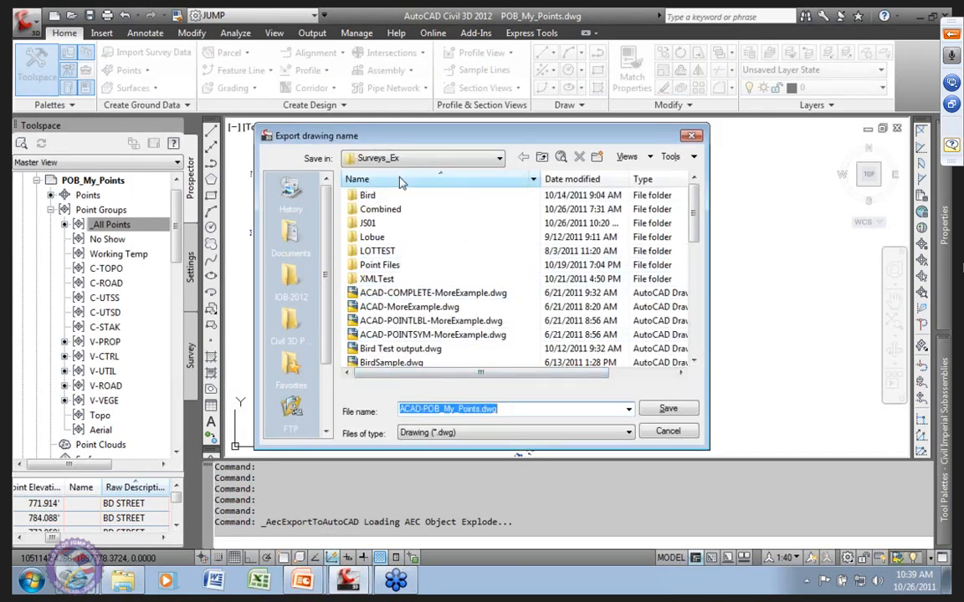
left_click(562, 409)
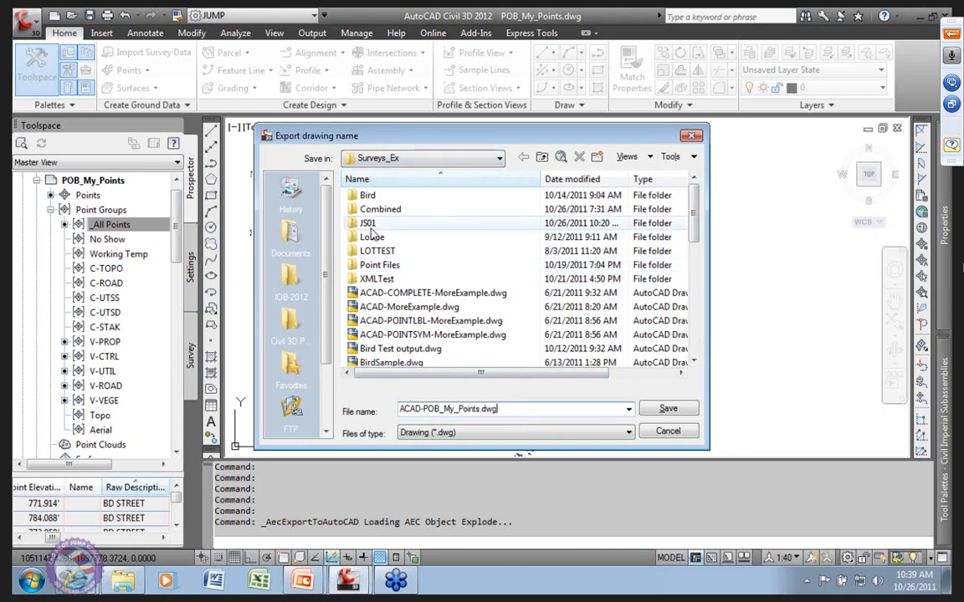
left_click(499, 159)
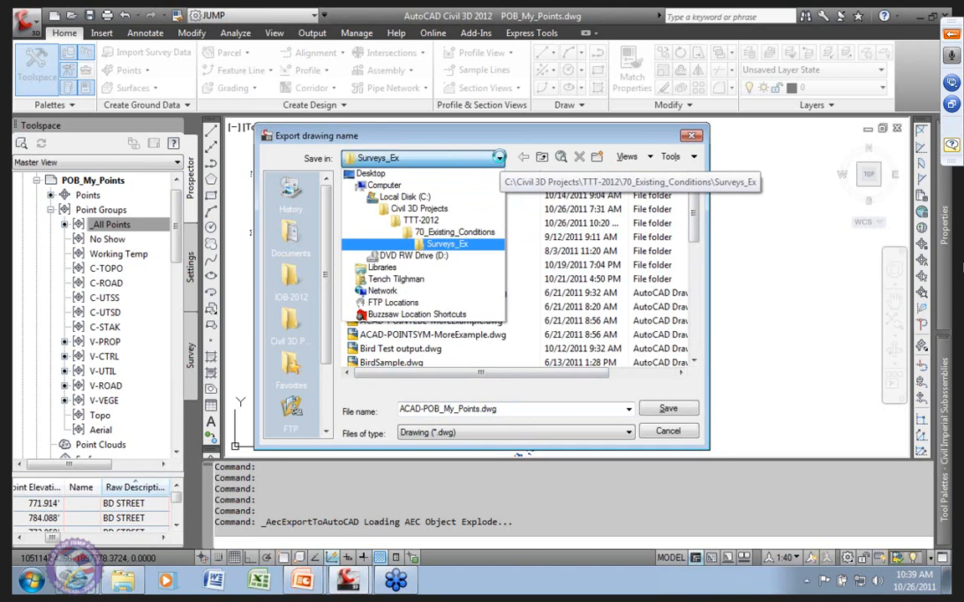
left_click(446, 243)
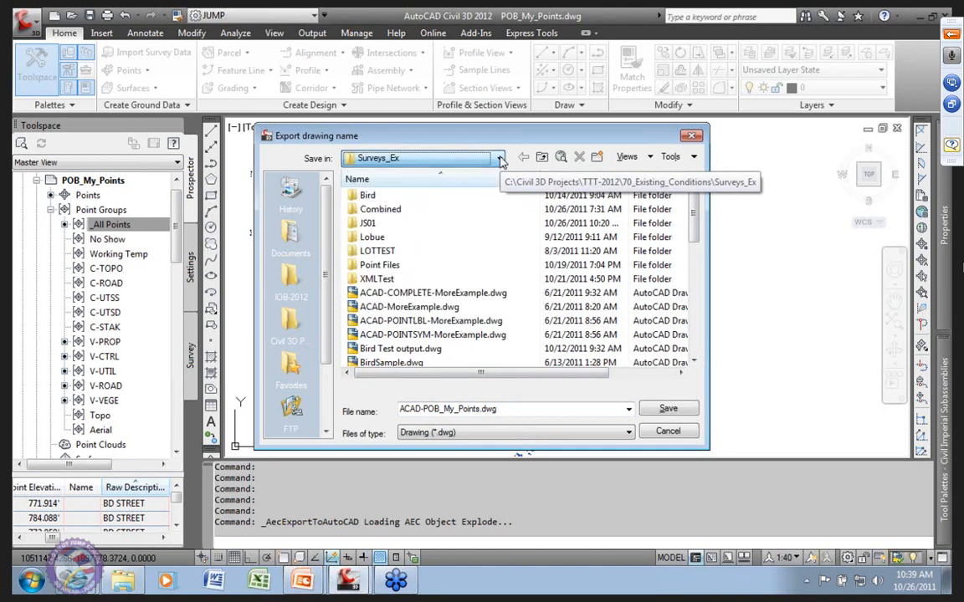
double_click(507, 410)
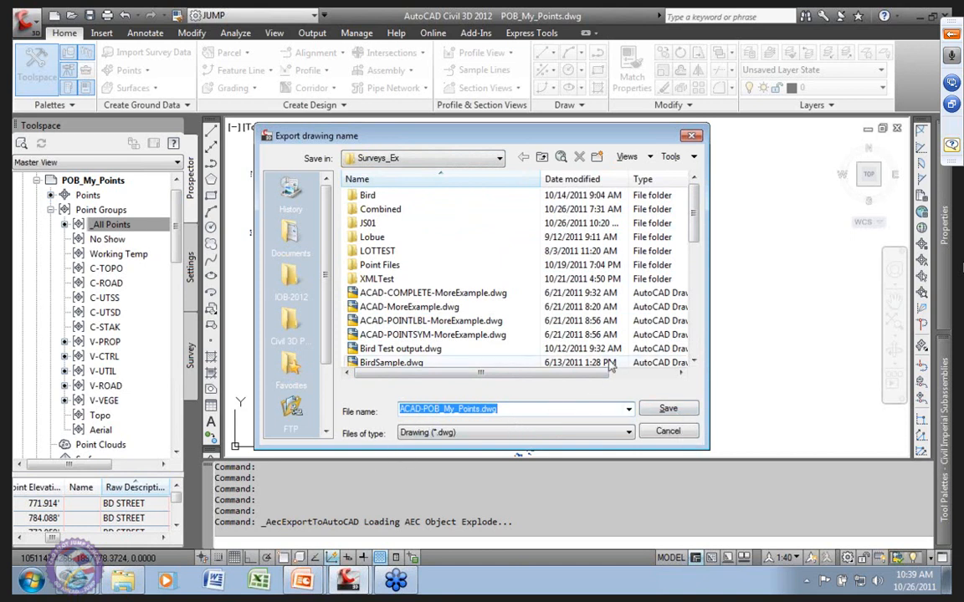
left_click(693, 159)
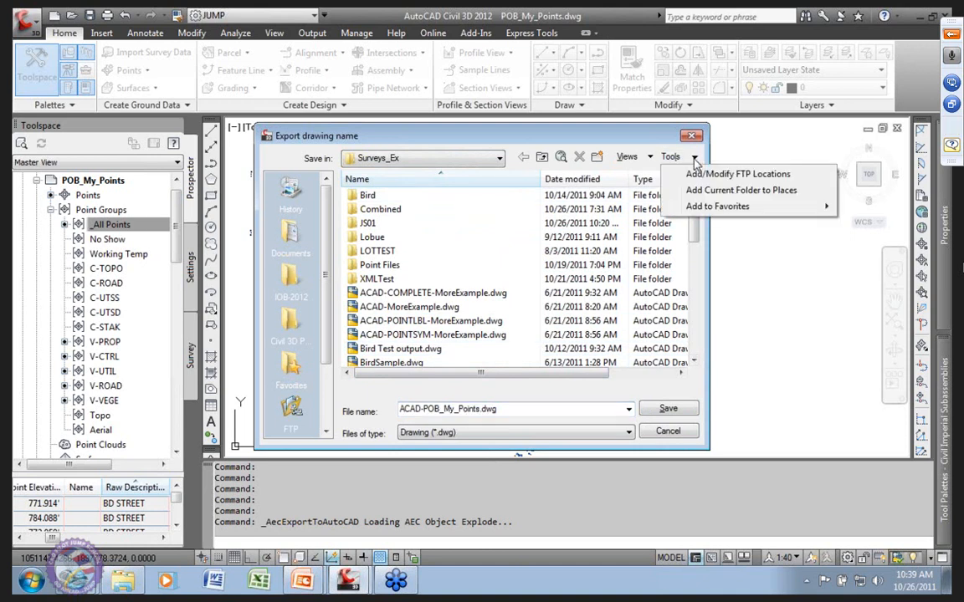
left_click(630, 146)
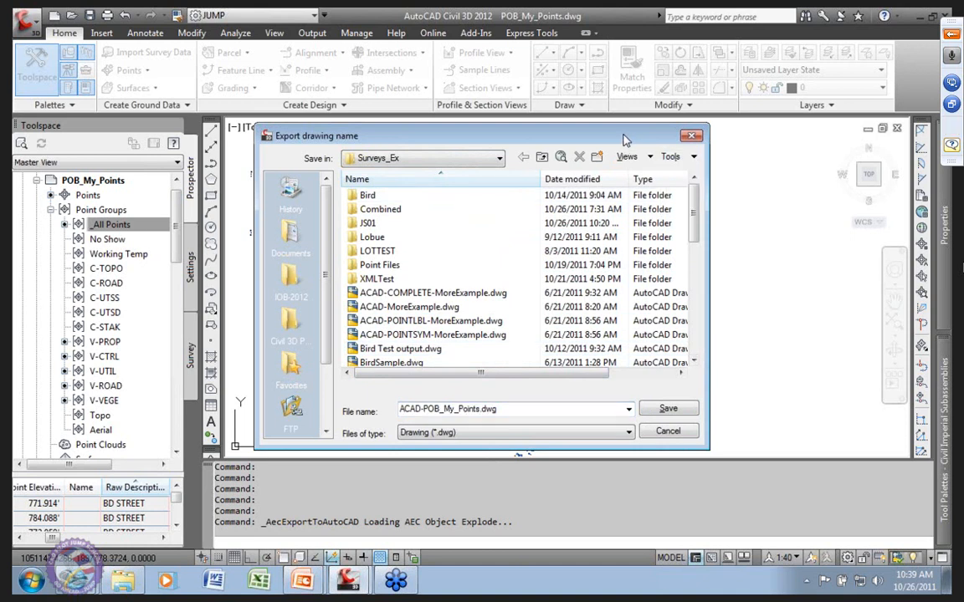
left_click(668, 409)
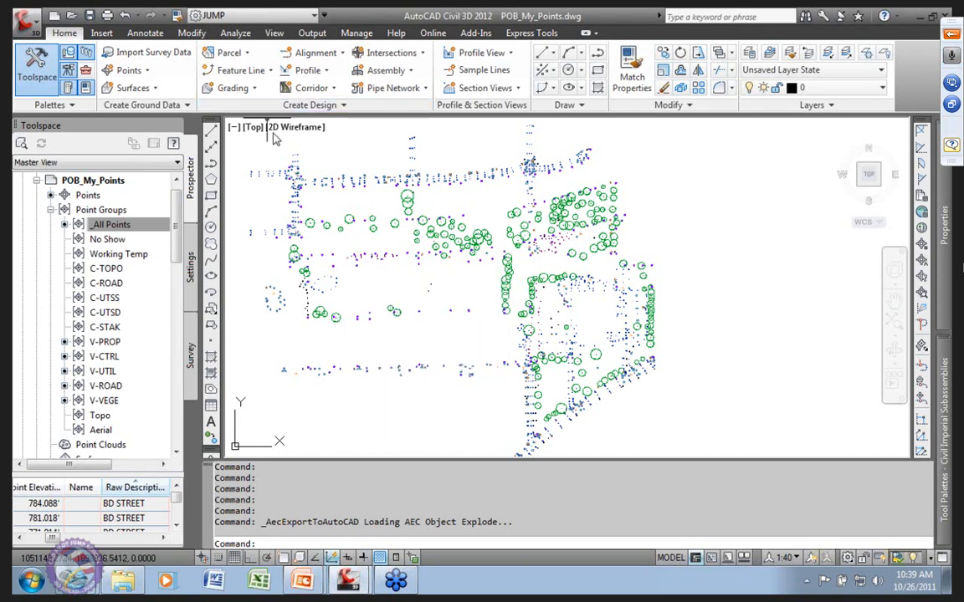
Step: Open the exported drawing ACAD-POB_My_Points.dwg from the Surveys_Ex folder
left_click(73, 16)
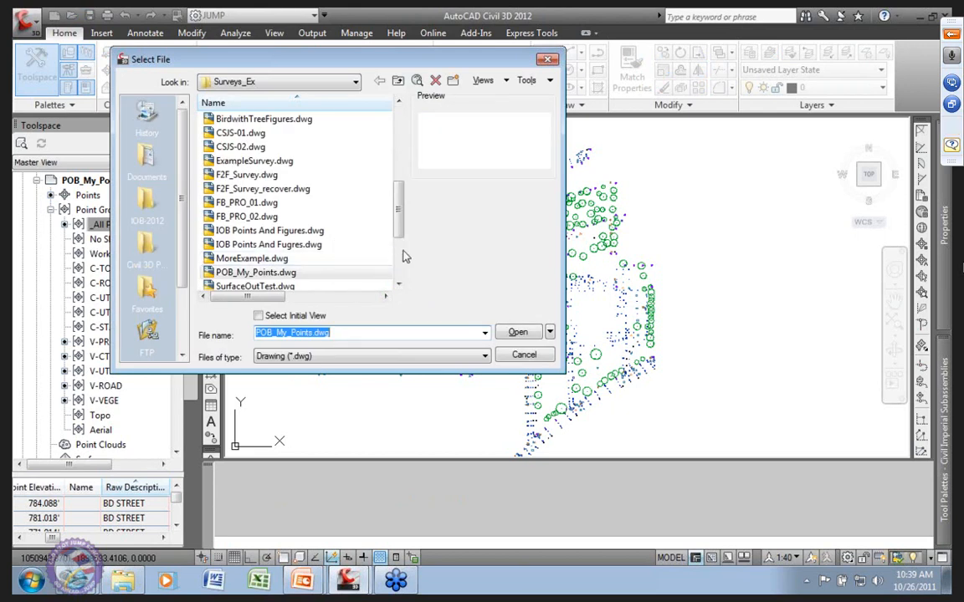
left_click_drag(400, 222, 401, 184)
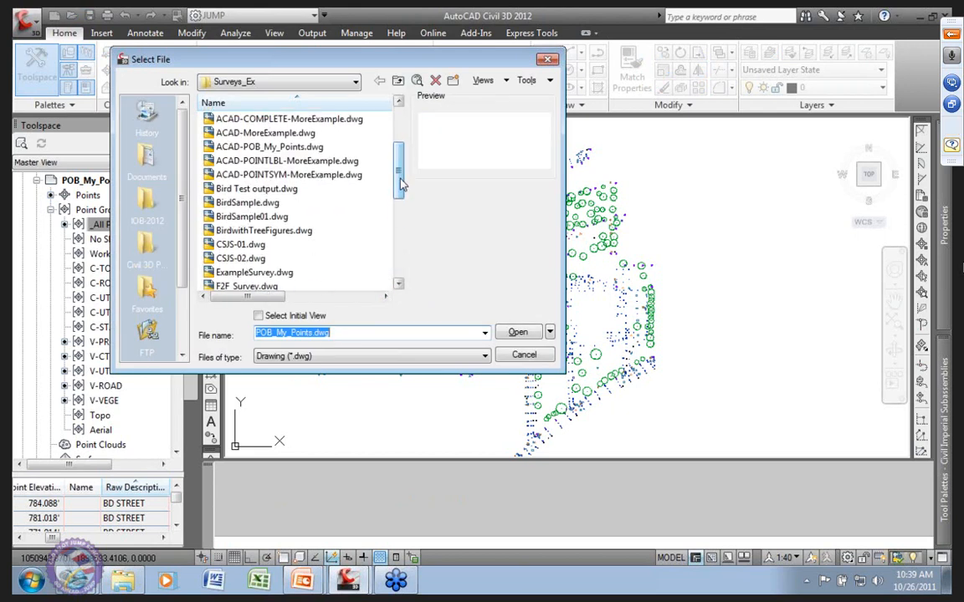
left_click(253, 149)
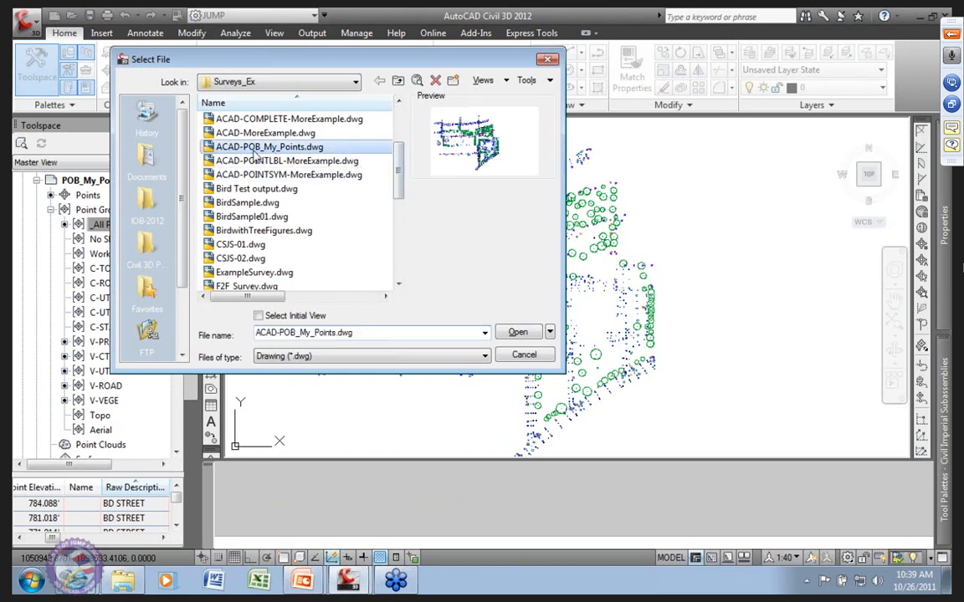
left_click(518, 332)
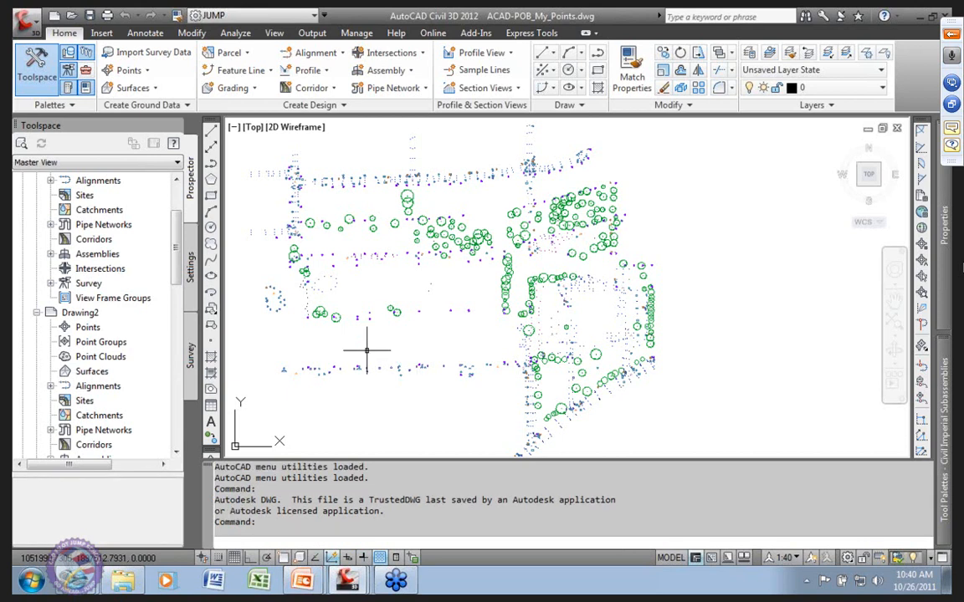
Step: Select a single exported point marker beside the utility symbols and examine its object properties, then clear the selection
scroll(307, 274, "up", 2)
scroll(331, 277, "up", 8)
scroll(405, 286, "down", 7)
scroll(345, 230, "up", 8)
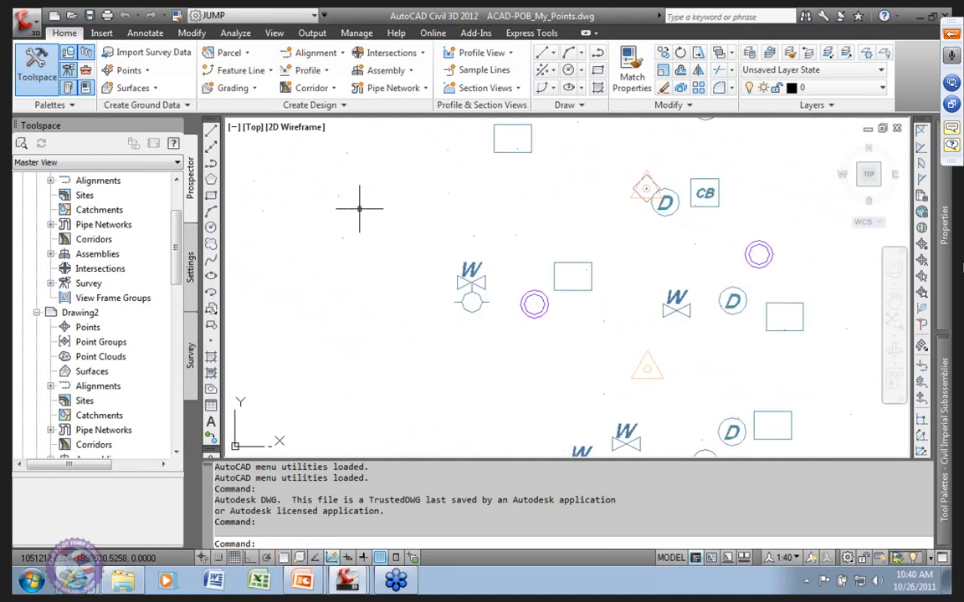
scroll(345, 230, "up", 8)
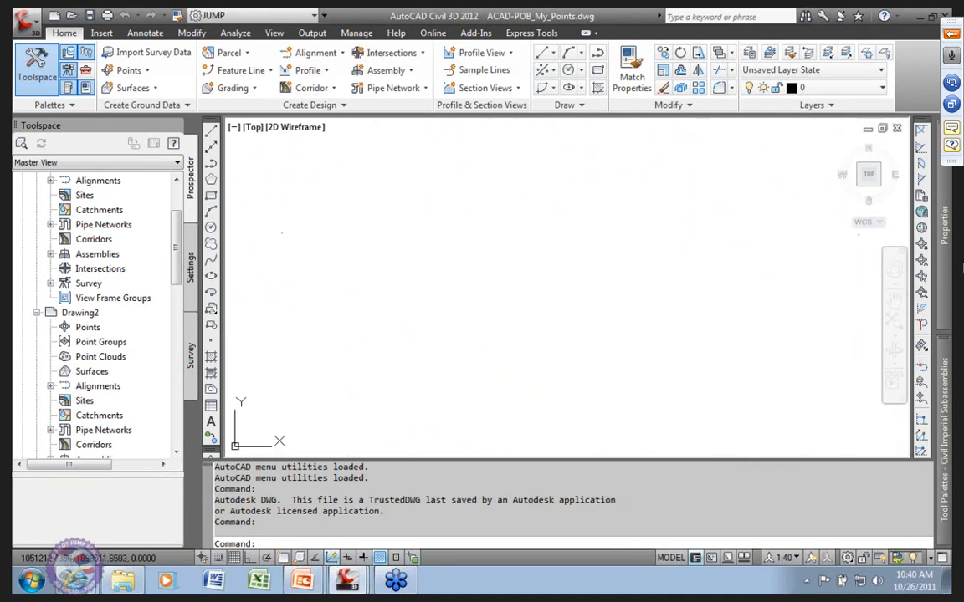
left_click(274, 231)
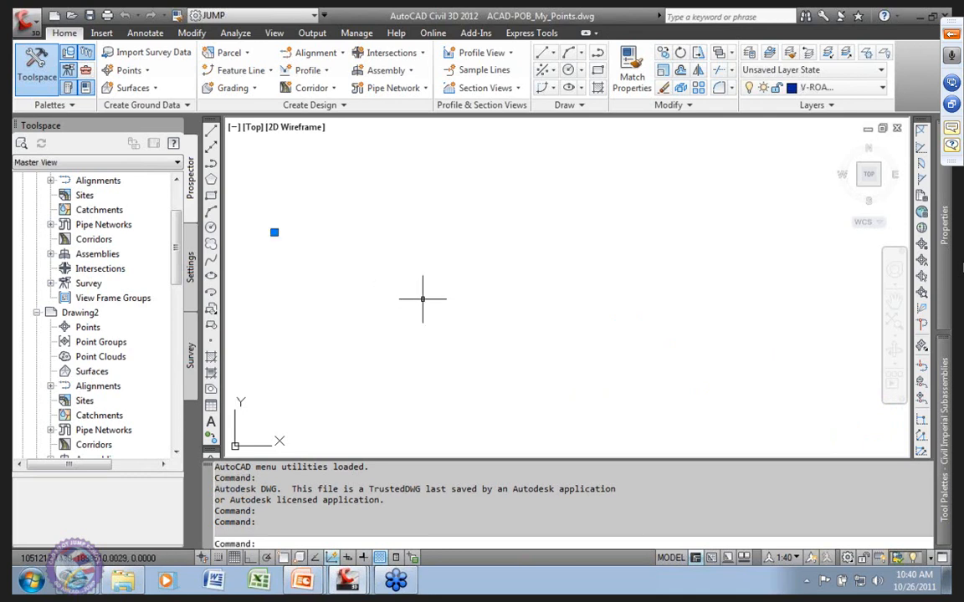
scroll(479, 299, "down", 5)
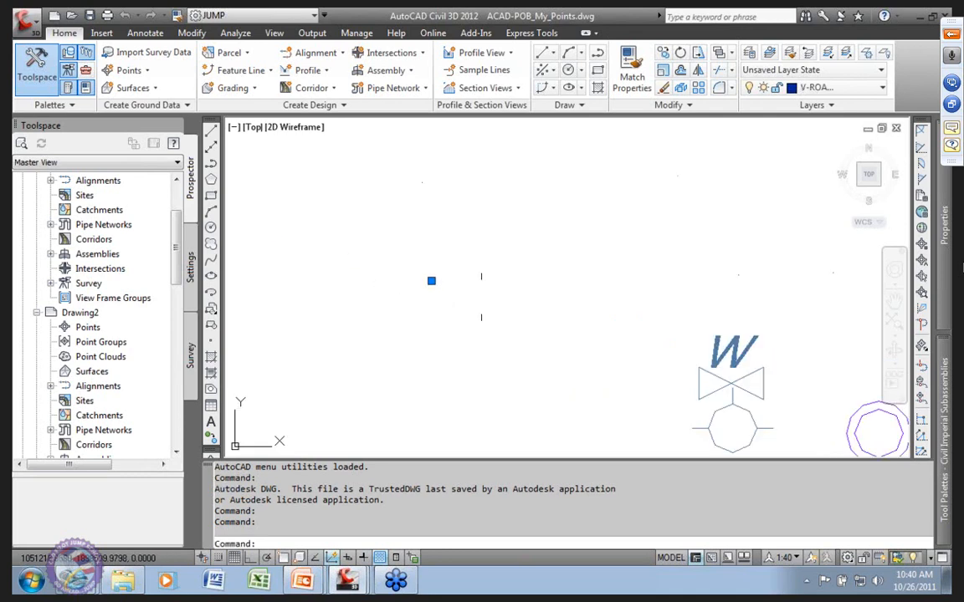
key("ctrl+1")
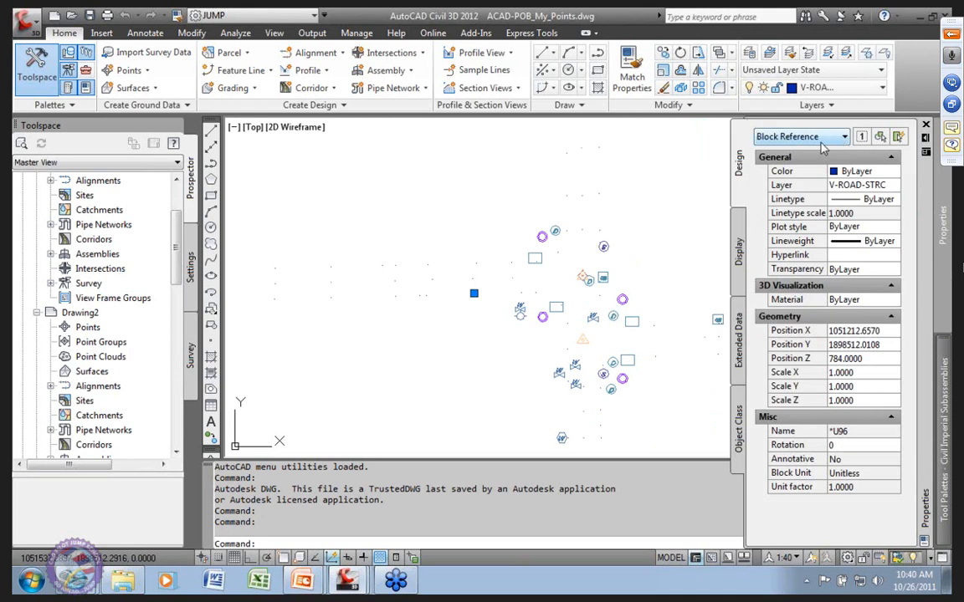
left_click(473, 369)
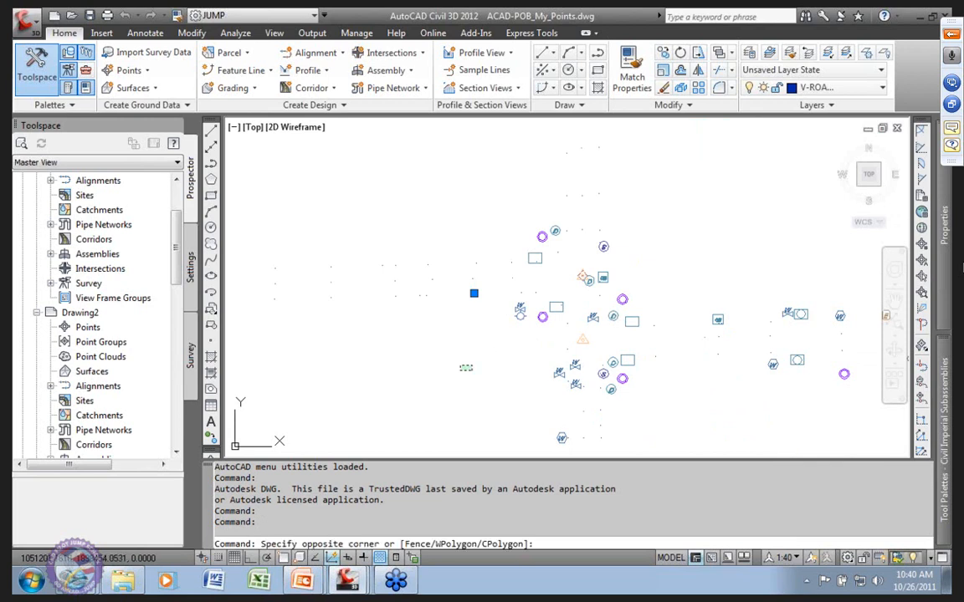
left_click(459, 366)
Step: Inspect the exported utility symbols and check the layer of another point marker below the drain and sewer symbols
middle_click_drag(482, 354, 331, 348)
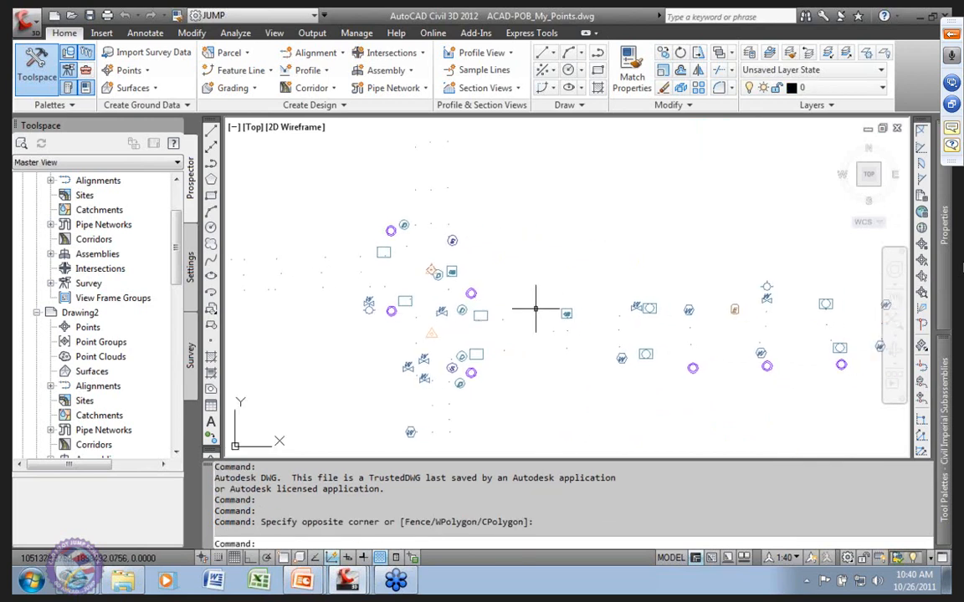
scroll(516, 331, "down", 3)
scroll(477, 308, "up", 5)
scroll(485, 378, "down", 4)
scroll(441, 334, "down", 3)
scroll(440, 326, "up", 4)
scroll(442, 319, "up", 6)
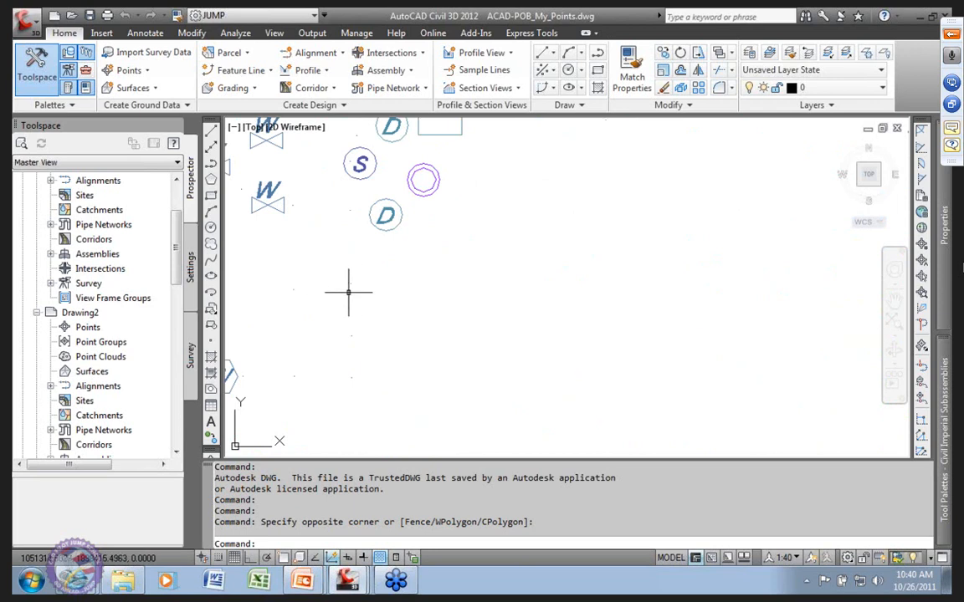
left_click(340, 273)
left_click(383, 290)
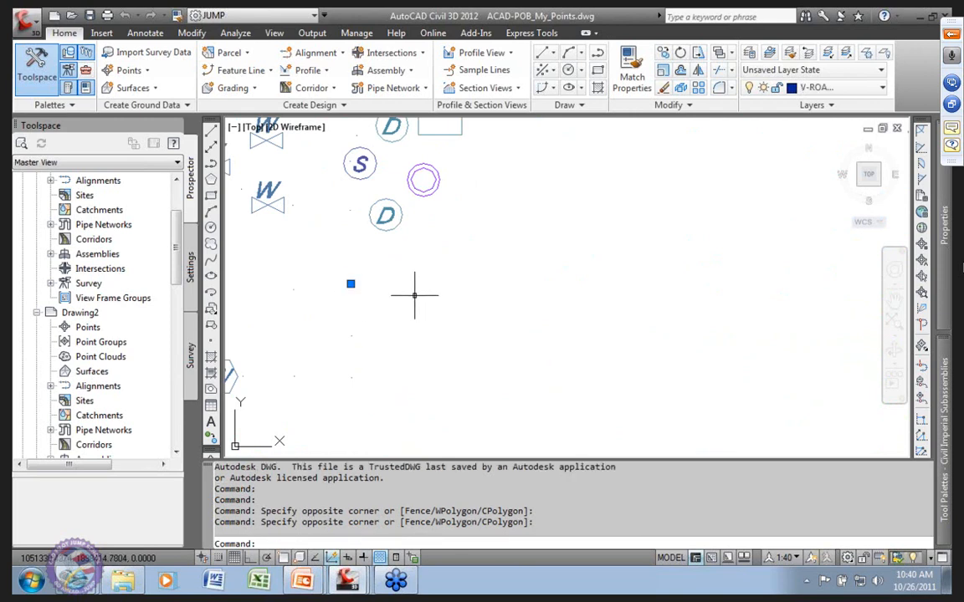
key("Escape")
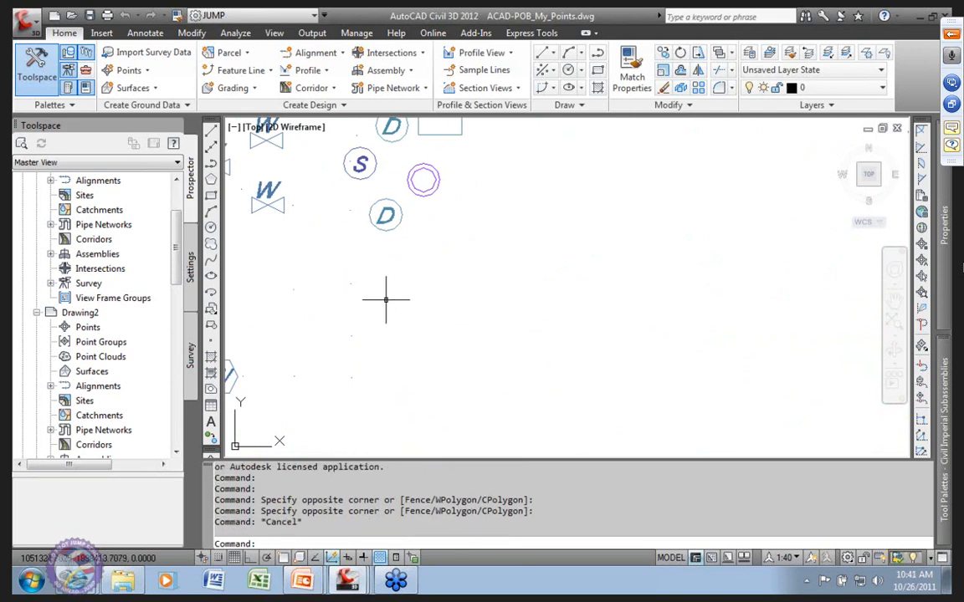
scroll(389, 299, "down", 10)
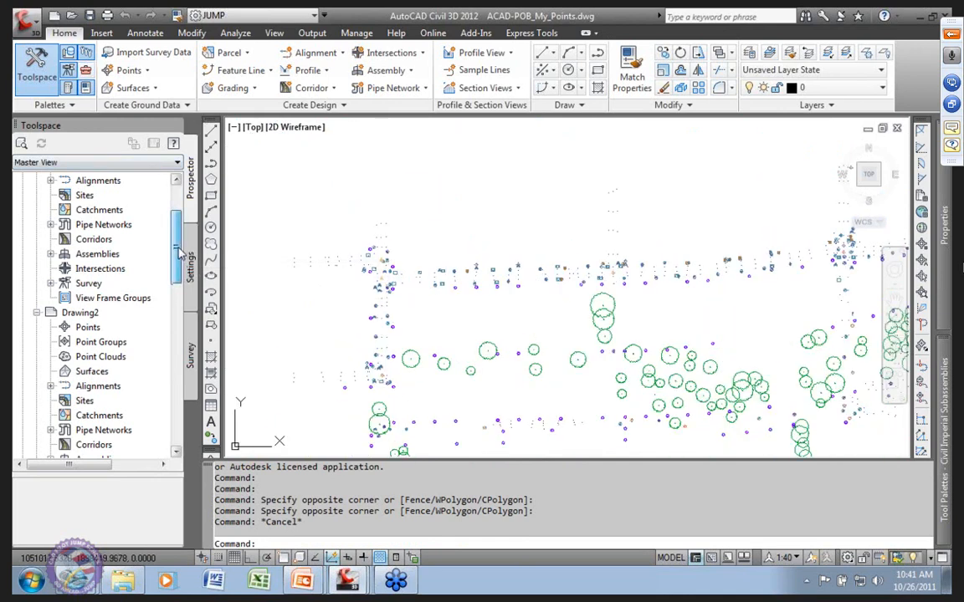
Step: Close the ACAD-POB_My_Points drawing without saving its changes
scroll(159, 226, "up", 2)
left_click(107, 195)
right_click(115, 201)
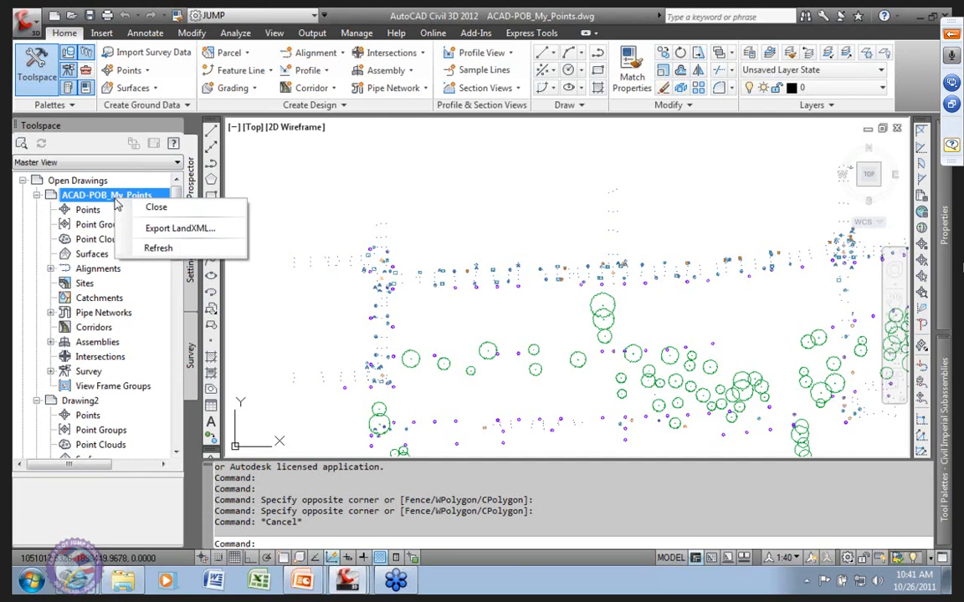
left_click(158, 206)
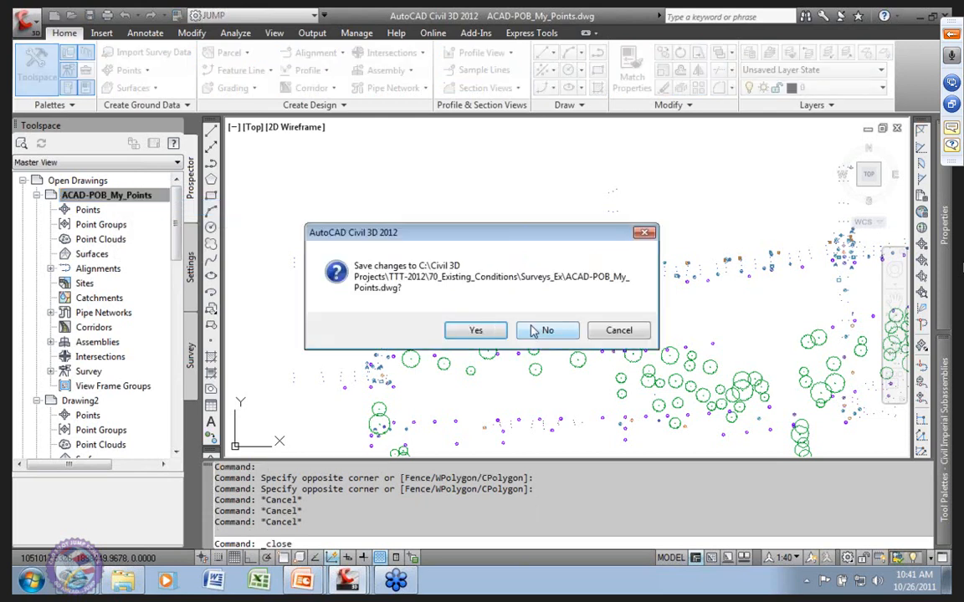
left_click(545, 330)
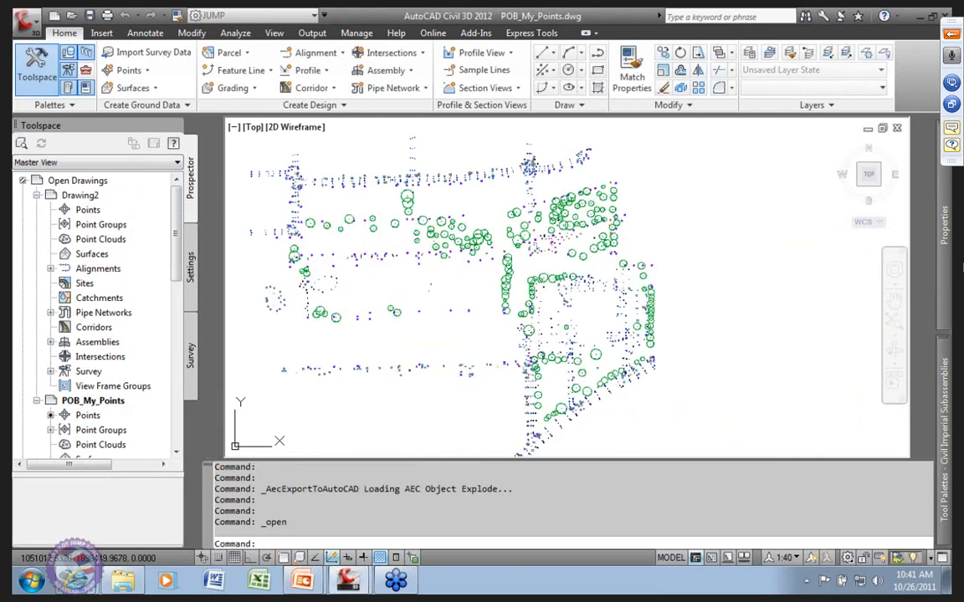
left_click(98, 224)
right_click(126, 225)
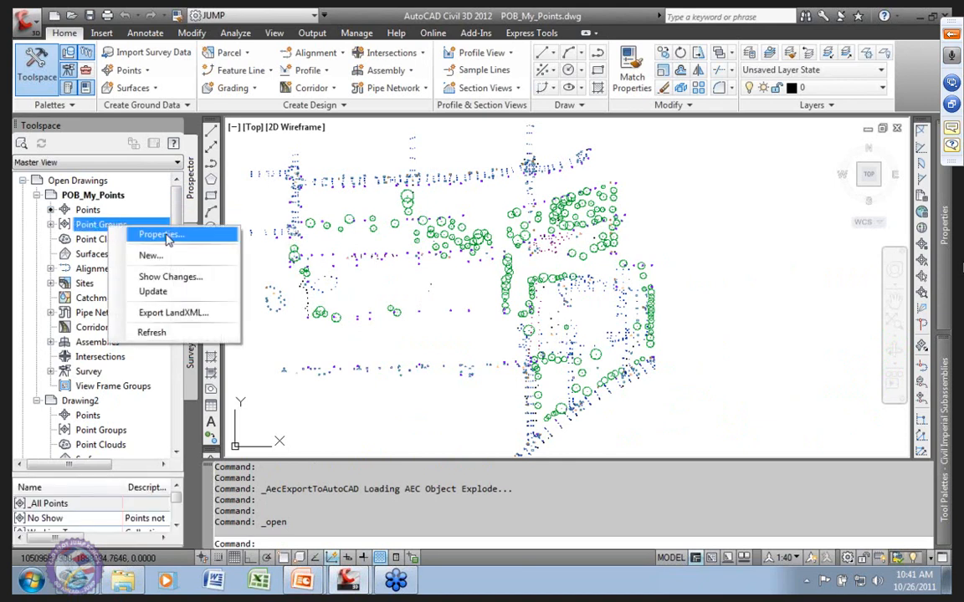
left_click(161, 235)
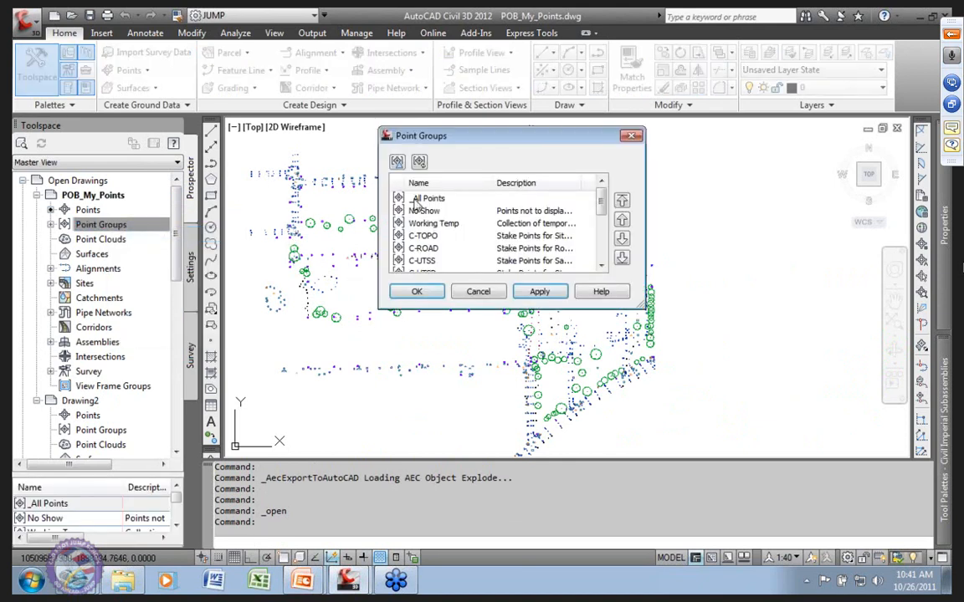
left_click(479, 292)
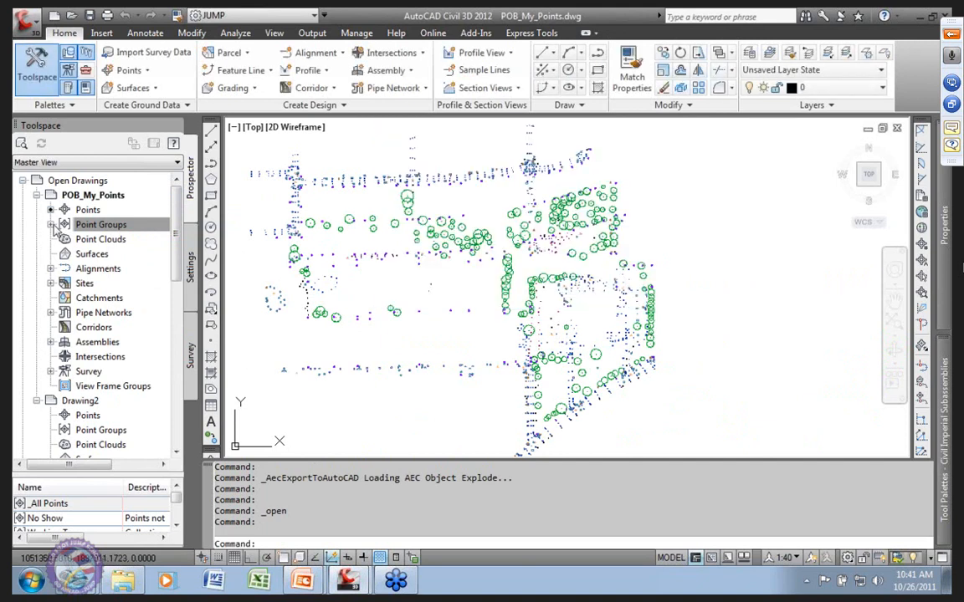
Step: Open the properties of the _All Points point group in the POB_My_Points drawing
left_click(51, 225)
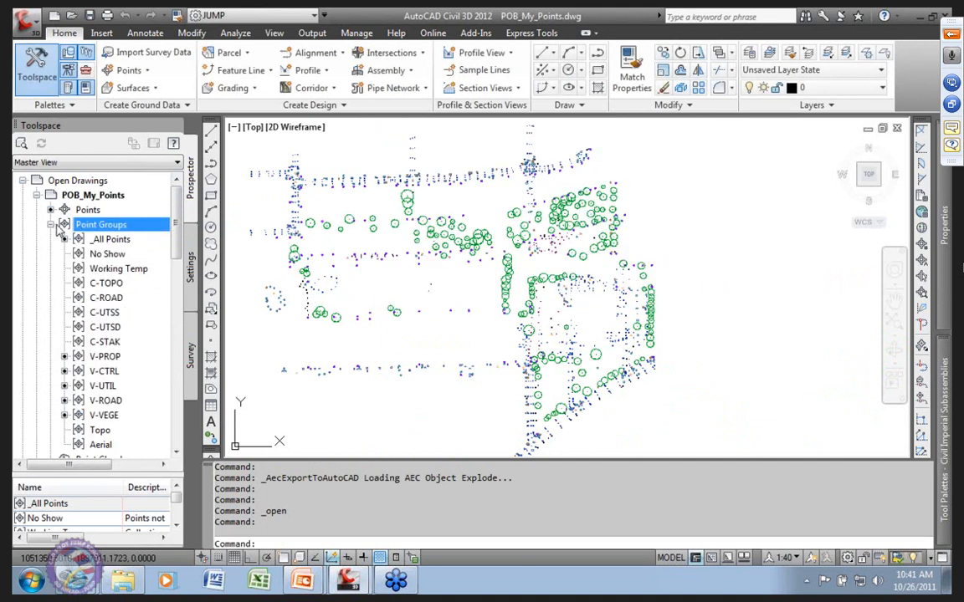
left_click(111, 239)
right_click(142, 241)
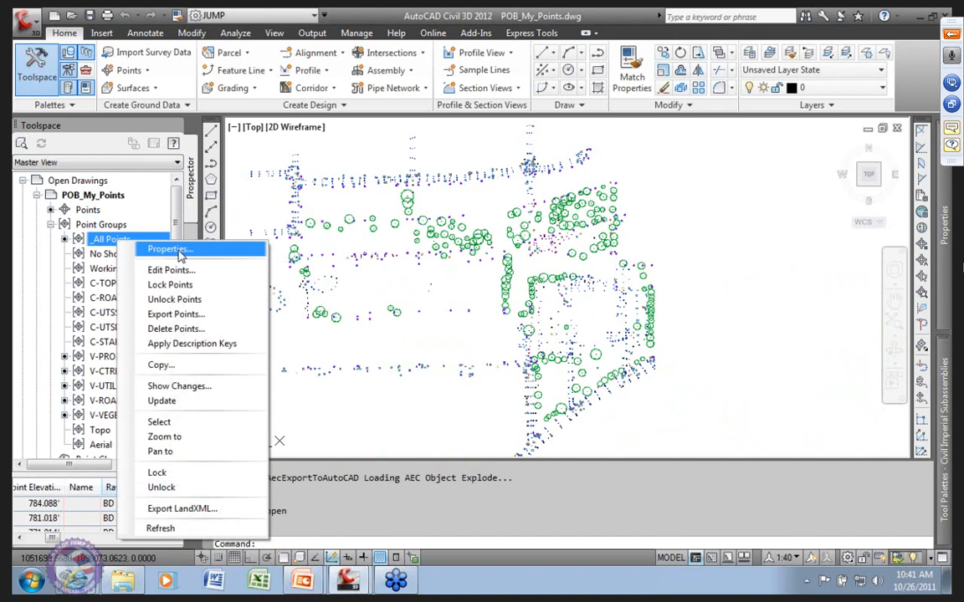
left_click(168, 250)
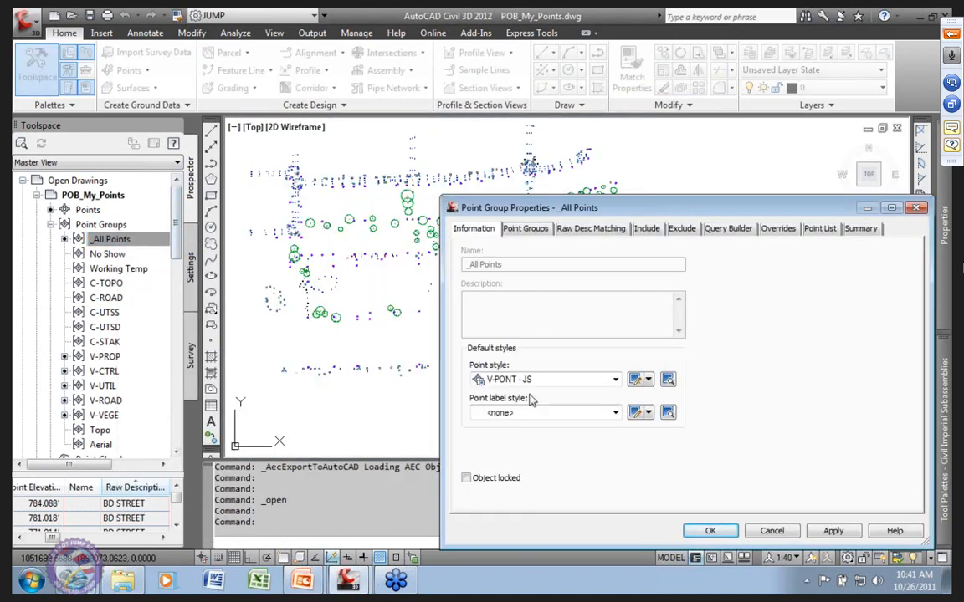
Step: Review the marker settings of the V-PONT - JS point style without changing them
left_click(616, 380)
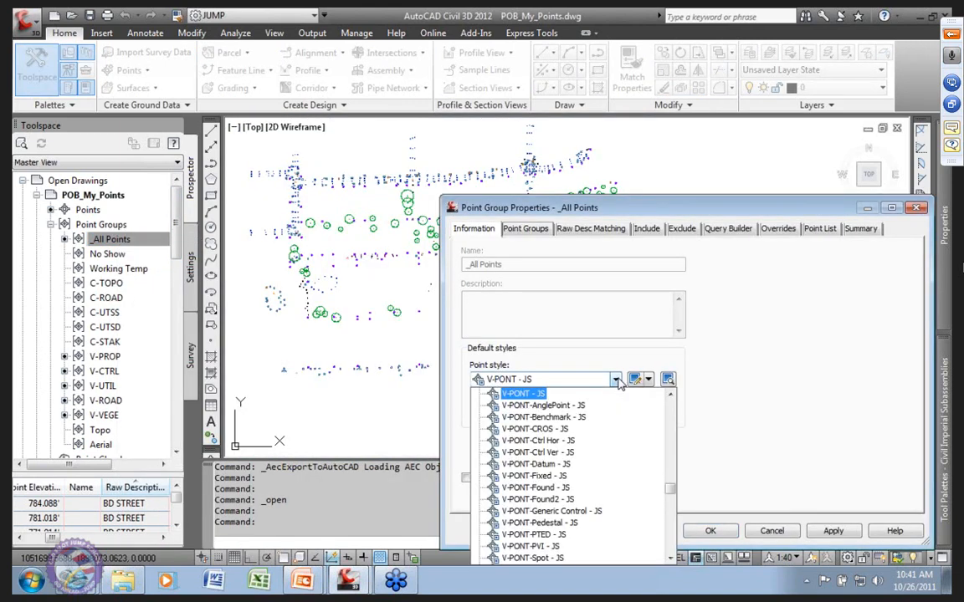
left_click(608, 379)
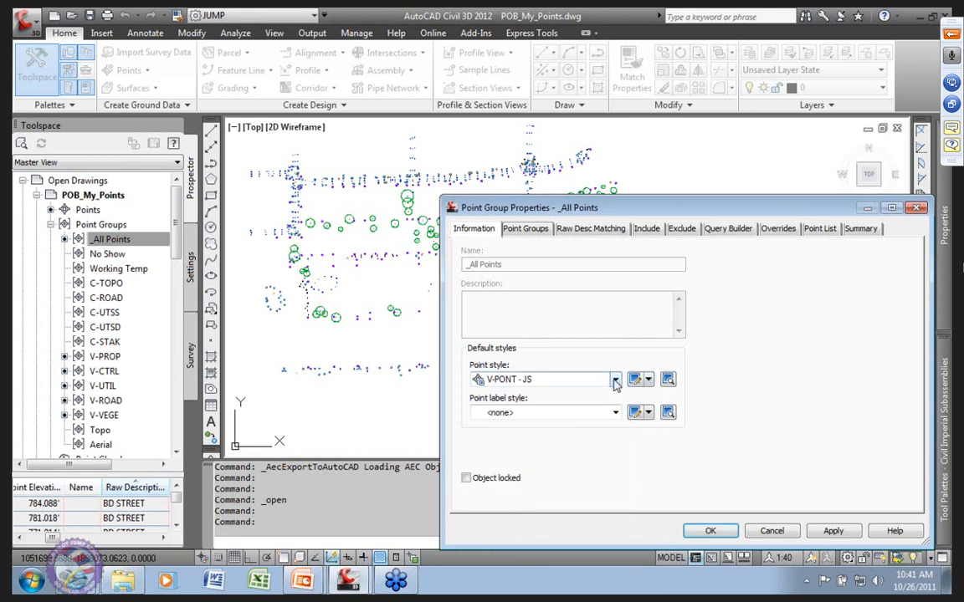
left_click(648, 380)
left_click(669, 425)
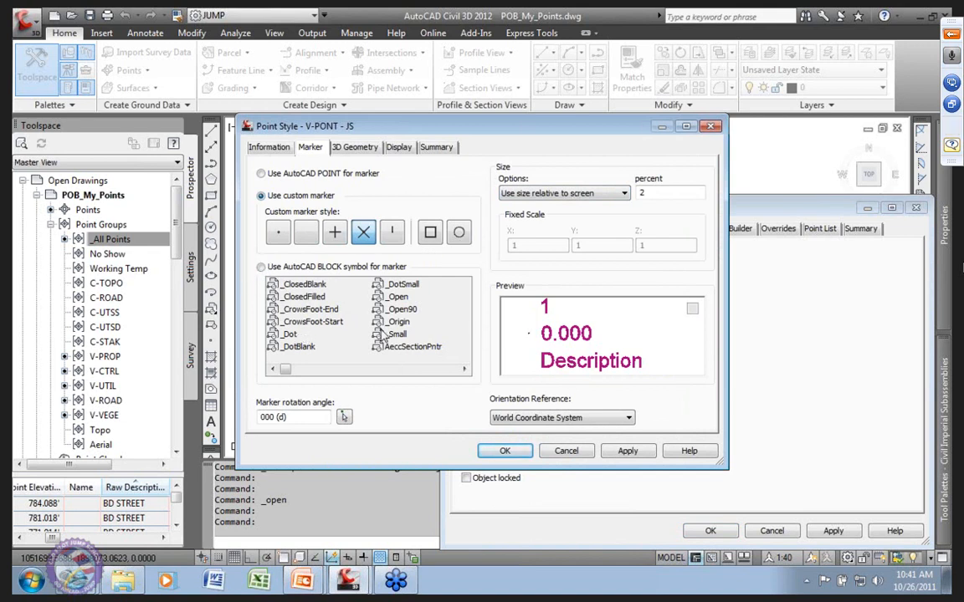
left_click(566, 452)
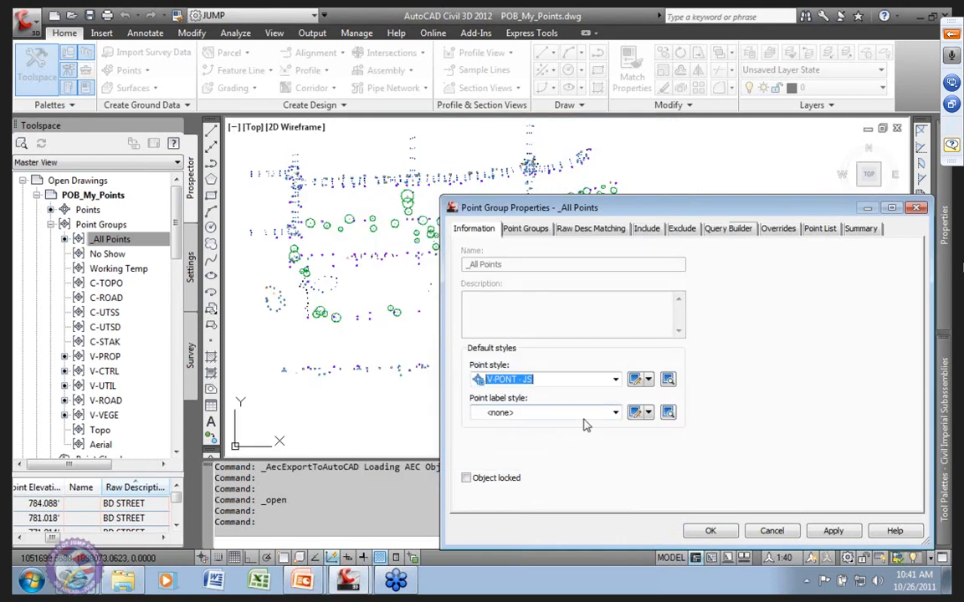
Step: Set the default point style of the _All Points group to V-PONT-CROS - JS and check the markers in the drawing
left_click(616, 380)
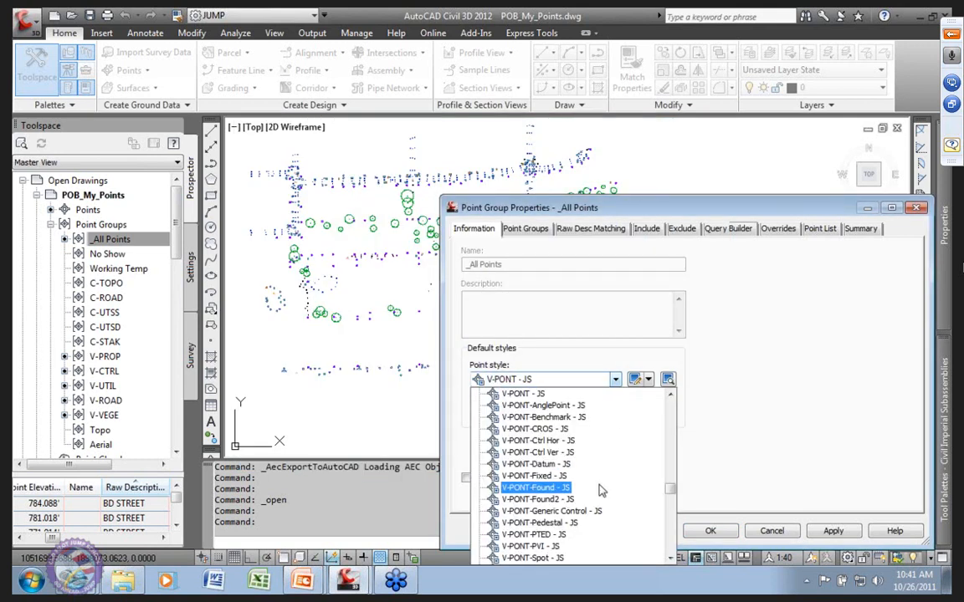
left_click(536, 429)
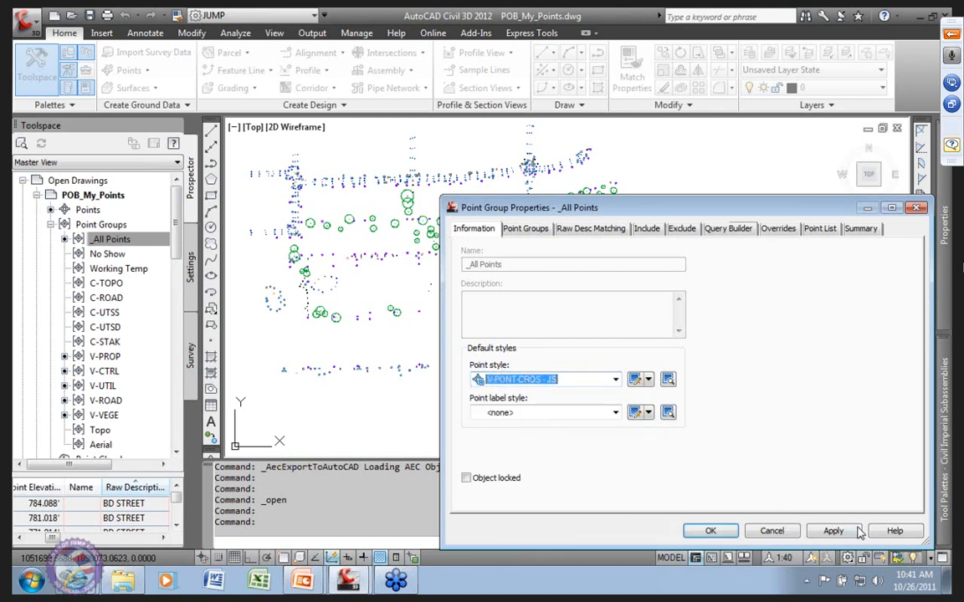
left_click(832, 532)
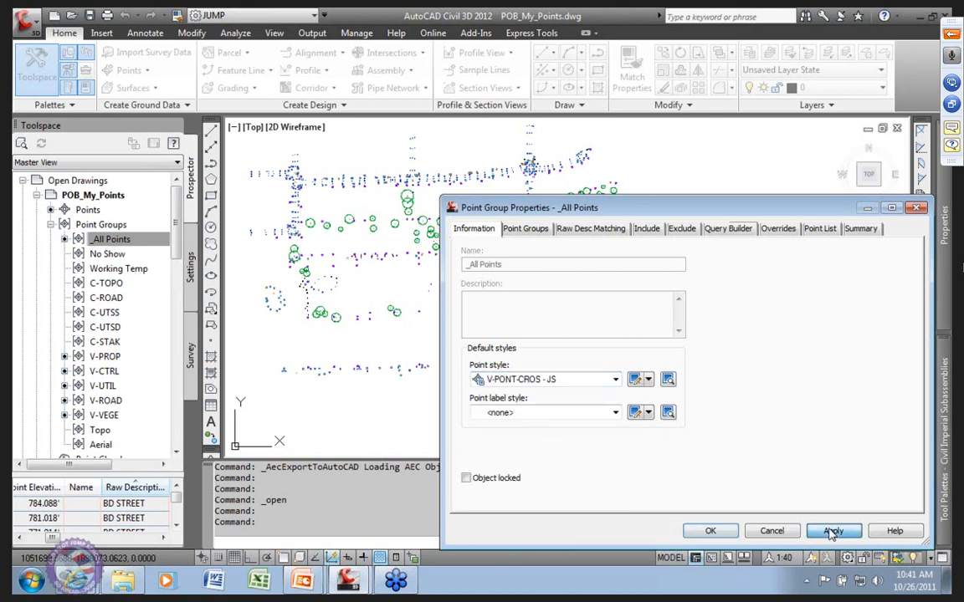
left_click(707, 532)
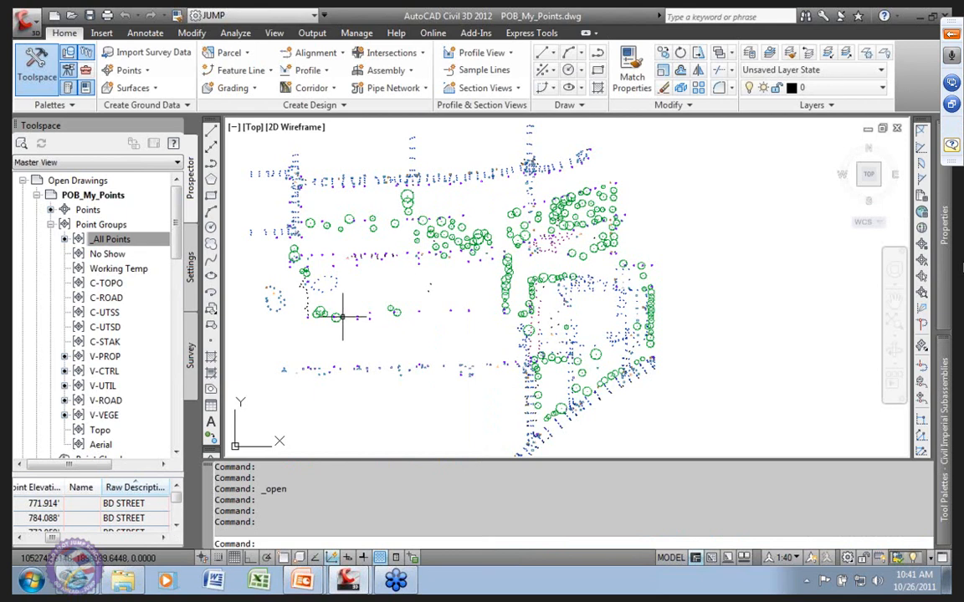
scroll(289, 184, "up", 6)
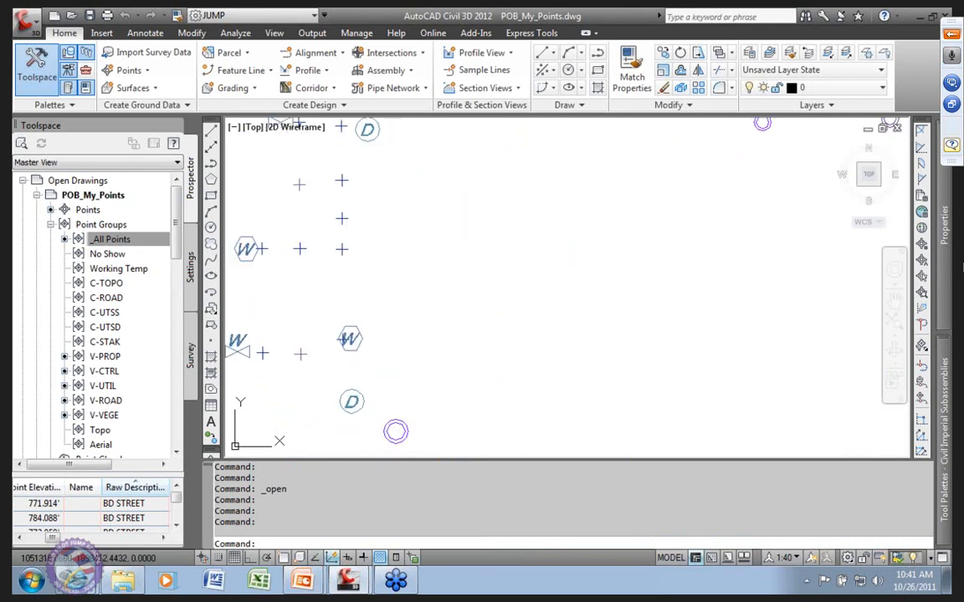
scroll(452, 303, "down", 10)
mouse_move(465, 323)
middle_mouse_down()
mouse_move(334, 308)
mouse_move(366, 305)
middle_mouse_up()
scroll(359, 299, "up", 4)
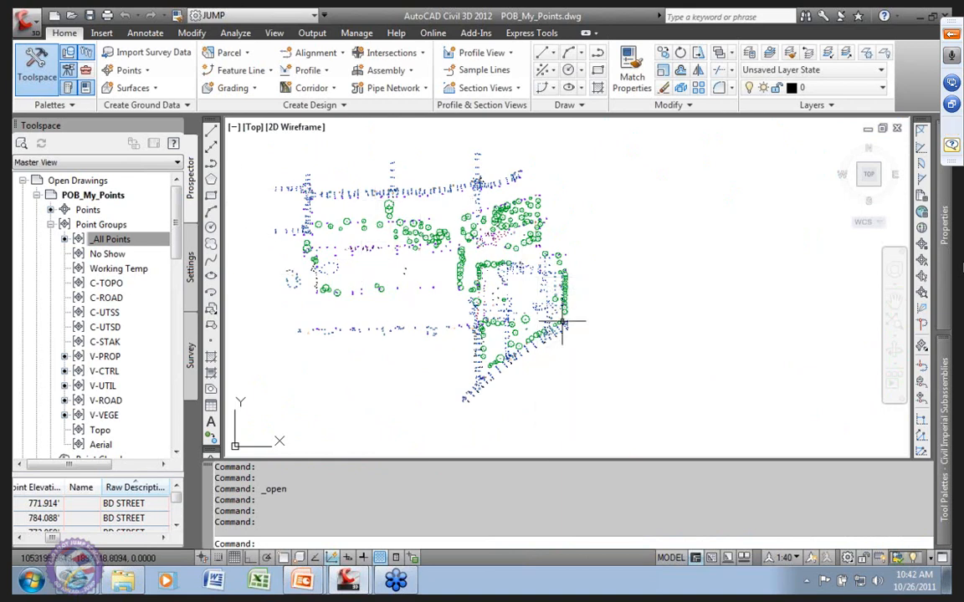
Step: Export the drawing to AutoCAD 2010 format, overwriting ACAD-POB_My_Points.dwg in the Surveys_Ex folder
left_click(33, 20)
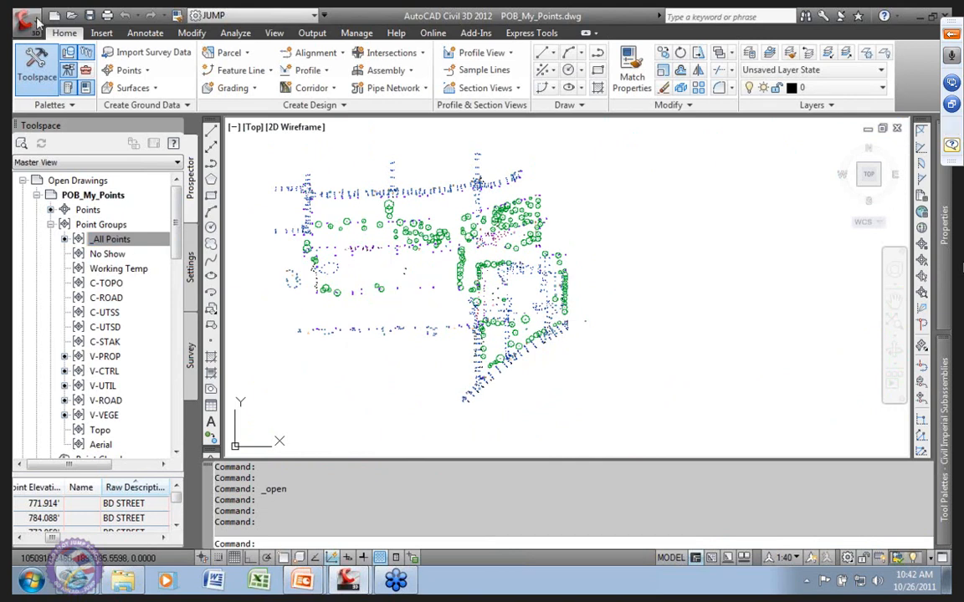
mouse_move(81, 199)
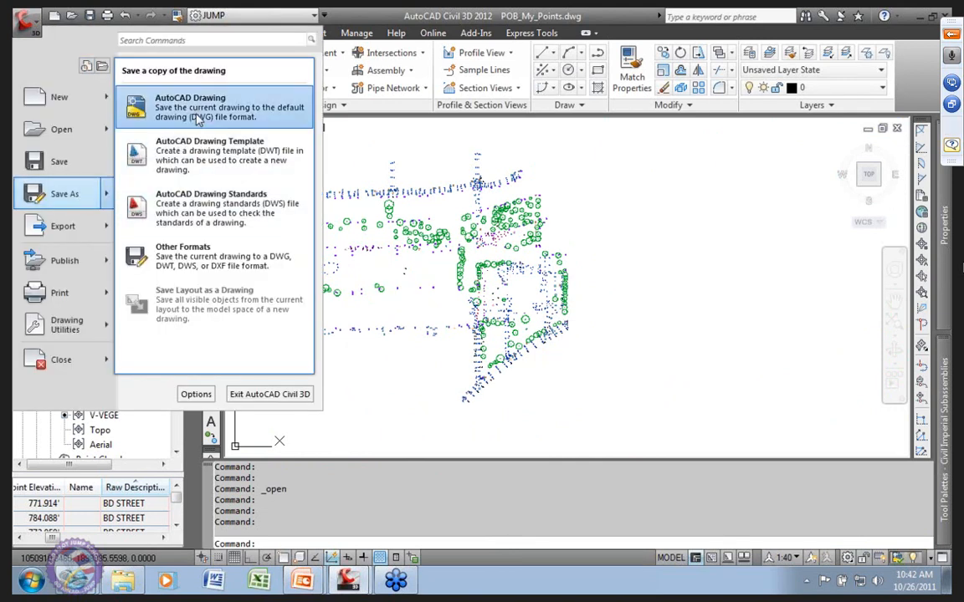
mouse_move(82, 224)
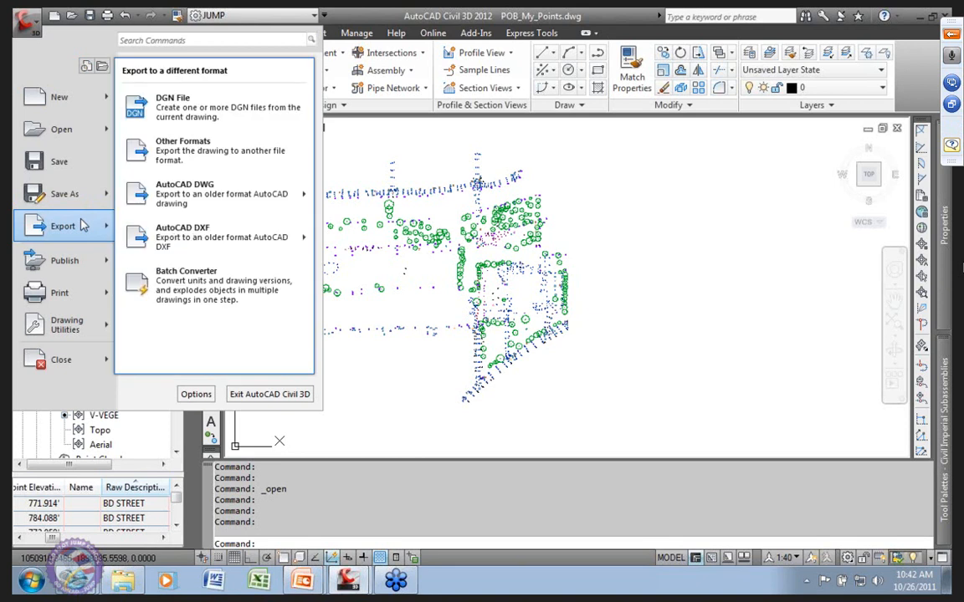
mouse_move(264, 187)
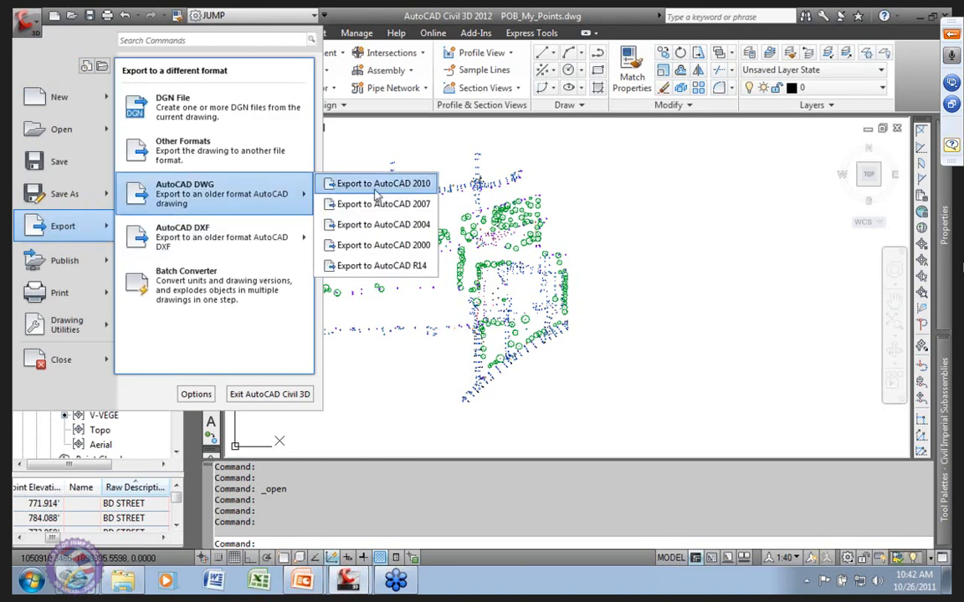
left_click(339, 183)
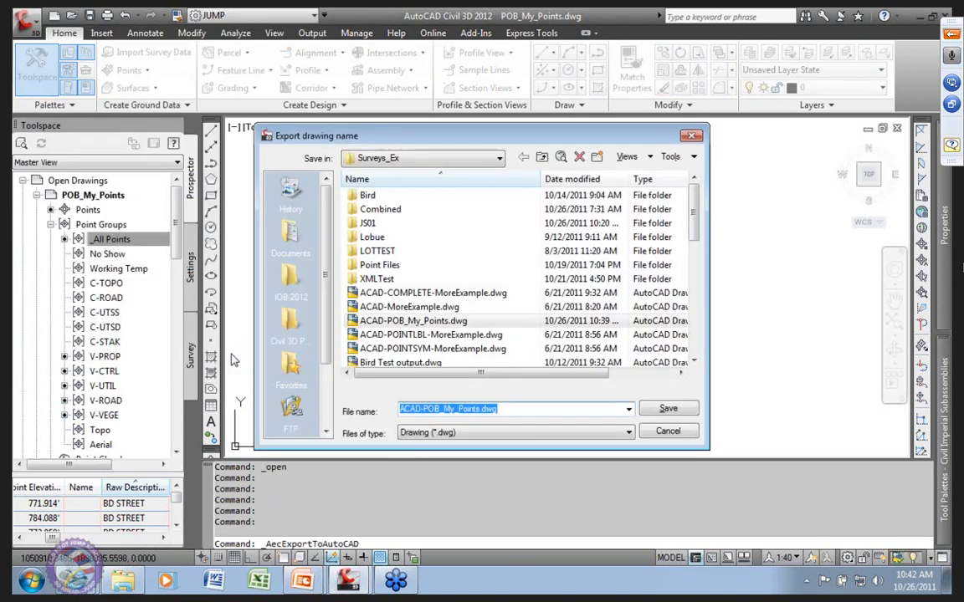
left_click(666, 408)
left_click(476, 336)
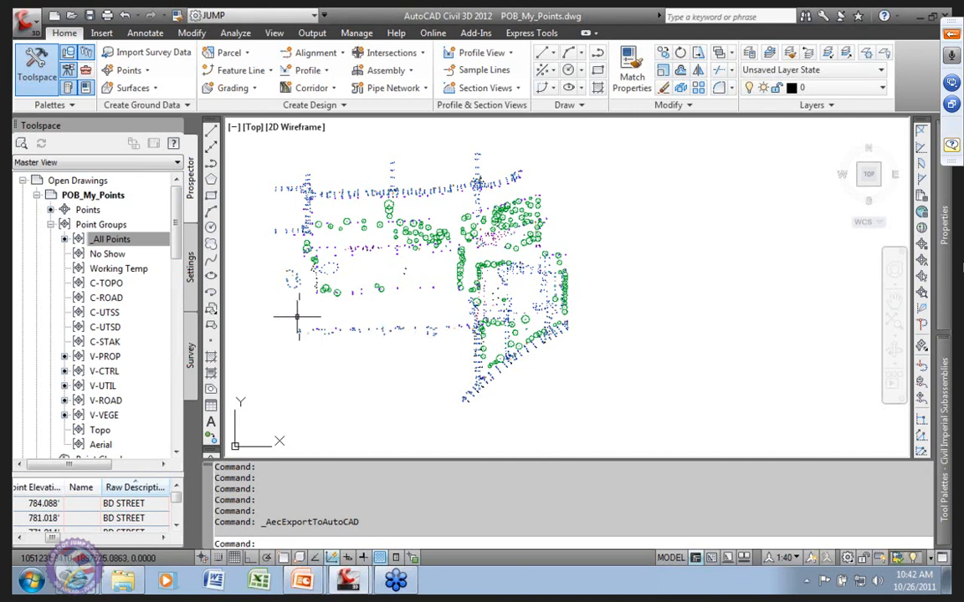
Step: Open the exported ACAD-POB_My_Points.dwg and check its point markers up close
left_click(72, 16)
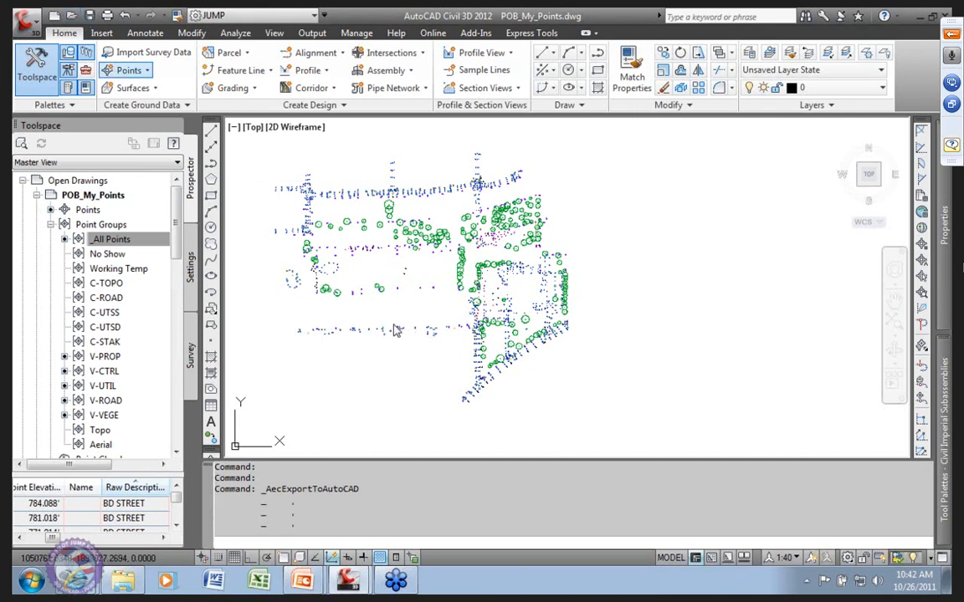
left_click(518, 332)
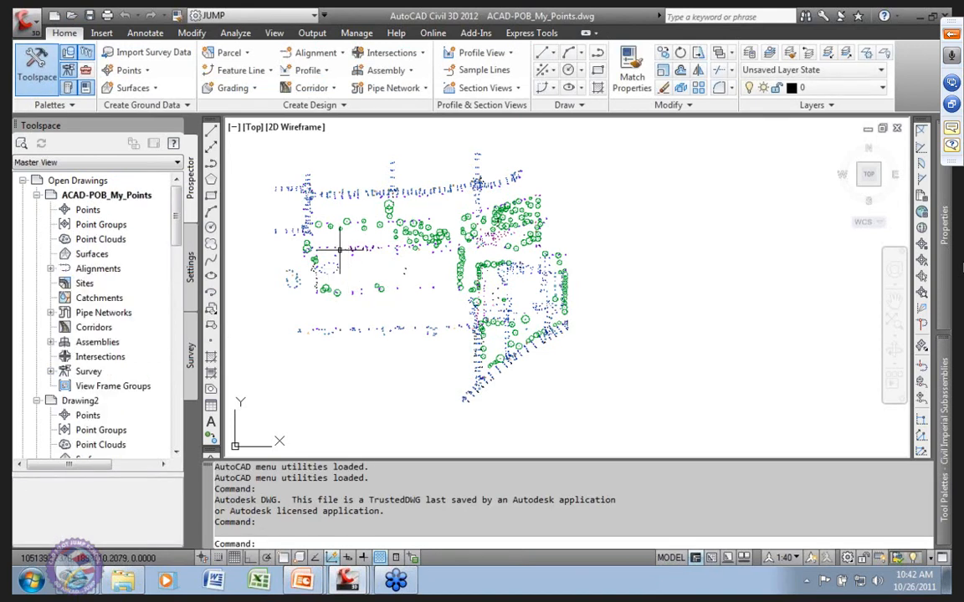
scroll(326, 223, "up", 5)
scroll(327, 223, "up", 6)
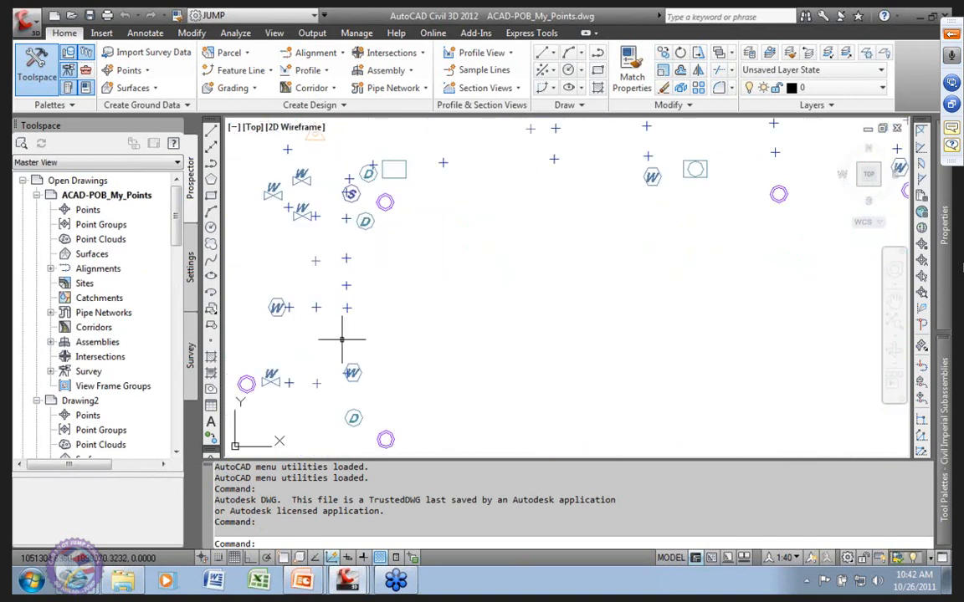
scroll(355, 354, "up", 3)
scroll(365, 349, "down", 5)
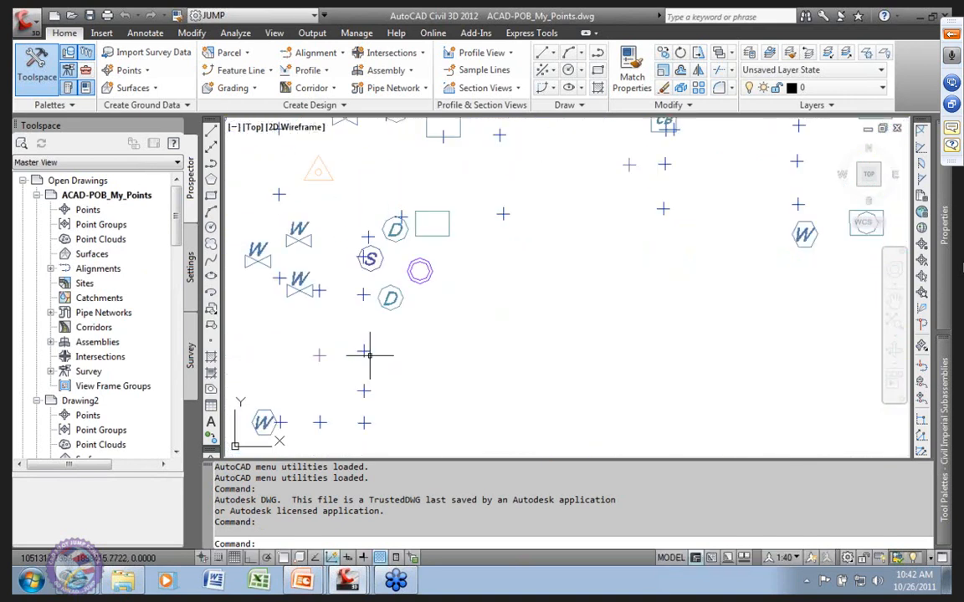
Step: Inspect the object properties of one blue cross marker below the D structure symbol, then clear the selection
left_click(363, 352)
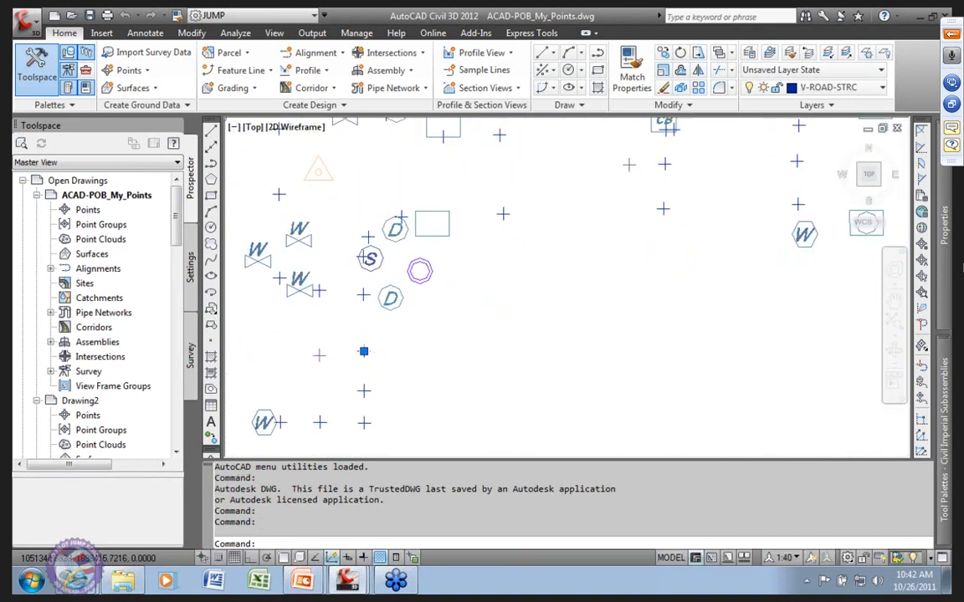
scroll(519, 370, "down", 5)
mouse_move(557, 392)
middle_mouse_down()
mouse_move(371, 295)
mouse_move(372, 235)
middle_mouse_up()
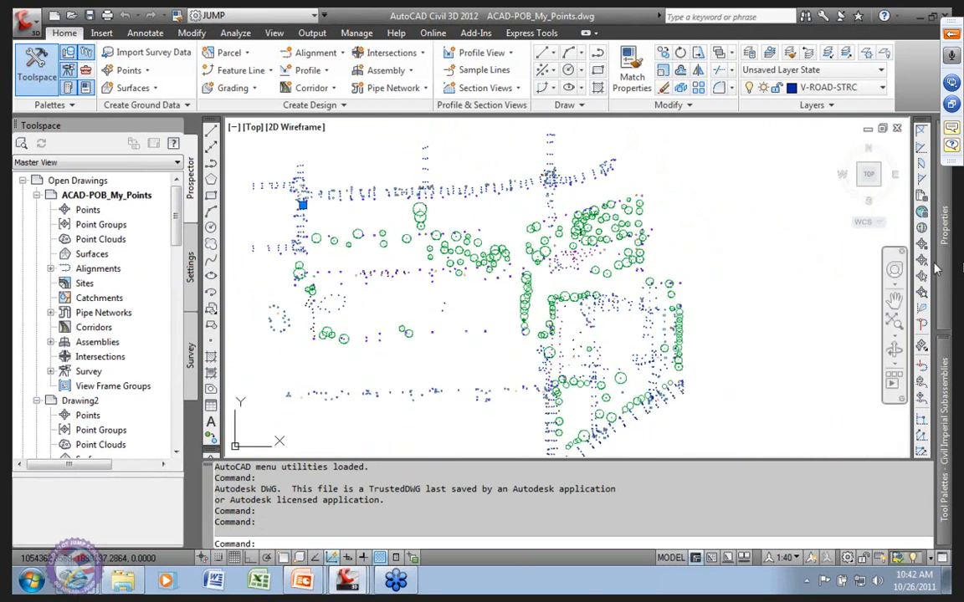
mouse_move(944, 265)
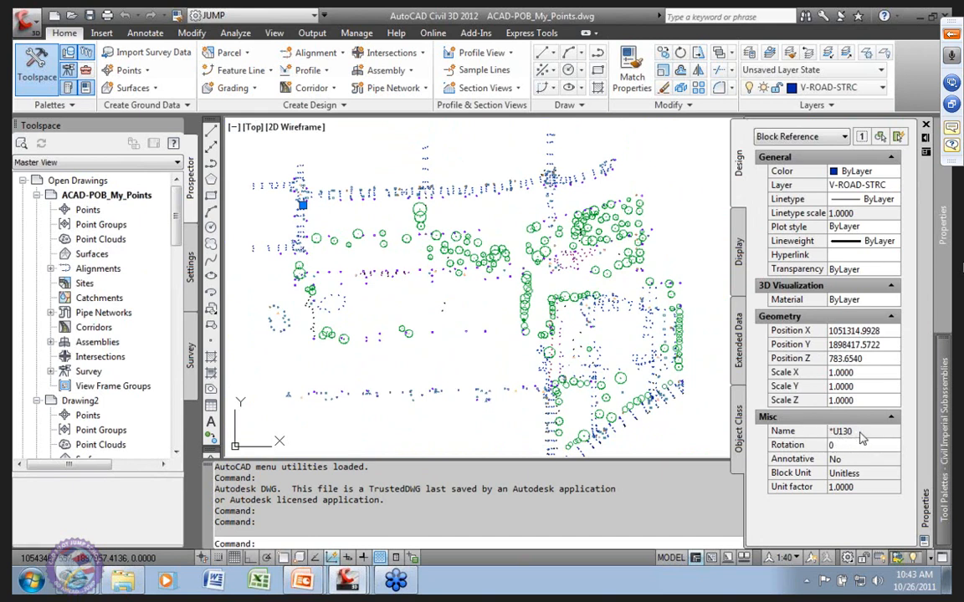
left_click(385, 162)
left_click(373, 166)
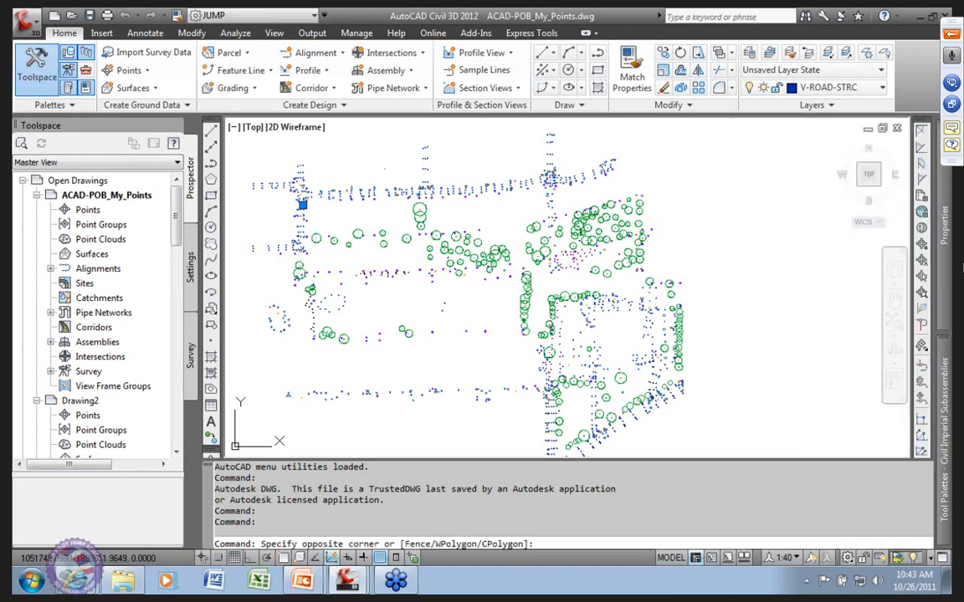
Step: Try to select all objects similar to the largest green tree symbol, and clear the selection
mouse_move(943, 284)
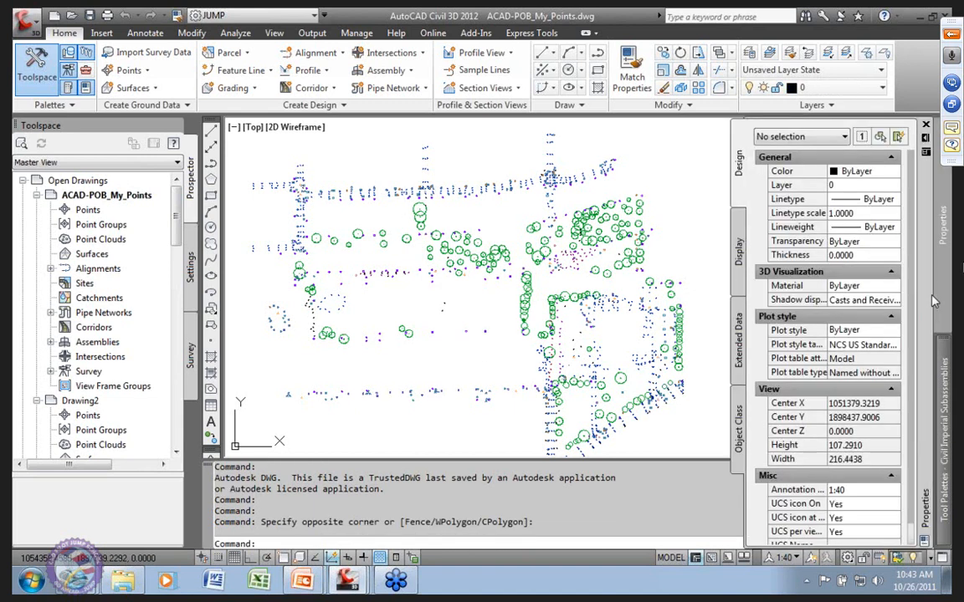
left_click(419, 209)
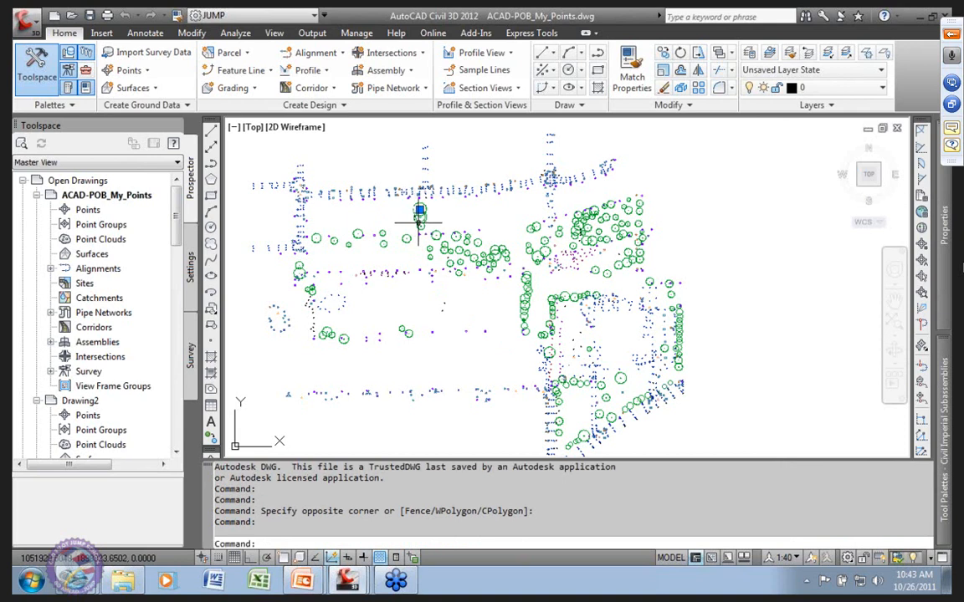
right_click(425, 167)
left_click(542, 492)
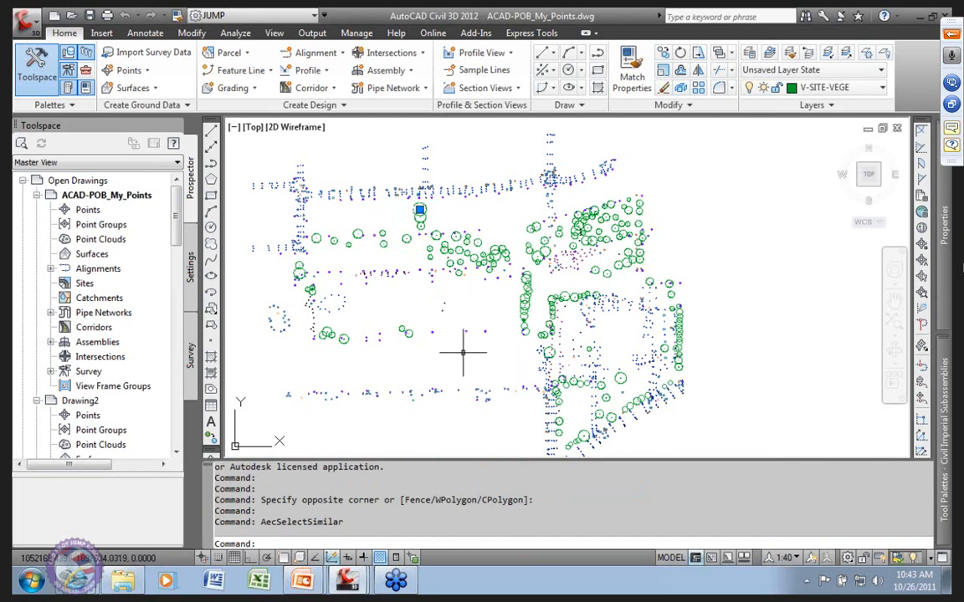
key("Escape")
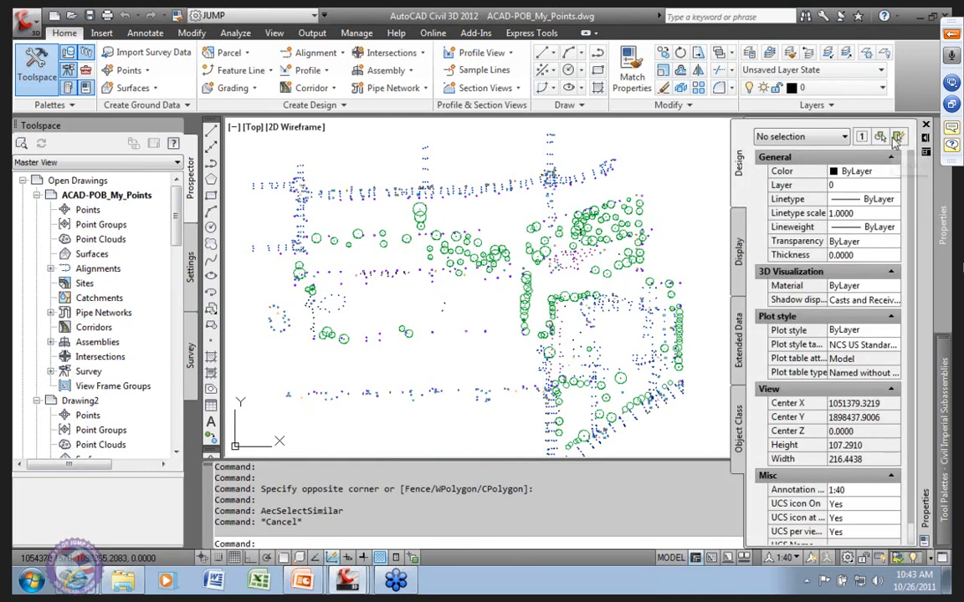
Step: Quick-select all block references in the entire drawing and explode them, disregarding draw order
left_click(898, 137)
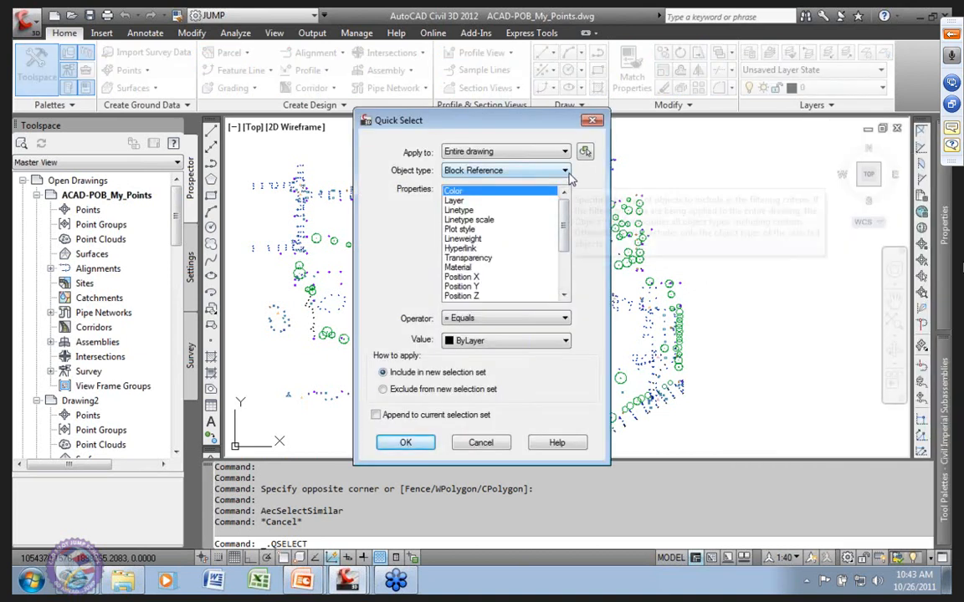
left_click(565, 318)
left_click(468, 369)
left_click(405, 442)
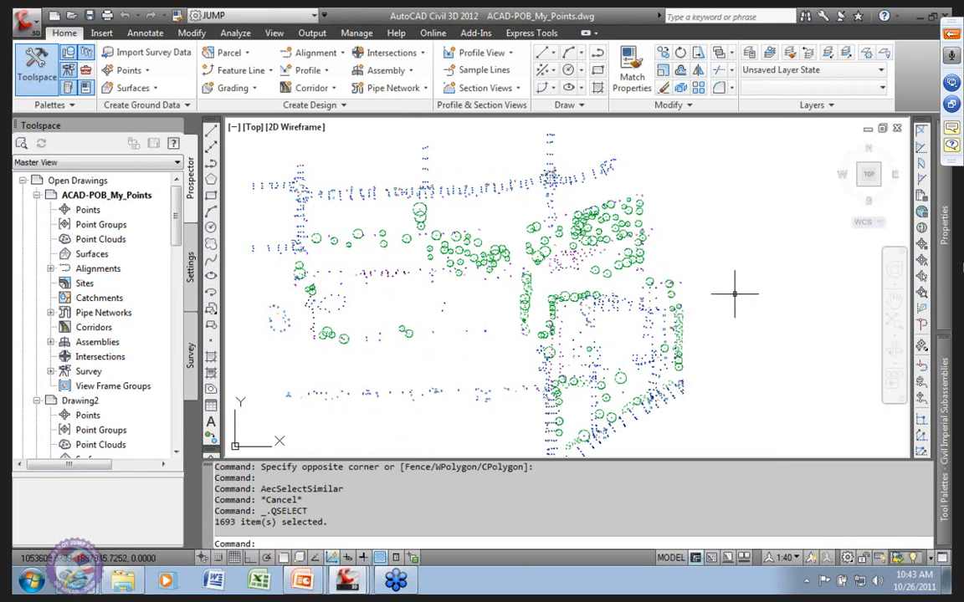
type("plod")
key("Return")
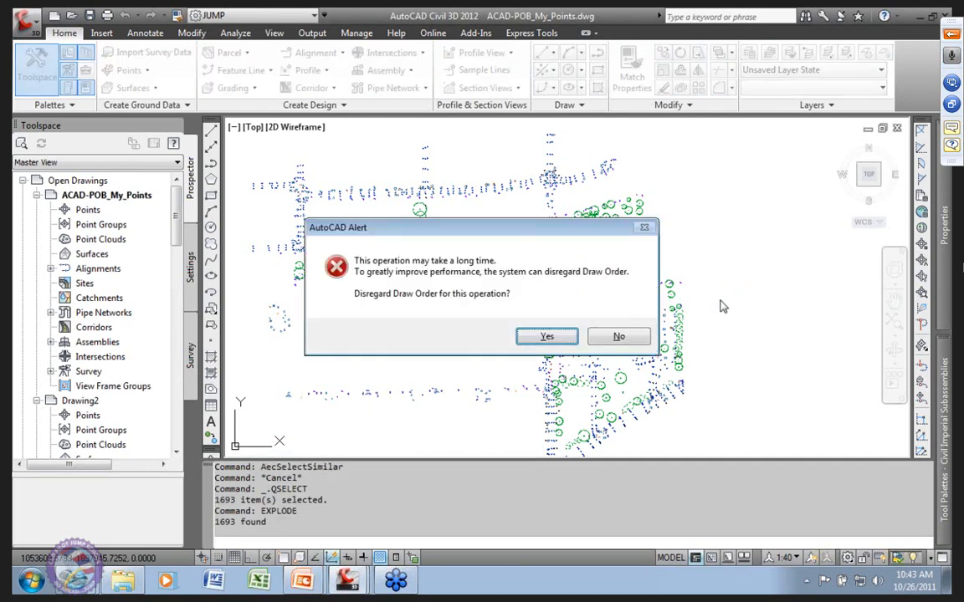
left_click(548, 337)
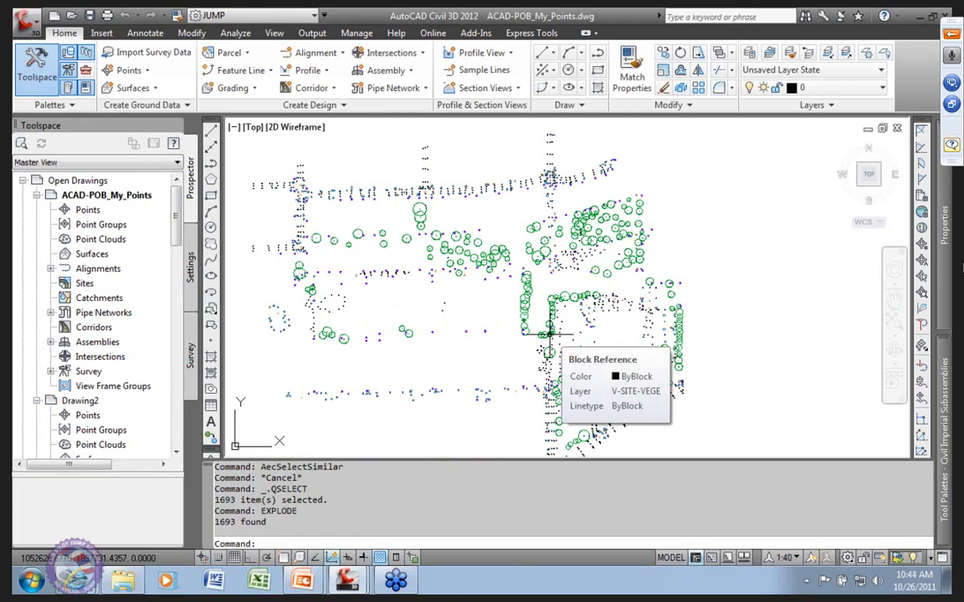
Step: Inspect the object properties of a purple double-circle marker and review the exploded markers across the site, clearing the selection
scroll(339, 186, "up", 5)
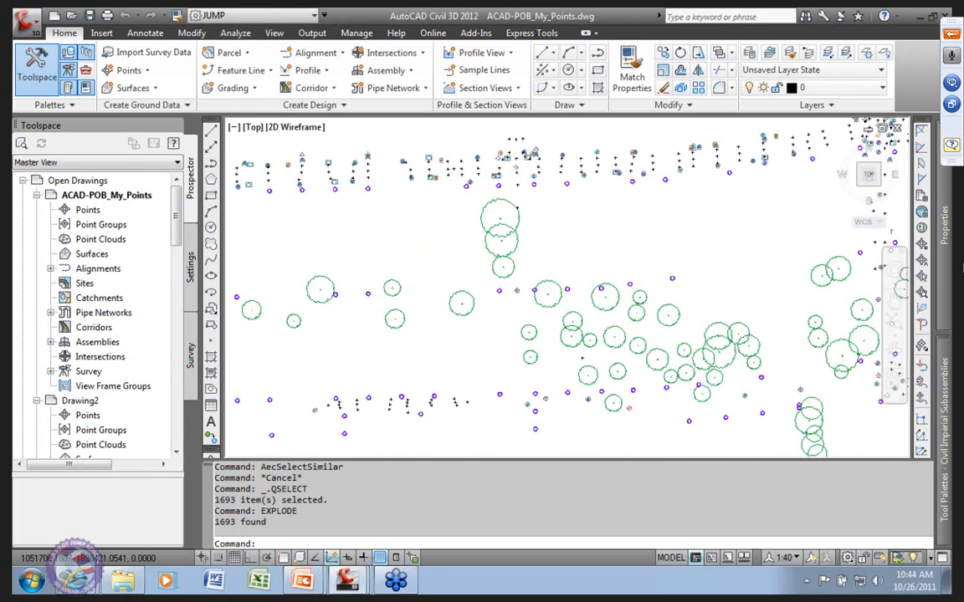
scroll(471, 267, "up", 2)
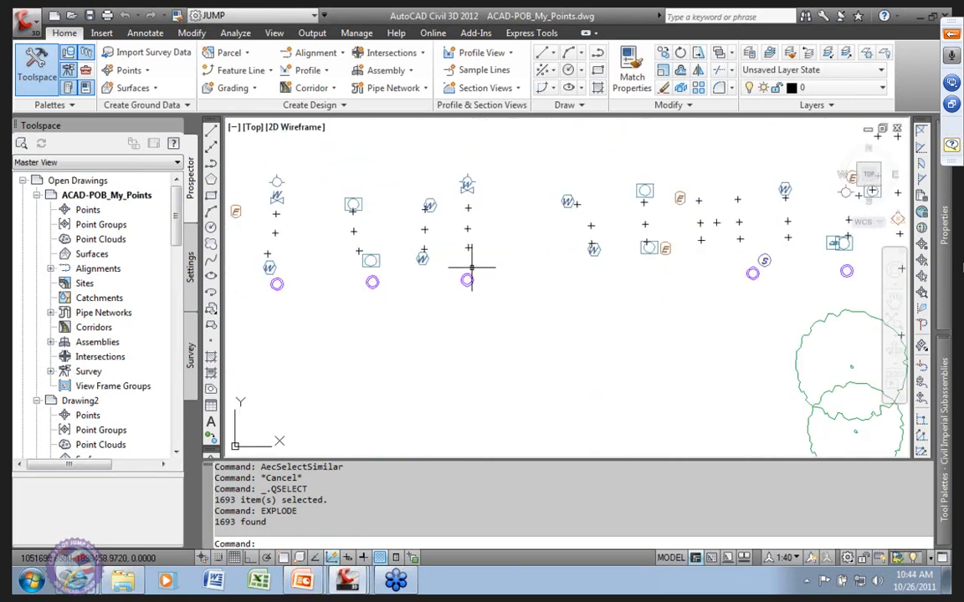
scroll(471, 268, "up", 4)
left_click(473, 267)
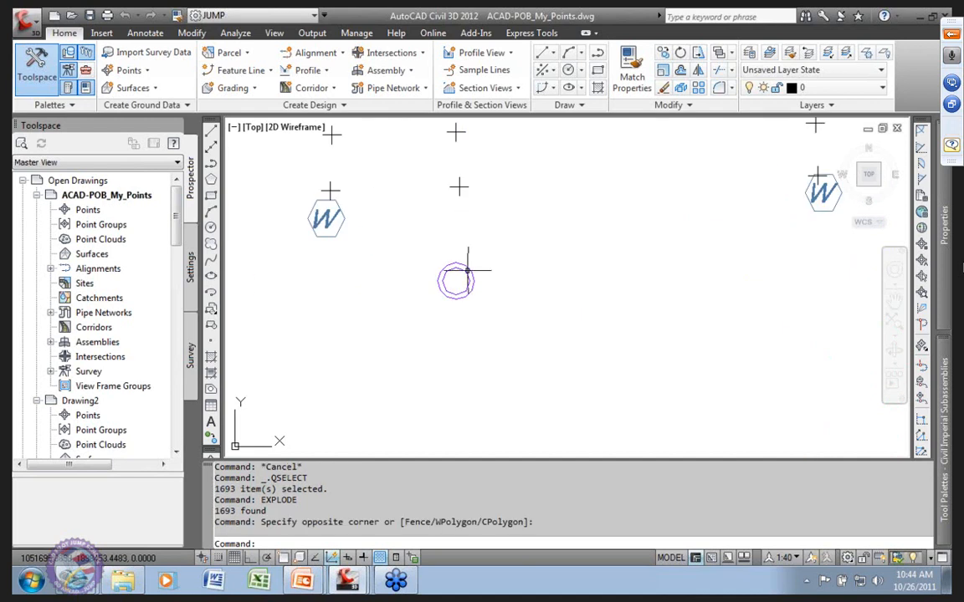
left_click(423, 242)
mouse_move(946, 289)
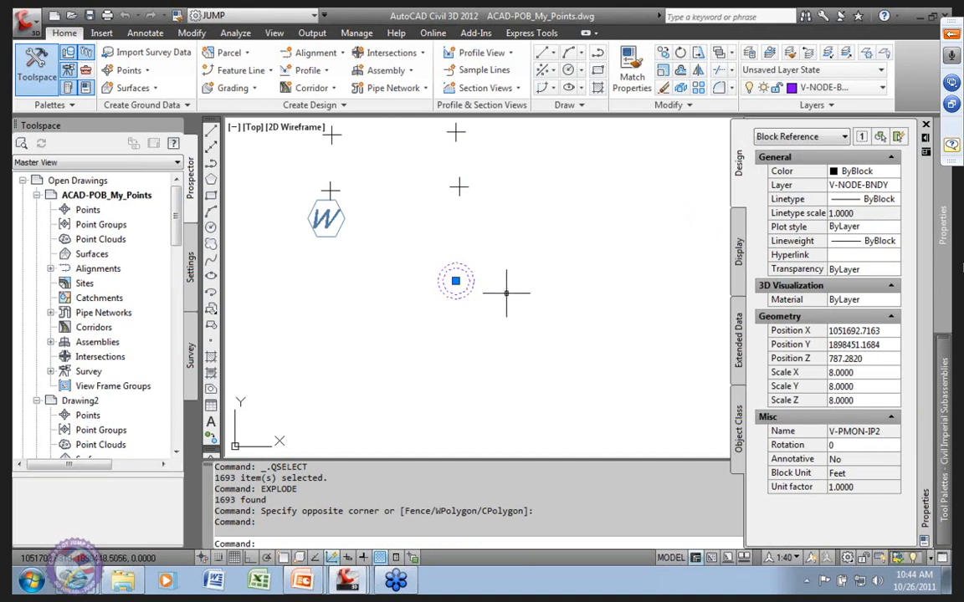
mouse_move(943, 251)
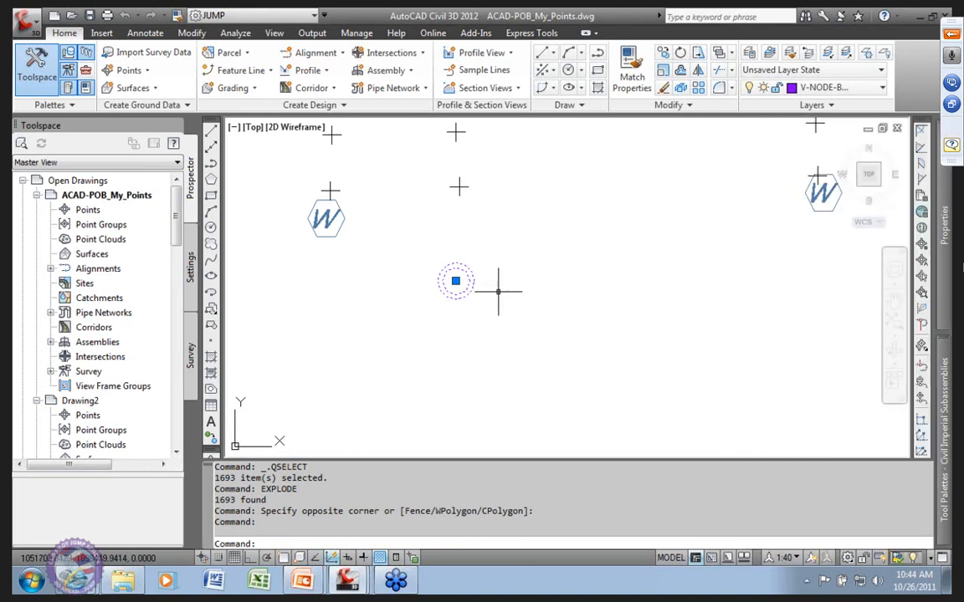
scroll(558, 313, "down", 6)
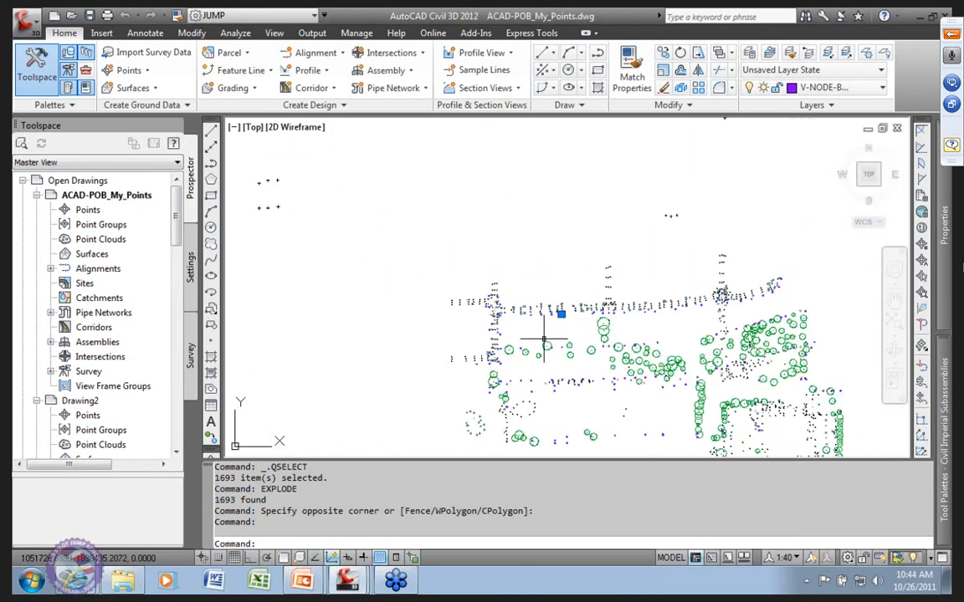
scroll(518, 292, "up", 7)
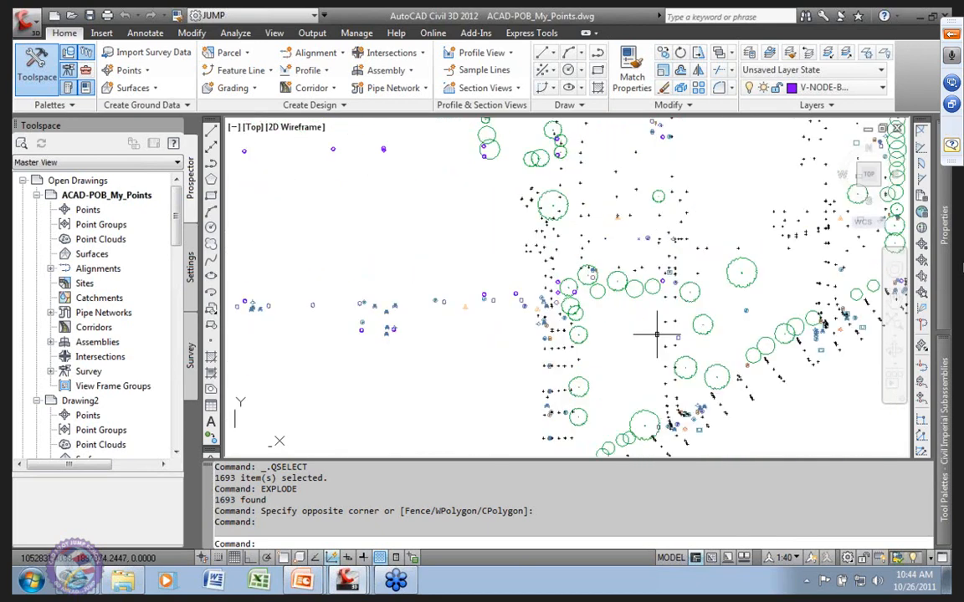
scroll(529, 314, "down", 7)
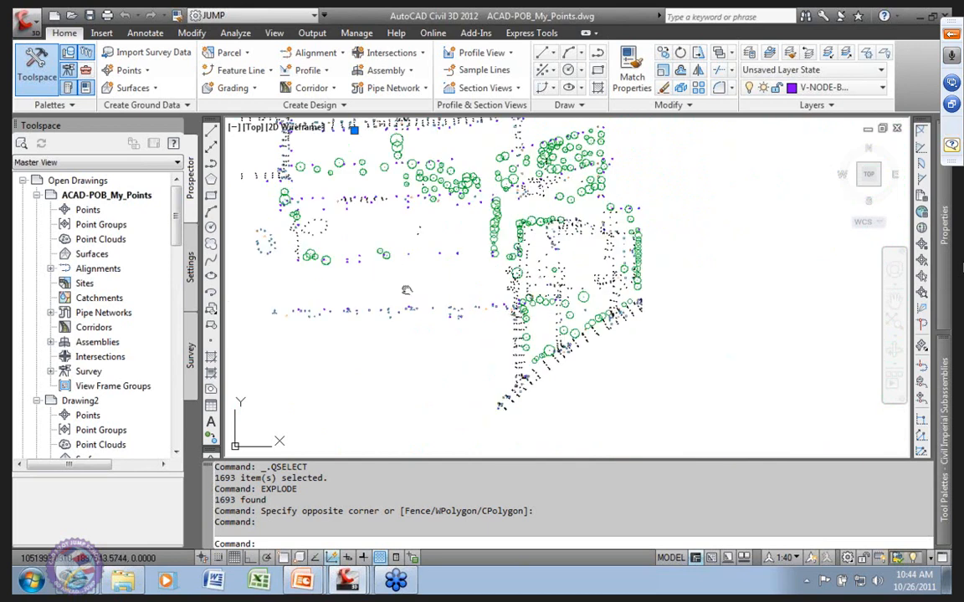
mouse_move(418, 245)
middle_mouse_down()
mouse_move(471, 267)
mouse_move(451, 252)
middle_mouse_up()
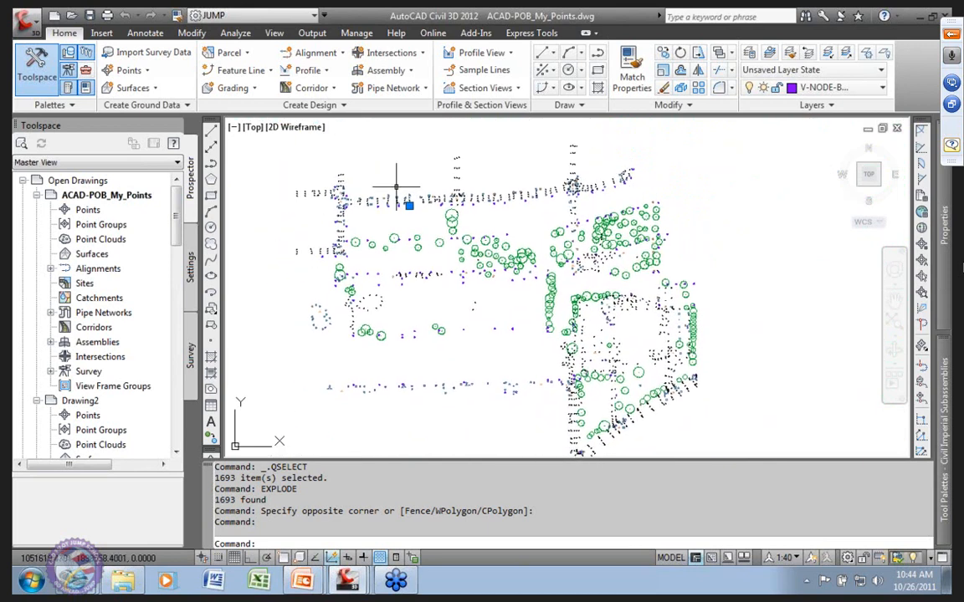
key("Escape")
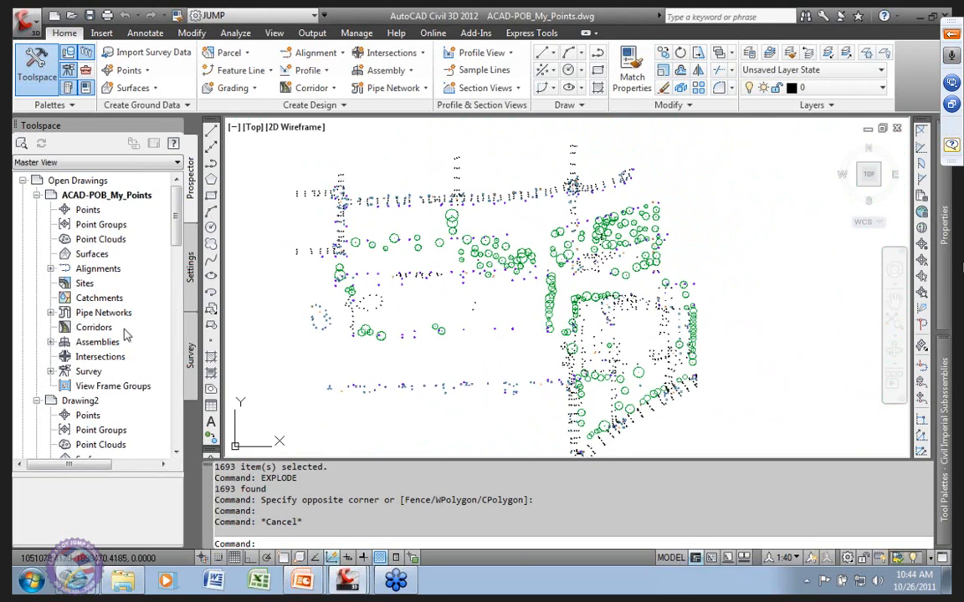
Step: Save and close the ACAD-POB_My_Points drawing
left_click(112, 196)
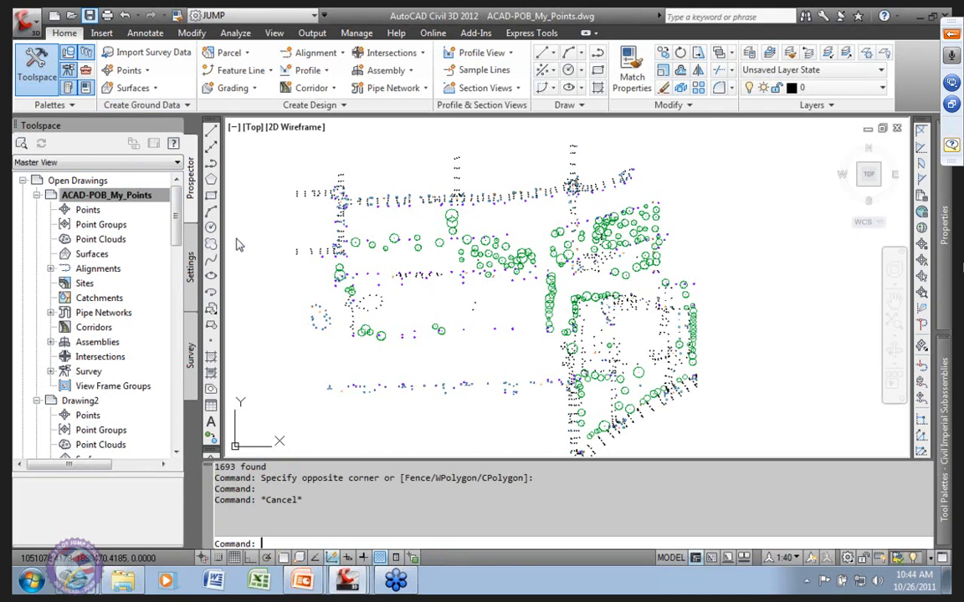
right_click(109, 196)
left_click(131, 207)
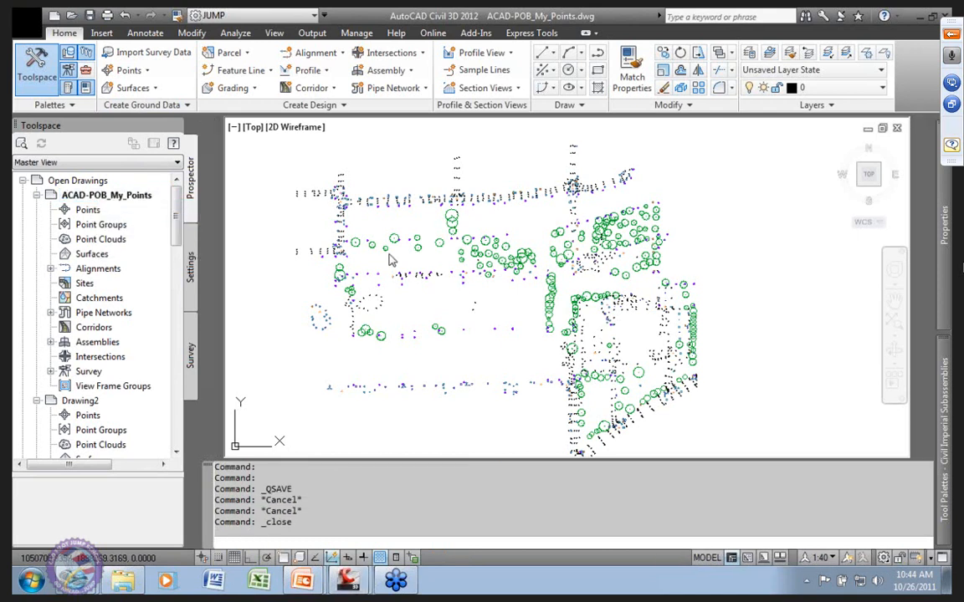
middle_click_drag(456, 300, 503, 314)
key("ctrl+s")
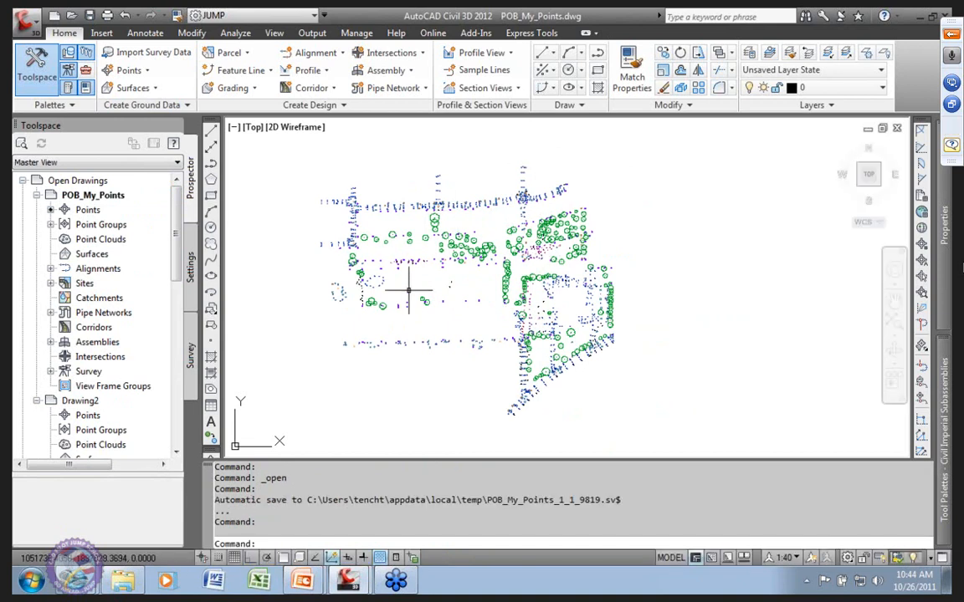
Step: Remove the JS01 survey points from the POB_My_Points drawing and check the drawing's Points collection
left_click(86, 210)
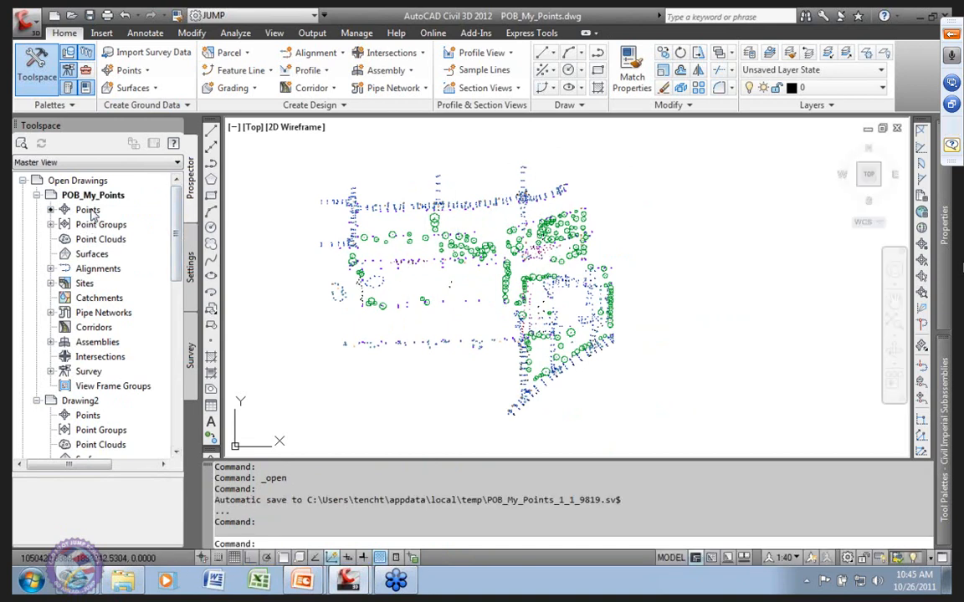
left_click(190, 356)
right_click(127, 329)
mouse_move(212, 379)
left_click(313, 434)
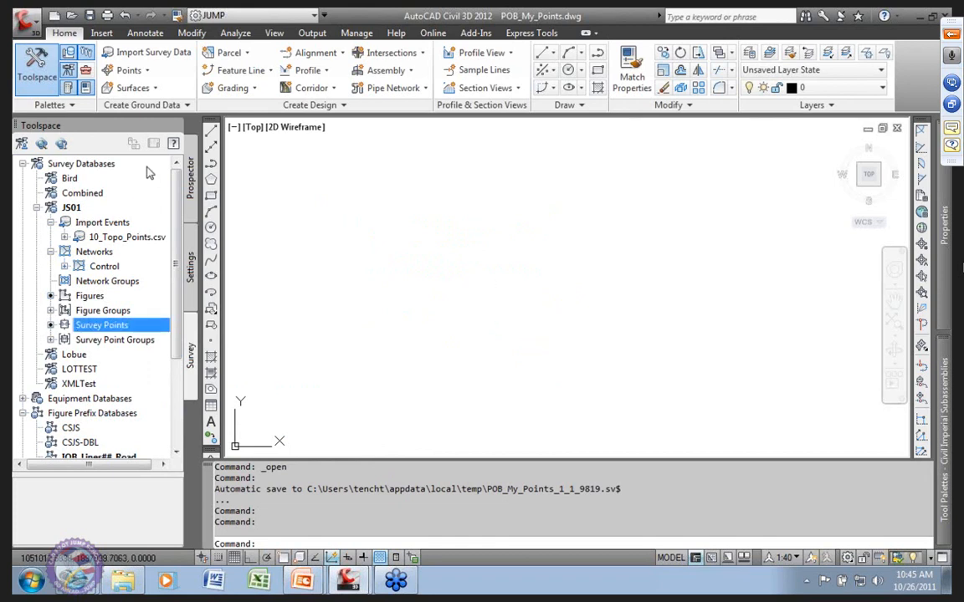
left_click(190, 177)
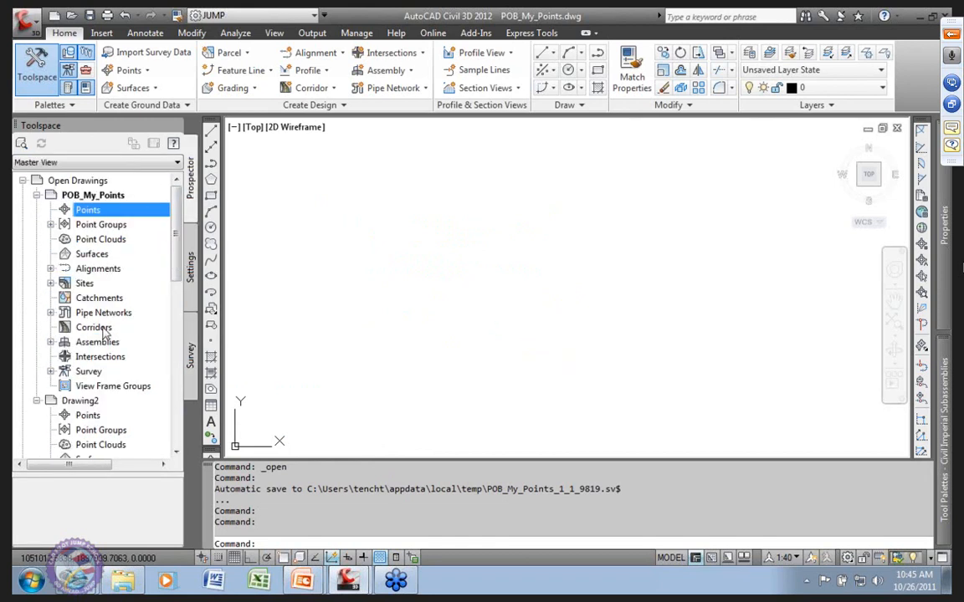
left_click(190, 355)
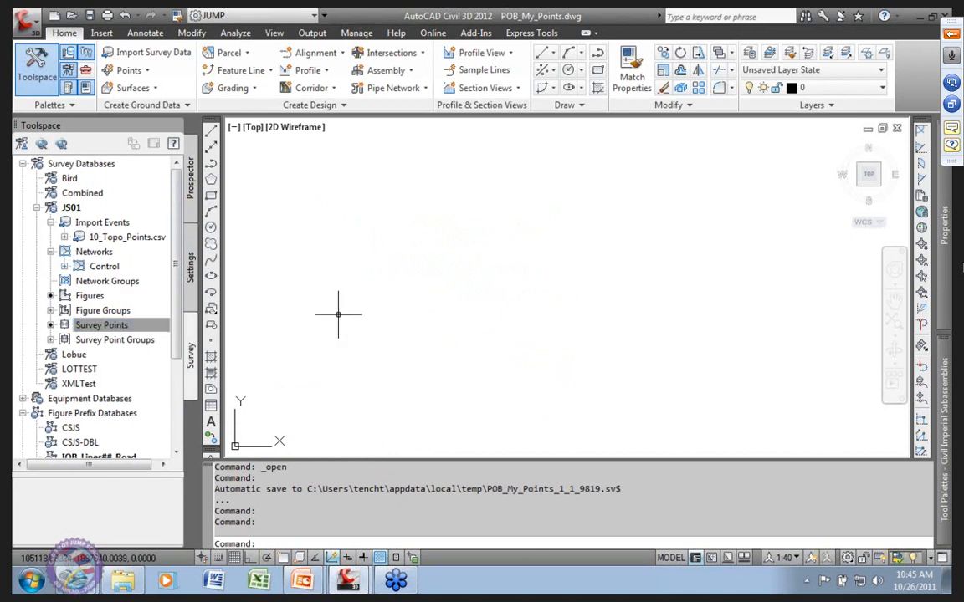
Step: Examine the description key sets in the drawing's point settings, including the codes in IOB-V-NLines-PS-D-Basic Desc
left_click(192, 276)
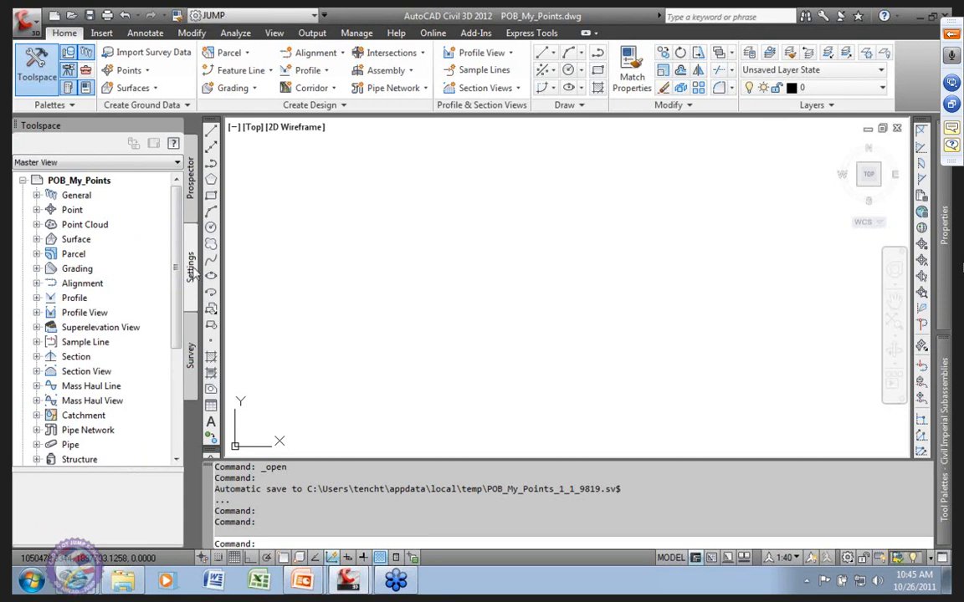
left_click(36, 224)
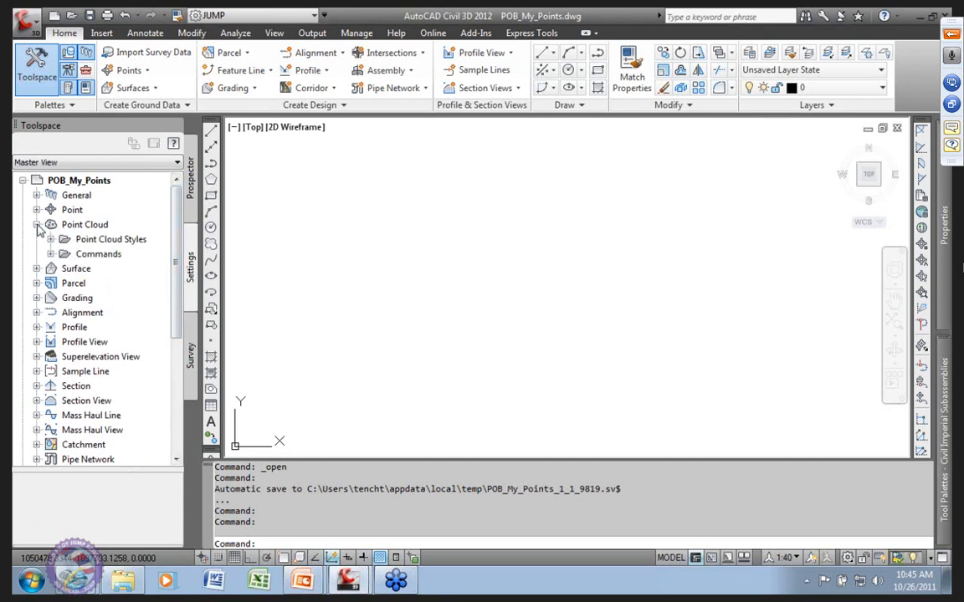
left_click(36, 210)
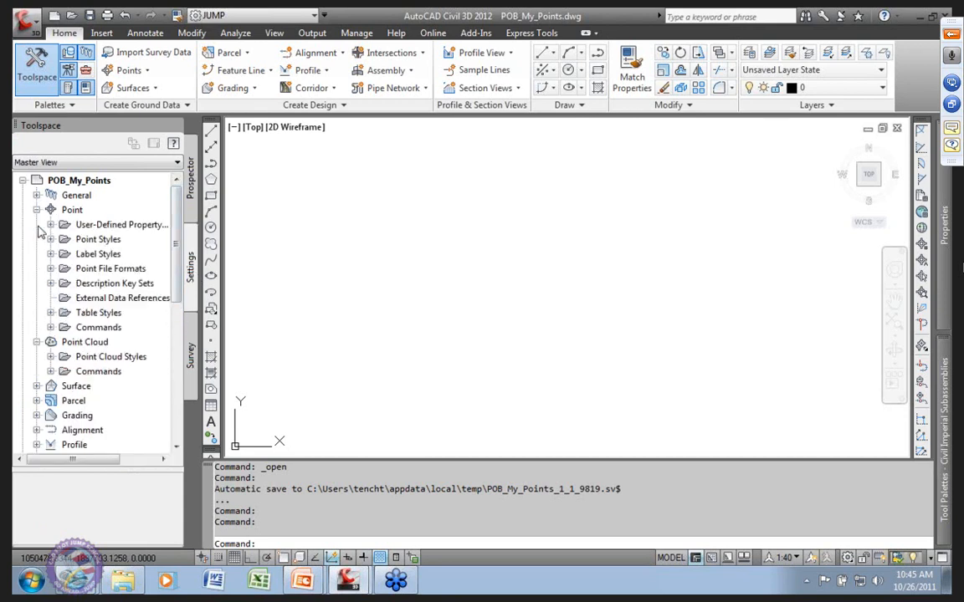
left_click(90, 284)
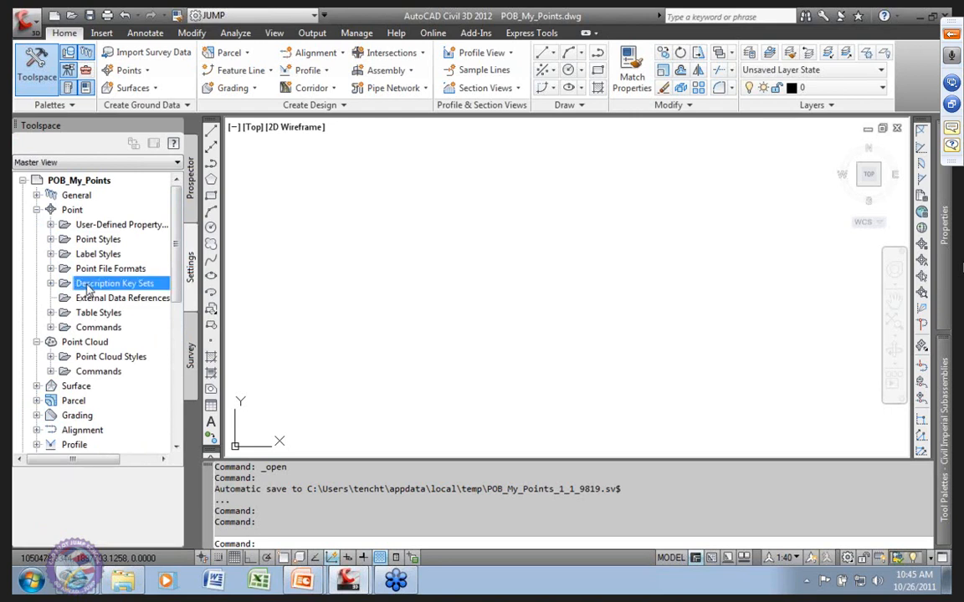
left_click(51, 284)
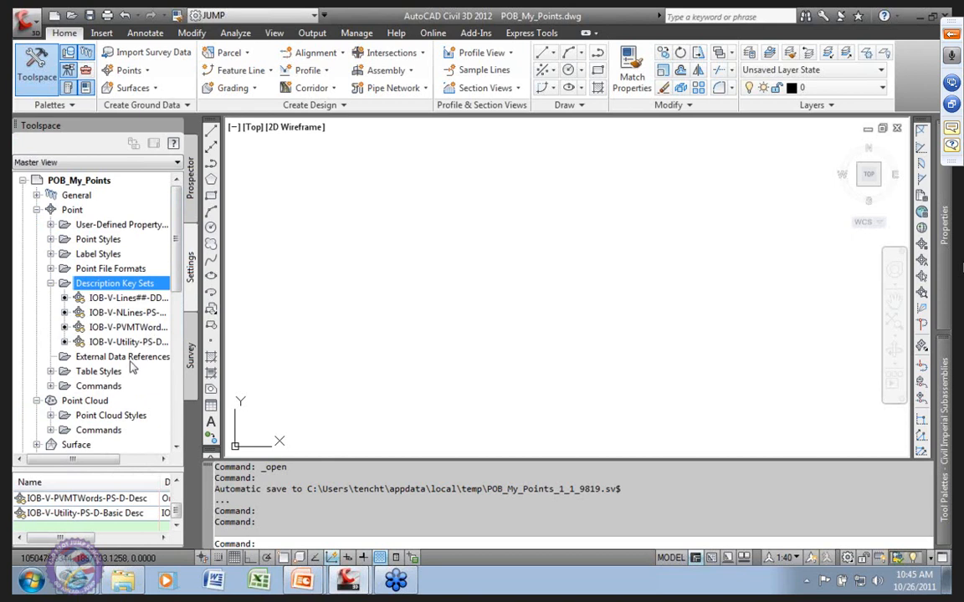
left_click_drag(77, 459, 129, 456)
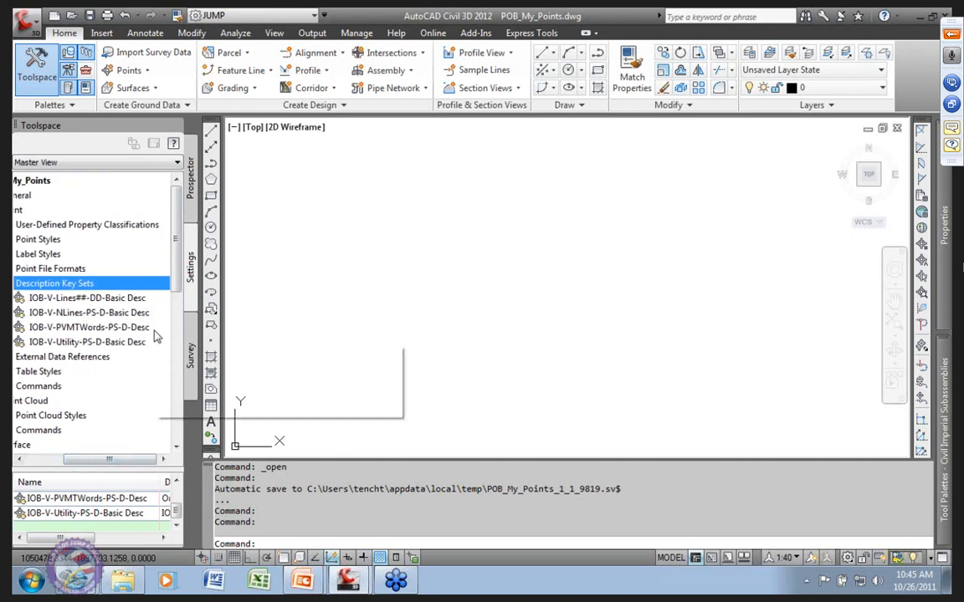
left_click(69, 314)
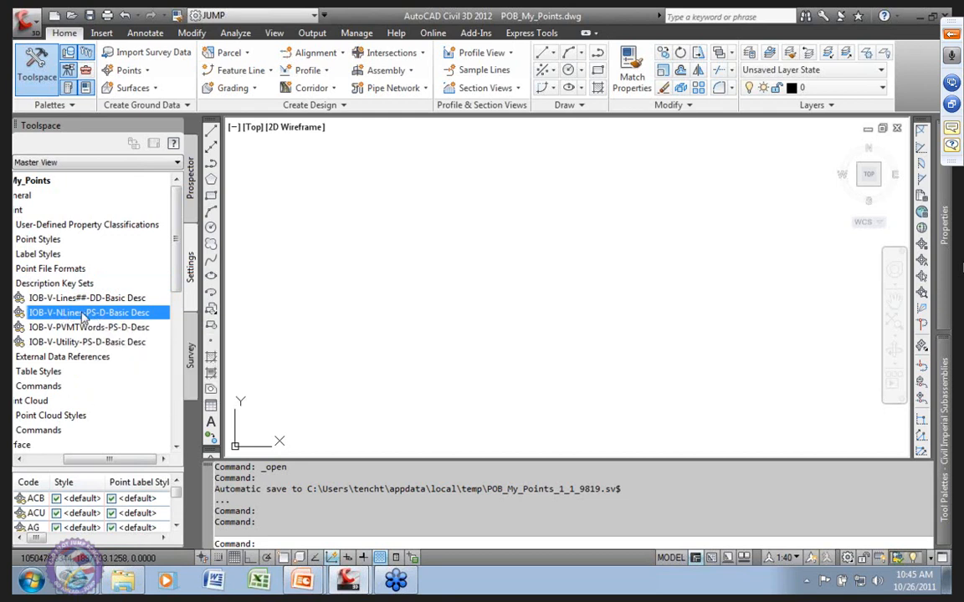
left_click(53, 283)
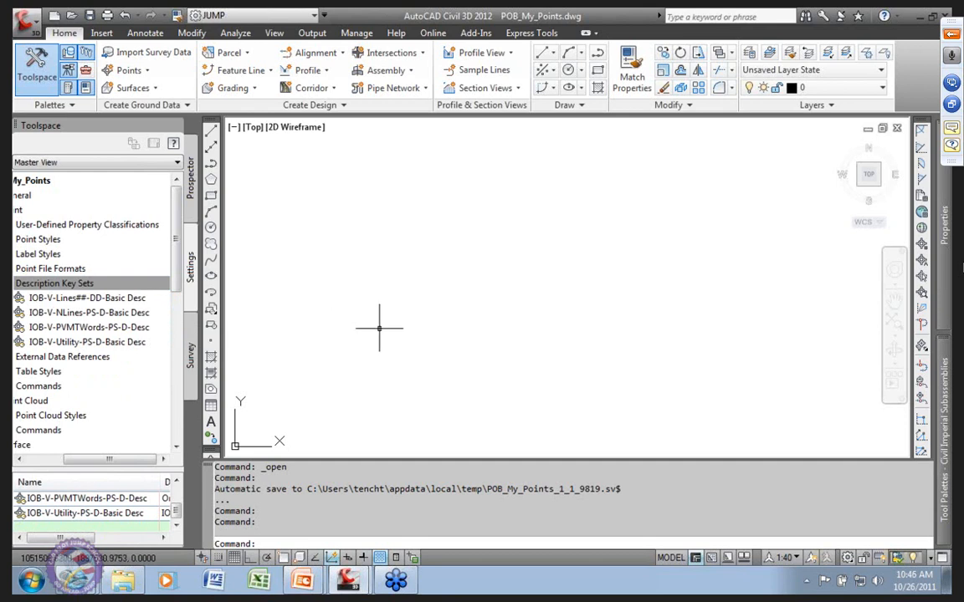
Step: Insert IOB_NLines-DD-Basic Desc.dwg from the 00_Resources Styles folder's Description Key Sets as an exploded block at 0,0,0
type("nsert")
key("Return")
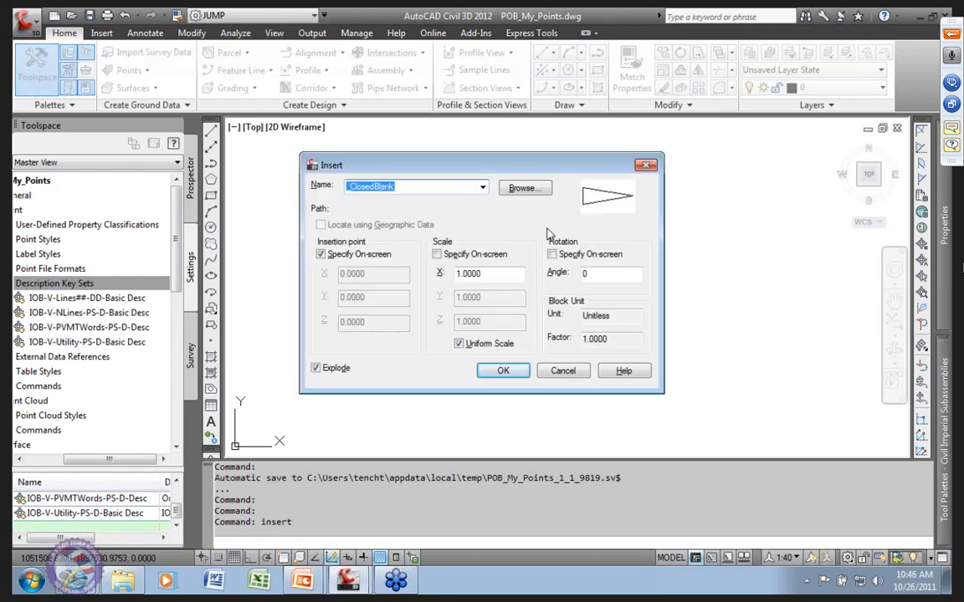
left_click(523, 189)
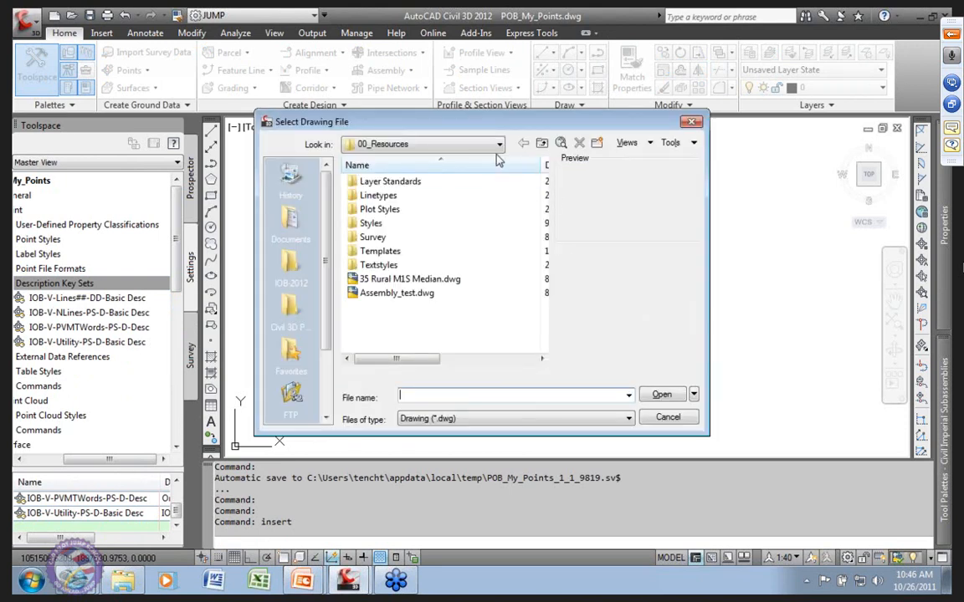
left_click(500, 144)
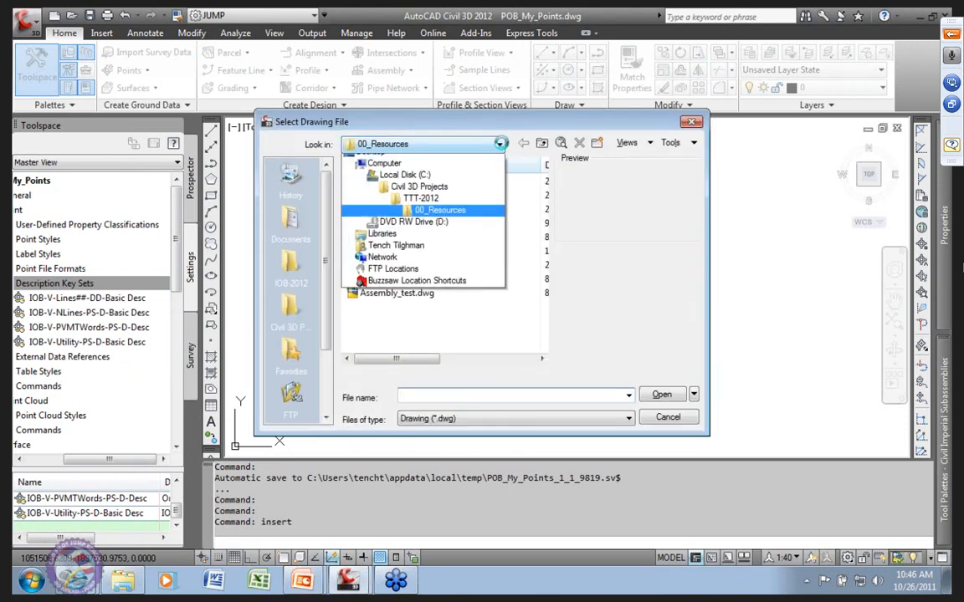
left_click(425, 207)
double_click(388, 182)
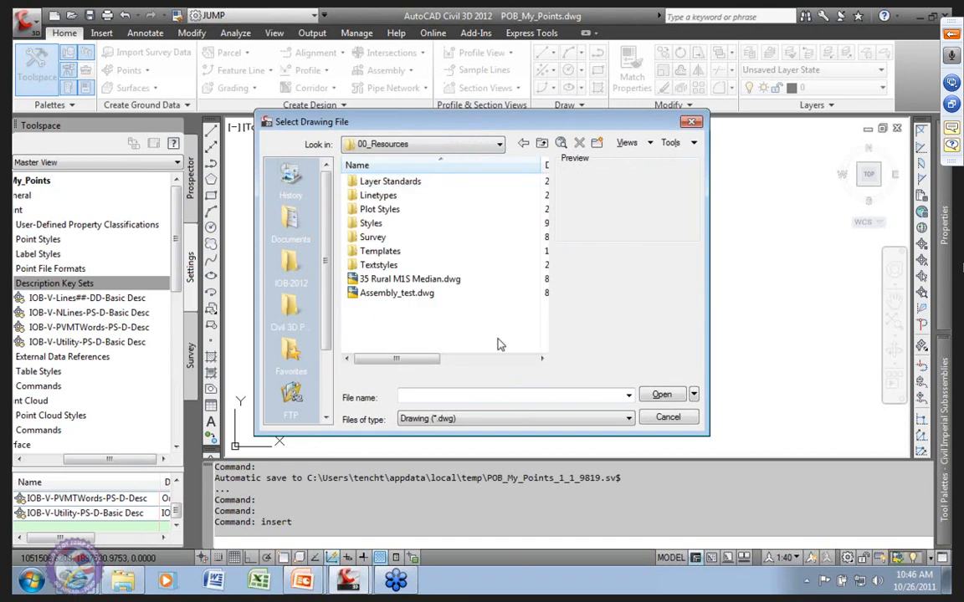
double_click(356, 222)
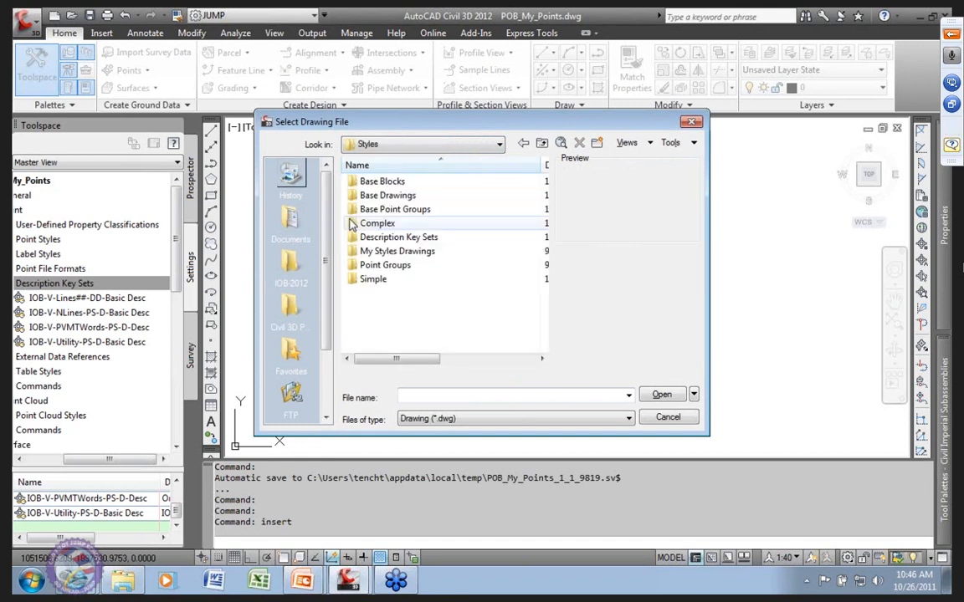
double_click(413, 237)
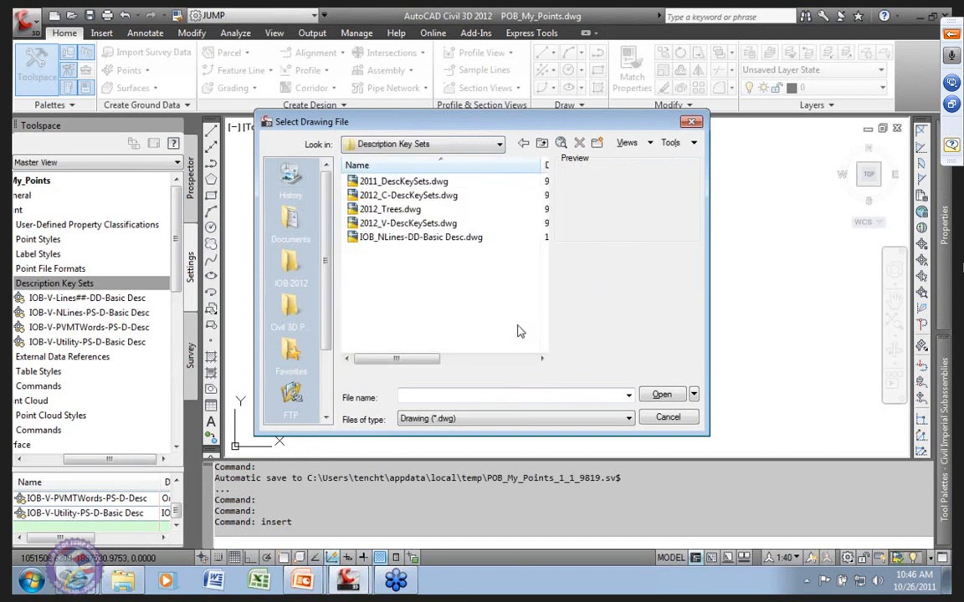
left_click(385, 239)
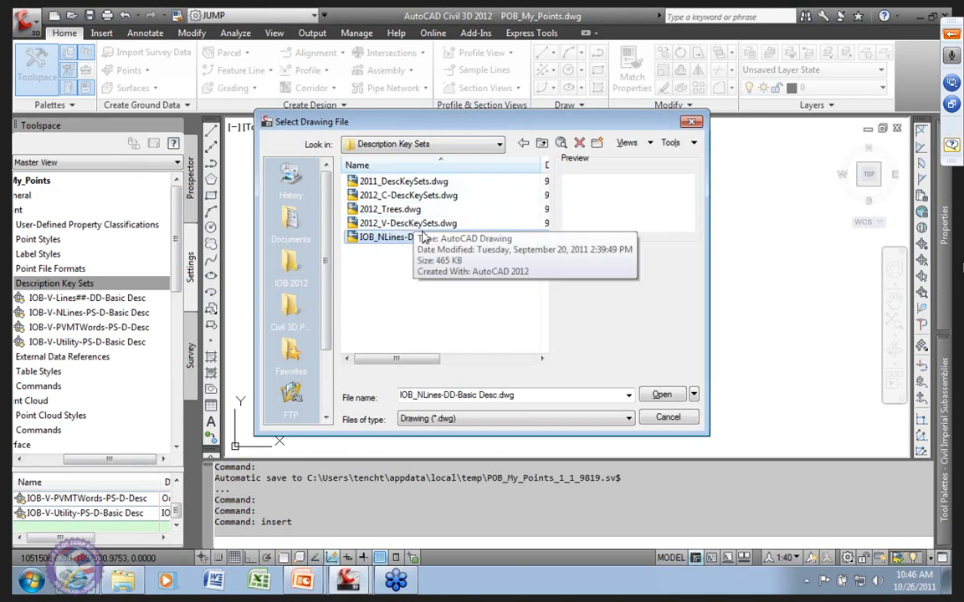
left_click(660, 396)
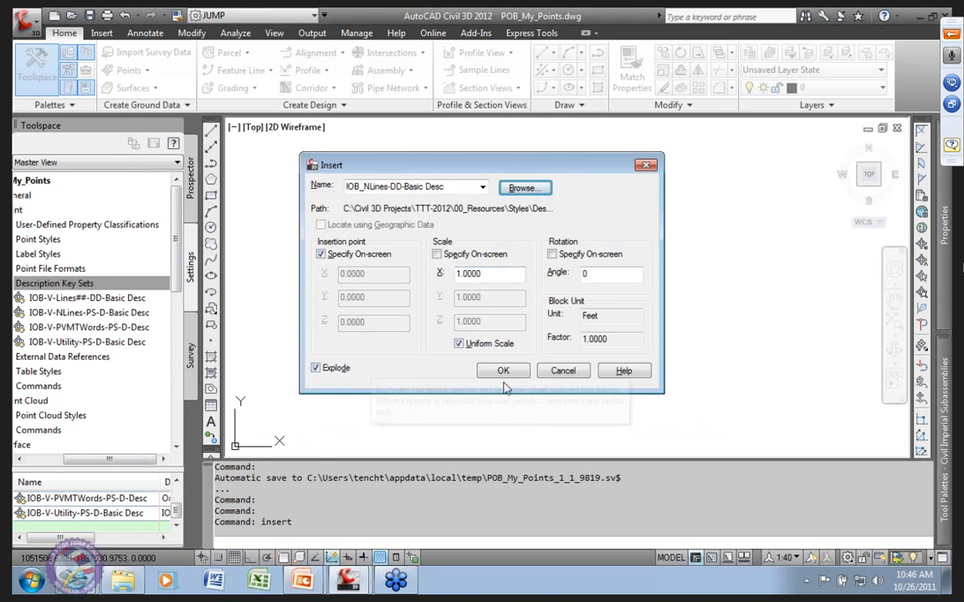
left_click(503, 372)
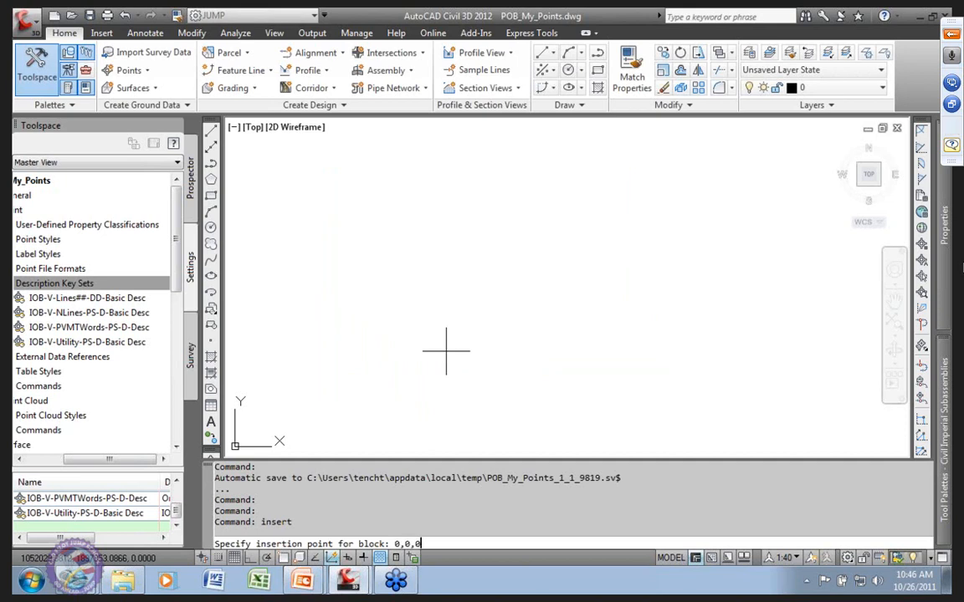
key("Return")
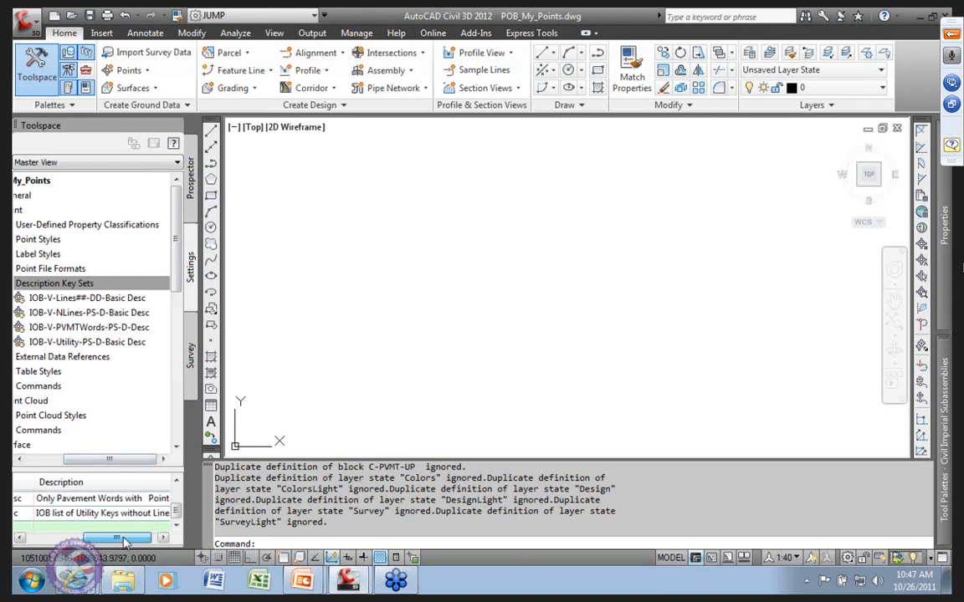
Step: Refresh the Description Key Sets collection and select the IOB-V-NLines-DD-Basic Desc set
right_click(63, 284)
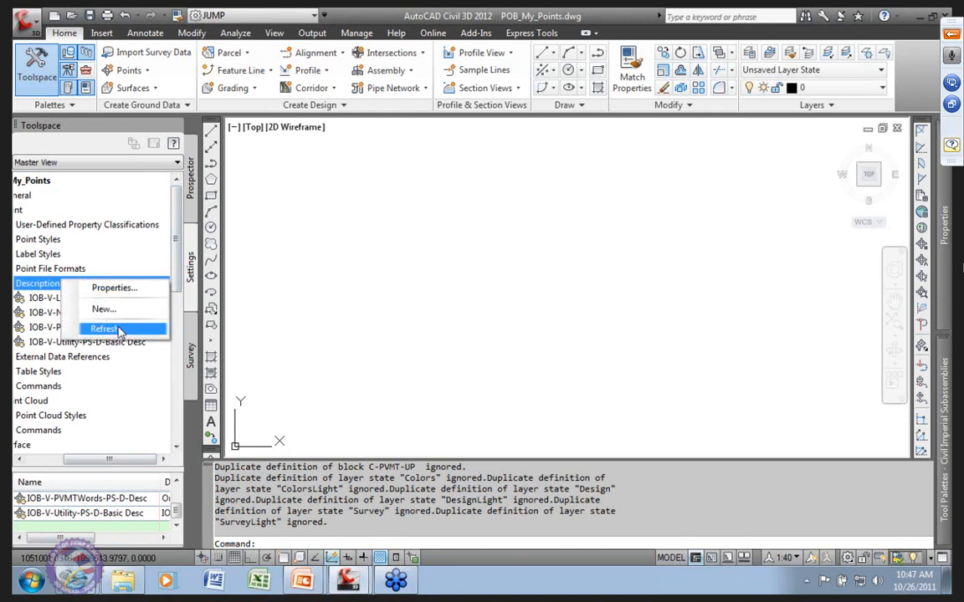
left_click(106, 328)
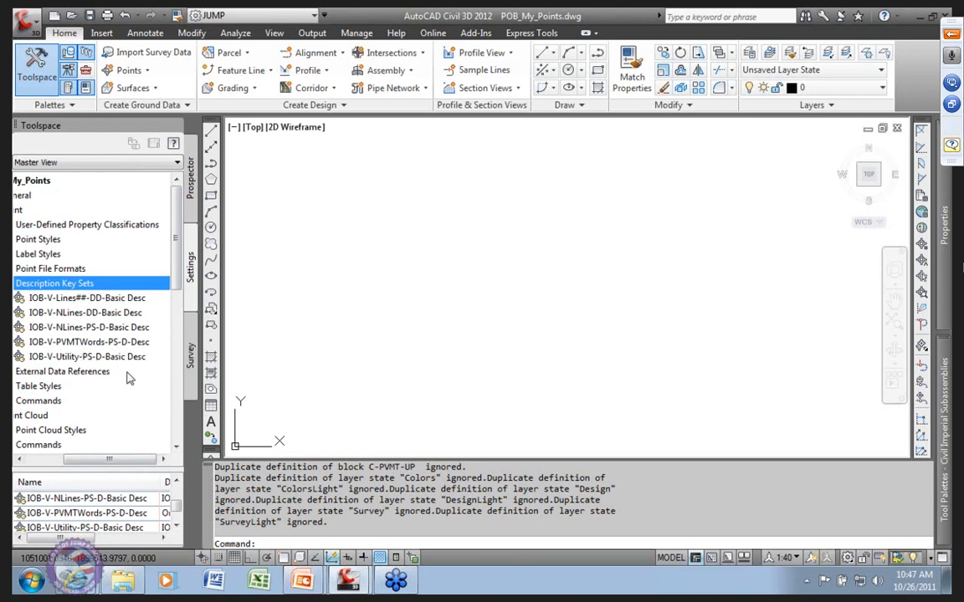
left_click(96, 314)
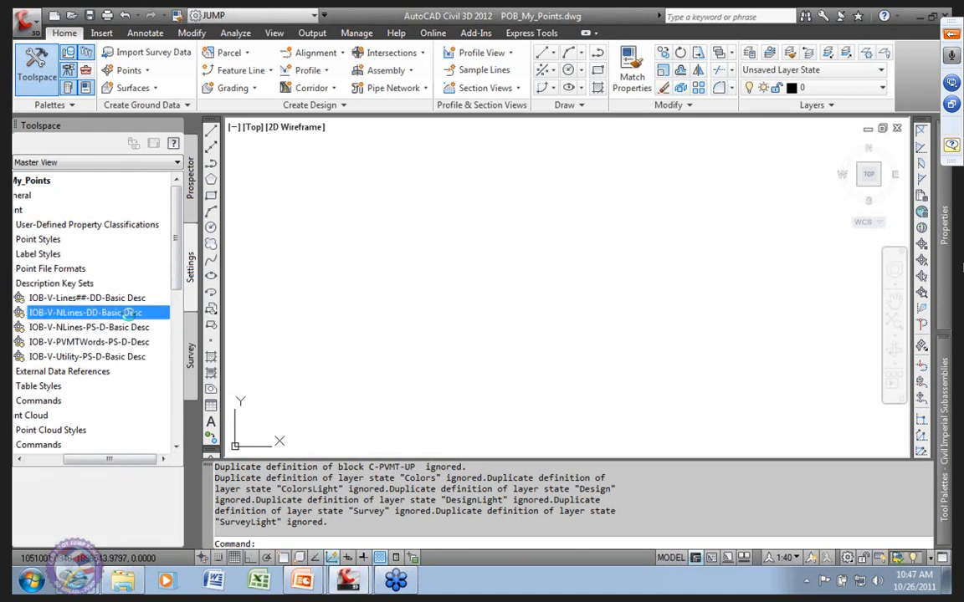
Step: Move IOB-V-NLines-DD-Basic Desc to first place in the description key sets search order and apply the change
left_click(72, 284)
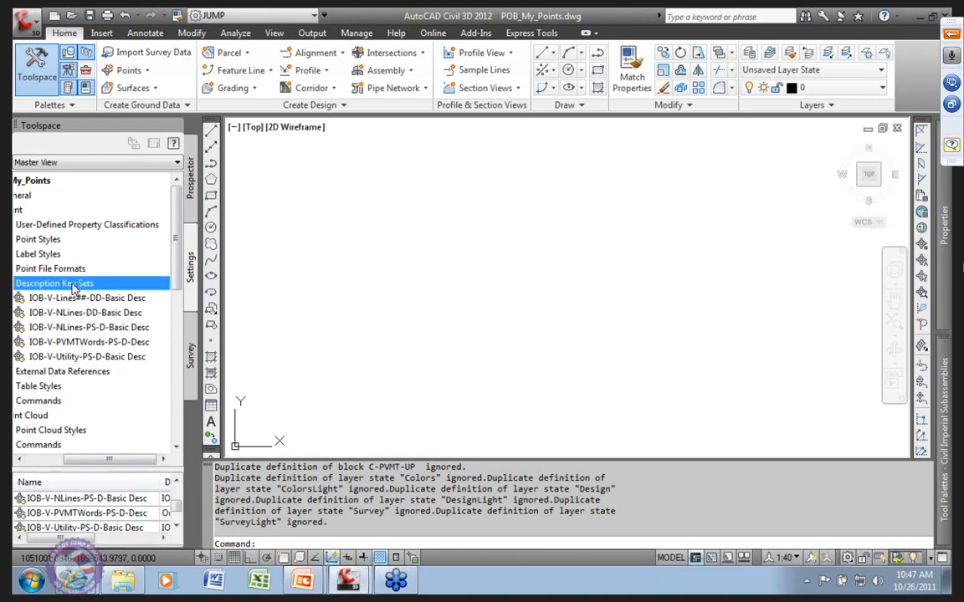
right_click(74, 286)
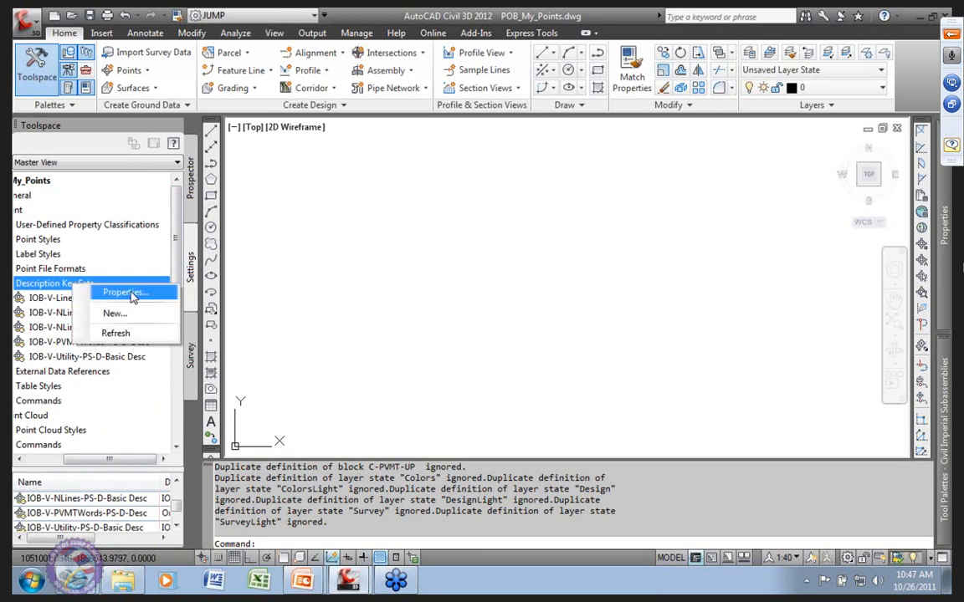
left_click(131, 293)
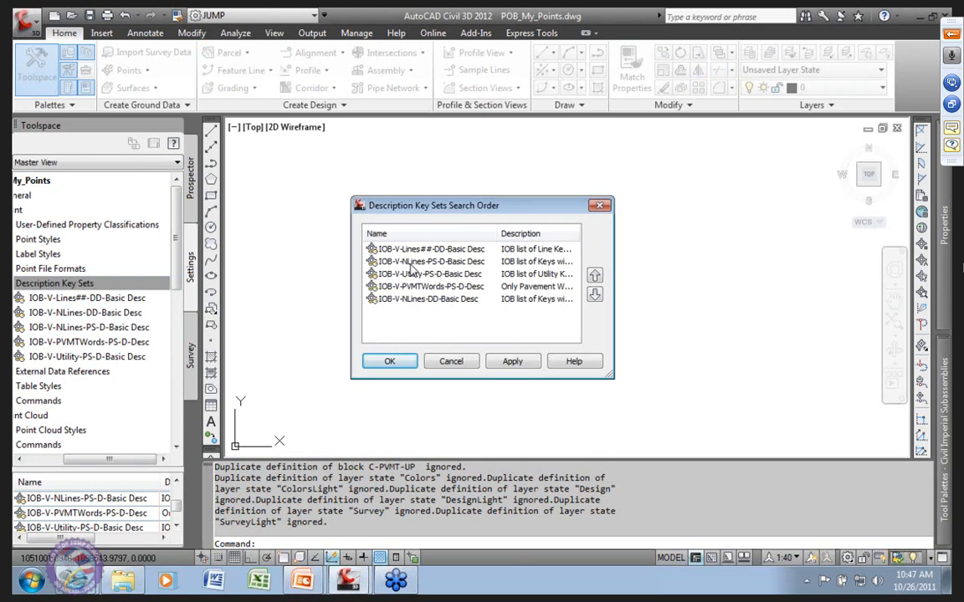
left_click(431, 302)
left_click(595, 277)
left_click(595, 276)
left_click(595, 276)
left_click(595, 276)
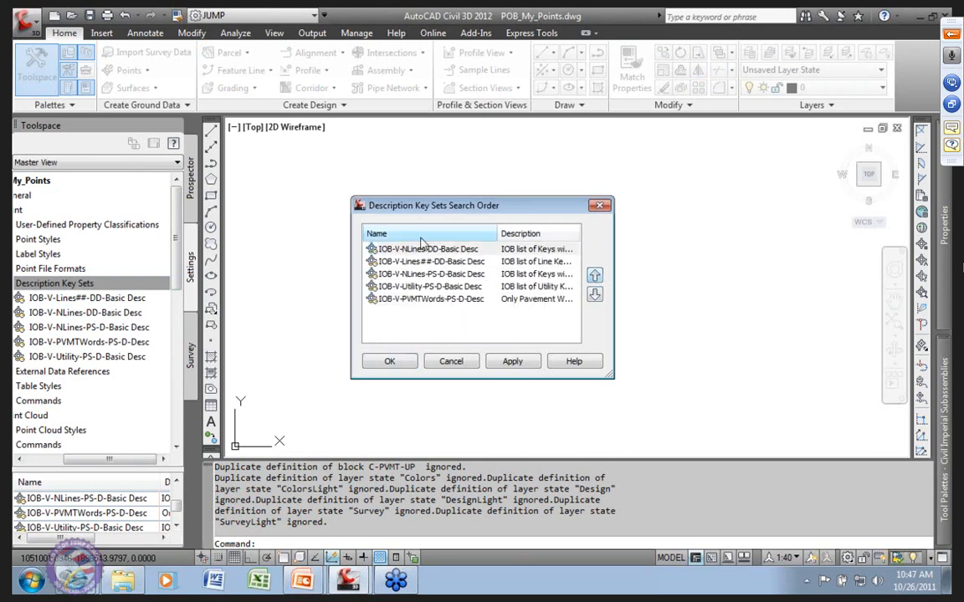
left_click(469, 251)
left_click(512, 362)
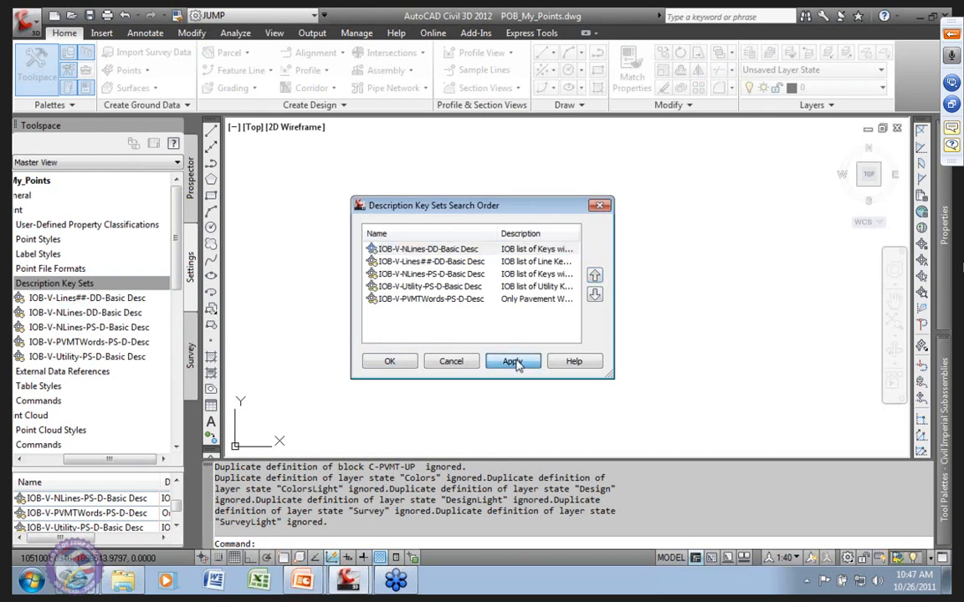
left_click(389, 362)
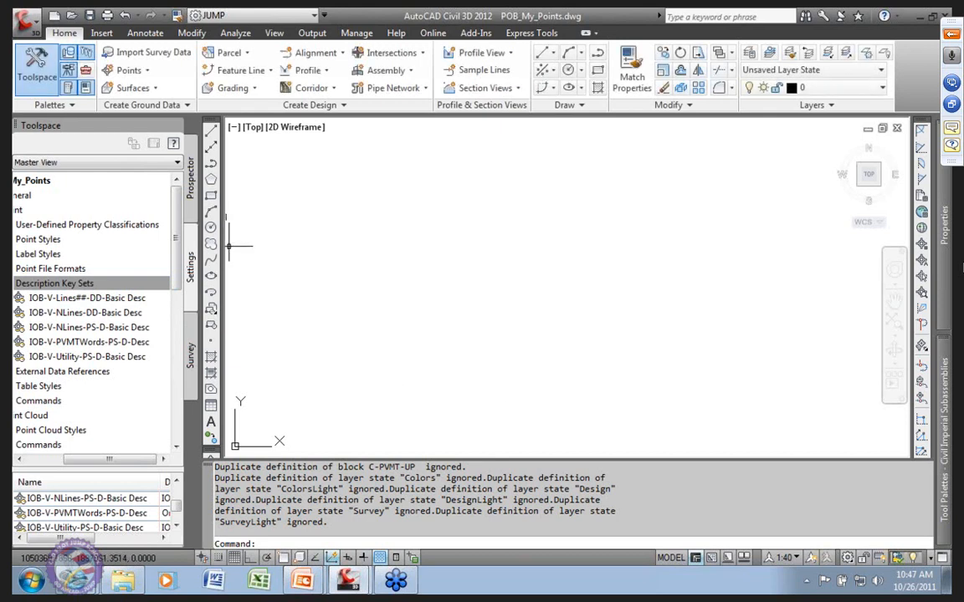
Step: Review the codes in the IOB-V-NLines-PS-D and IOB-V-Lines##-DD key sets, then collapse the Description Key Sets collection
left_click_drag(107, 460, 36, 417)
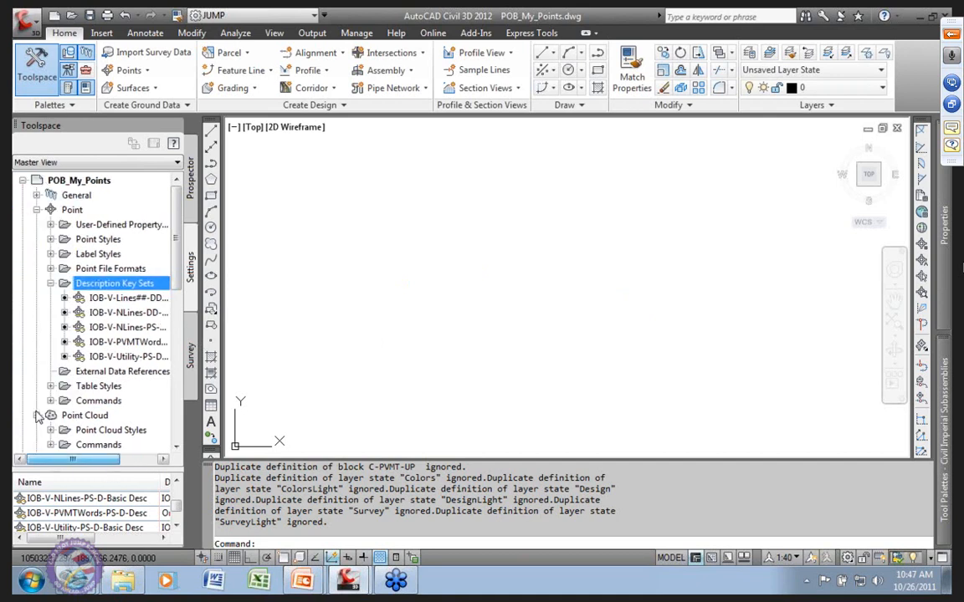
left_click(116, 327)
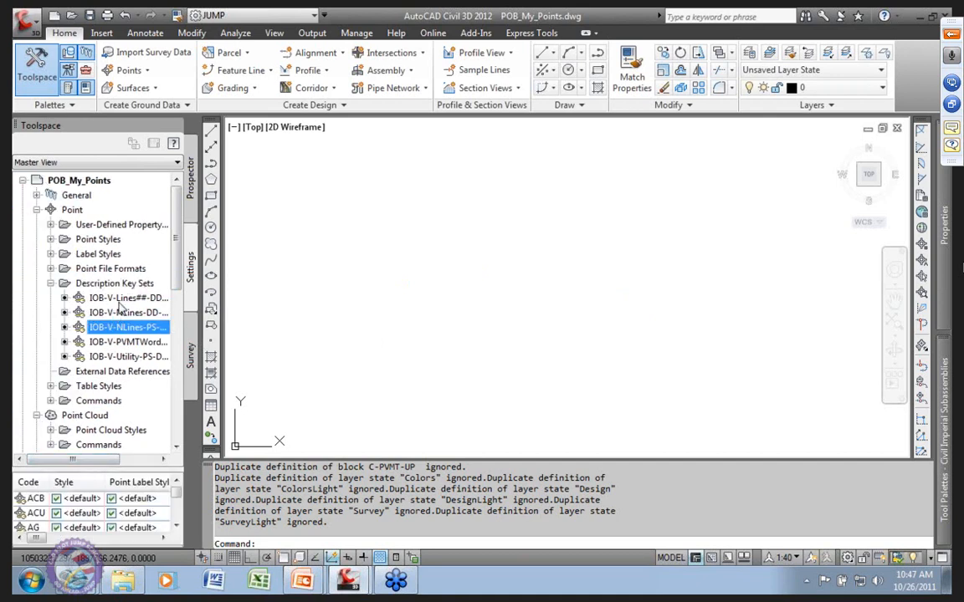
left_click(117, 299)
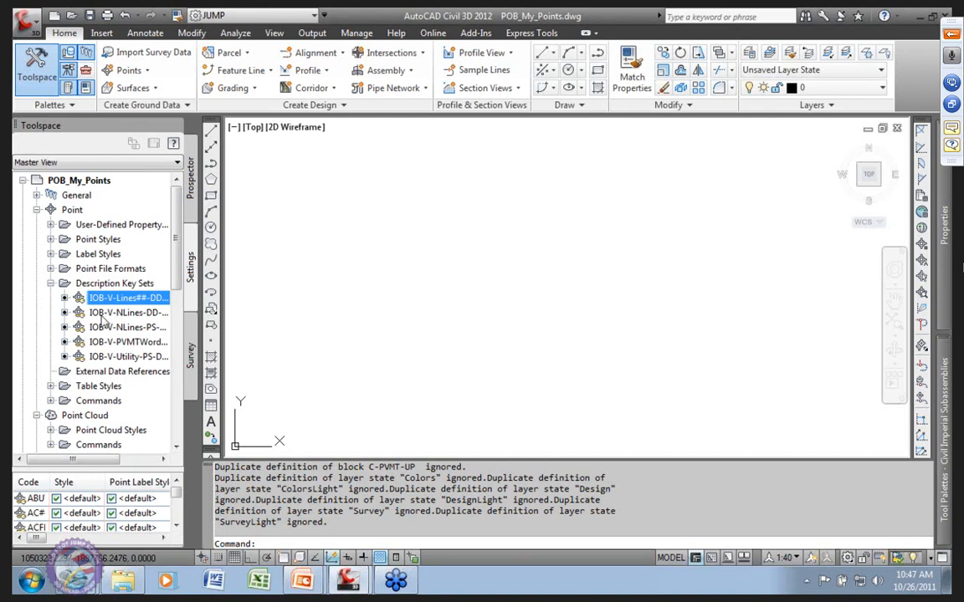
left_click(50, 283)
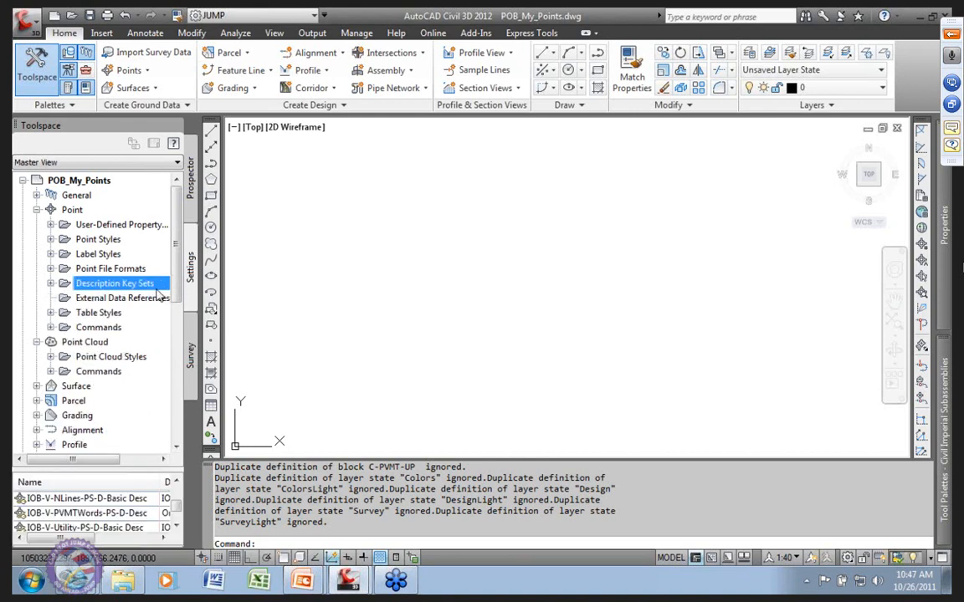
Step: Insert the JS01 survey database's survey points into the POB_My_Points drawing
left_click(192, 356)
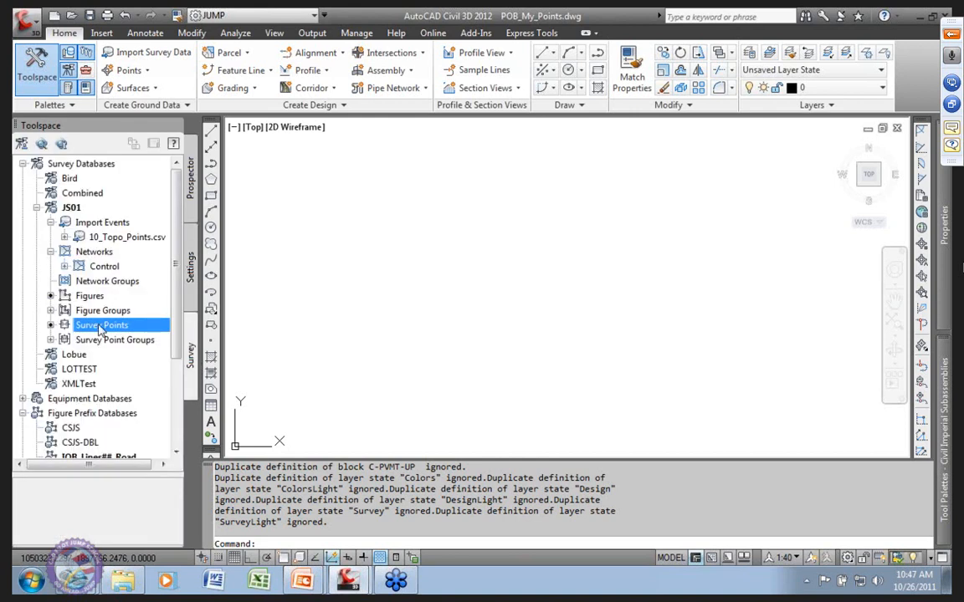
right_click(115, 327)
mouse_move(170, 378)
left_click(324, 418)
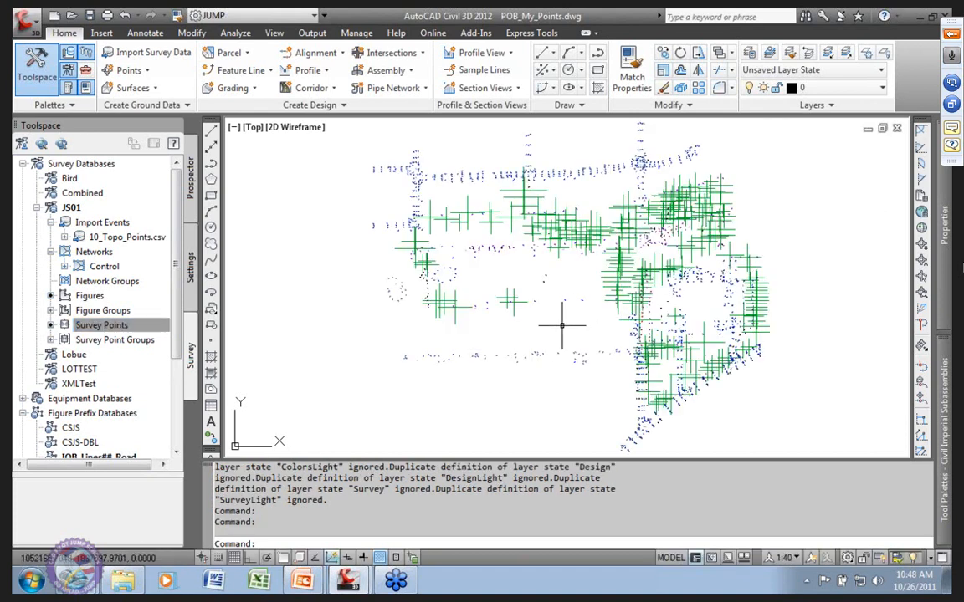
Step: Examine the inserted survey points across the site, comparing the large green cross markers with the small point markers
mouse_move(557, 323)
middle_mouse_down()
mouse_move(521, 365)
mouse_move(497, 344)
middle_mouse_up()
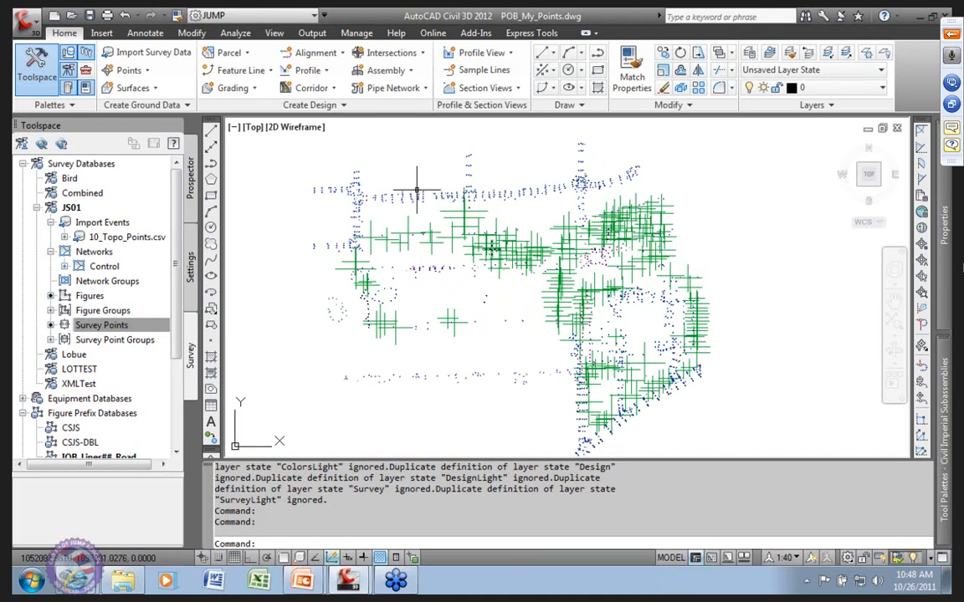
scroll(419, 180, "up", 3)
scroll(418, 180, "up", 5)
scroll(506, 230, "down", 10)
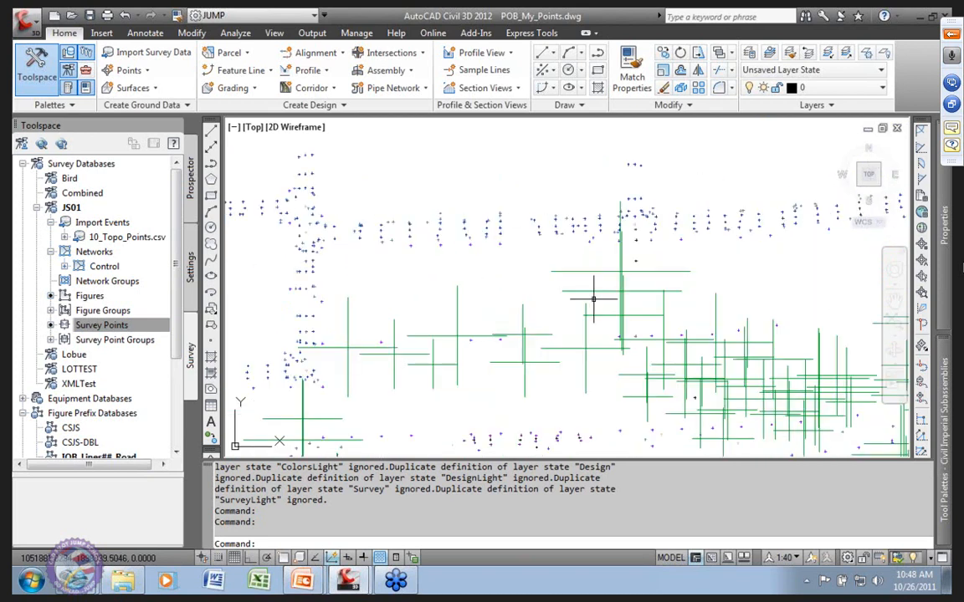
scroll(644, 309, "up", 5)
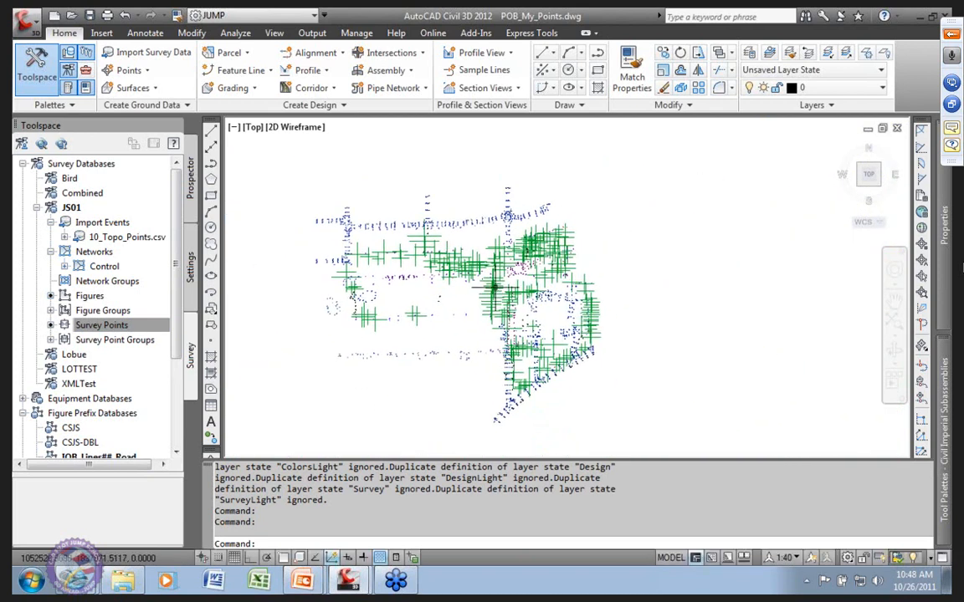
scroll(617, 286, "down", 6)
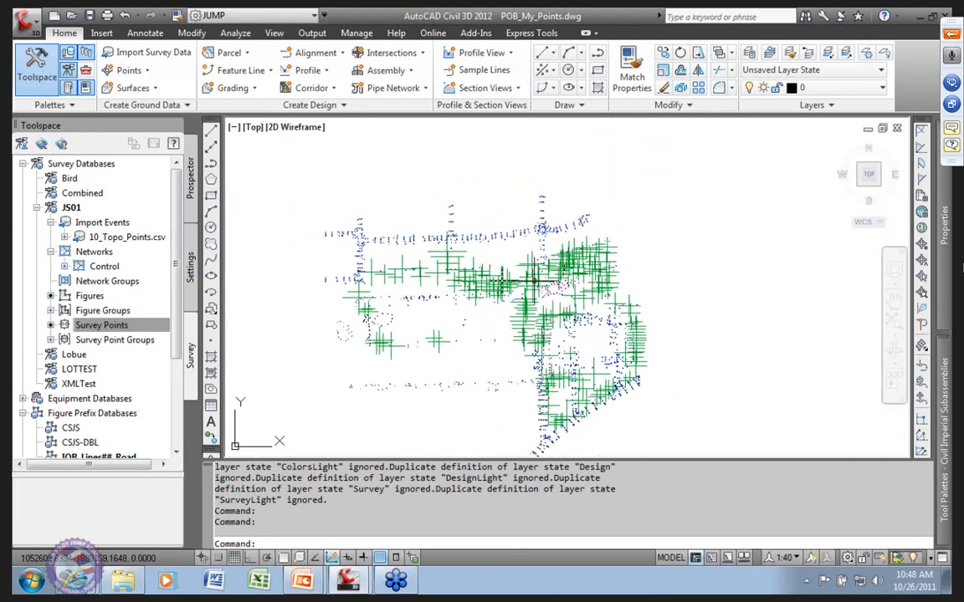
scroll(512, 251, "up", 4)
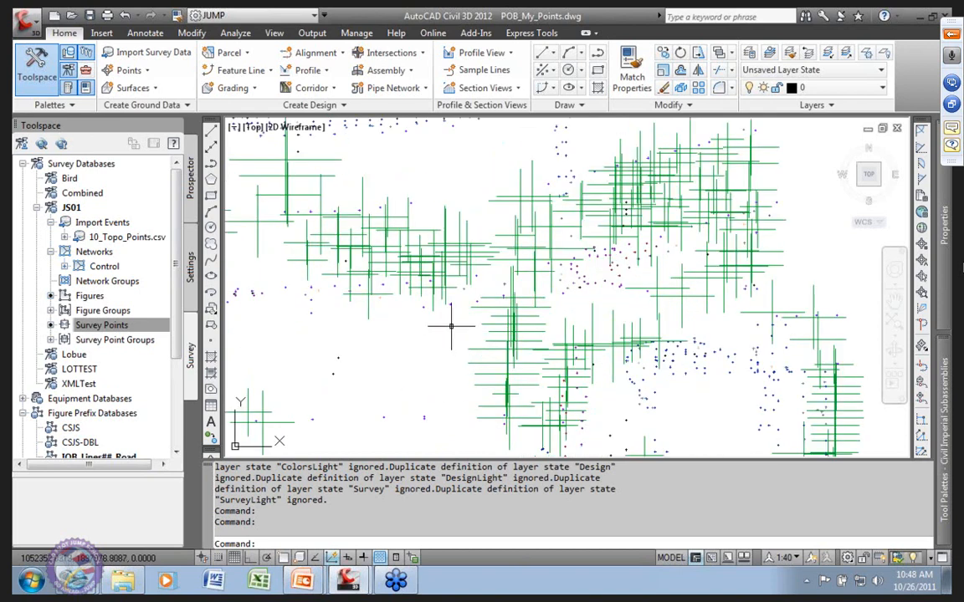
scroll(452, 325, "down", 4)
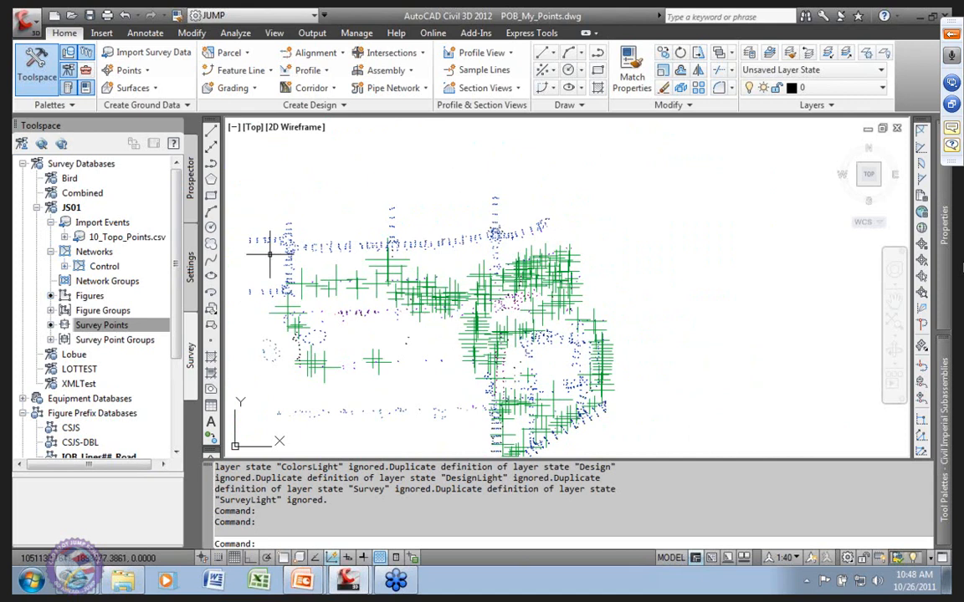
Step: Update all point groups in the POB_My_Points drawing and inspect the redrawn point markers up close
left_click(191, 193)
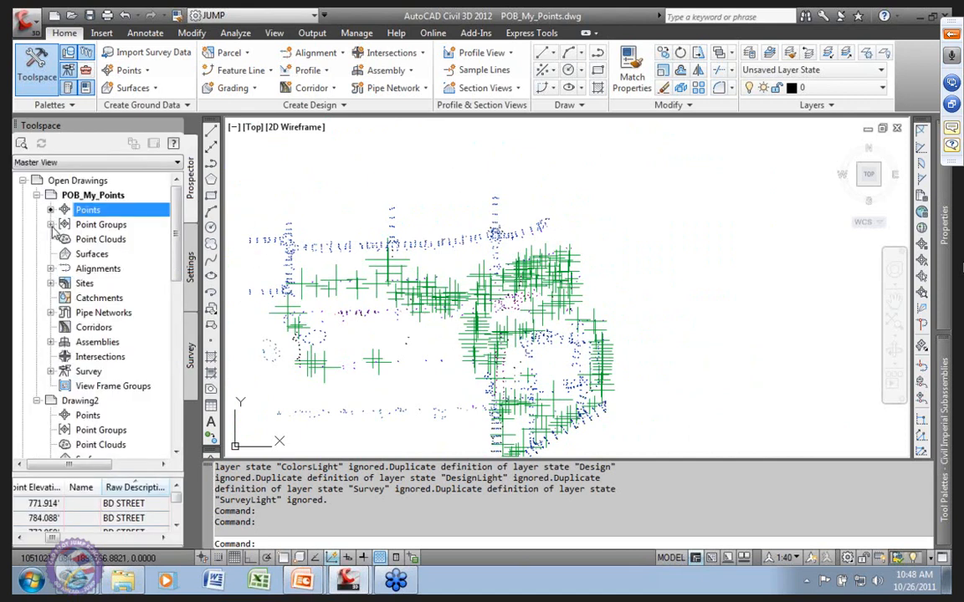
left_click(51, 224)
left_click(99, 224)
right_click(124, 225)
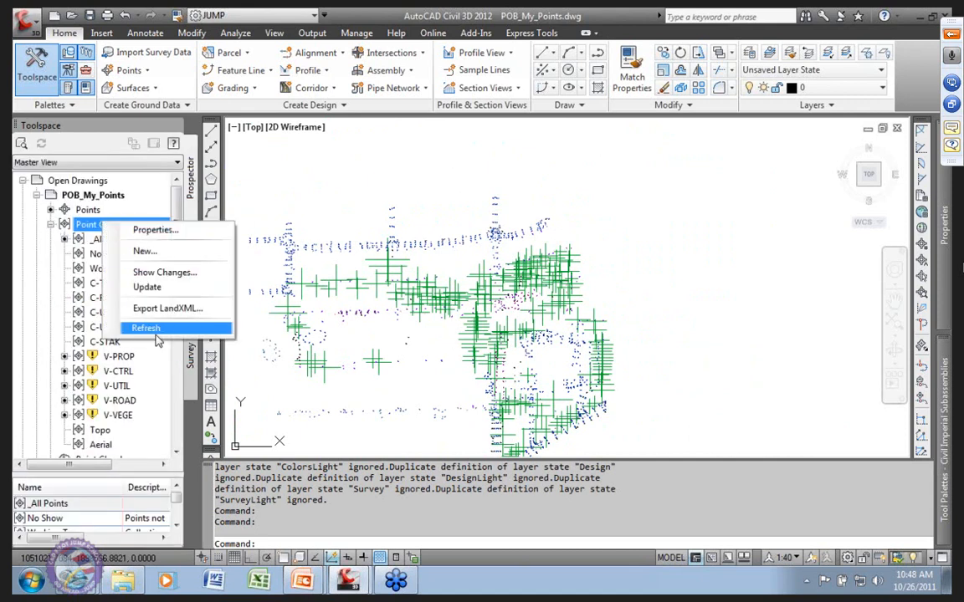
left_click(149, 287)
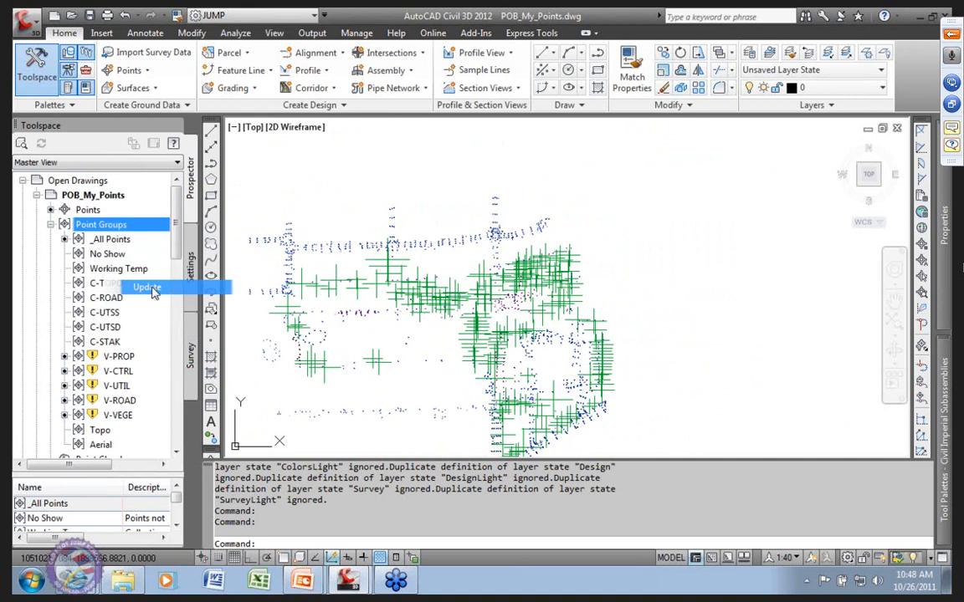
middle_click_drag(392, 294, 430, 316)
scroll(544, 322, "up", 5)
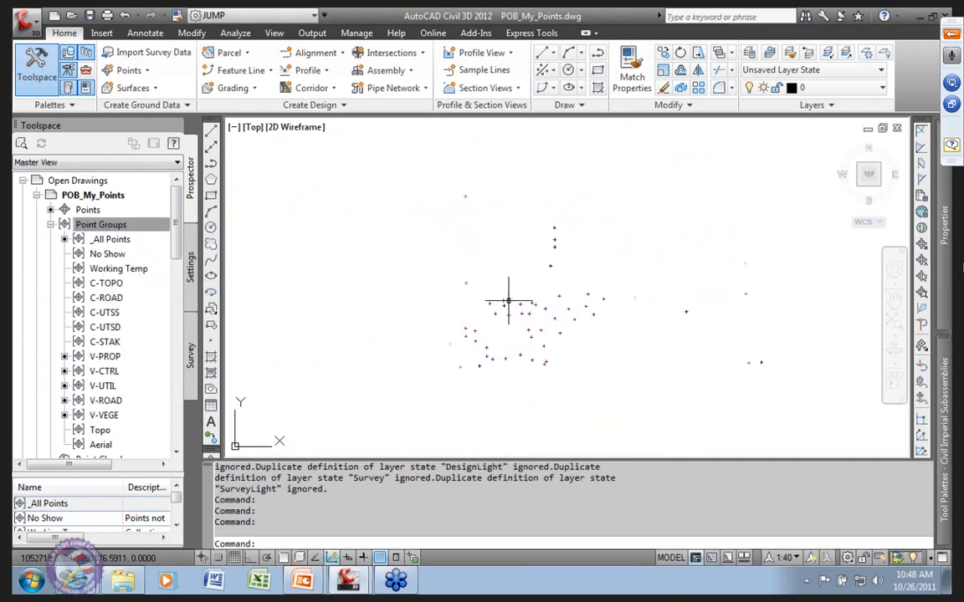
Step: Set the _All Points group's default point style to <none> and apply the change
scroll(494, 322, "up", 4)
scroll(683, 326, "down", 5)
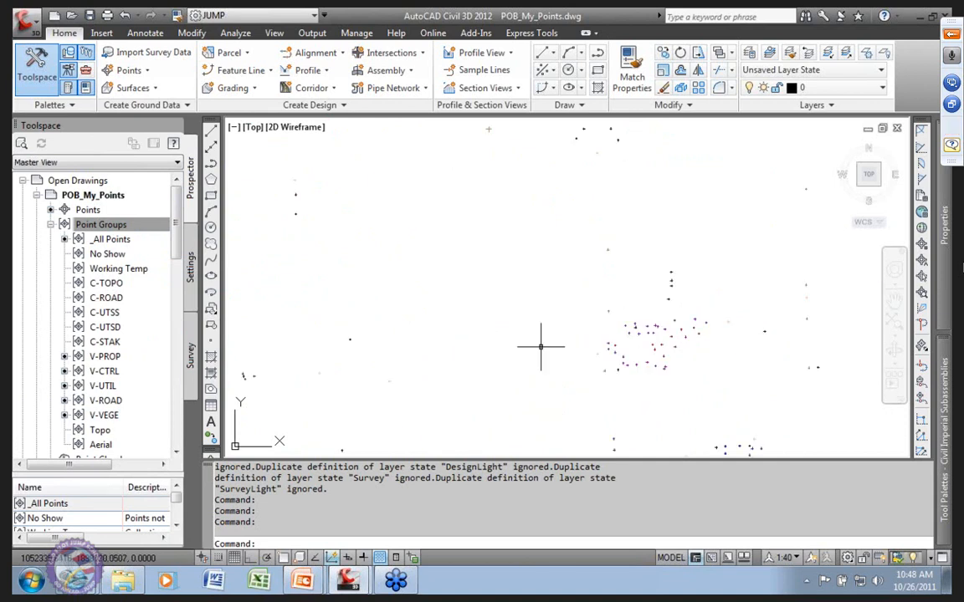
left_click(117, 241)
left_click_drag(117, 241, 419, 283)
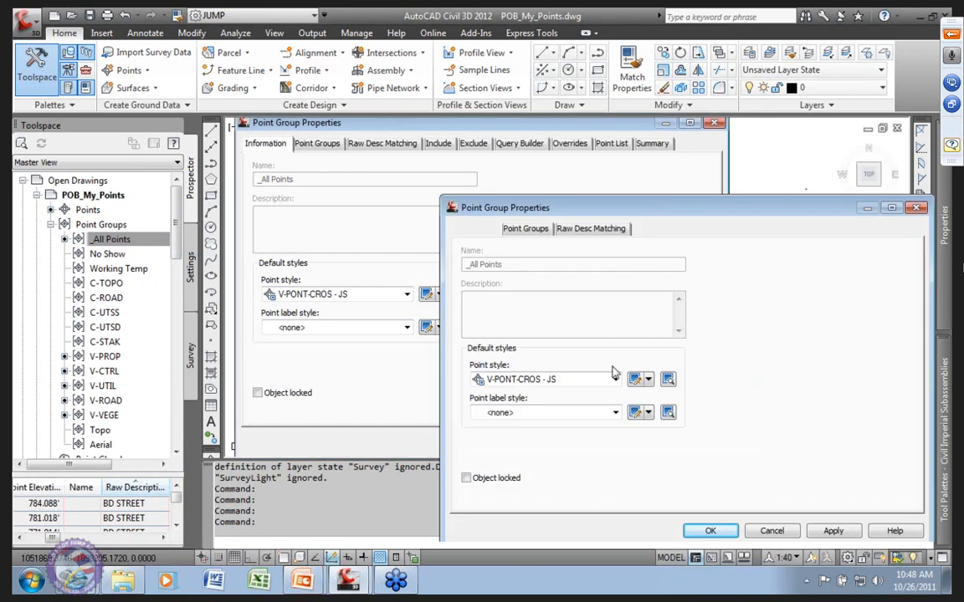
left_click(617, 381)
left_click_drag(670, 492, 670, 403)
left_click(516, 418)
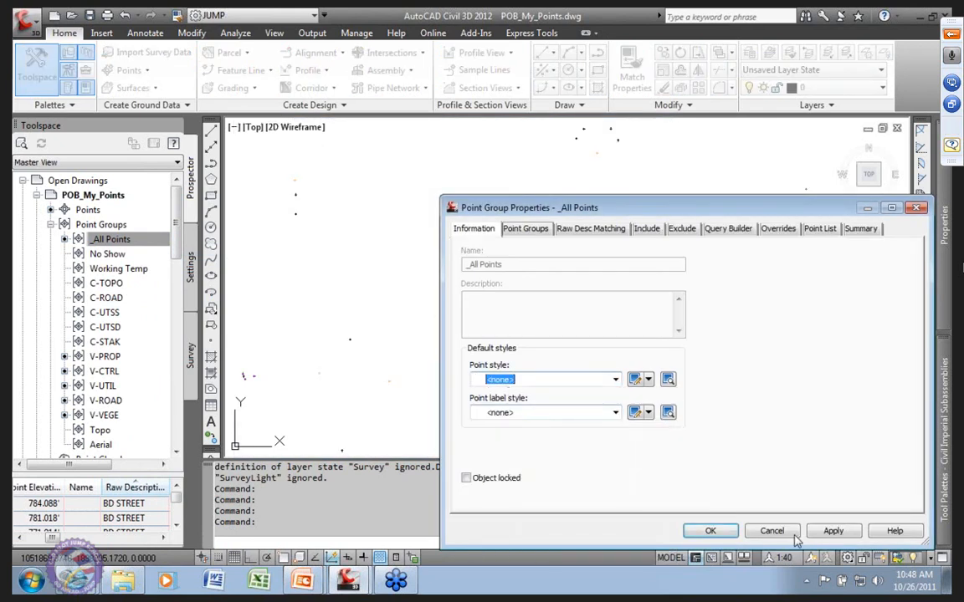
left_click(831, 531)
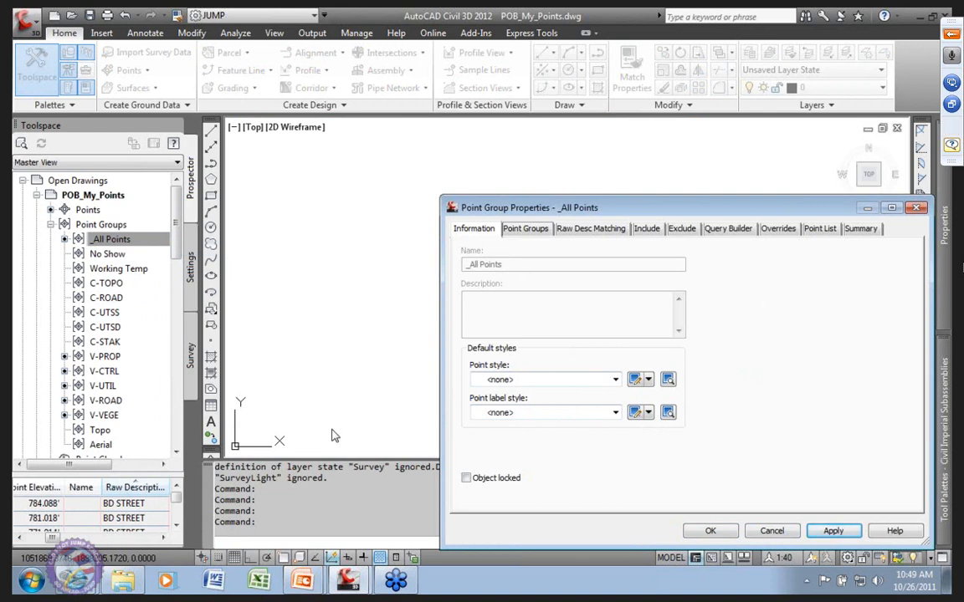
Step: Set the _All Points group's point label style to (Ex)S Elev Only - JS and accept the group properties
left_click(616, 413)
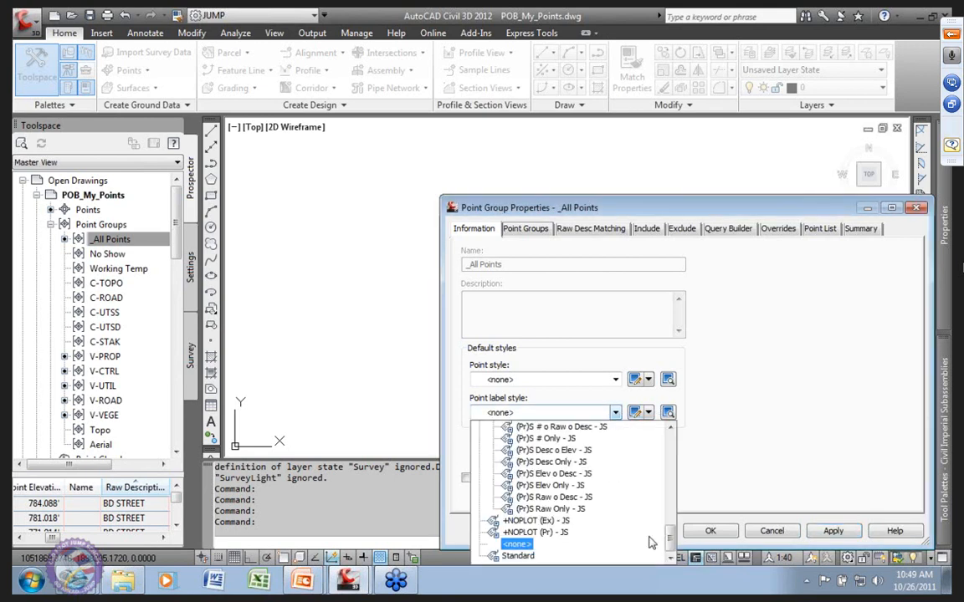
left_click_drag(673, 538, 670, 500)
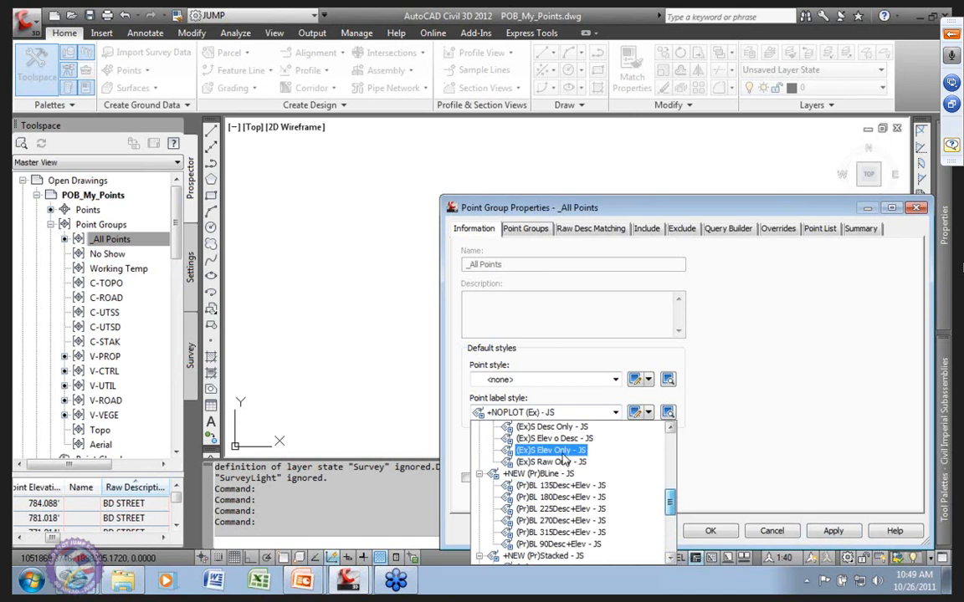
left_click(562, 457)
left_click(837, 532)
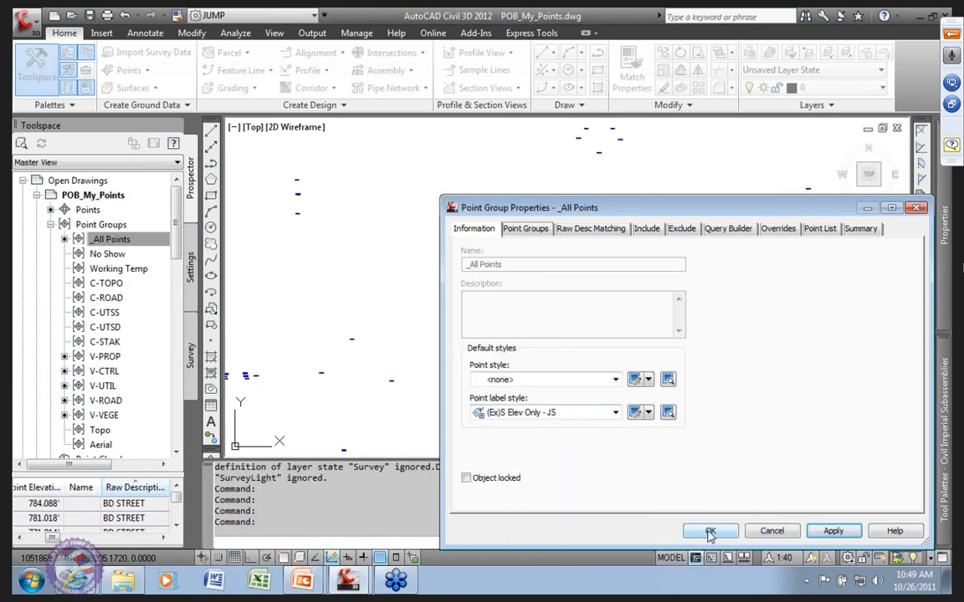
left_click(710, 532)
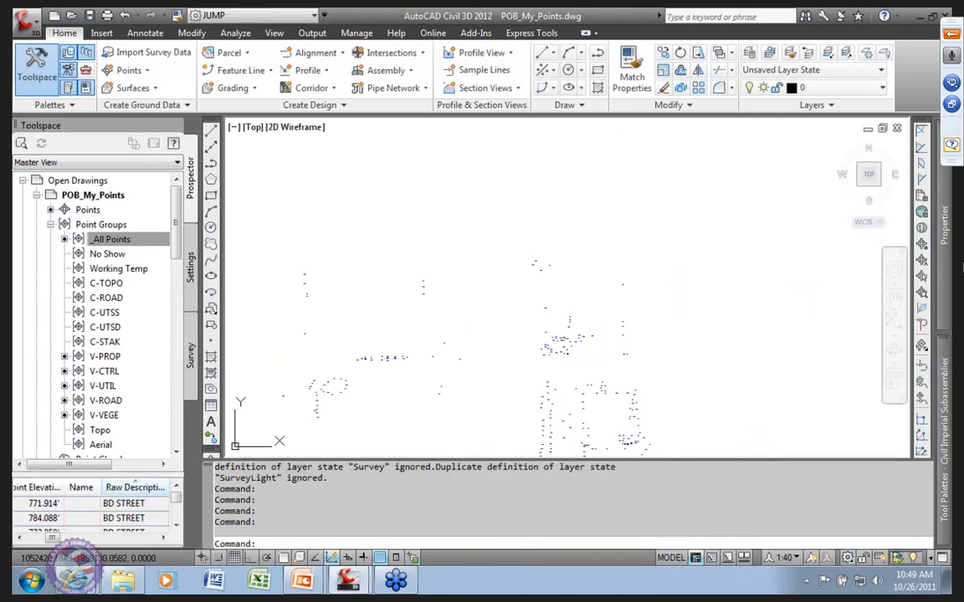
Step: Examine the elevation labels of the survey points up close and across the site
scroll(355, 268, "up", 5)
scroll(389, 294, "up", 6)
scroll(404, 281, "down", 5)
scroll(404, 280, "down", 5)
scroll(609, 339, "up", 3)
scroll(610, 339, "up", 5)
scroll(456, 273, "up", 2)
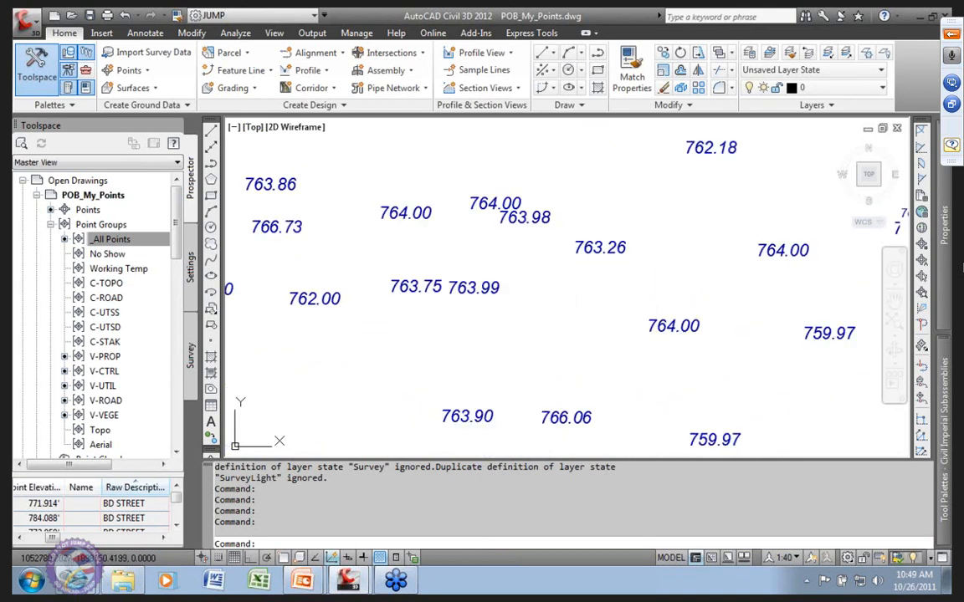
scroll(376, 279, "down", 7)
scroll(503, 332, "down", 5)
Step: Update all point groups in the POB_My_Points drawing
right_click(117, 239)
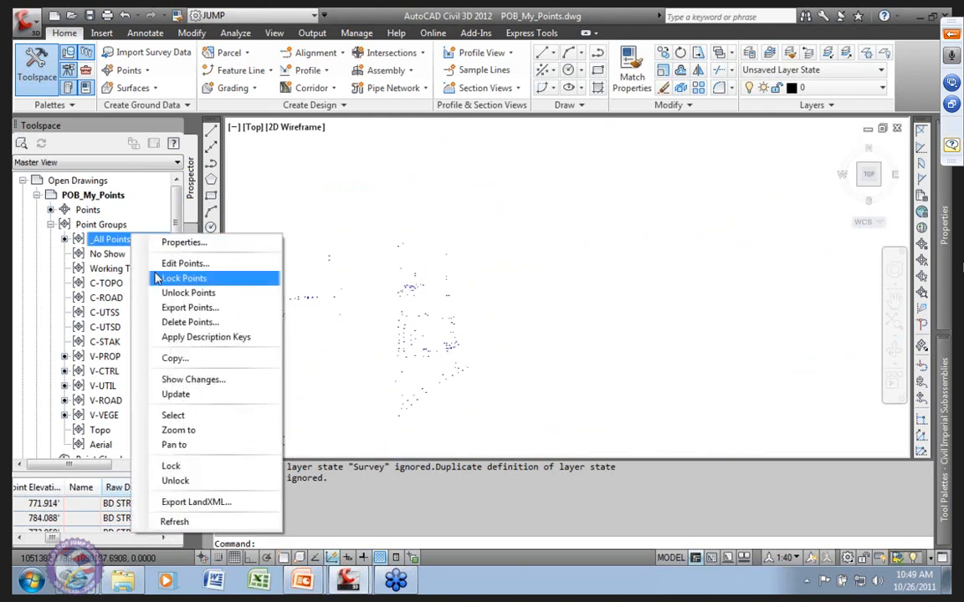
right_click(111, 226)
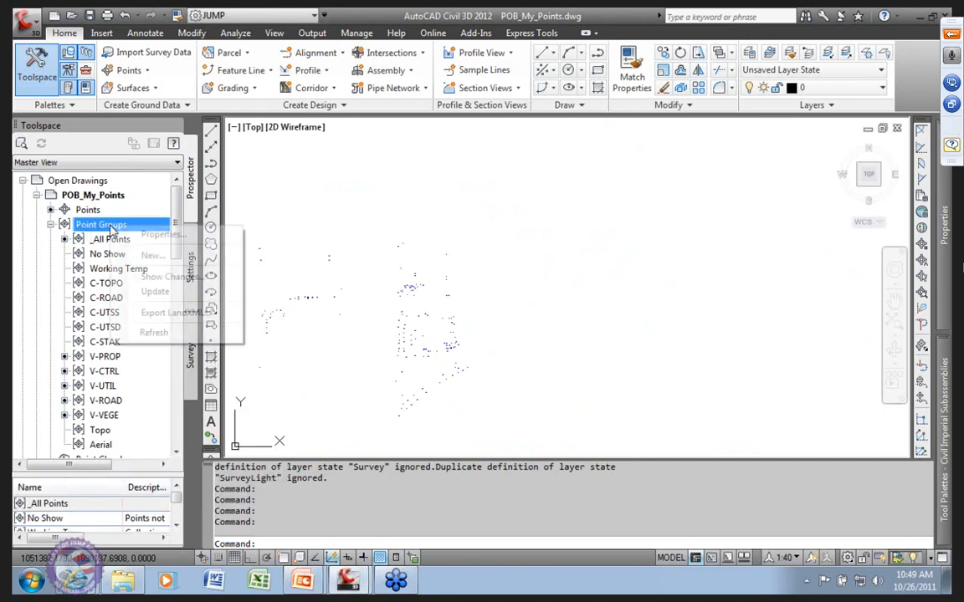
left_click(156, 291)
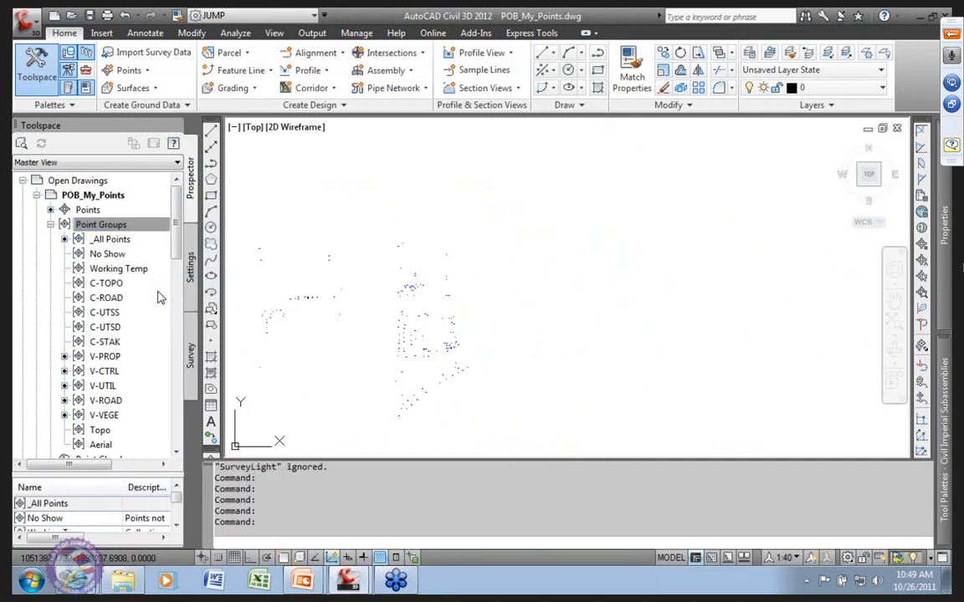
Step: Inspect the point labels in several parts of the site after the point group update
middle_click_drag(365, 301, 462, 326)
scroll(377, 286, "up", 6)
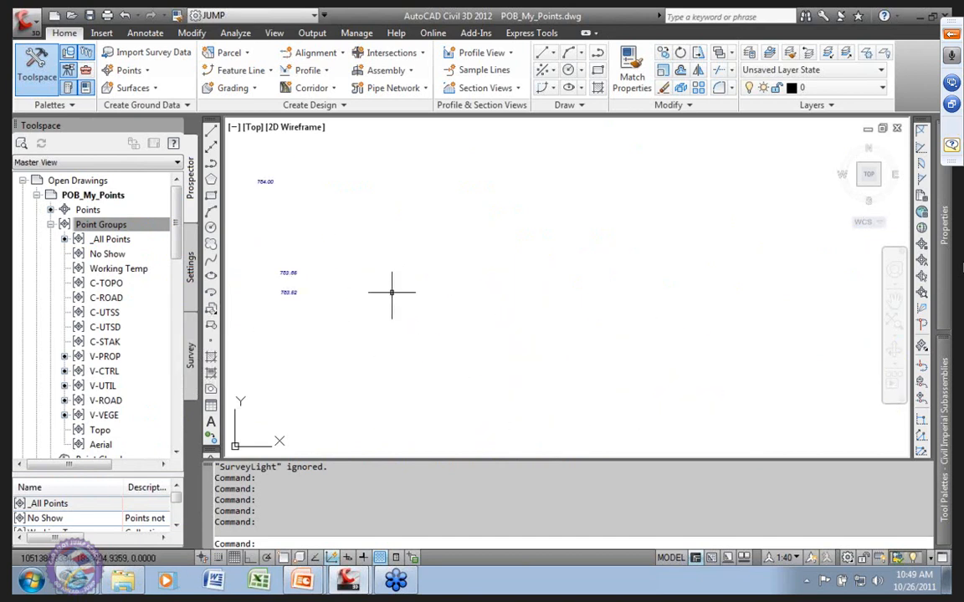
scroll(391, 292, "down", 5)
scroll(494, 298, "up", 5)
scroll(493, 298, "up", 2)
scroll(574, 312, "up", 4)
mouse_move(740, 288)
middle_mouse_down()
mouse_move(750, 281)
mouse_move(697, 288)
middle_mouse_up()
scroll(697, 291, "up", 2)
scroll(707, 288, "up", 5)
scroll(707, 286, "down", 10)
middle_click_drag(505, 299, 458, 286)
scroll(497, 288, "up", 3)
scroll(551, 354, "down", 5)
scroll(551, 354, "down", 4)
mouse_move(565, 376)
middle_mouse_down()
mouse_move(474, 293)
mouse_move(437, 299)
mouse_move(420, 317)
middle_mouse_up()
Step: Insert the JS01 survey database's figures into the POB_My_Points drawing
left_click(191, 355)
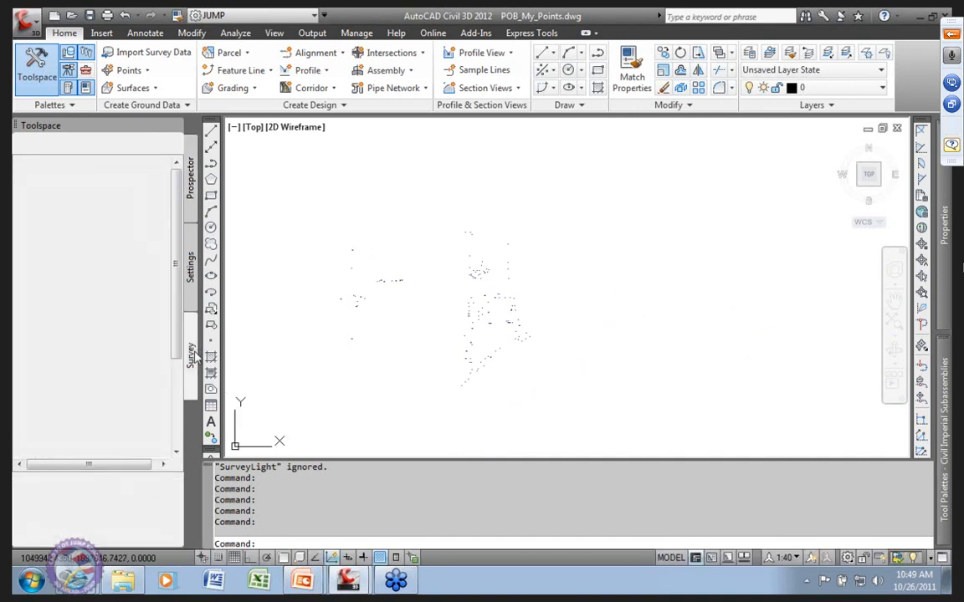
left_click(92, 297)
right_click(99, 301)
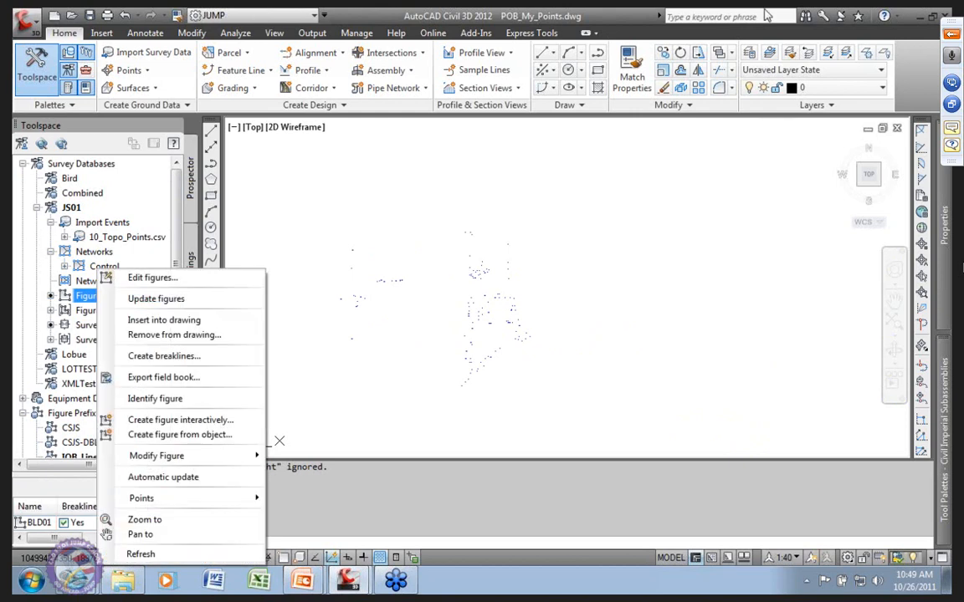
left_click(164, 320)
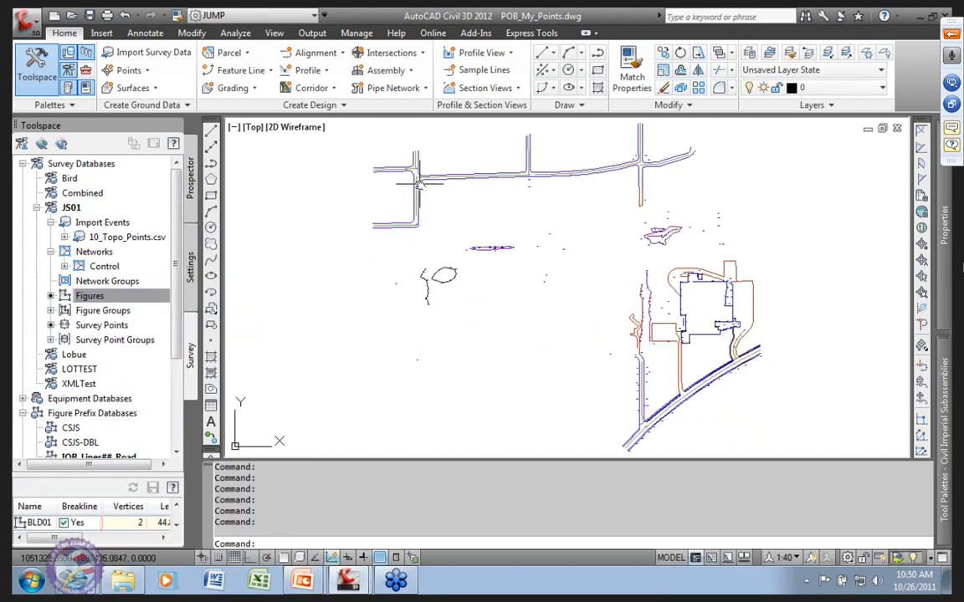
Step: Examine the inserted road figures and their elevation labels at the intersections and along the road
scroll(405, 226, "up", 5)
scroll(404, 226, "up", 4)
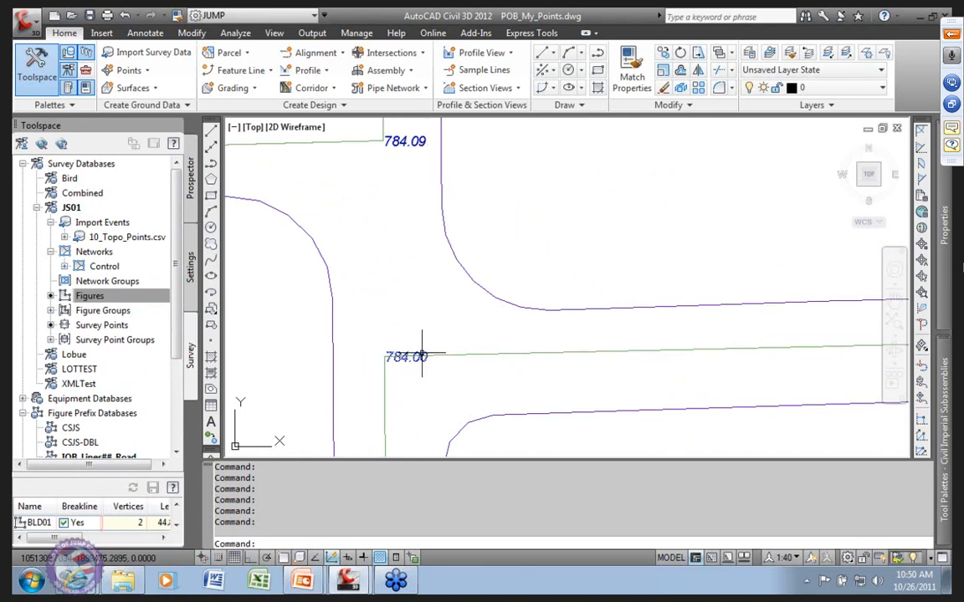
scroll(540, 357, "down", 2)
scroll(764, 372, "down", 4)
middle_click_drag(803, 391, 470, 321)
scroll(588, 296, "up", 6)
scroll(555, 293, "up", 3)
scroll(596, 350, "down", 6)
scroll(644, 373, "down", 5)
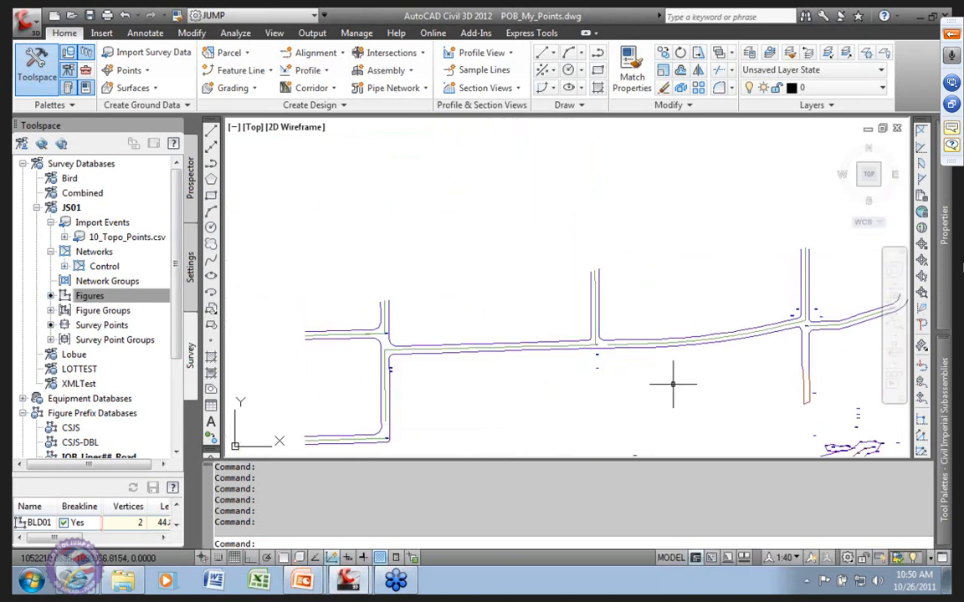
scroll(636, 351, "up", 5)
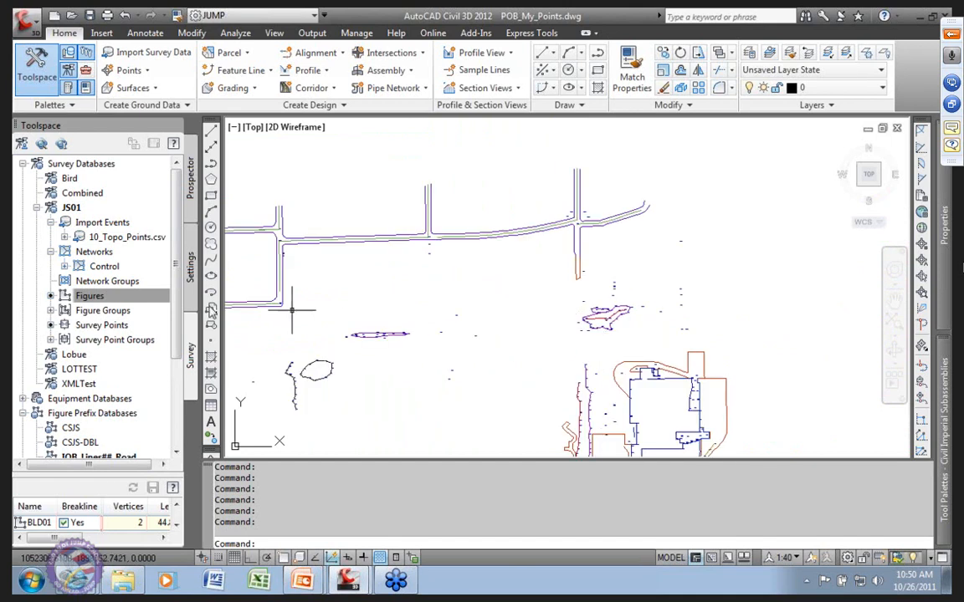
Step: Review the _All Points group's default styles, include criteria, point group list and point list, leaving the properties unchanged
left_click(192, 192)
left_click(114, 242)
right_click(130, 241)
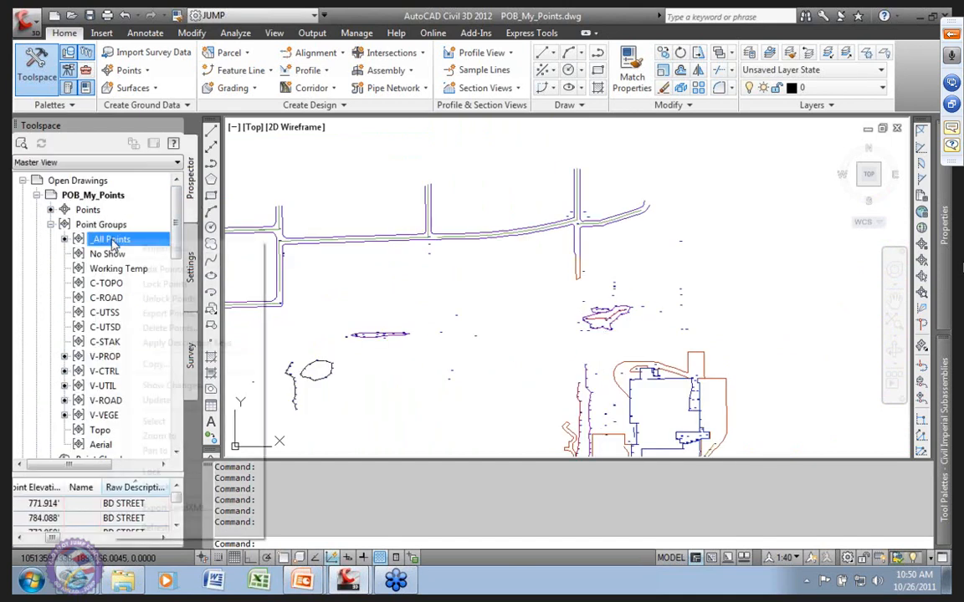
left_click(162, 248)
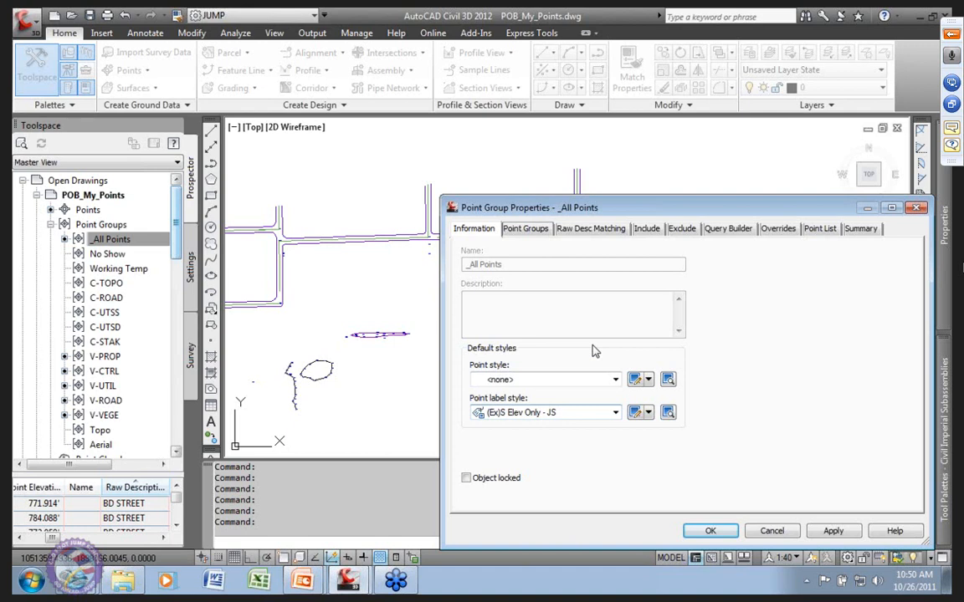
left_click(646, 229)
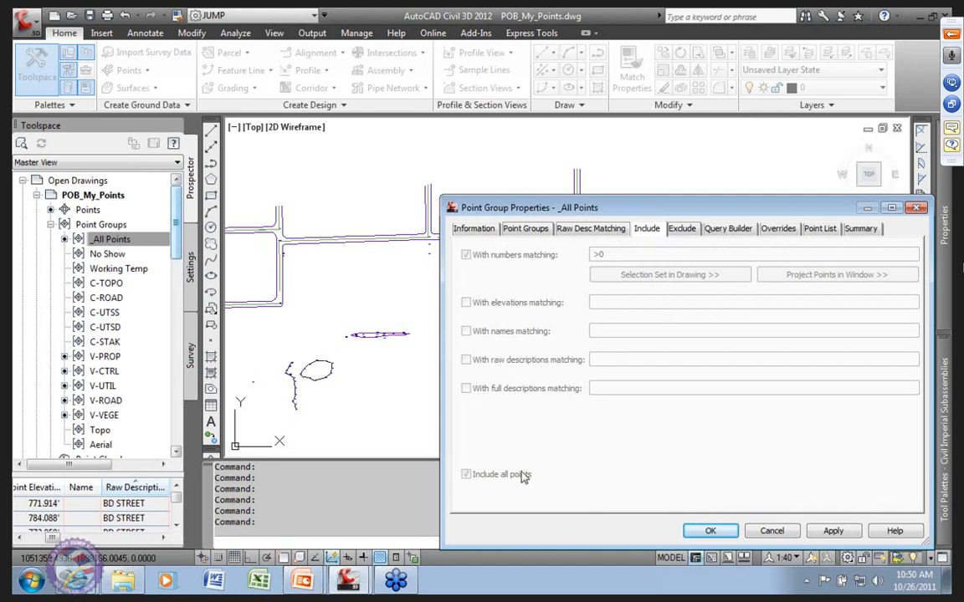
left_click(474, 228)
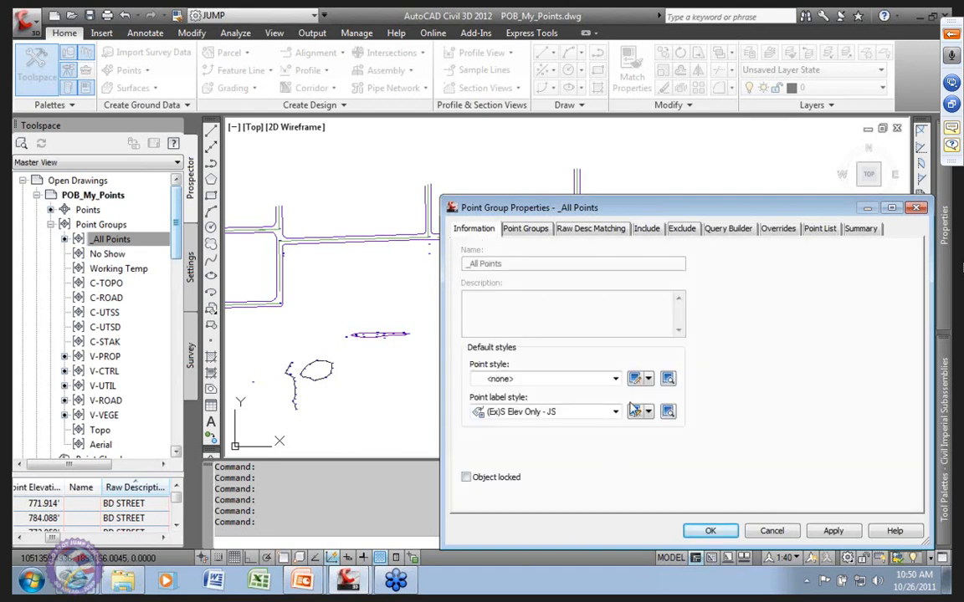
left_click(536, 229)
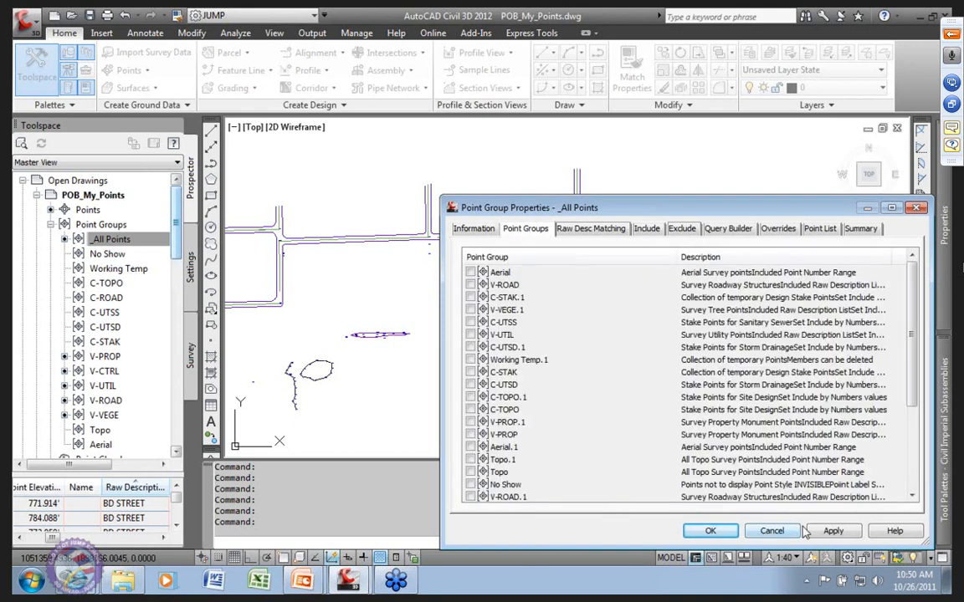
left_click(649, 230)
left_click(819, 230)
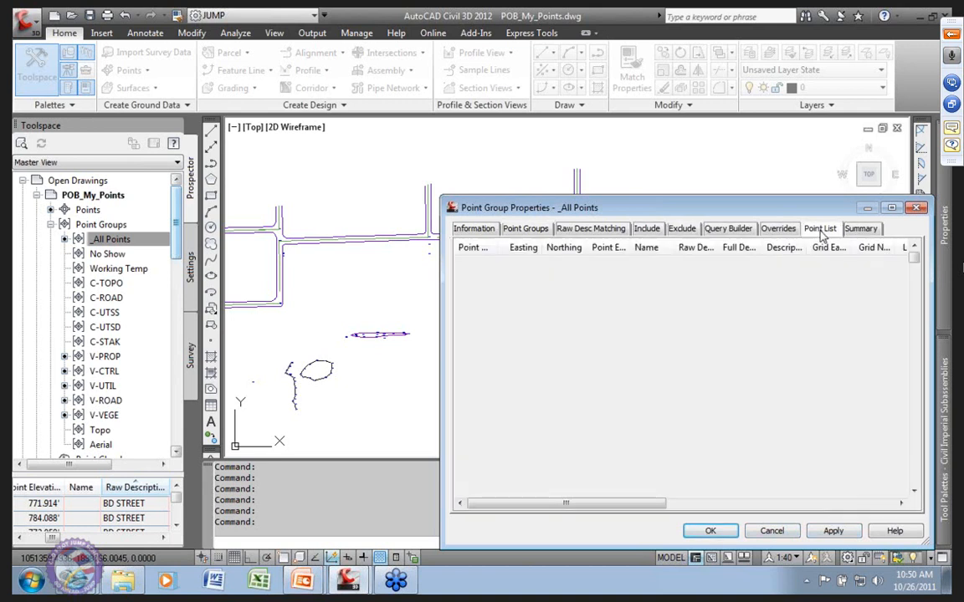
left_click_drag(913, 258, 916, 490)
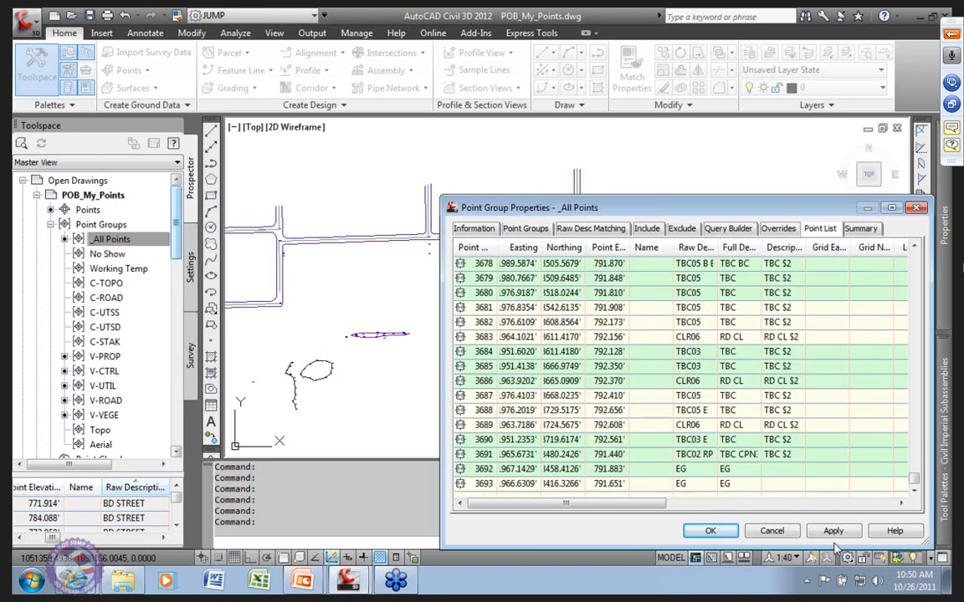
left_click(772, 530)
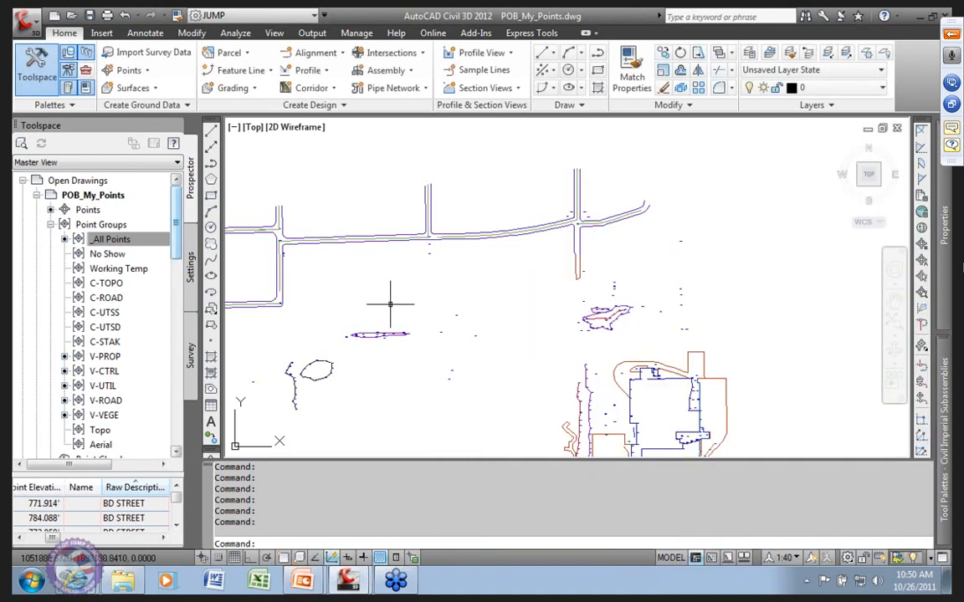
Step: Check the _All Points group for pending point group changes
scroll(393, 314, "down", 3)
scroll(401, 317, "up", 2)
left_click(122, 240)
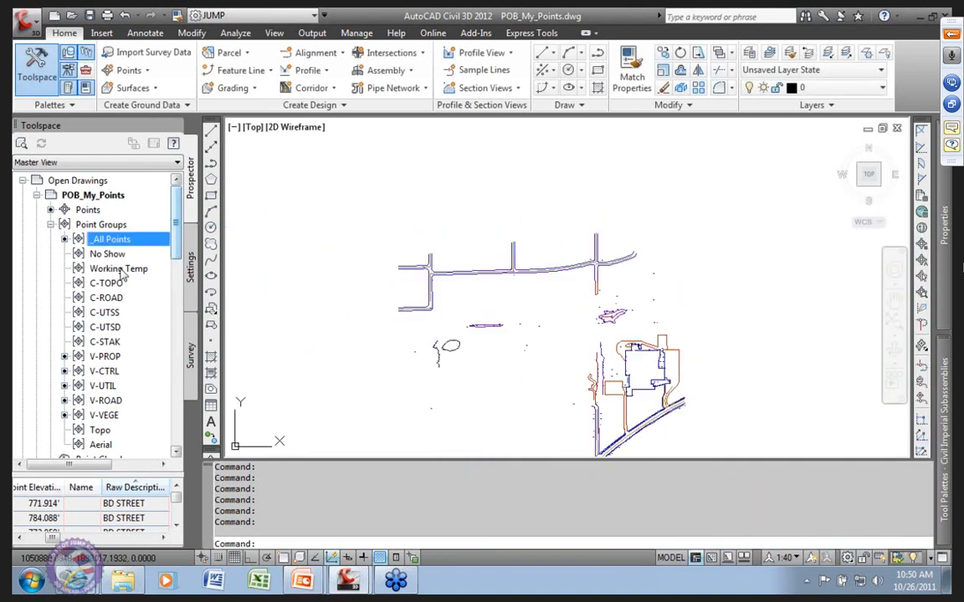
right_click(100, 240)
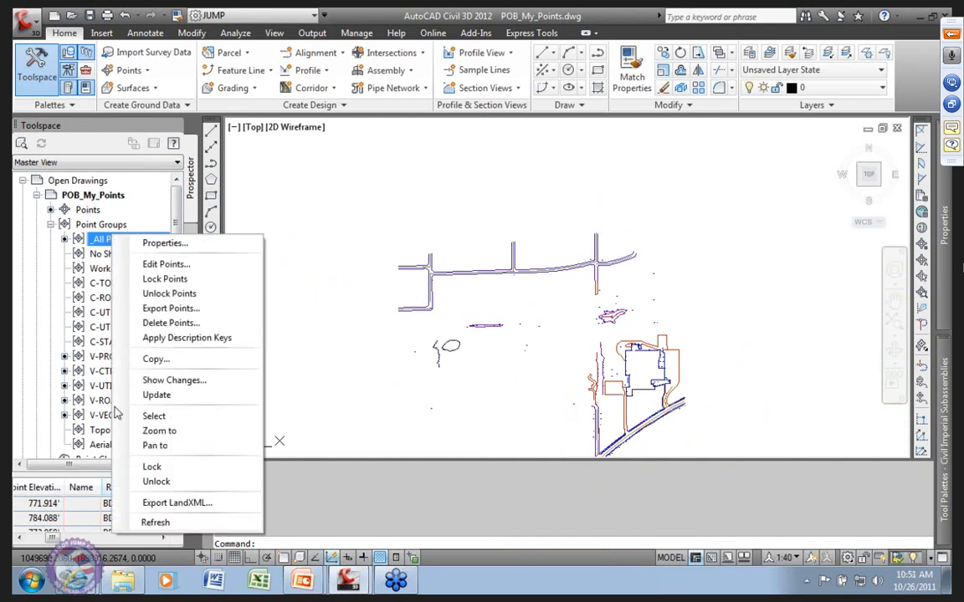
left_click(194, 382)
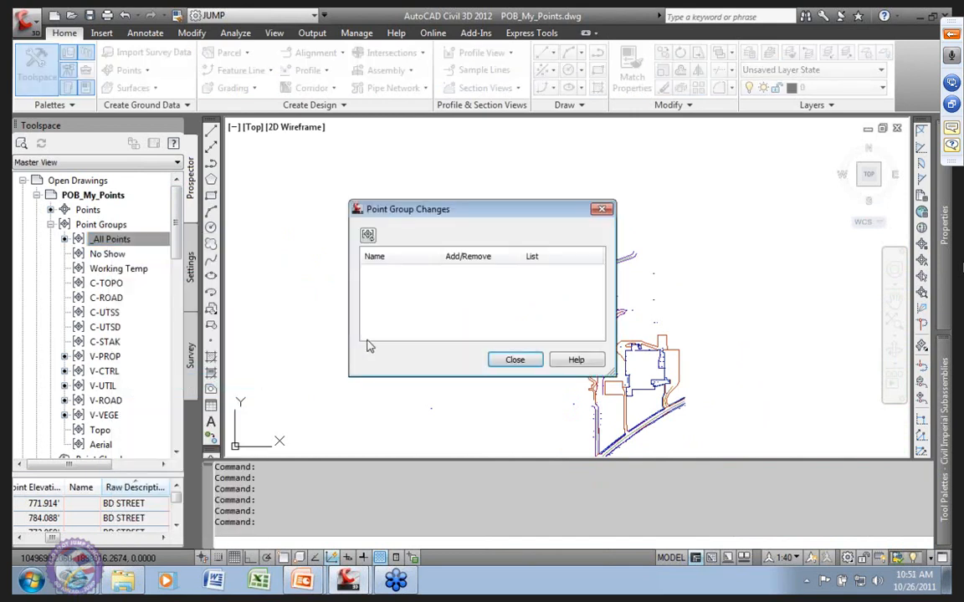
left_click(518, 360)
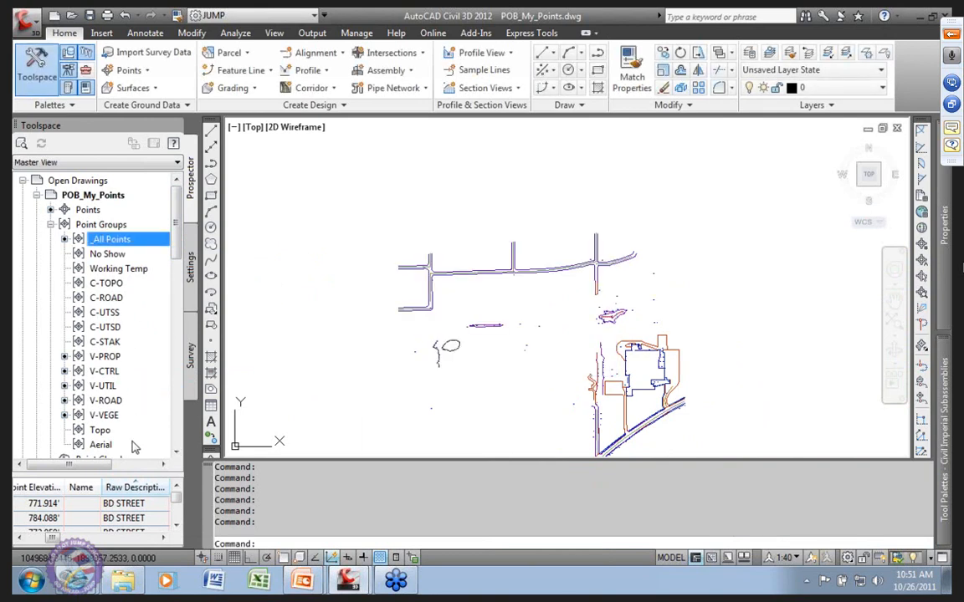
Step: Update all point groups again and regenerate the drawing with REGEN
left_click(100, 224)
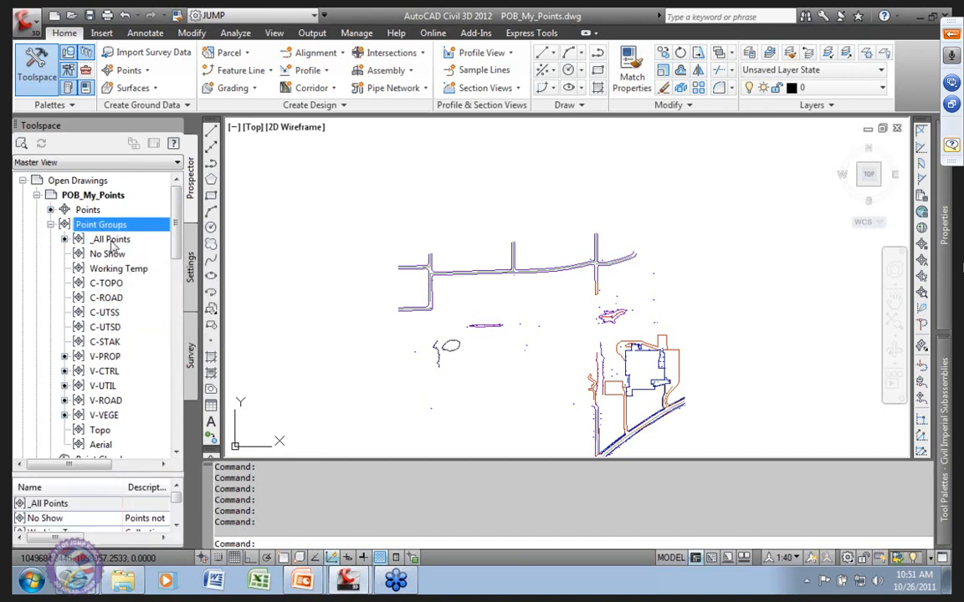
left_click(114, 226)
right_click(116, 228)
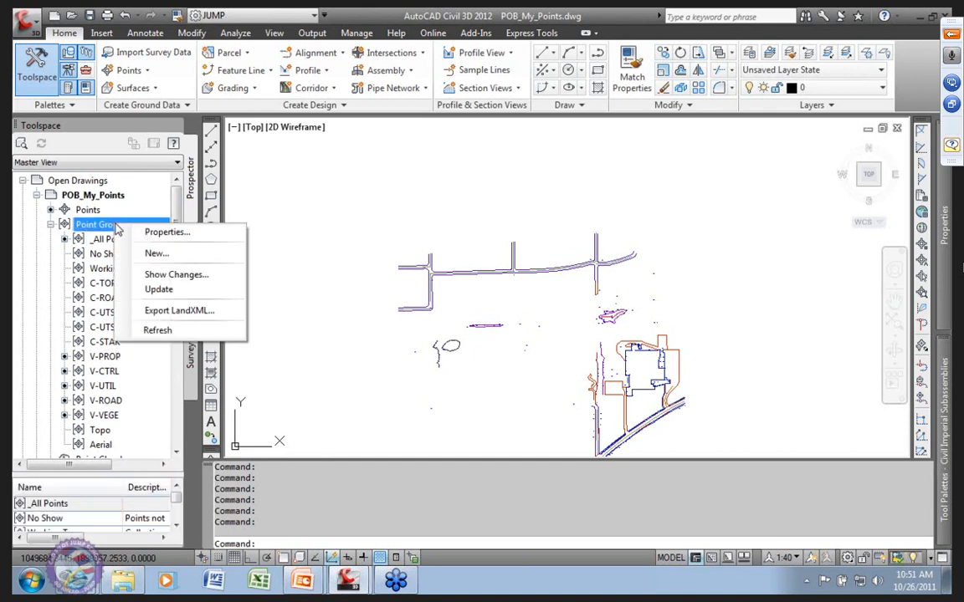
left_click(180, 290)
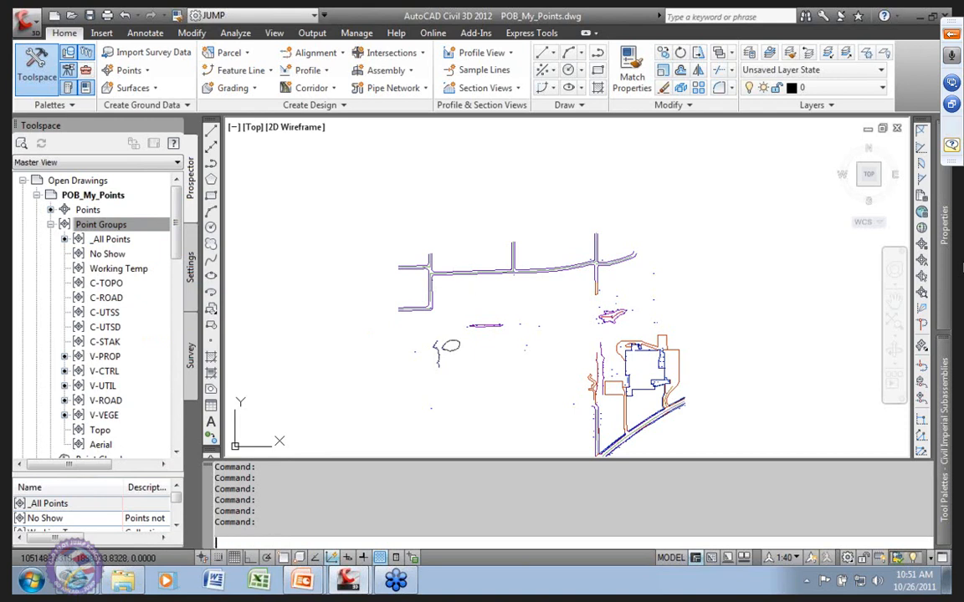
key("Return")
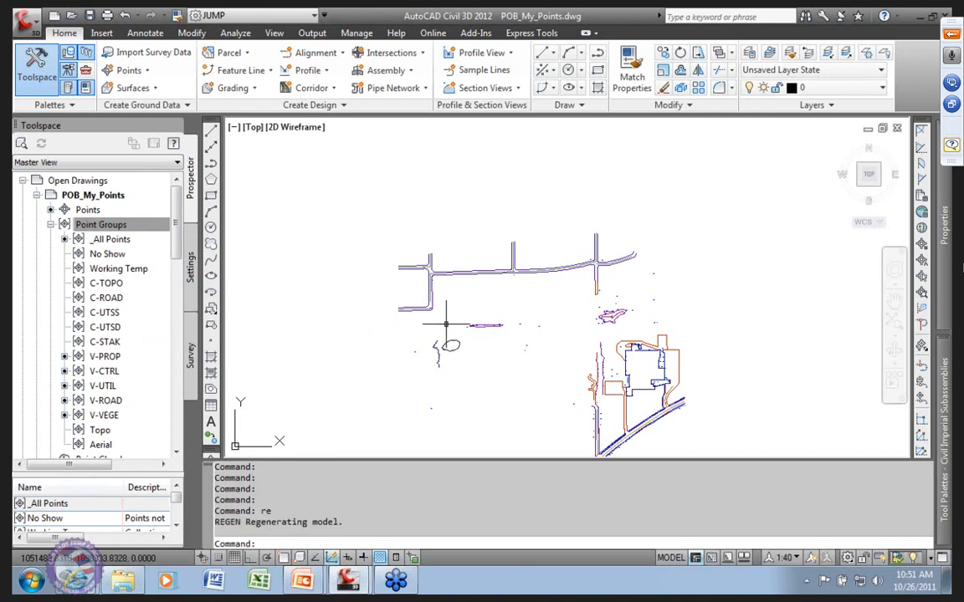
Step: Examine the elevation labels at the road intersections and around the outlined features below the road after the regeneration
scroll(419, 268, "up", 5)
scroll(551, 282, "up", 2)
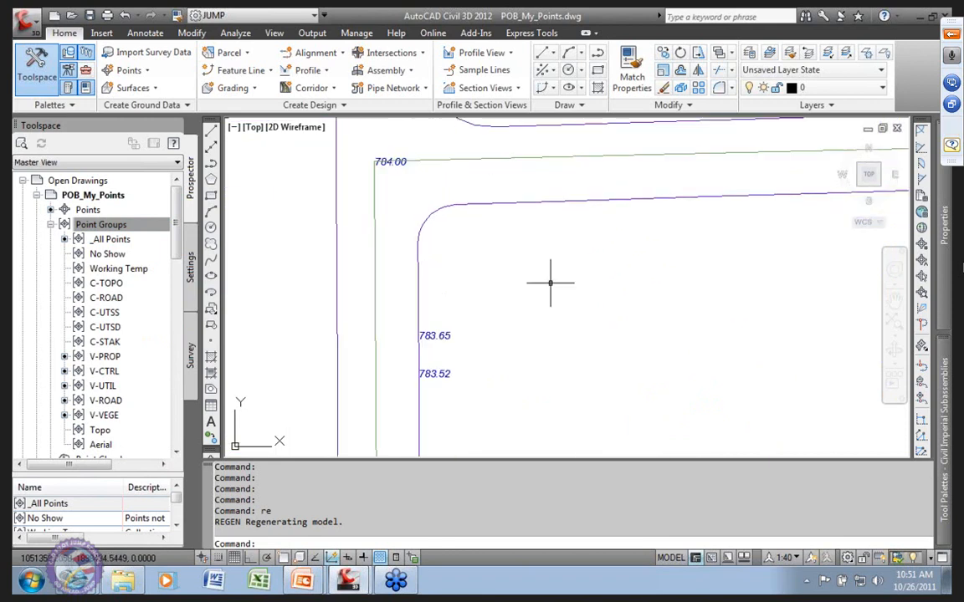
scroll(548, 288, "down", 6)
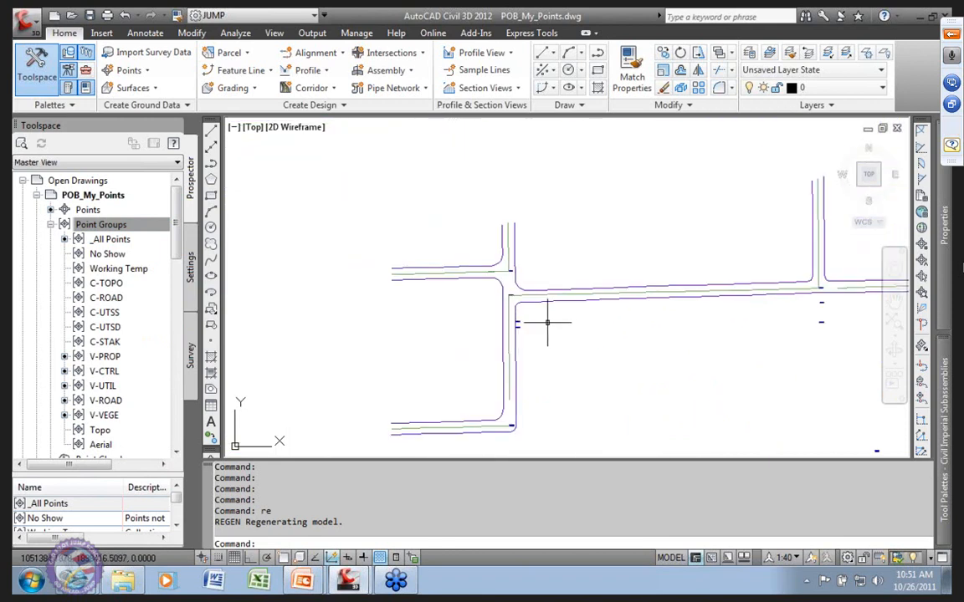
scroll(566, 370, "up", 6)
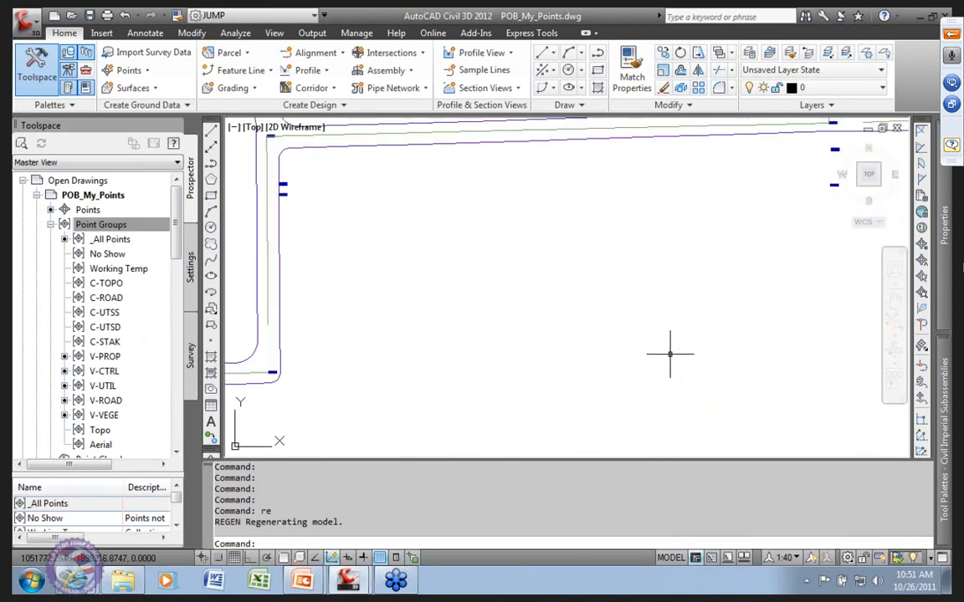
scroll(624, 269, "down", 5)
scroll(624, 269, "up", 6)
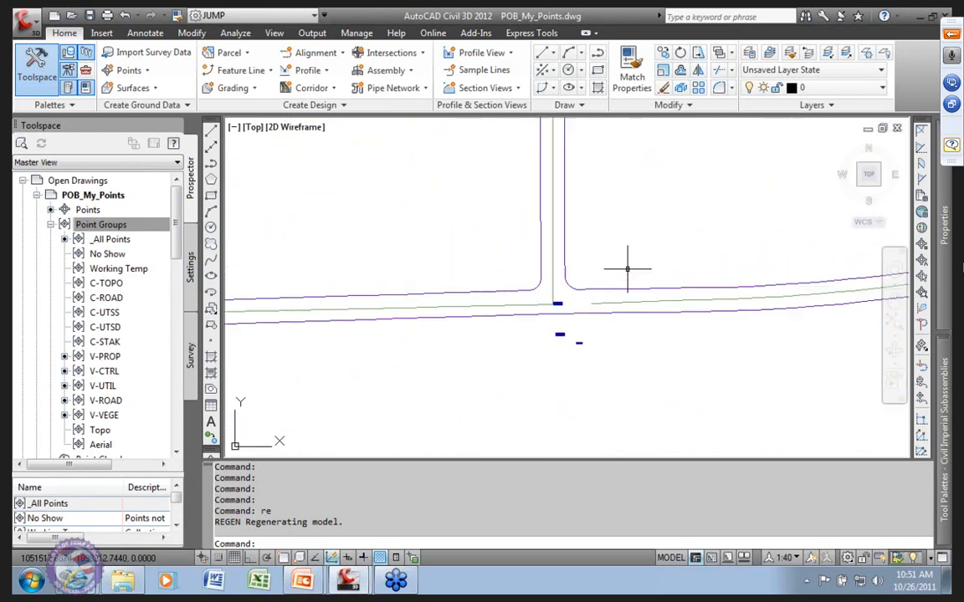
scroll(581, 280, "up", 2)
scroll(577, 279, "down", 7)
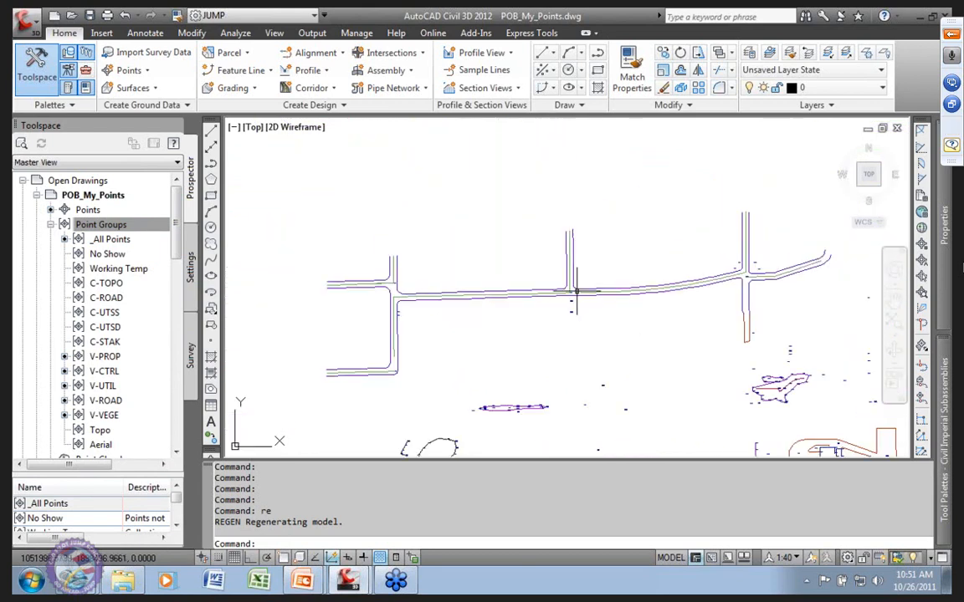
middle_click_drag(650, 323, 581, 271)
scroll(633, 306, "up", 8)
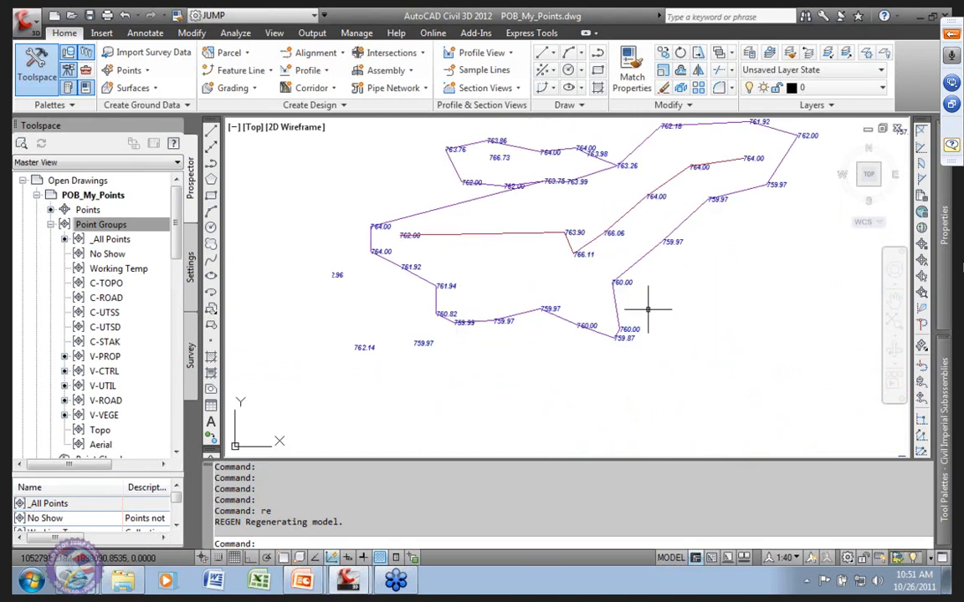
scroll(646, 306, "down", 6)
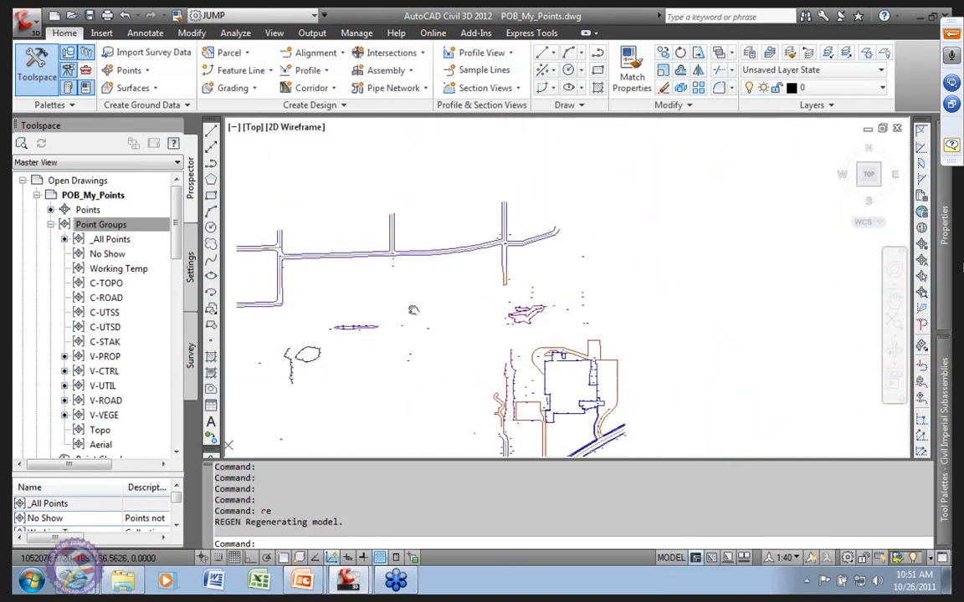
scroll(277, 303, "up", 5)
scroll(356, 289, "down", 2)
scroll(376, 305, "down", 4)
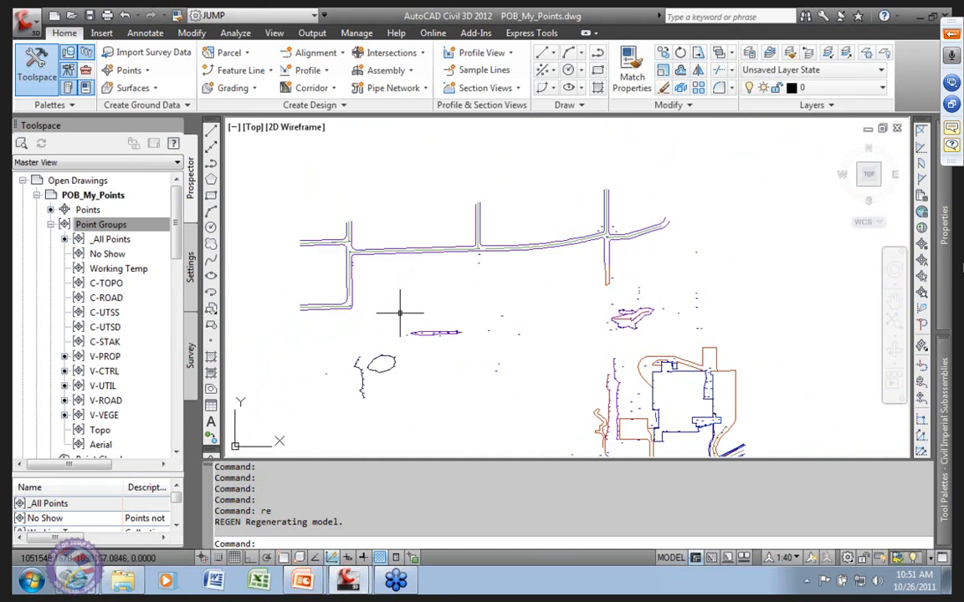
Step: Create a new point group with point style <none> and point label style (Pr)S Elev Only - JS
left_click(122, 226)
right_click(121, 225)
left_click(158, 253)
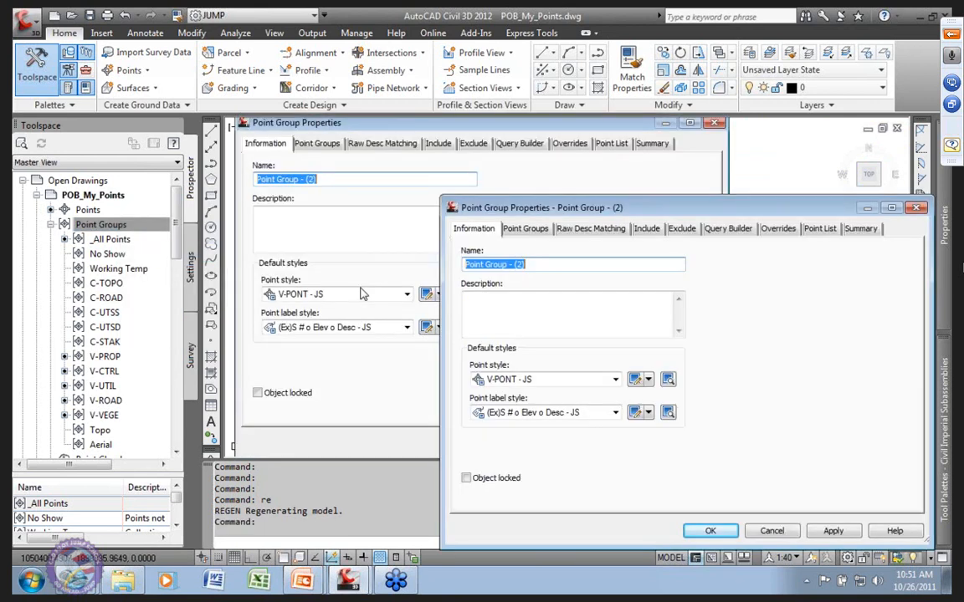
left_click(616, 380)
scroll(552, 452, "up", 10)
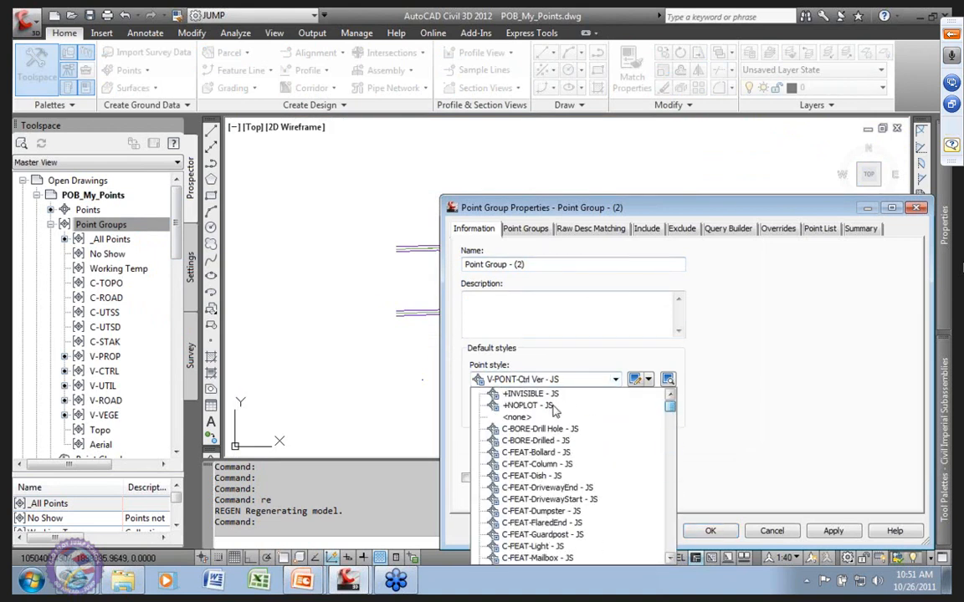
left_click(521, 415)
left_click(616, 412)
scroll(671, 490, "up", 1)
left_click_drag(671, 490, 674, 533)
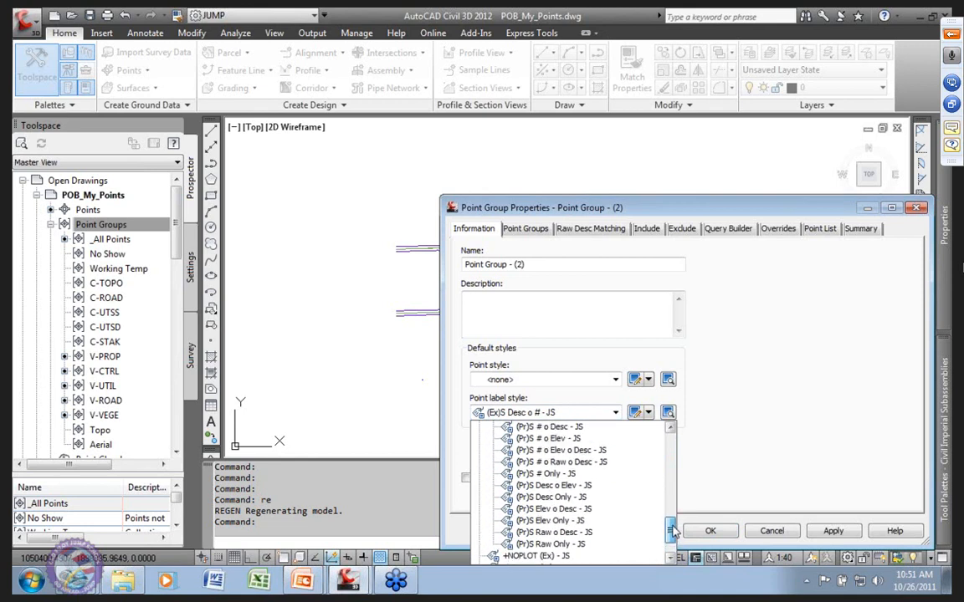
left_click(548, 527)
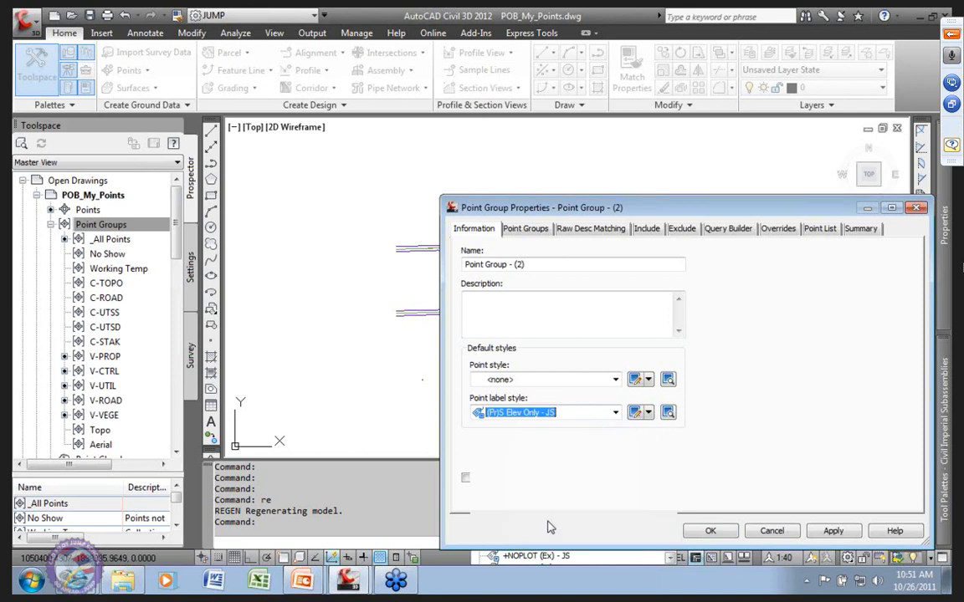
left_click(827, 529)
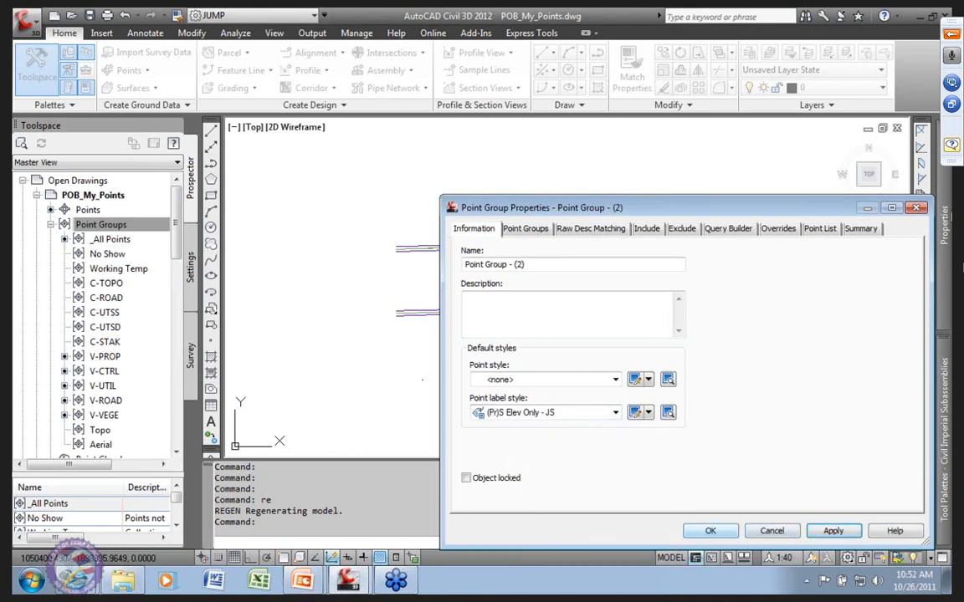
Step: Set the new point group to include numbers matching >0, enable including all points, and accept the properties
left_click(651, 229)
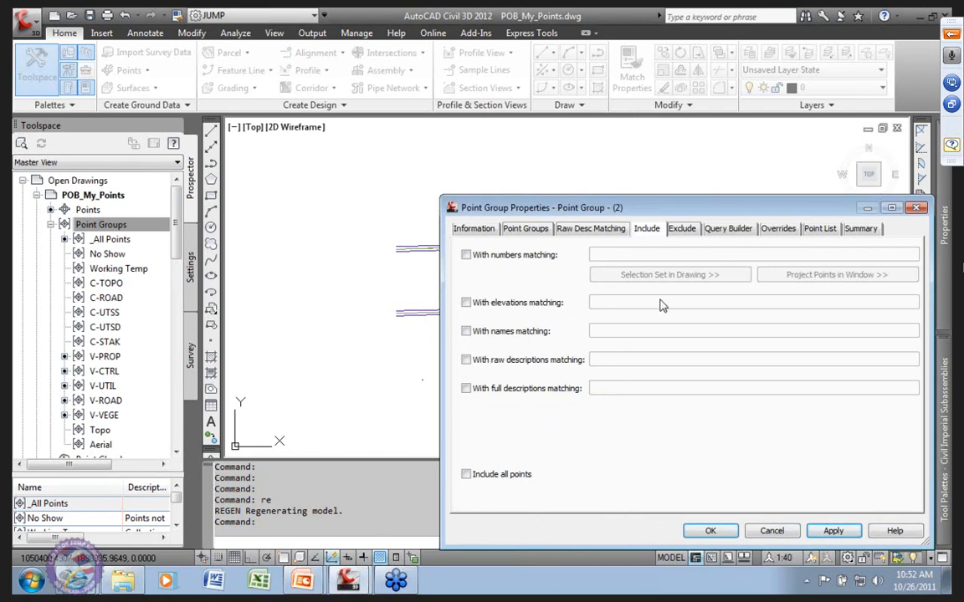
left_click(512, 228)
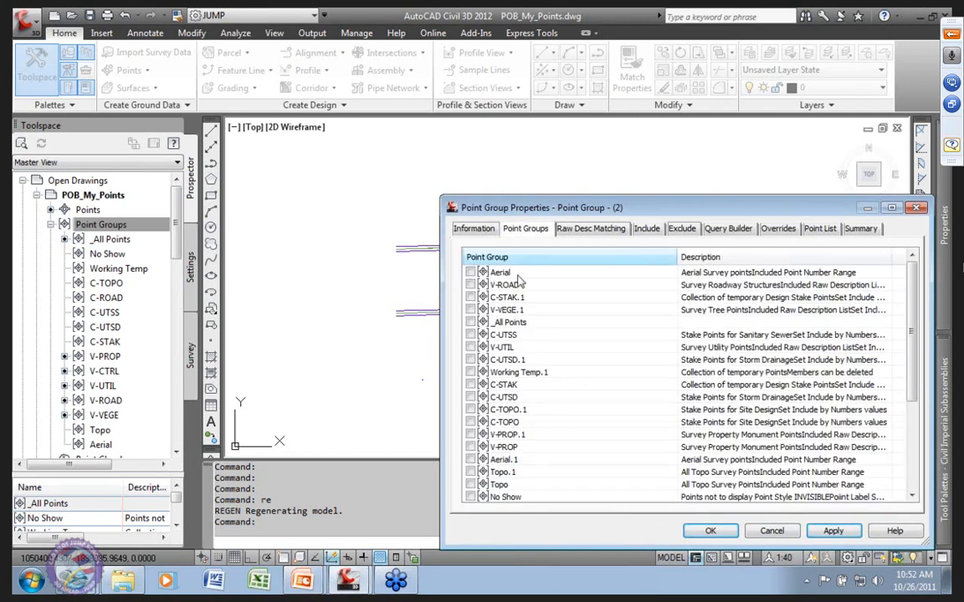
left_click(646, 228)
left_click(466, 254)
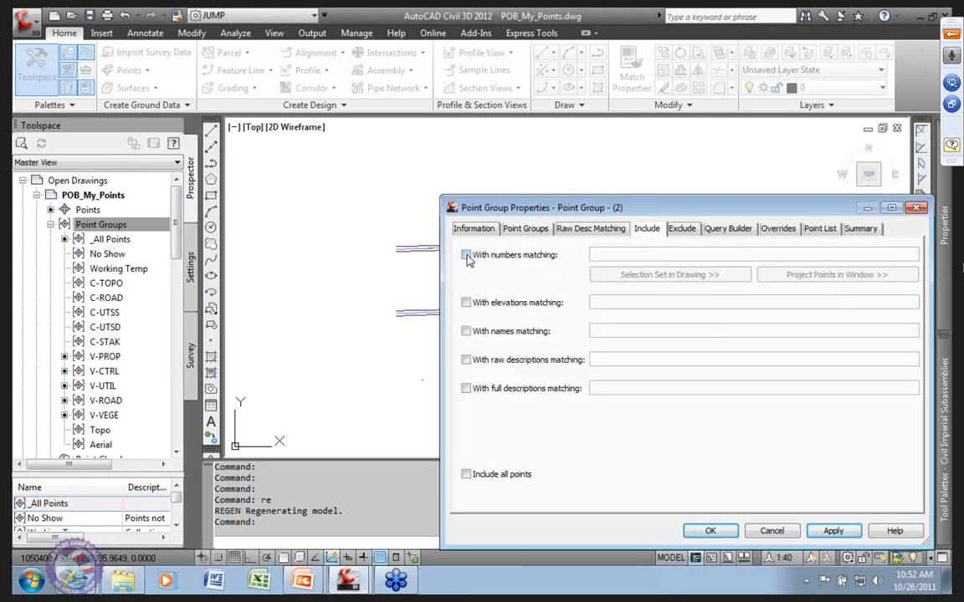
type(">0")
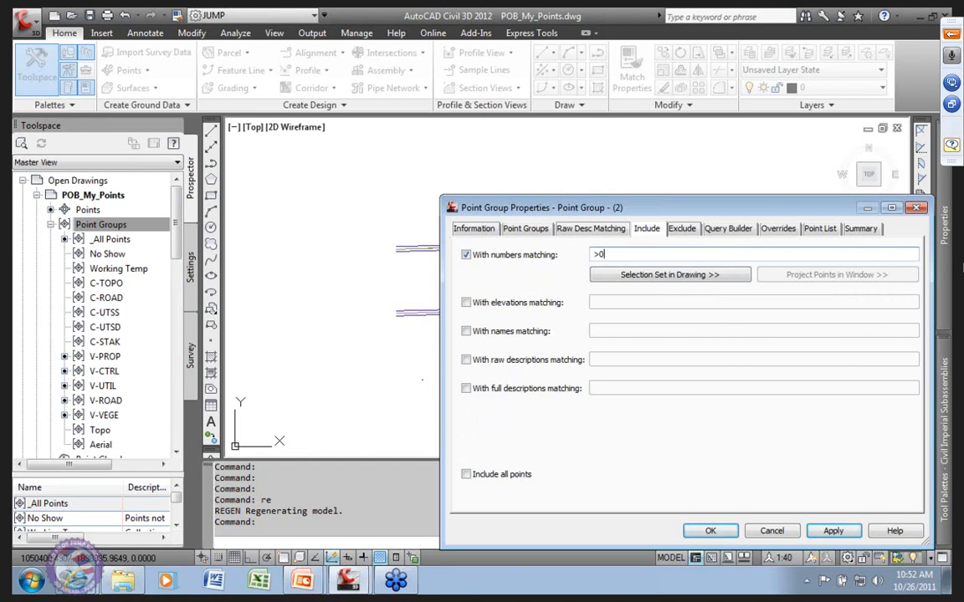
left_click(833, 530)
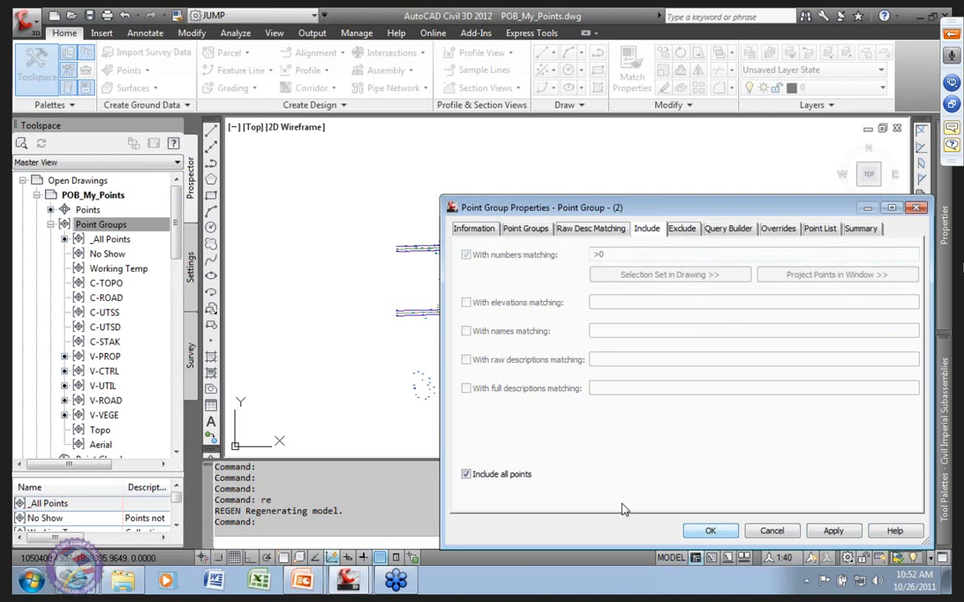
left_click(718, 531)
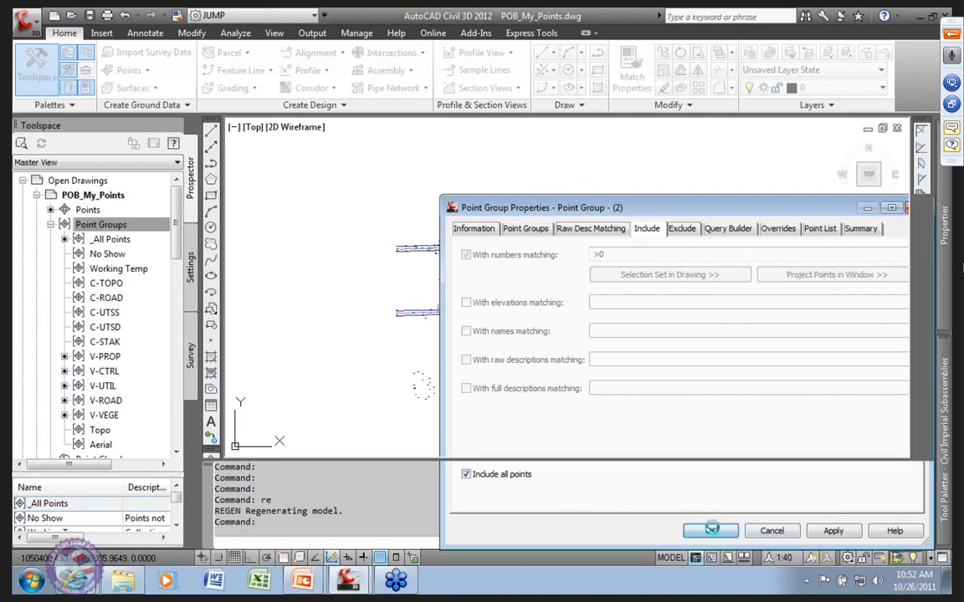
Step: Examine the new point group's elevation labels along the road and around the intersection
scroll(452, 204, "up", 10)
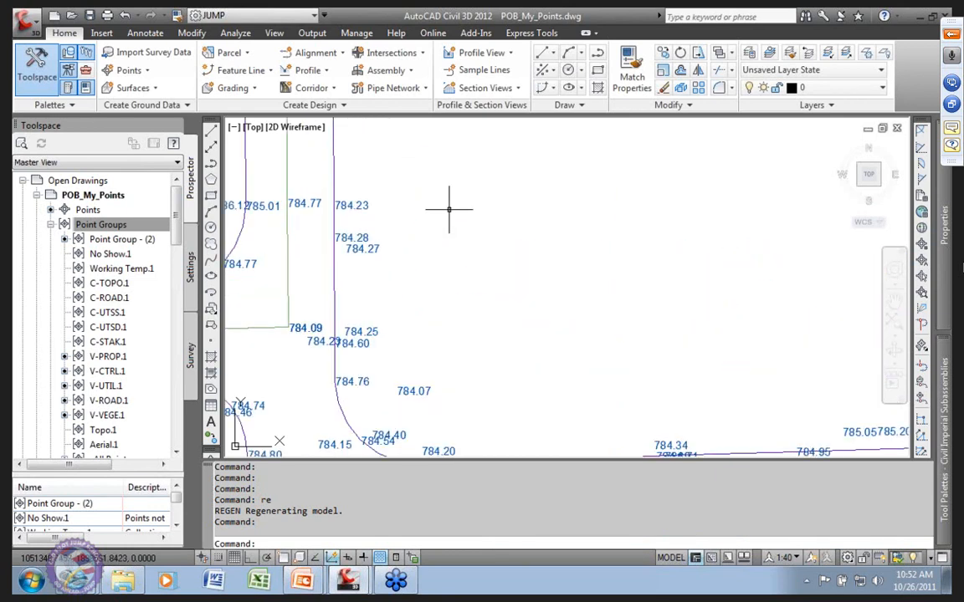
scroll(448, 210, "down", 8)
mouse_move(448, 210)
middle_mouse_down()
mouse_move(502, 296)
mouse_move(434, 303)
middle_mouse_up()
mouse_move(448, 276)
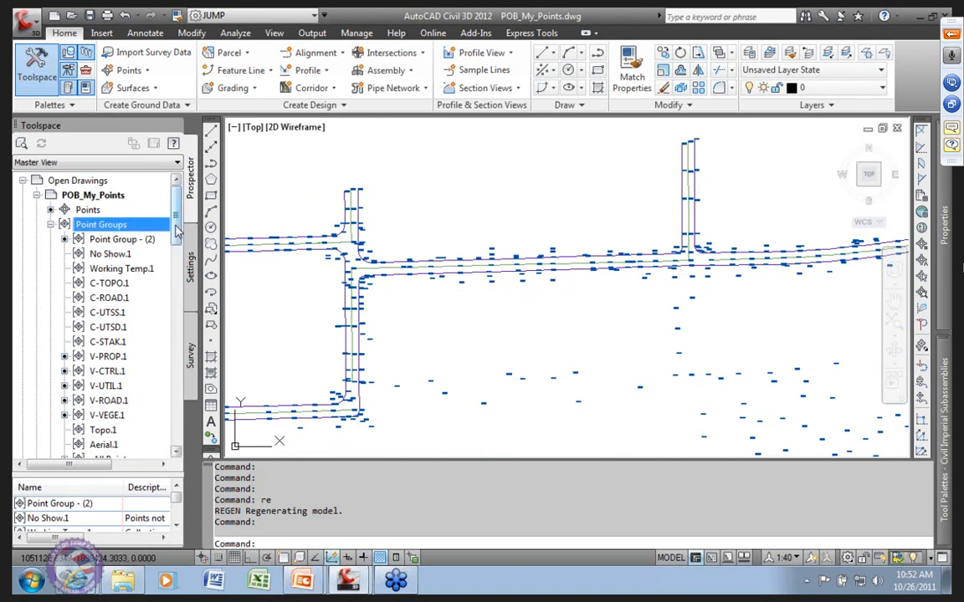
Step: Review the point group list, comparing the duplicate groups with the .1 suffix against the originals below _All Points
scroll(177, 231, "down", 1)
left_click(114, 255)
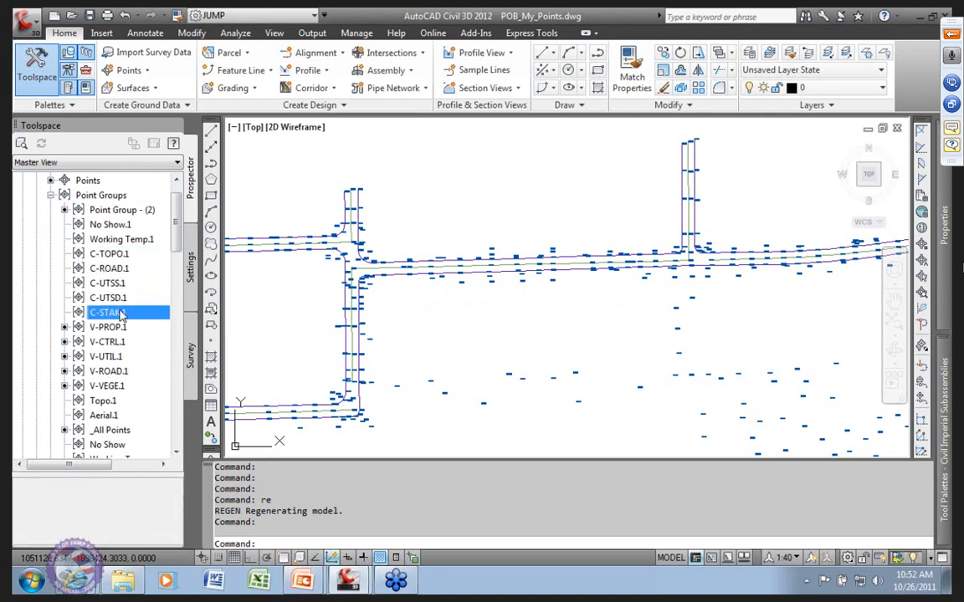
left_click(117, 342)
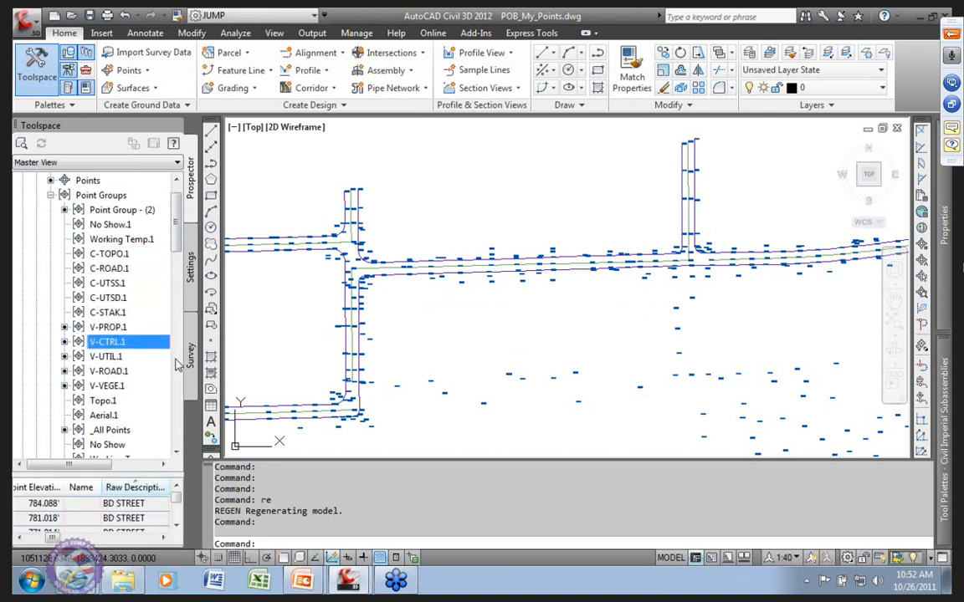
scroll(172, 226, "down", 5)
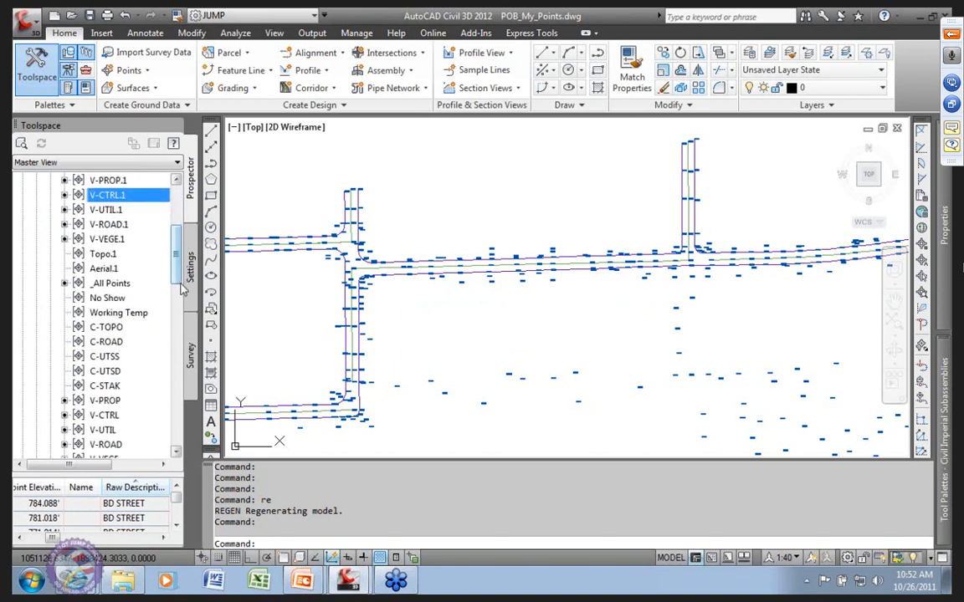
left_click(115, 283)
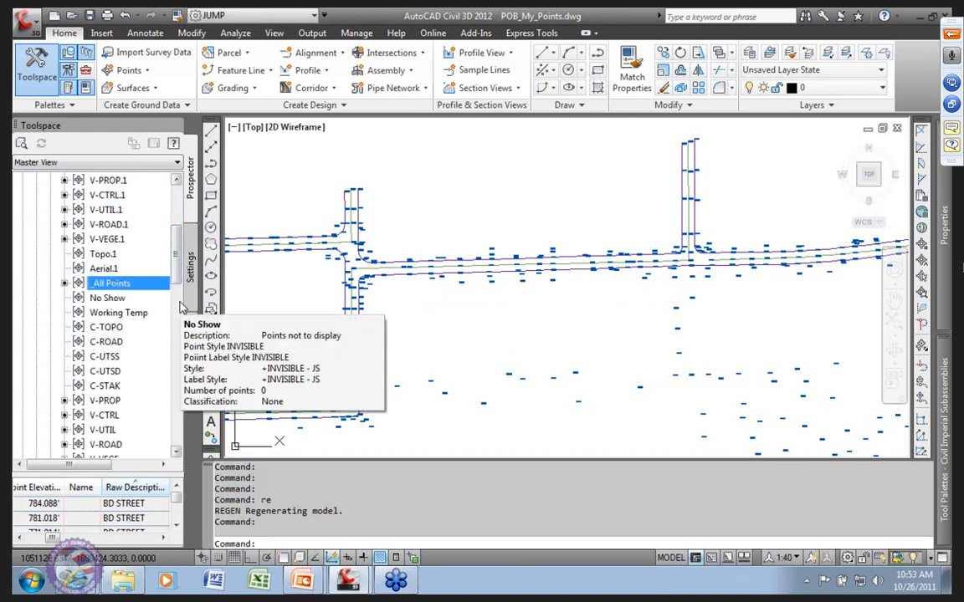
scroll(178, 249, "up", 3)
scroll(179, 246, "up", 1)
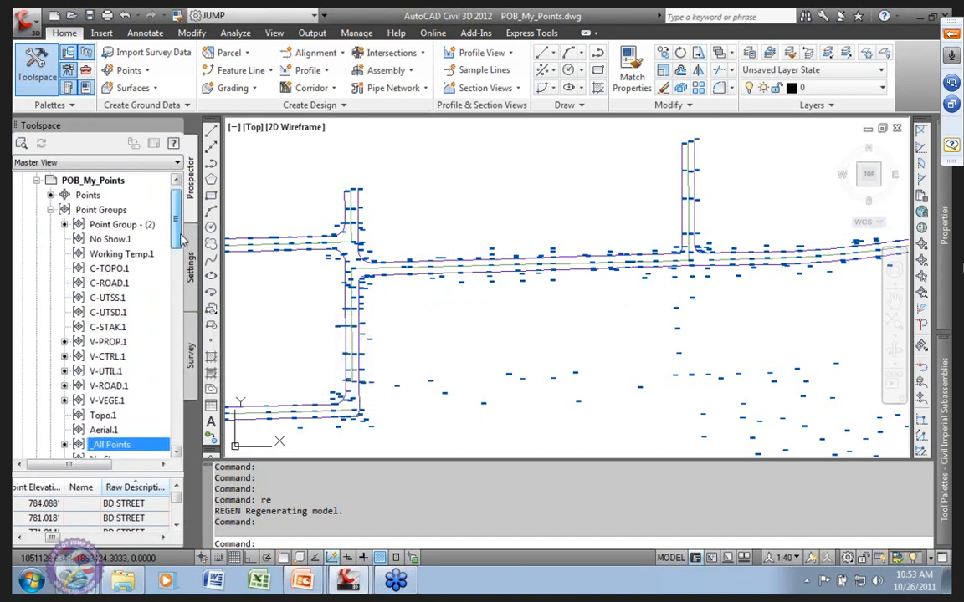
left_click(109, 240)
left_click(118, 254)
left_click(109, 269)
left_click(108, 283)
left_click(109, 297)
left_click(113, 312)
left_click(108, 327)
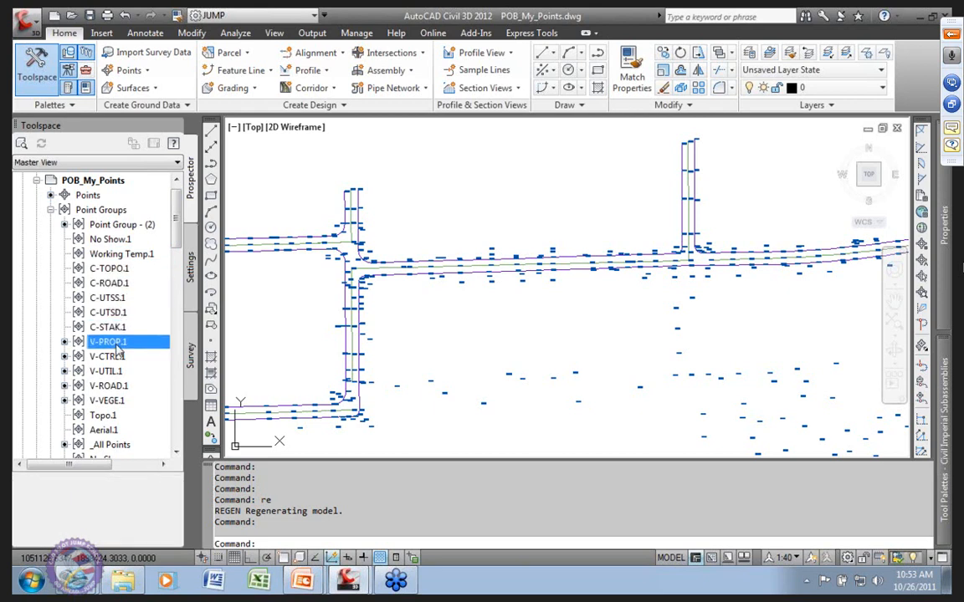
left_click(105, 269)
left_click(108, 283)
left_click(109, 298)
left_click(109, 312)
left_click(108, 327)
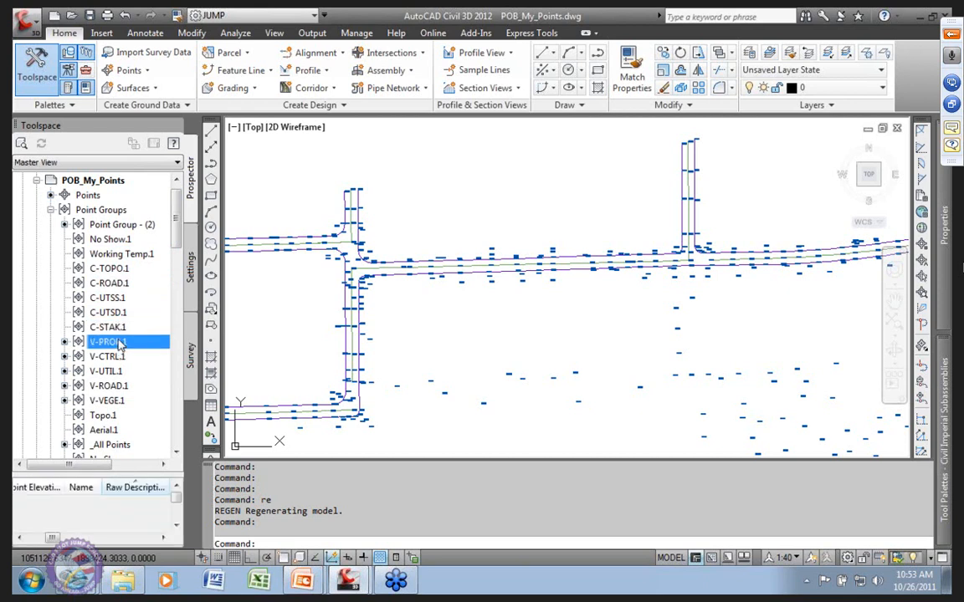
Step: Delete the duplicate point group C-TOPO.1
left_click(117, 269)
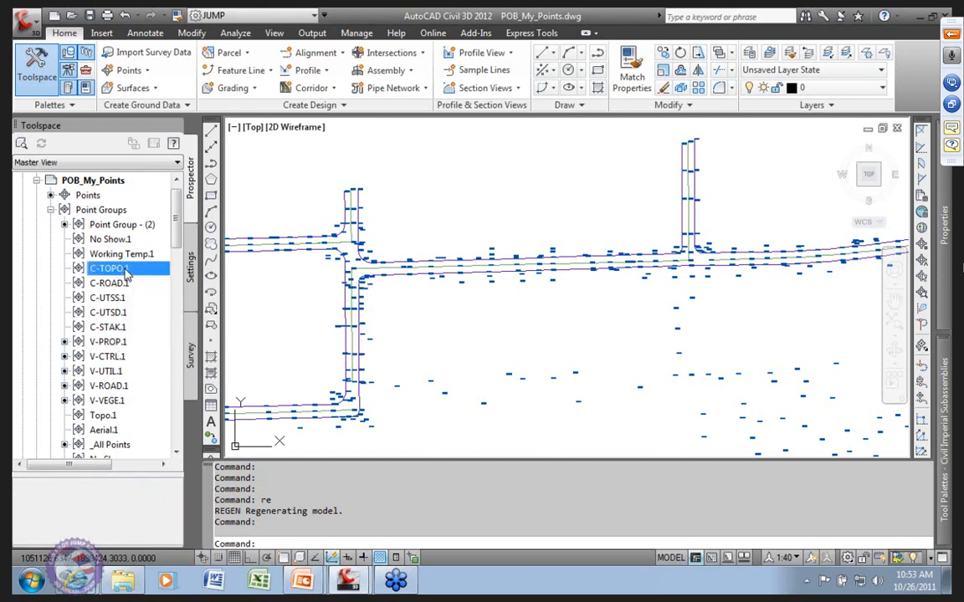
right_click(125, 274)
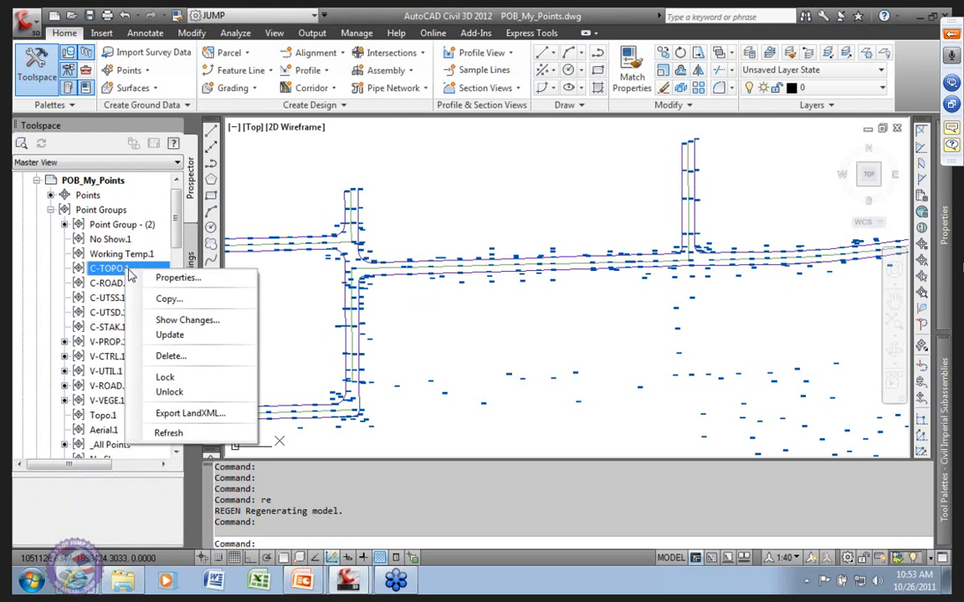
left_click(165, 358)
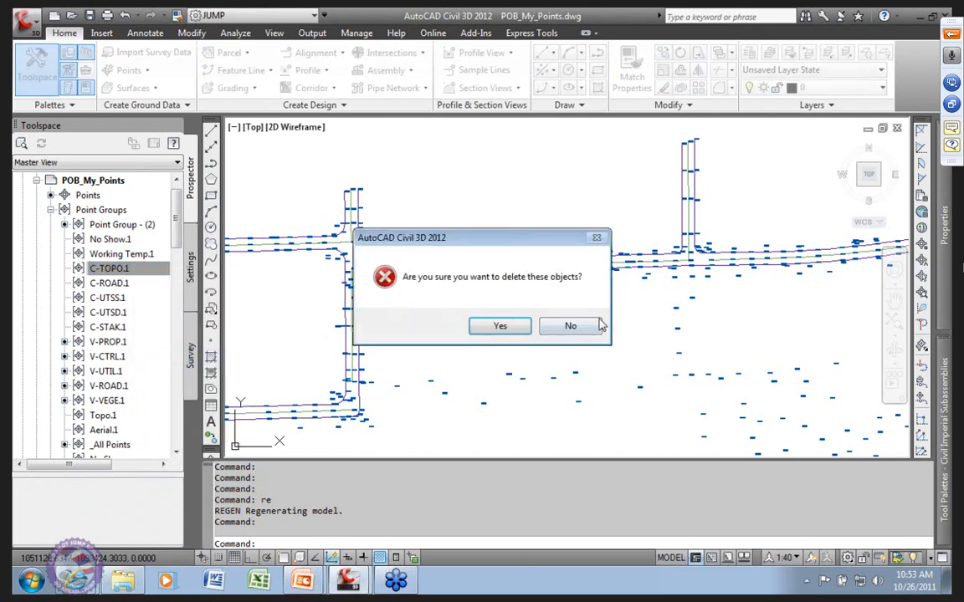
left_click(501, 325)
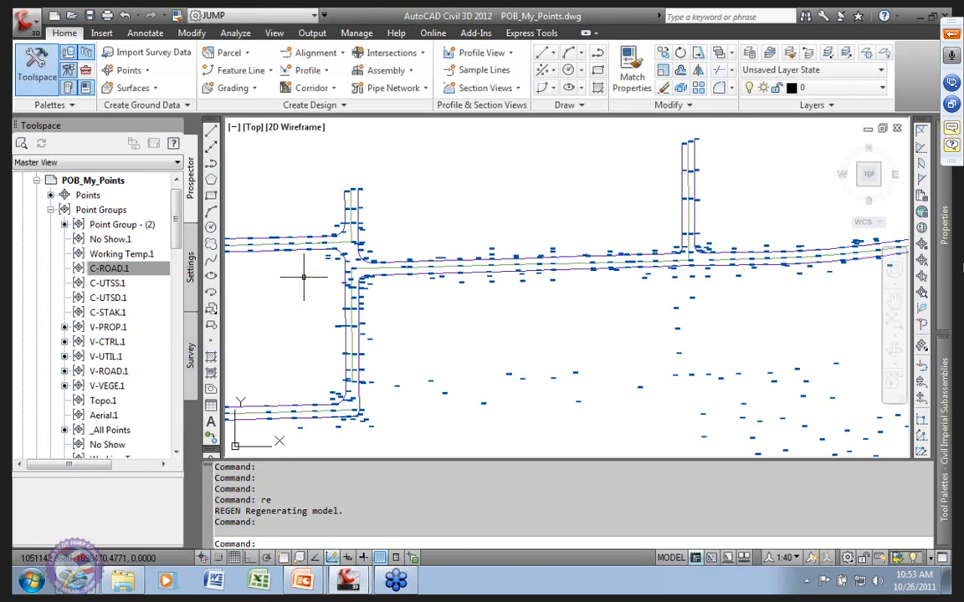
Step: Refresh the point groups collection and select the _All Points group
right_click(105, 214)
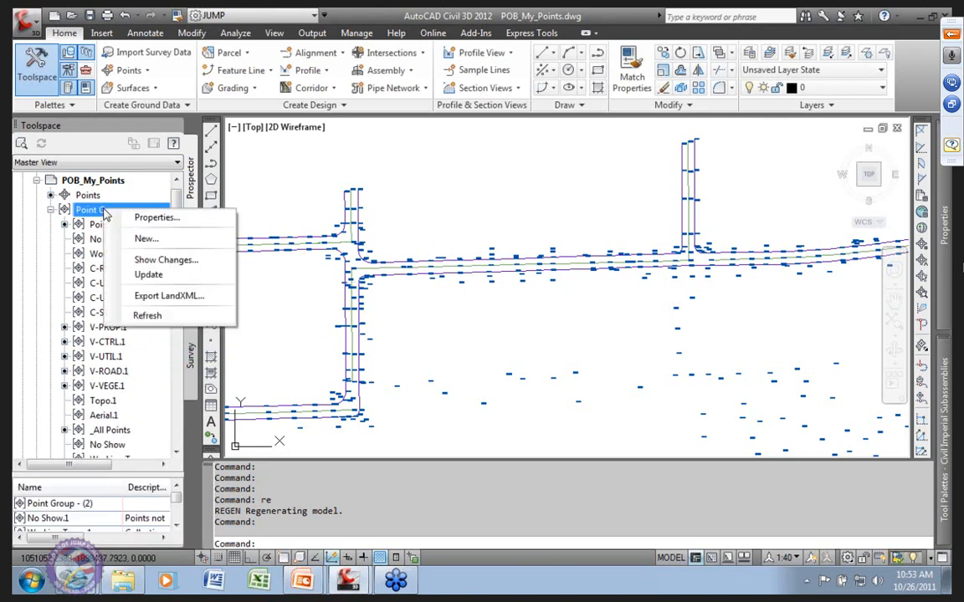
left_click(147, 315)
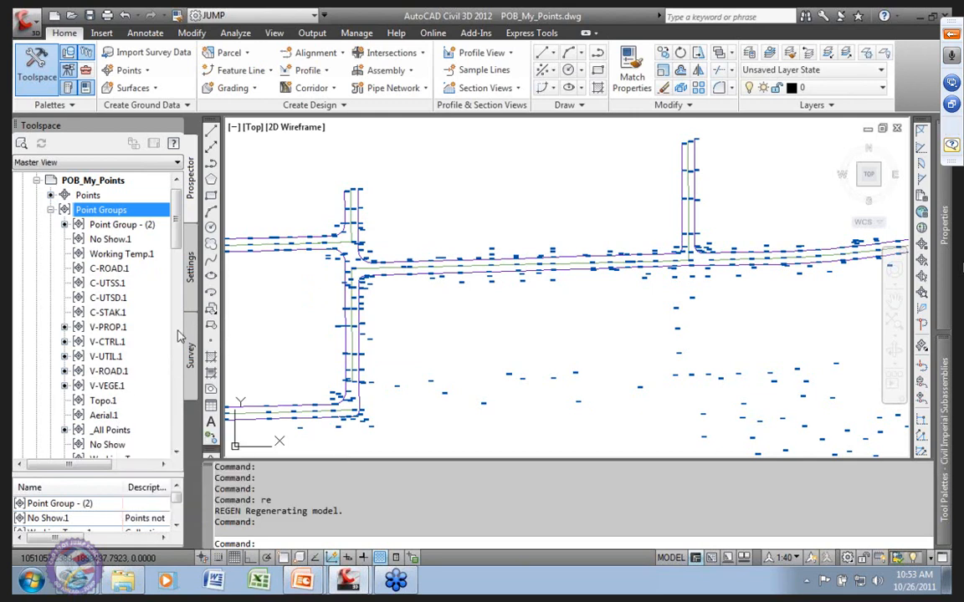
left_click_drag(177, 244, 178, 272)
left_click(116, 284)
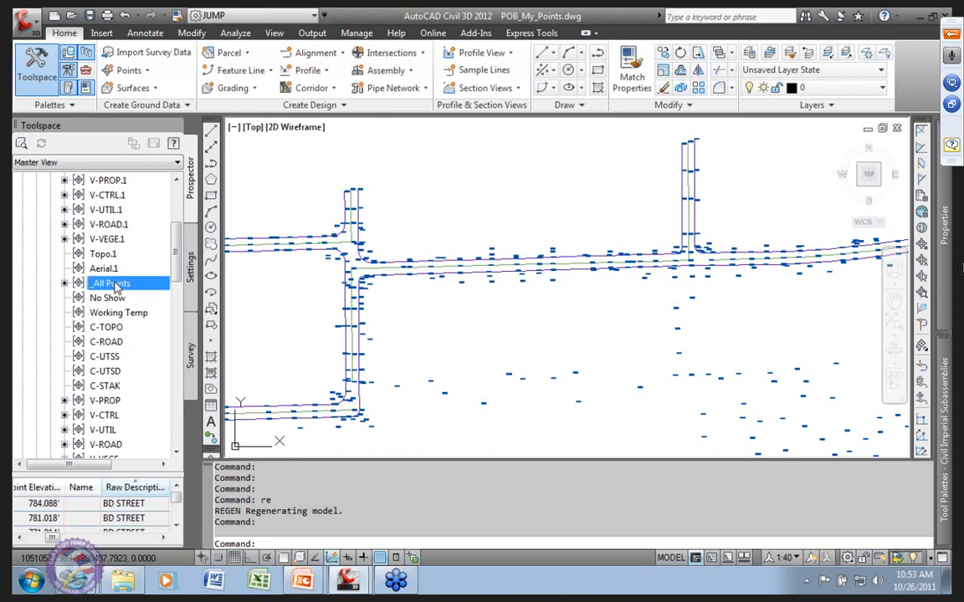
Step: Remove all survey figures of the JS01 survey database from the drawing
left_click_drag(177, 275, 185, 232)
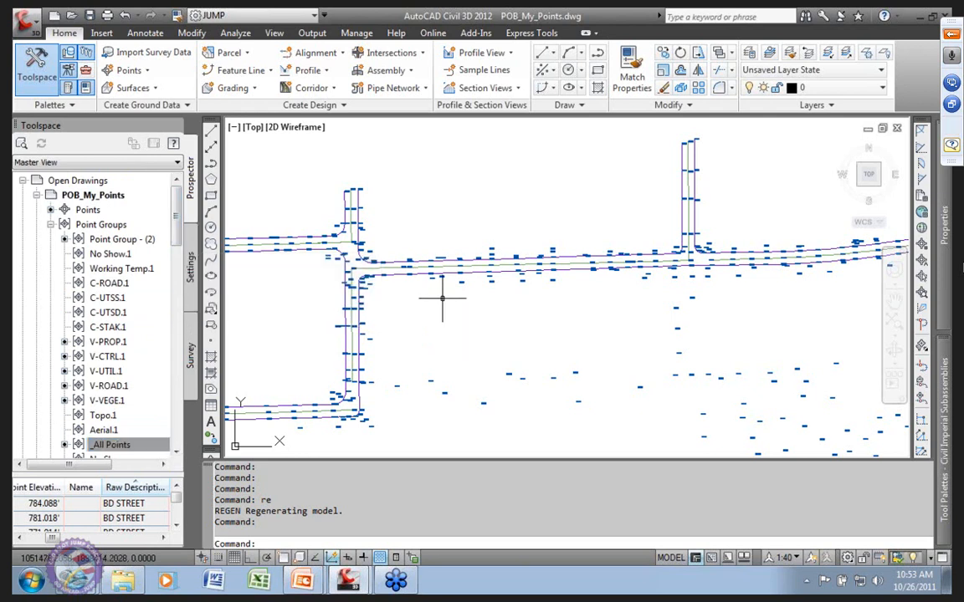
scroll(467, 326, "down", 3)
middle_click_drag(467, 327, 411, 305)
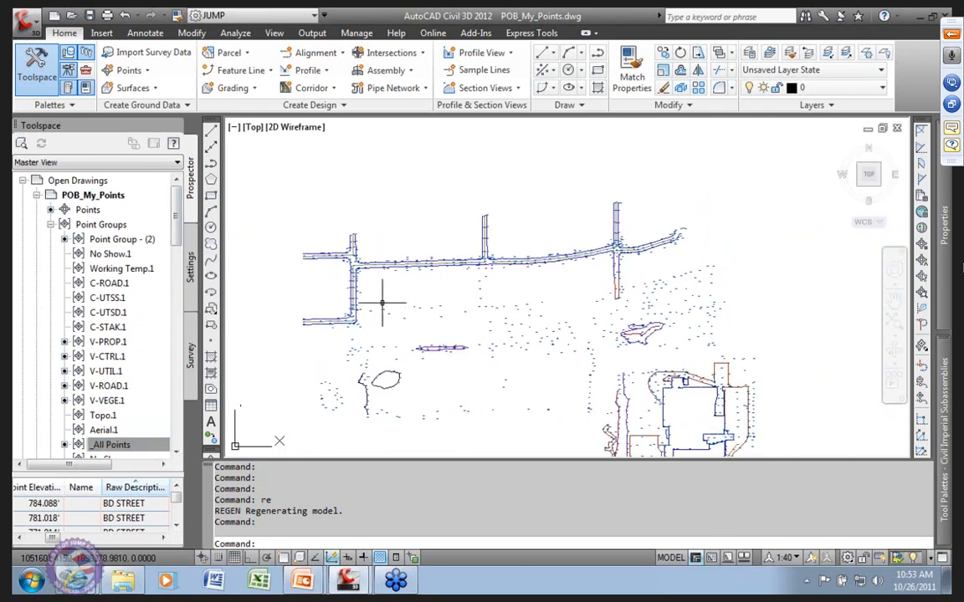
left_click(191, 355)
left_click_drag(174, 293, 177, 327)
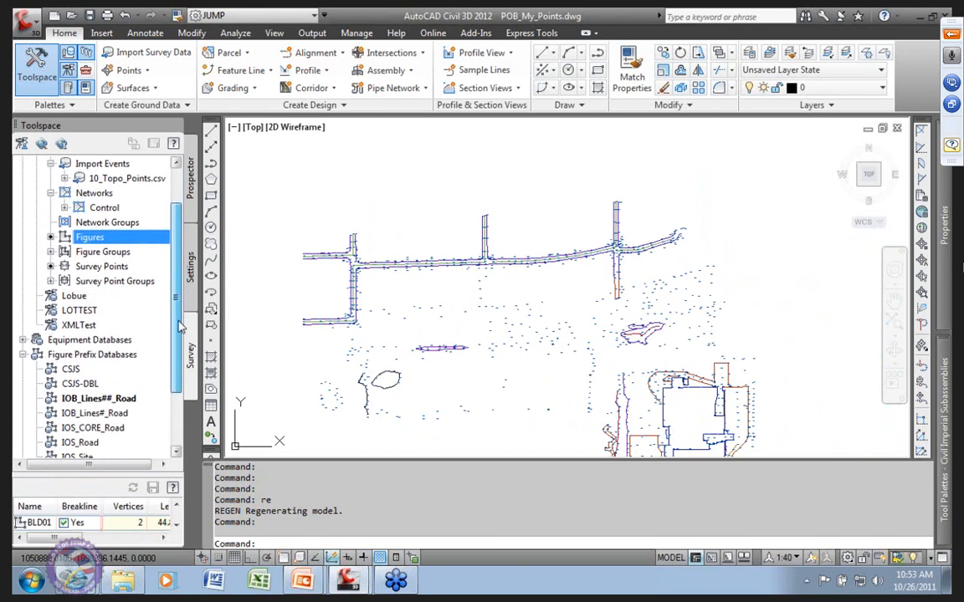
right_click(101, 238)
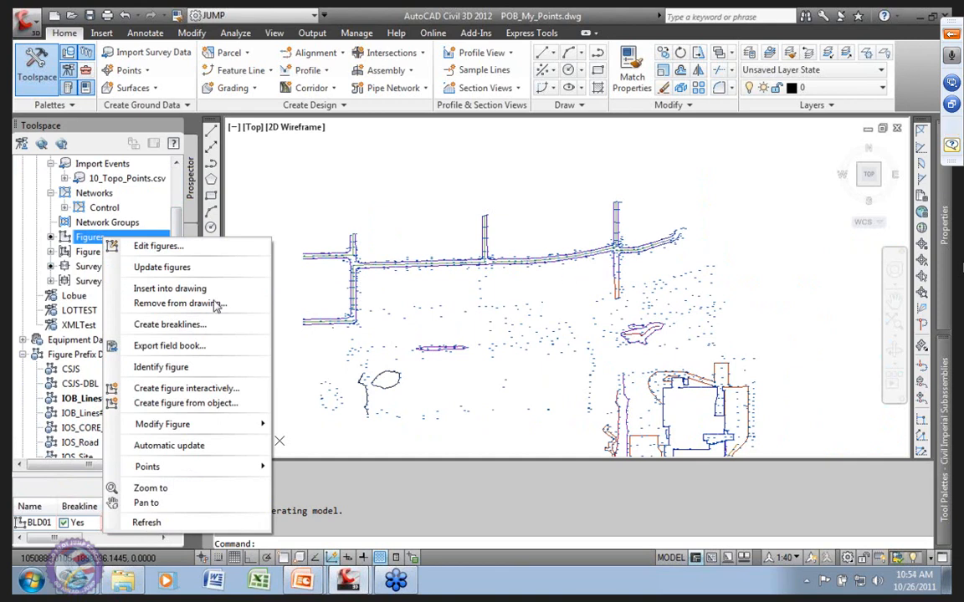
left_click(171, 302)
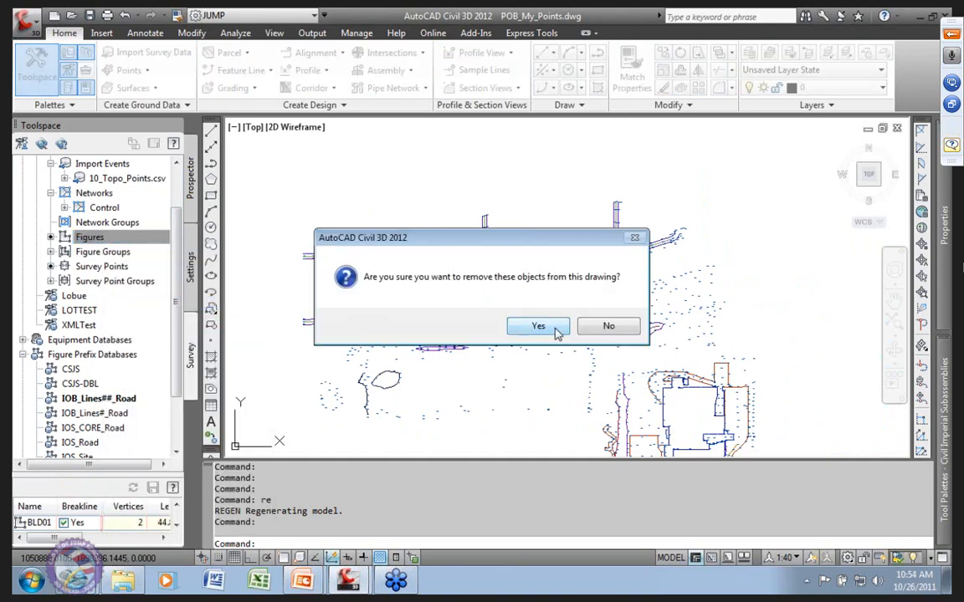
left_click(556, 330)
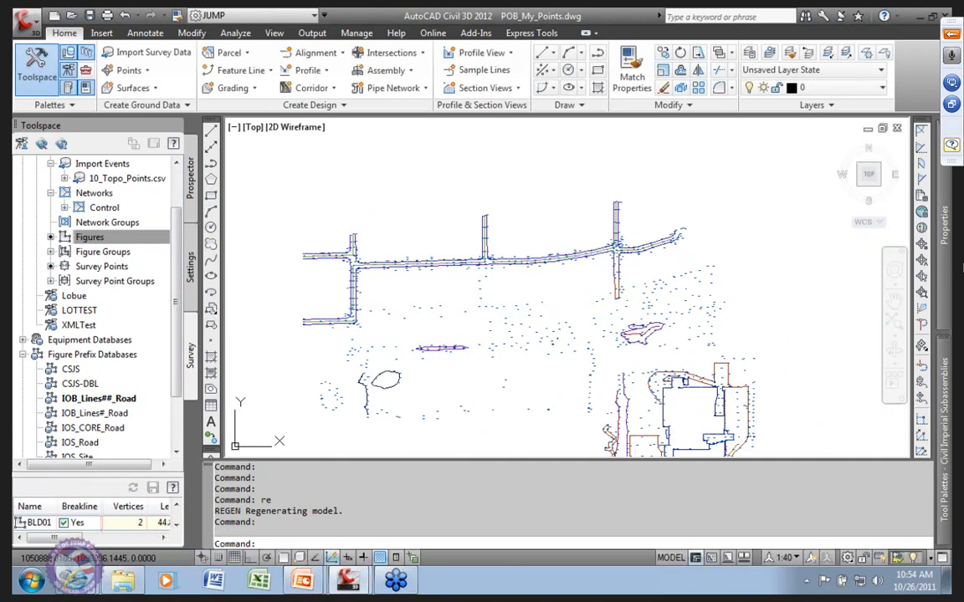
Step: Export the points drawing to AutoCAD 2010 DWG format as ACAD-POB_My_Points_lablels.dwg in the Surveys_Ex folder
scroll(421, 341, "down", 2)
middle_click_drag(420, 353, 348, 266)
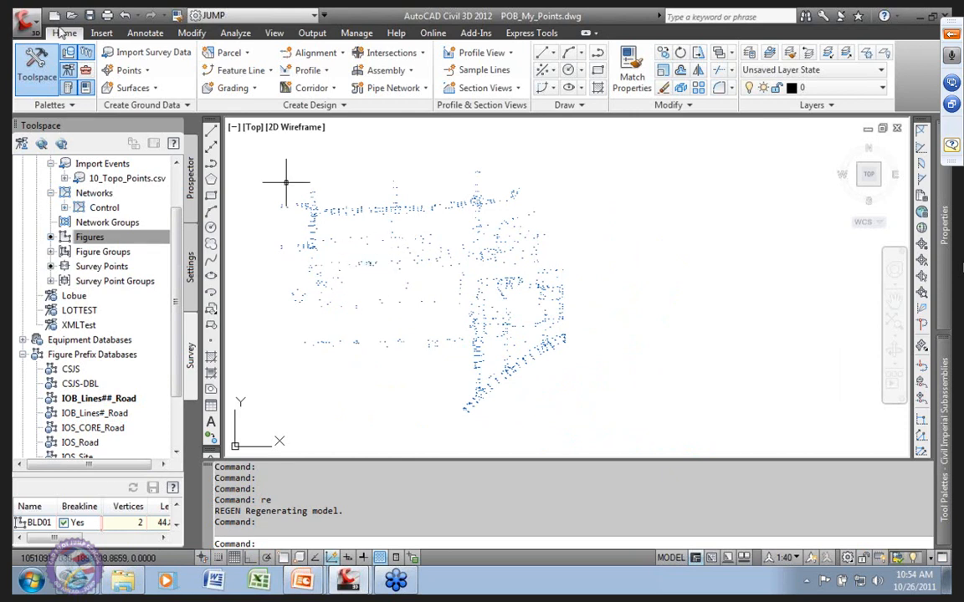
left_click(28, 20)
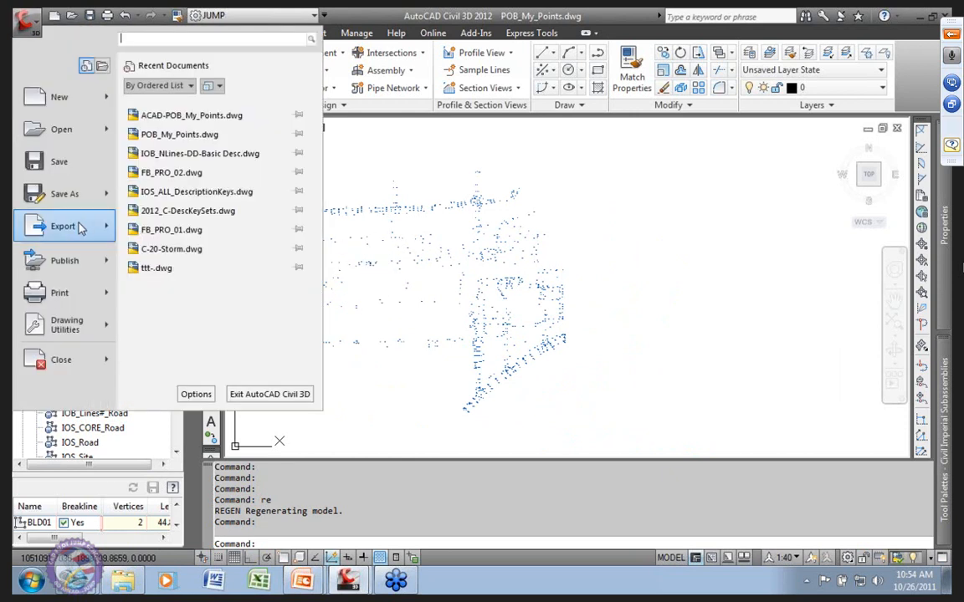
mouse_move(81, 229)
mouse_move(288, 201)
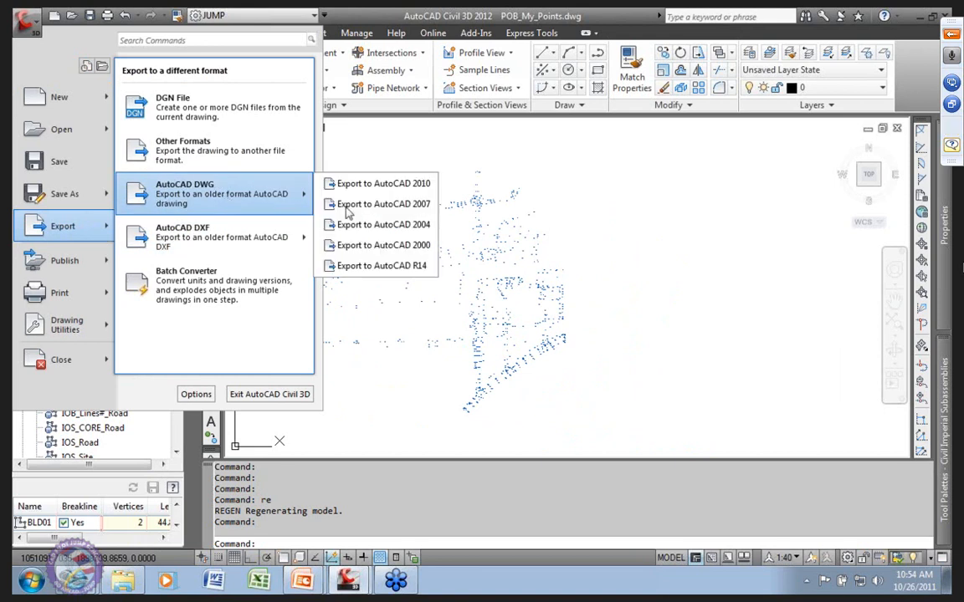
left_click(378, 186)
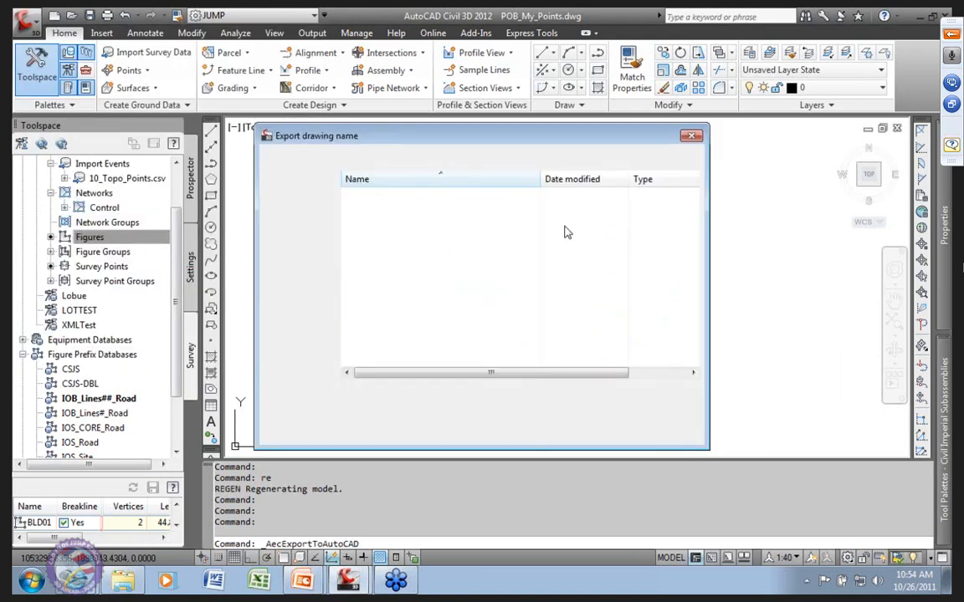
double_click(478, 409)
left_click(477, 408)
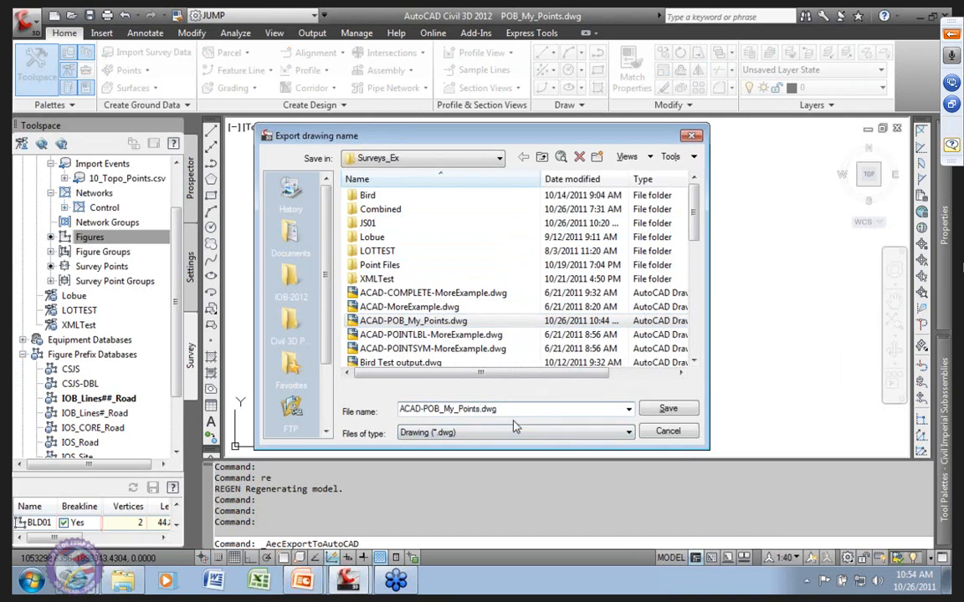
type("lels")
left_click(668, 409)
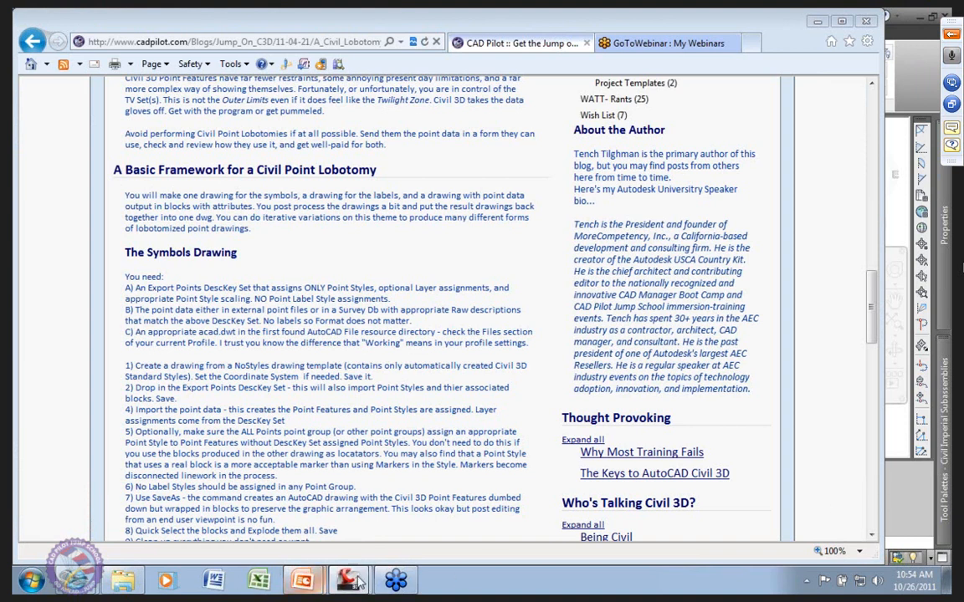
Step: Return to POB_My_Points.dwg in Civil 3D and open the exported drawing ACAD-POB_My_Points_lablels.dwg
mouse_move(355, 589)
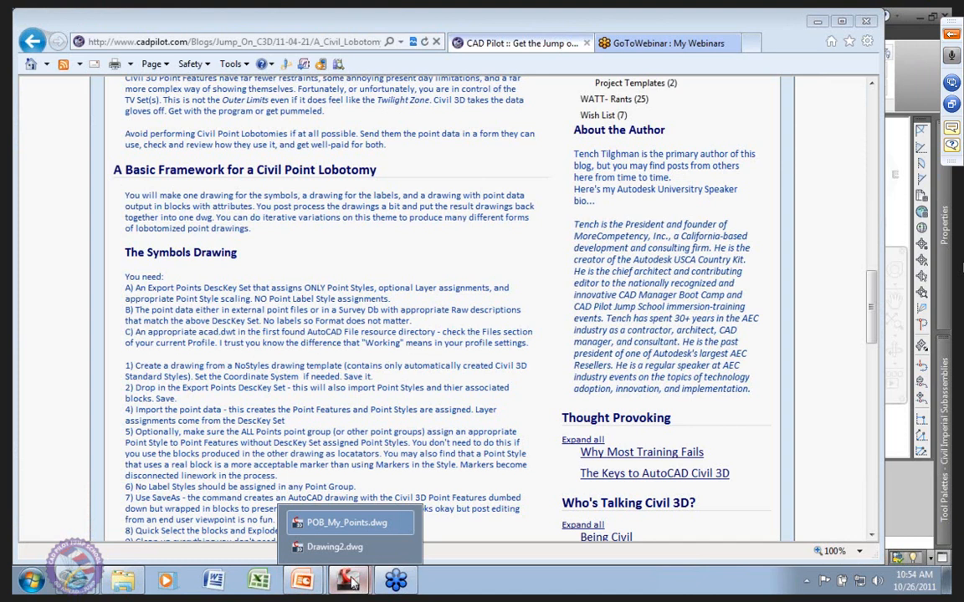
left_click(388, 463)
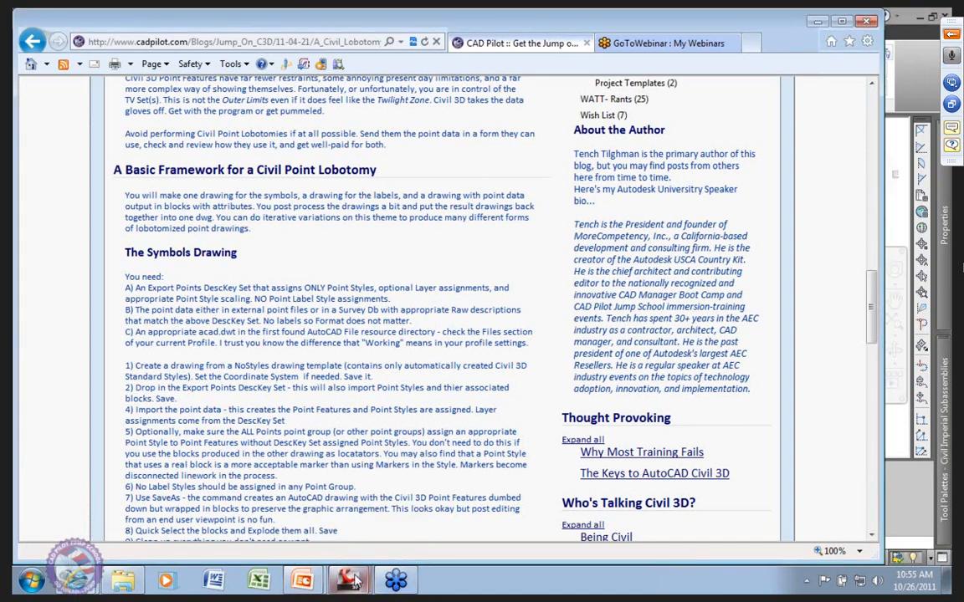
mouse_move(351, 581)
left_click(321, 522)
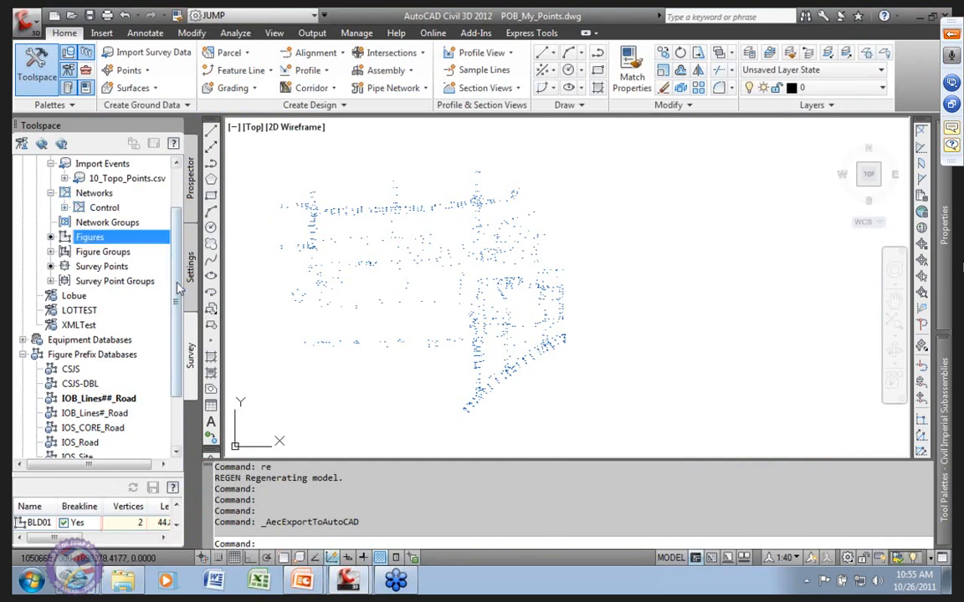
scroll(156, 255, "up", 2)
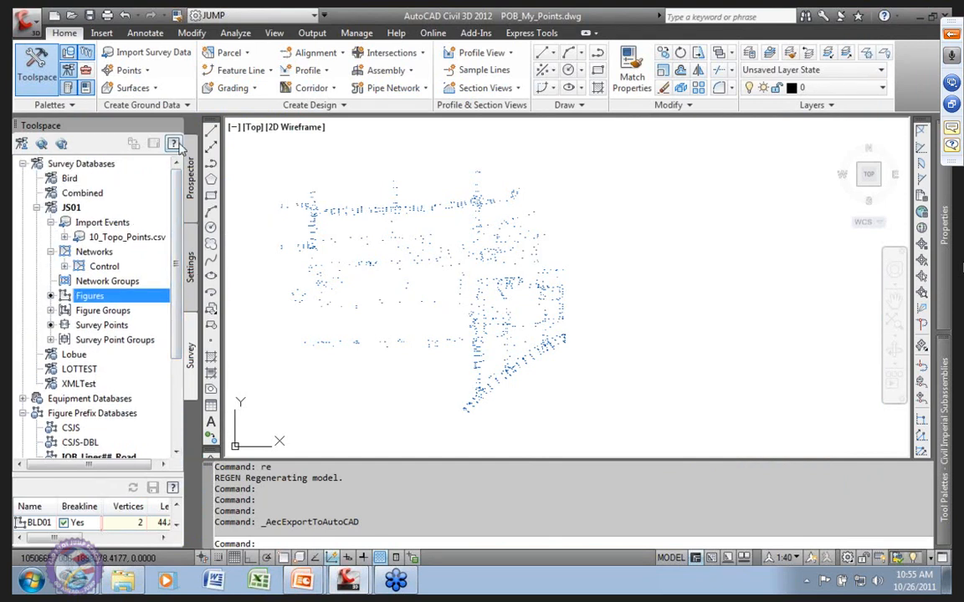
left_click(72, 16)
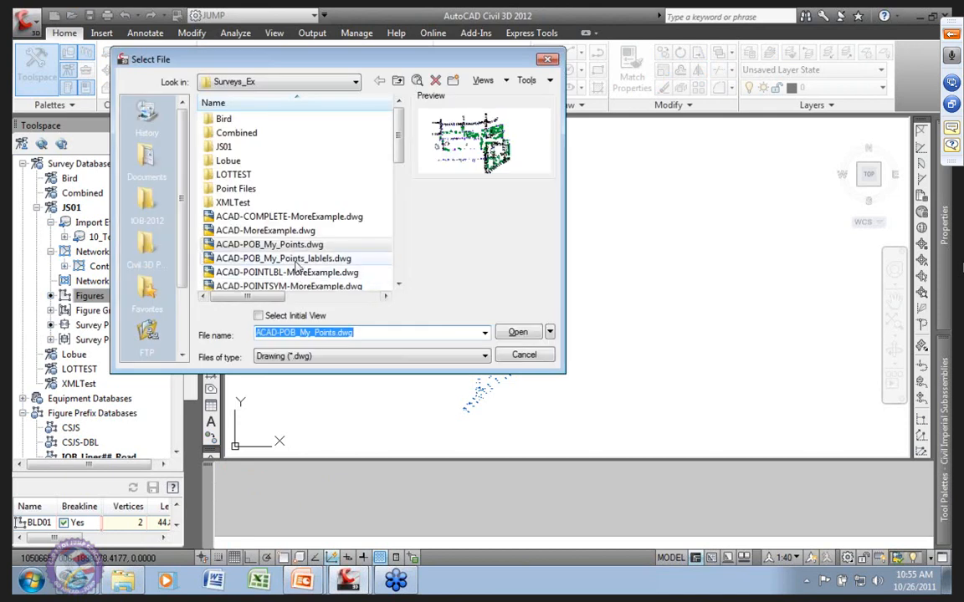
left_click(297, 261)
left_click(521, 333)
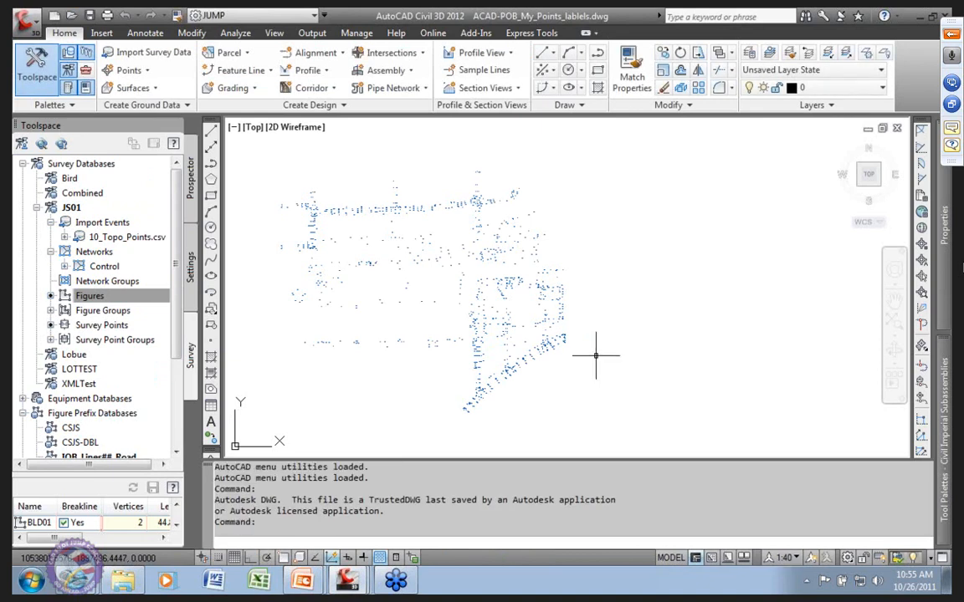
Step: Use Quick Select to select all block references in the entire drawing and explode them
mouse_move(945, 243)
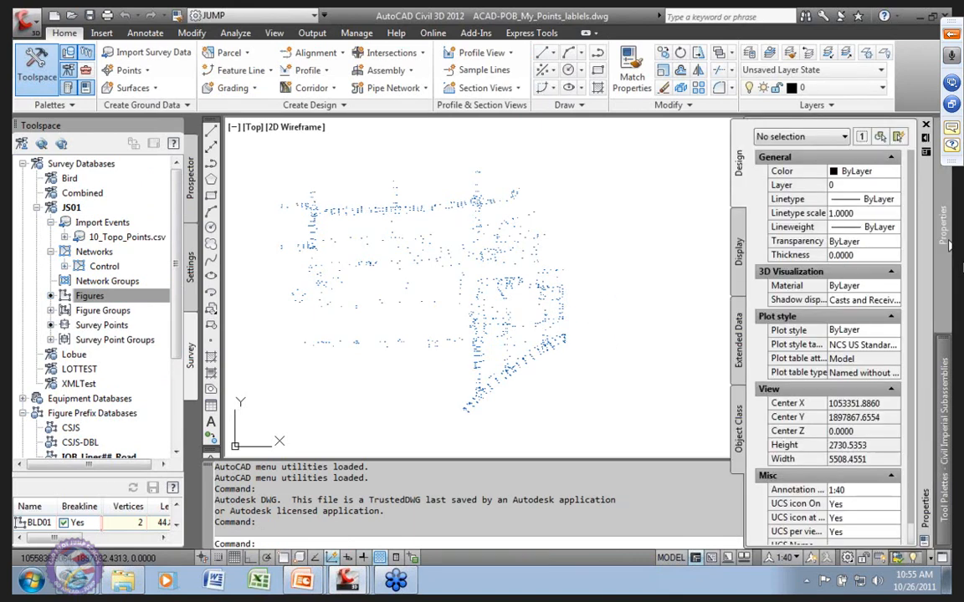
left_click(898, 136)
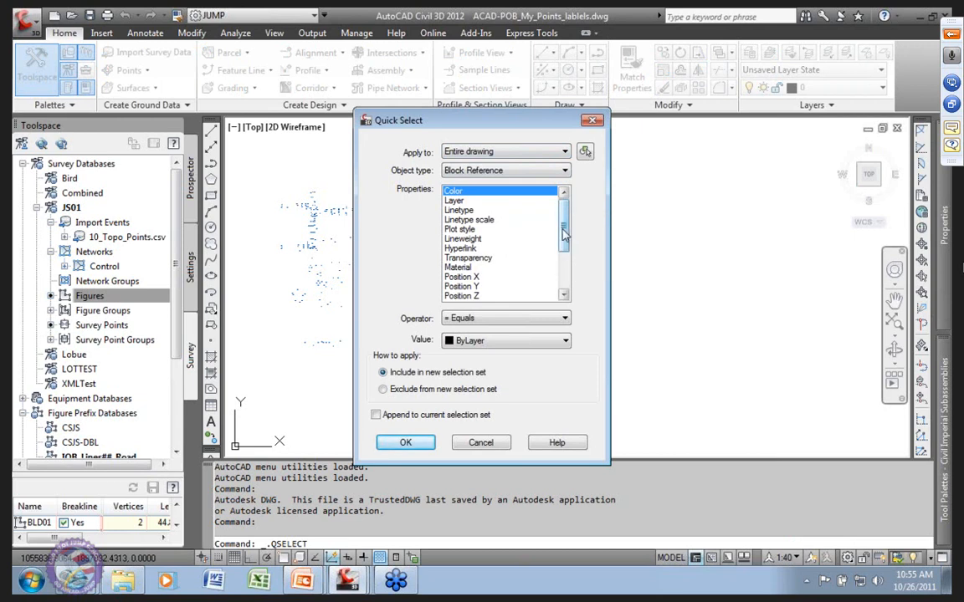
left_click(565, 318)
left_click(438, 368)
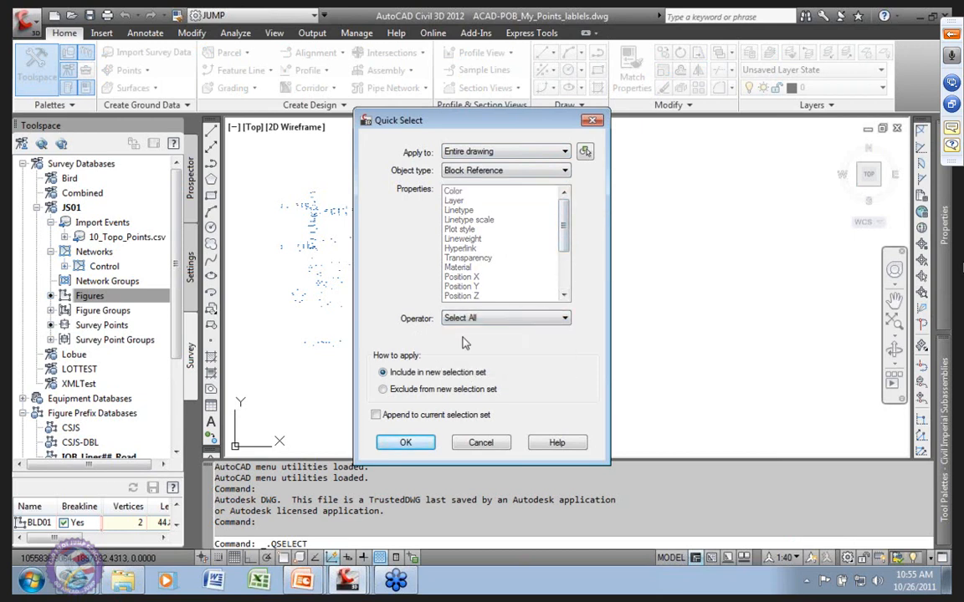
left_click(410, 441)
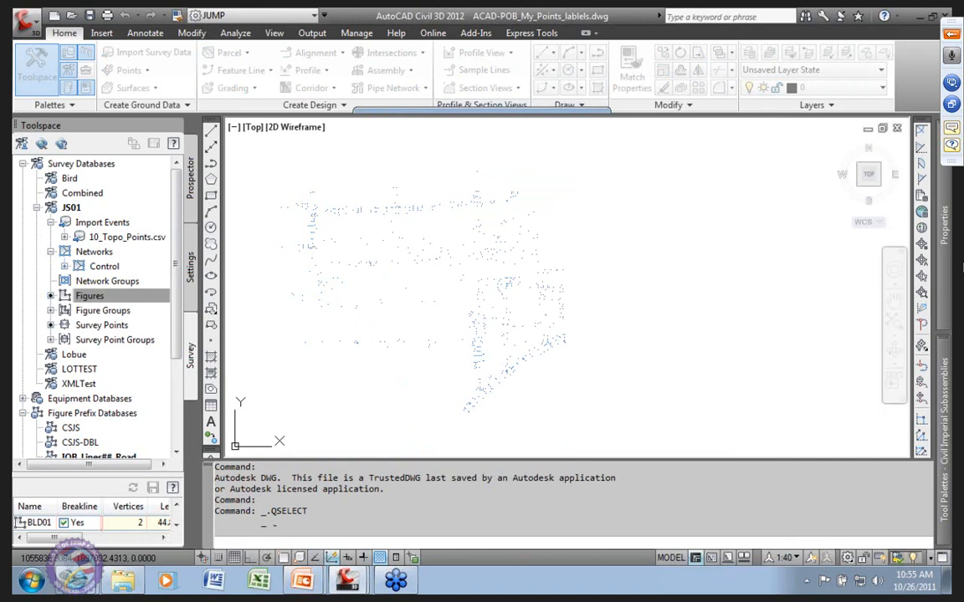
type("explode")
key("Return")
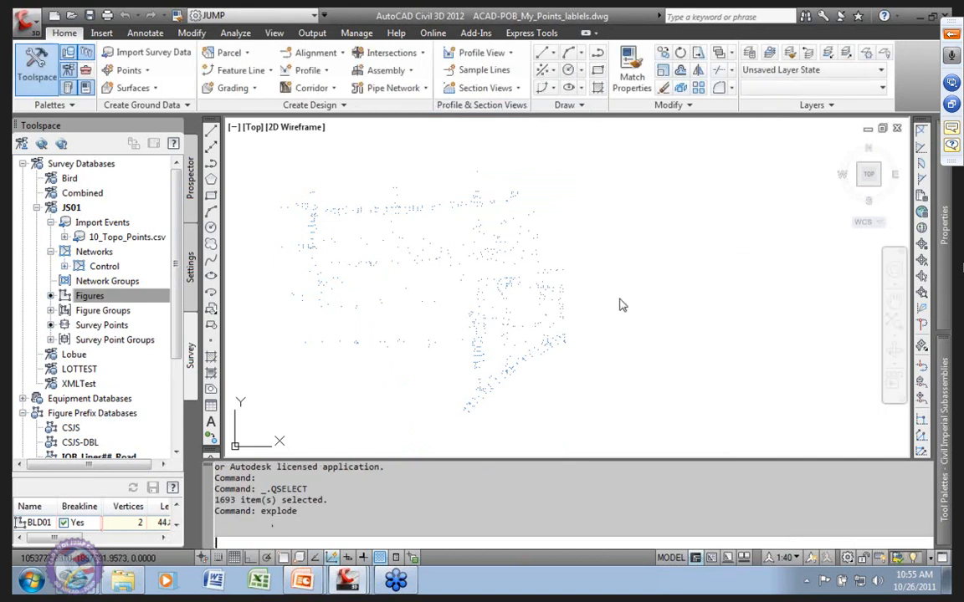
key("Return")
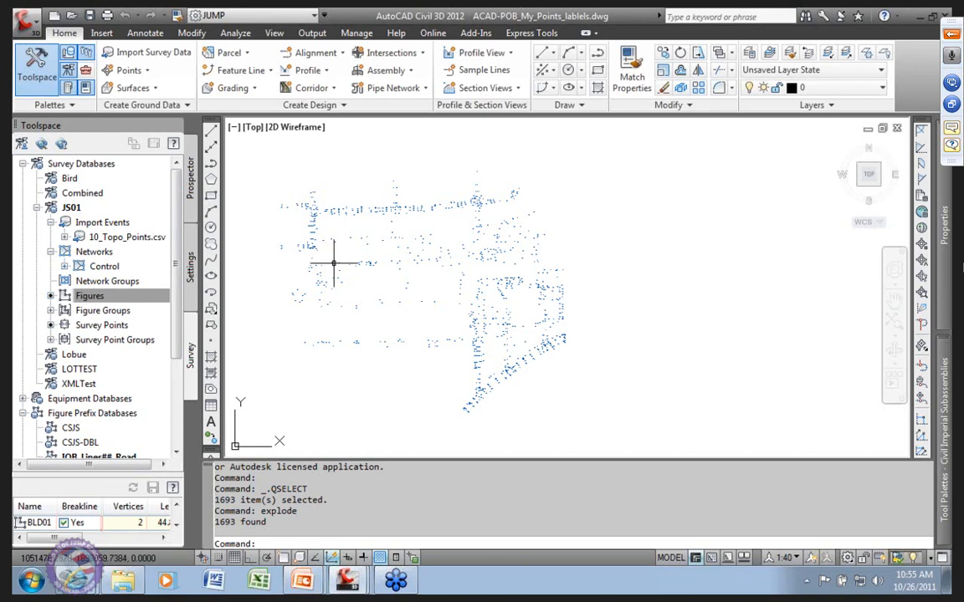
Step: Inspect the object type, layer and text properties of the exploded 783.79 elevation label
middle_click_drag(328, 254, 364, 265)
scroll(355, 204, "up", 8)
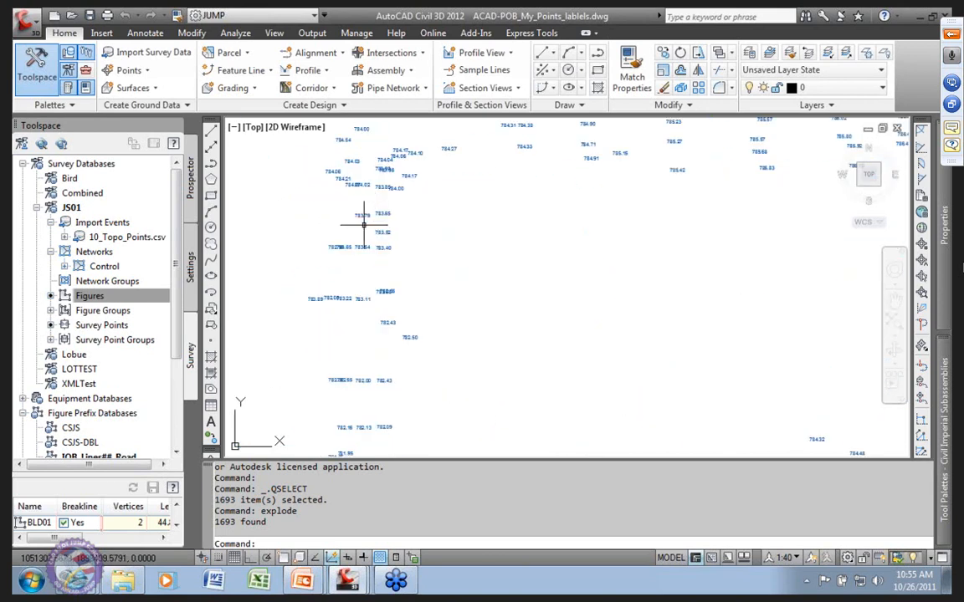
left_click(360, 202)
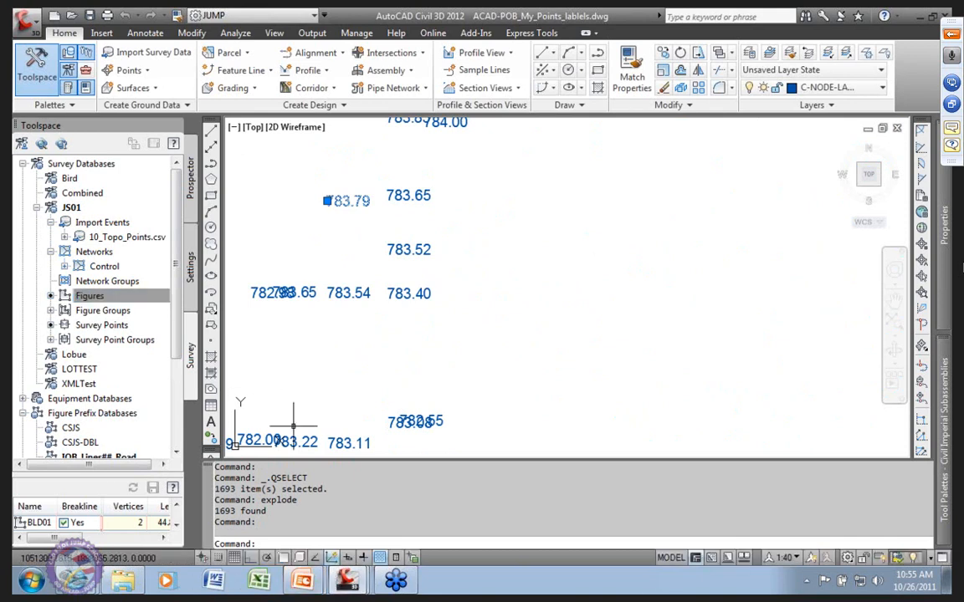
mouse_move(946, 261)
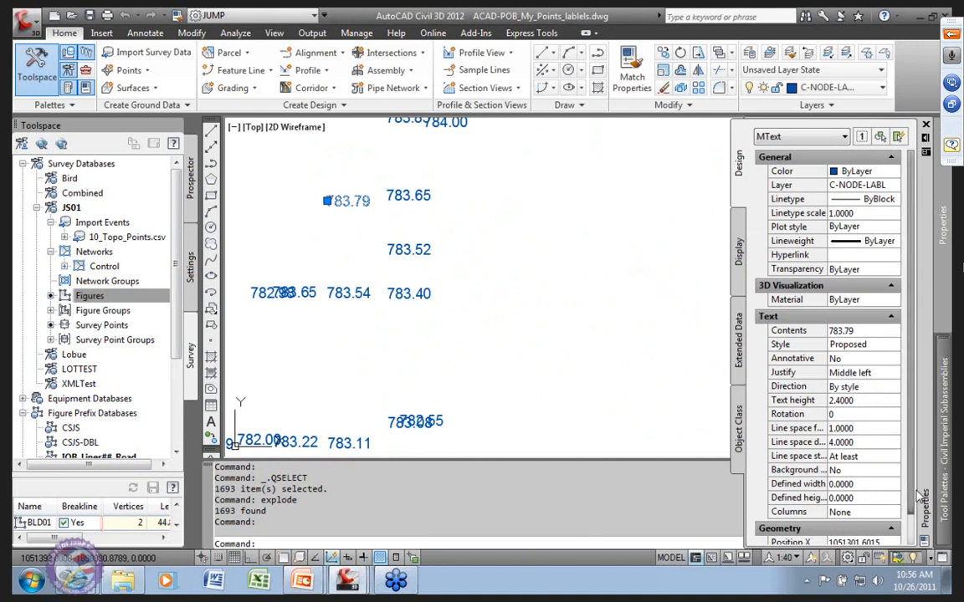
key("Escape")
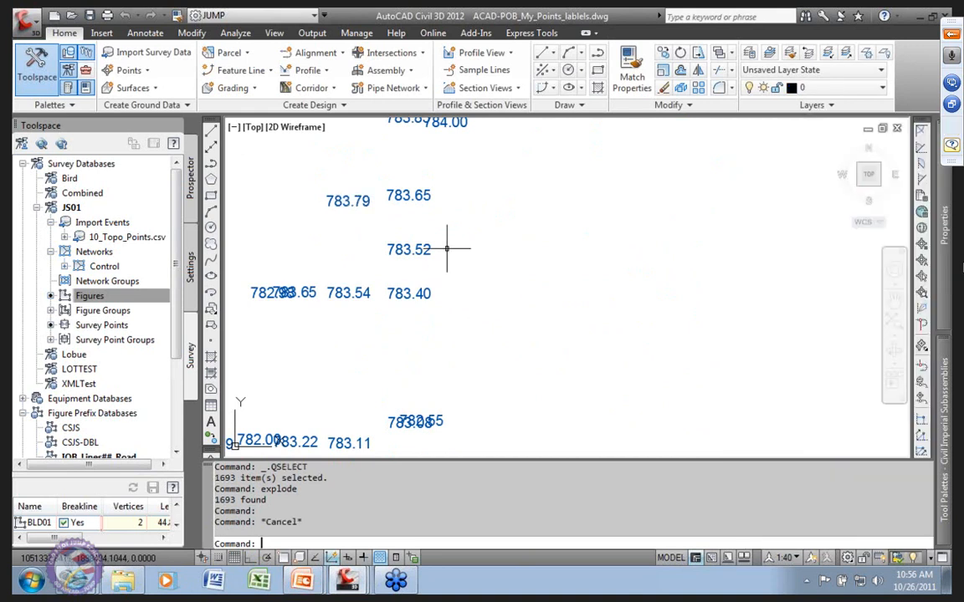
Step: Examine the exploded elevation labels along the road and across the whole site
scroll(447, 248, "down", 3)
mouse_move(757, 330)
middle_mouse_down()
mouse_move(611, 375)
mouse_move(549, 374)
middle_mouse_up()
middle_click_drag(332, 302, 381, 297)
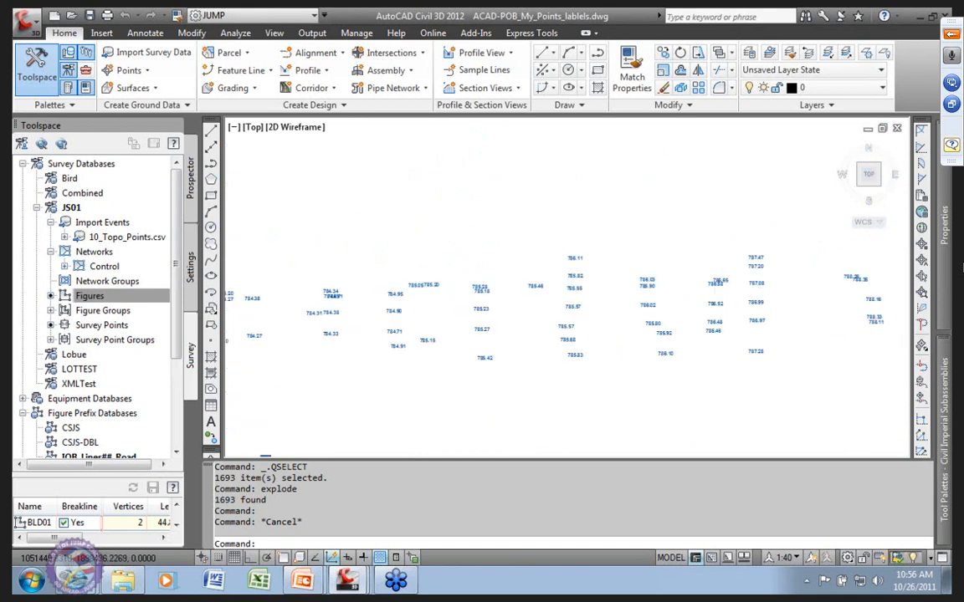
scroll(385, 288, "up", 3)
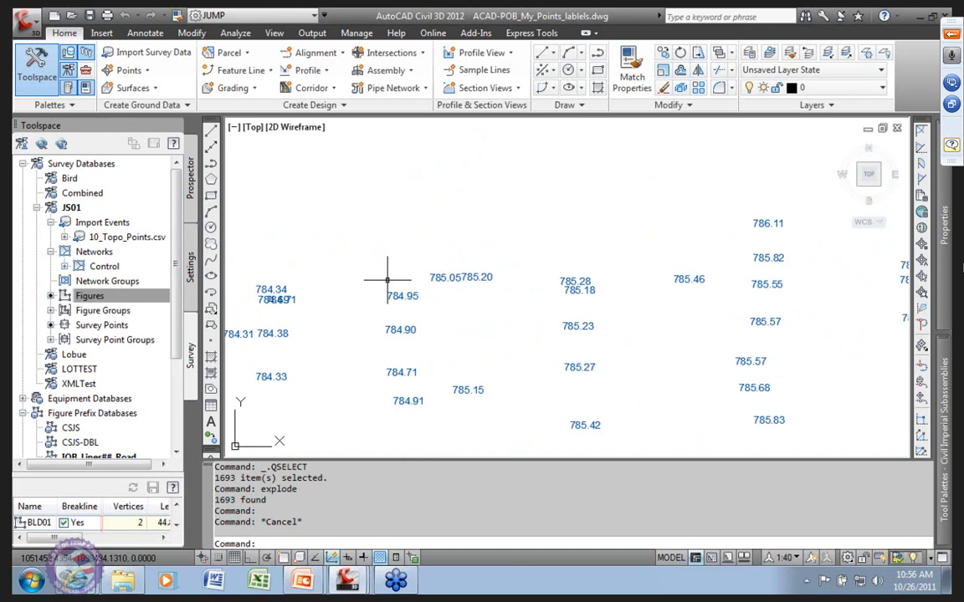
scroll(404, 327, "down", 5)
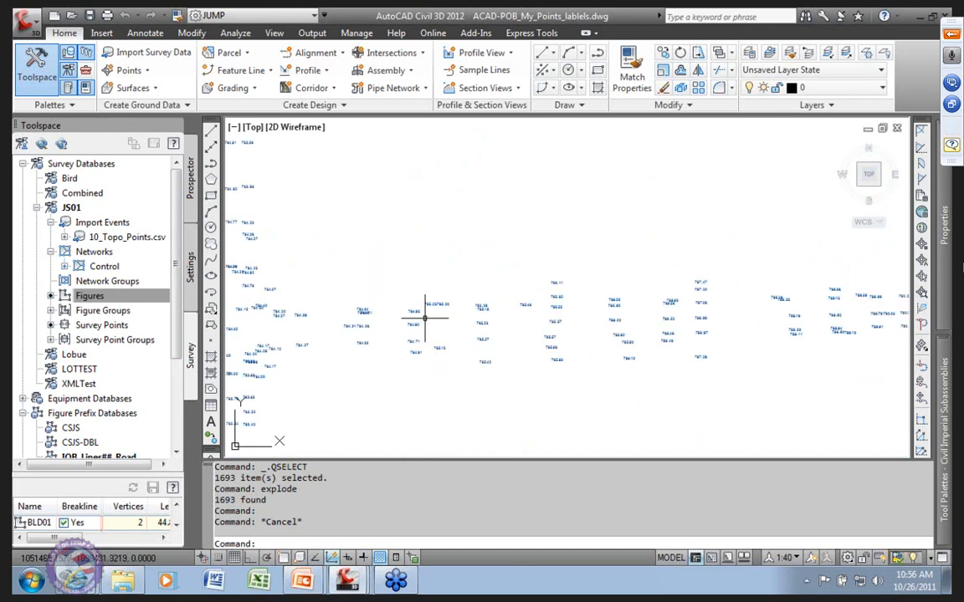
mouse_move(468, 339)
middle_mouse_down()
mouse_move(393, 301)
mouse_move(437, 275)
middle_mouse_up()
scroll(425, 271, "down", 4)
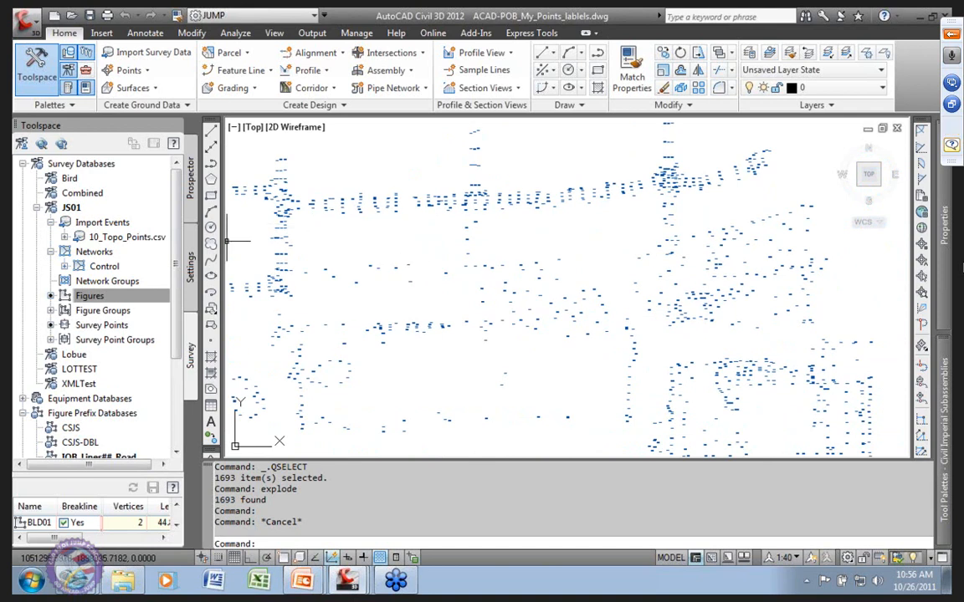
Step: Save the exploded labels drawing and close it, returning to POB_My_Points
left_click(189, 180)
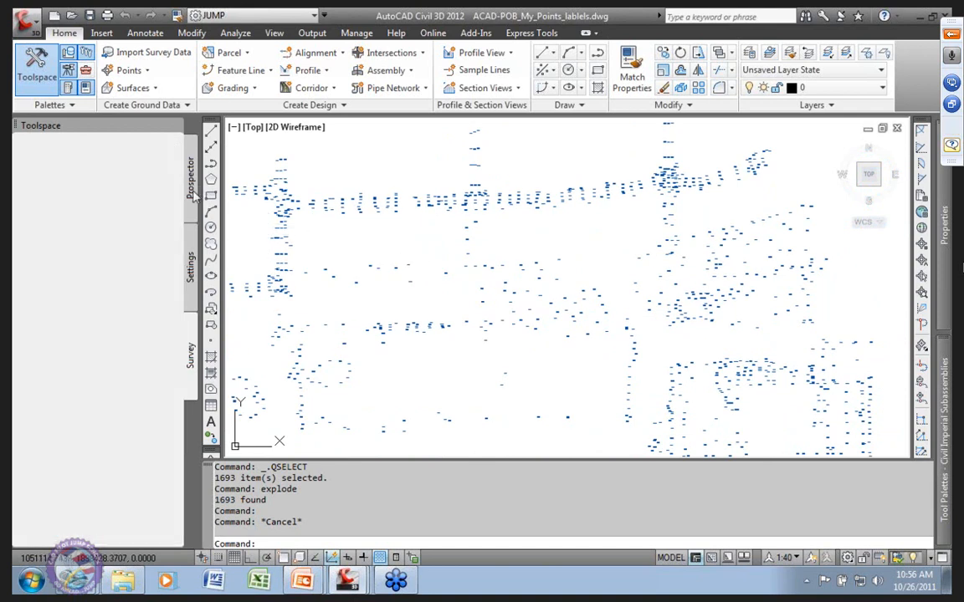
left_click(90, 16)
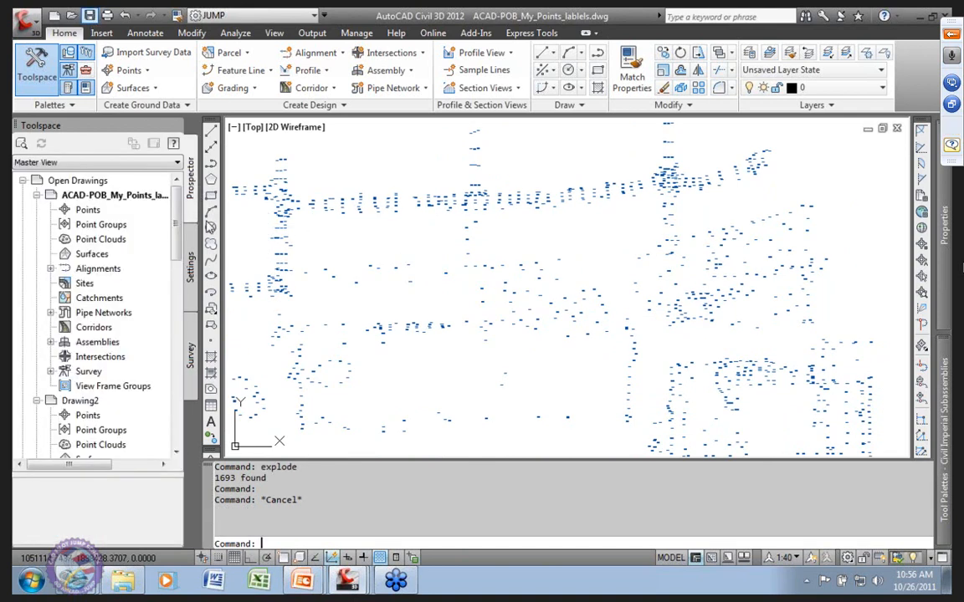
right_click(165, 195)
left_click(180, 206)
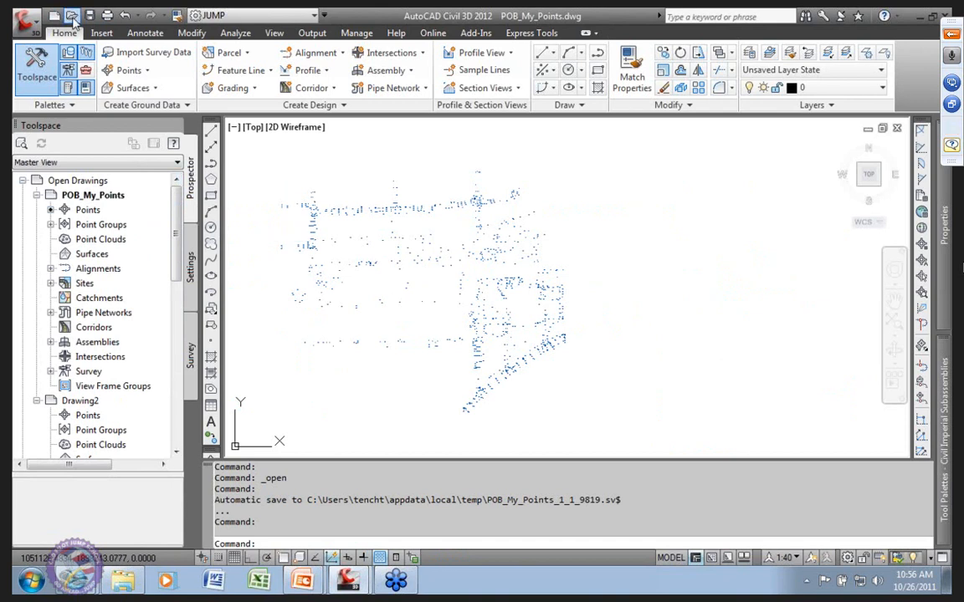
Step: Preview ACAD-POB_My_Points.dwg in the Surveys_Ex folder without opening it
left_click(71, 15)
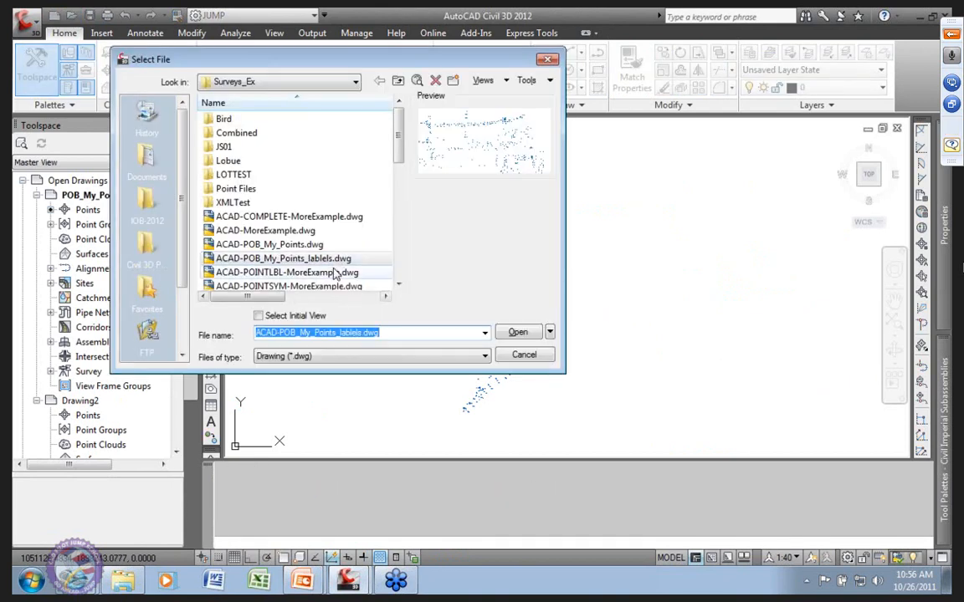
left_click(268, 244)
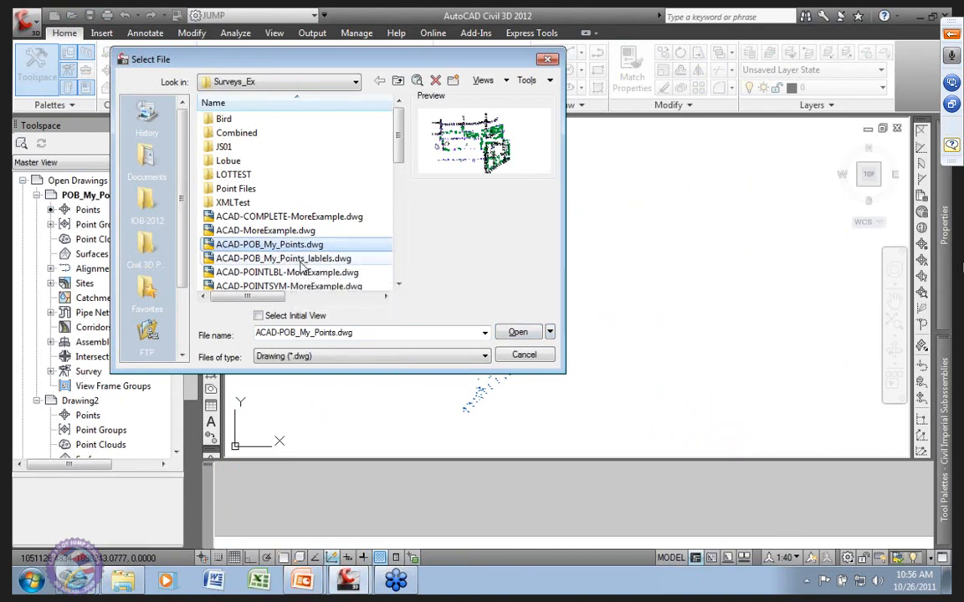
left_click(524, 355)
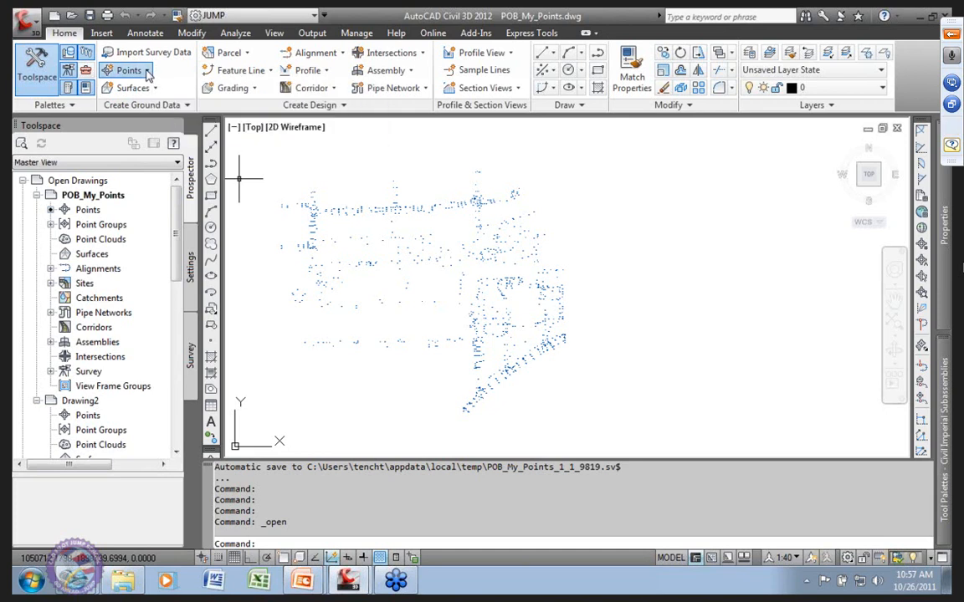
Step: Review the point selection, block output and block layer options of Create Blocks from COGO Points, creating nothing
left_click(147, 72)
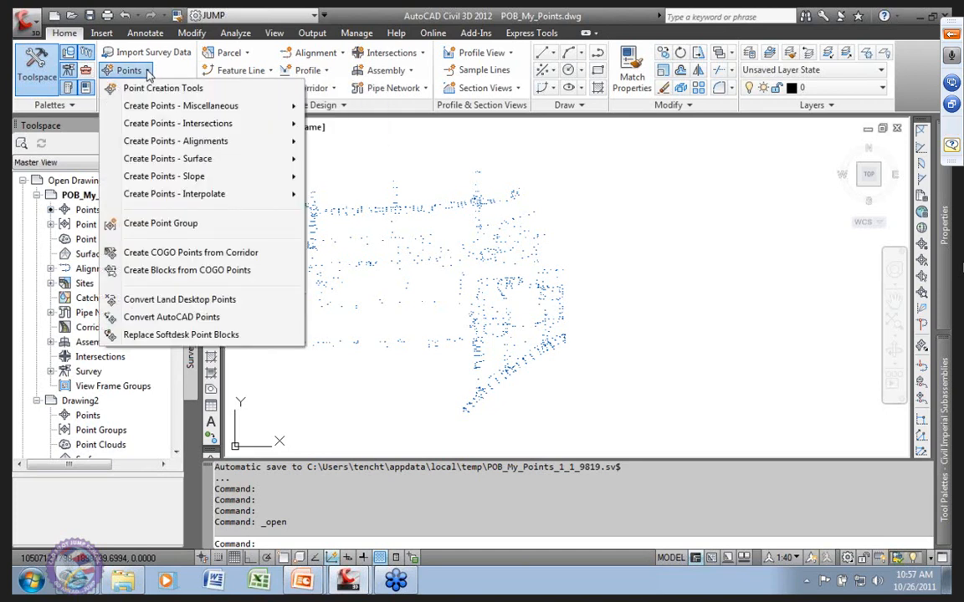
left_click(248, 270)
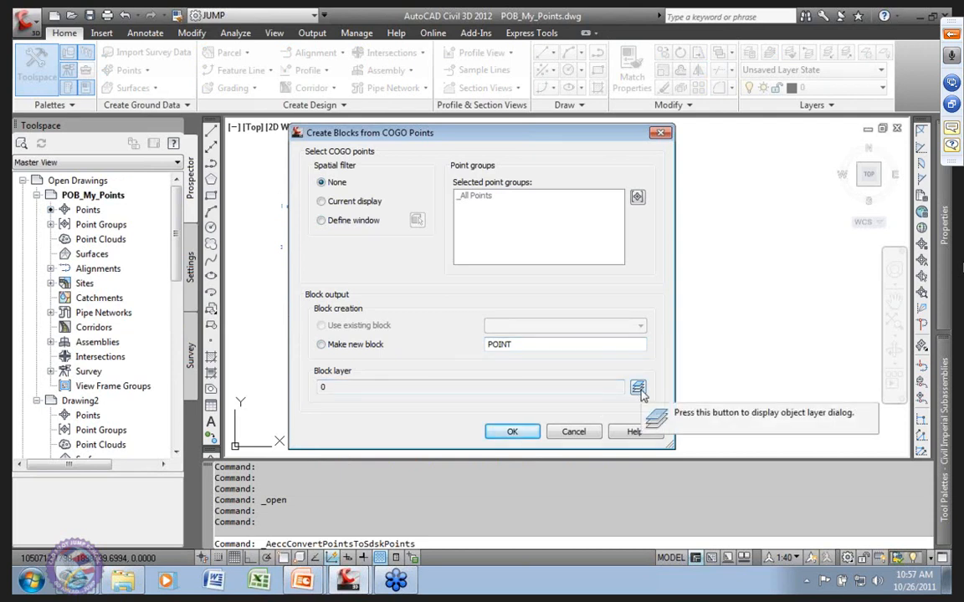
left_click(574, 431)
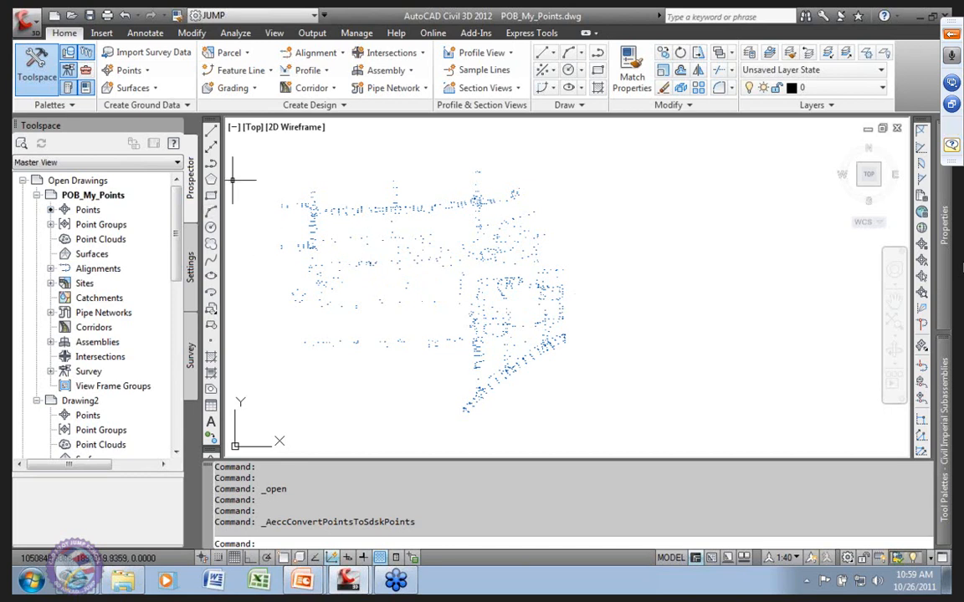
Step: Look over the formats offered for exporting the drawing
left_click(25, 20)
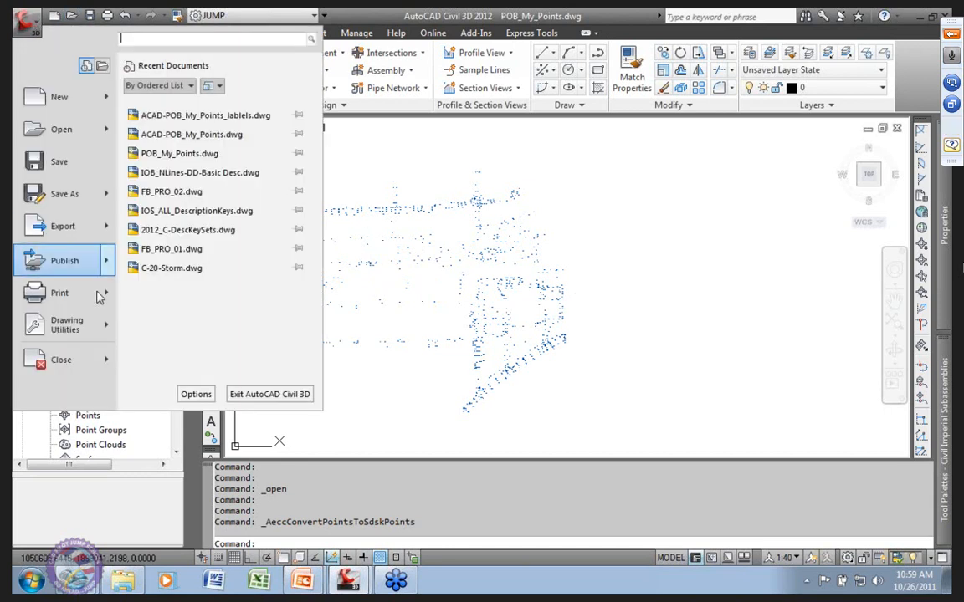
mouse_move(72, 226)
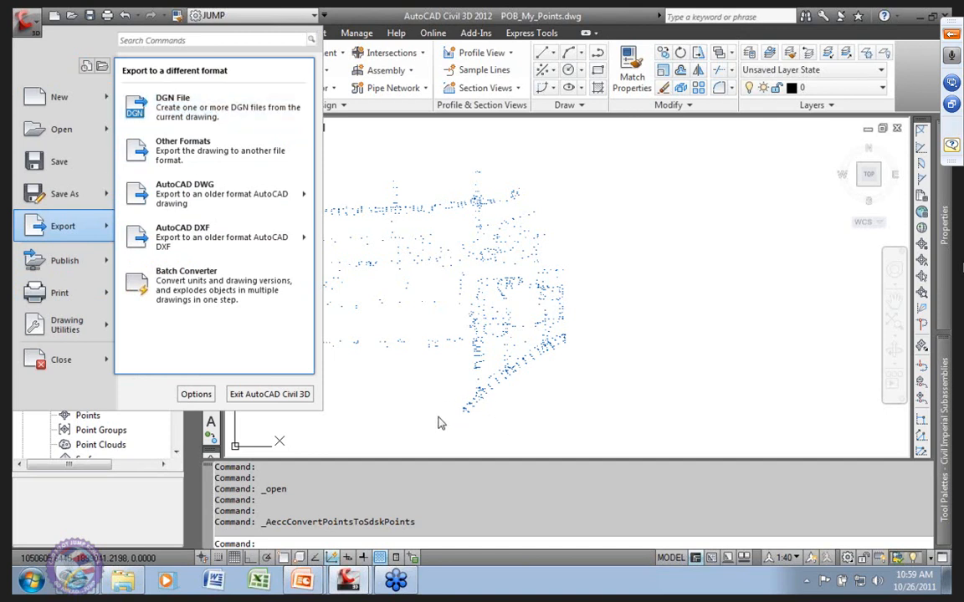
left_click(386, 400)
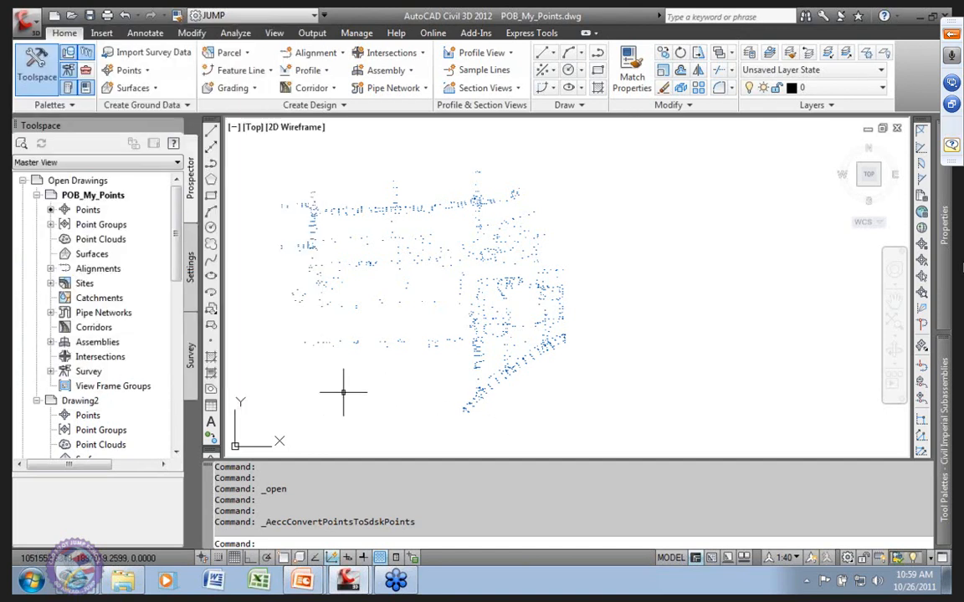
Step: Examine the MAPEXPORT file types, including MicroStation File V8 (*.dgn), and leave without exporting
type("MAP")
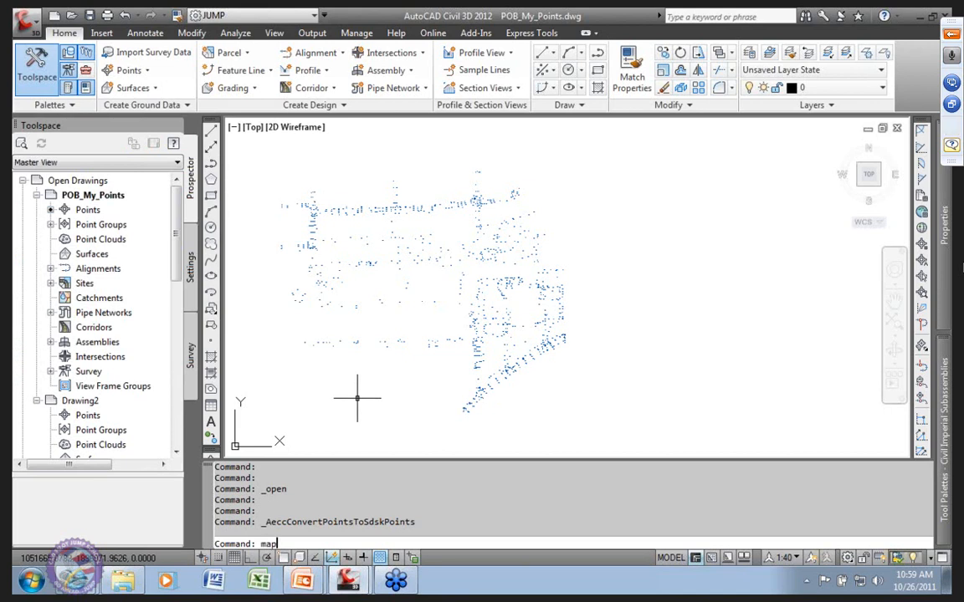
type("E")
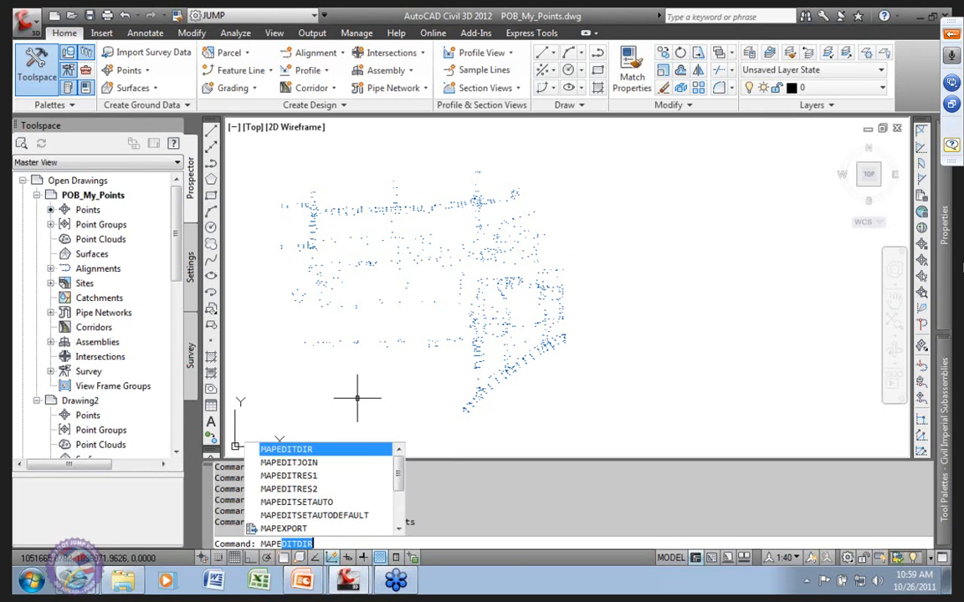
left_click(283, 529)
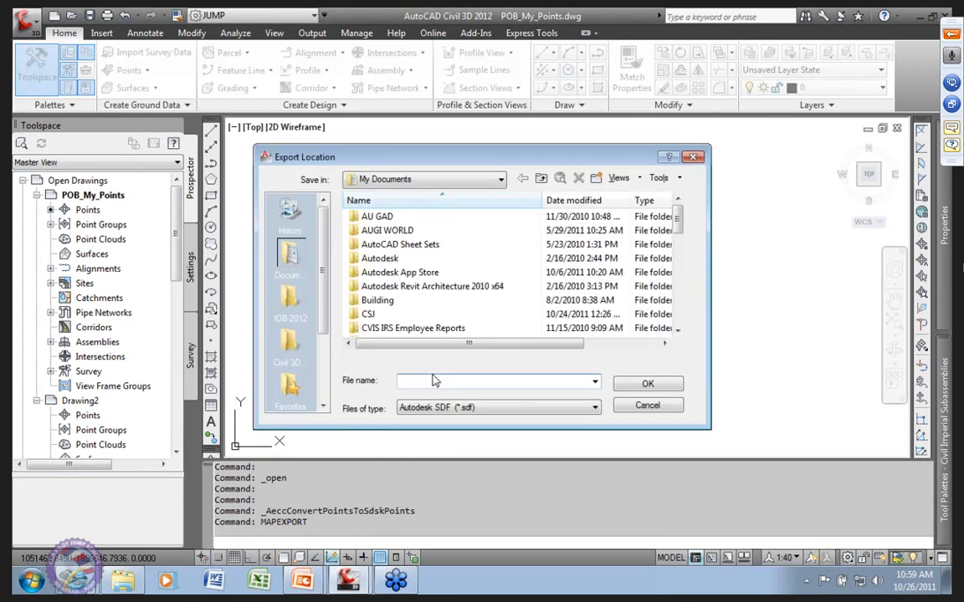
left_click(593, 410)
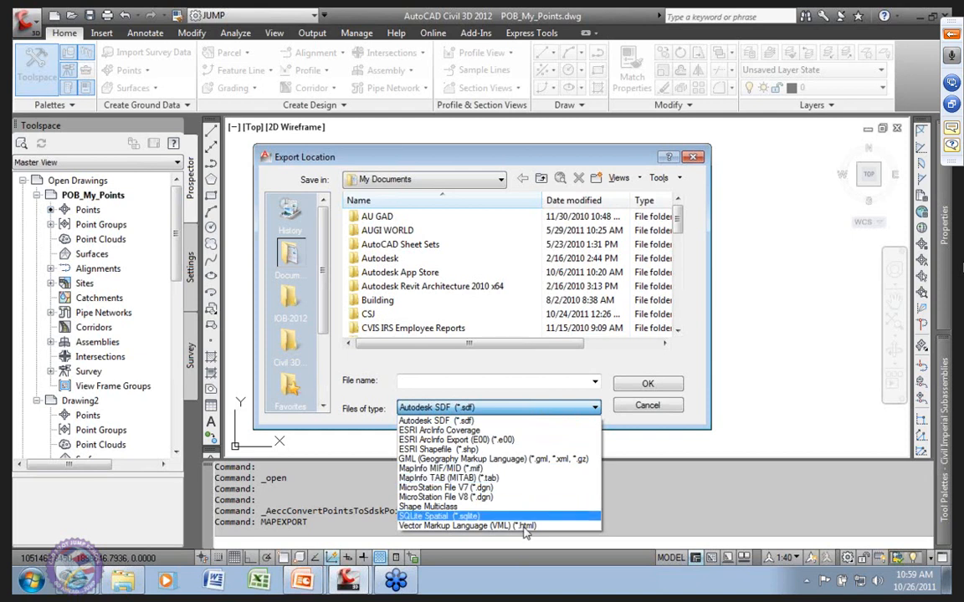
left_click(466, 498)
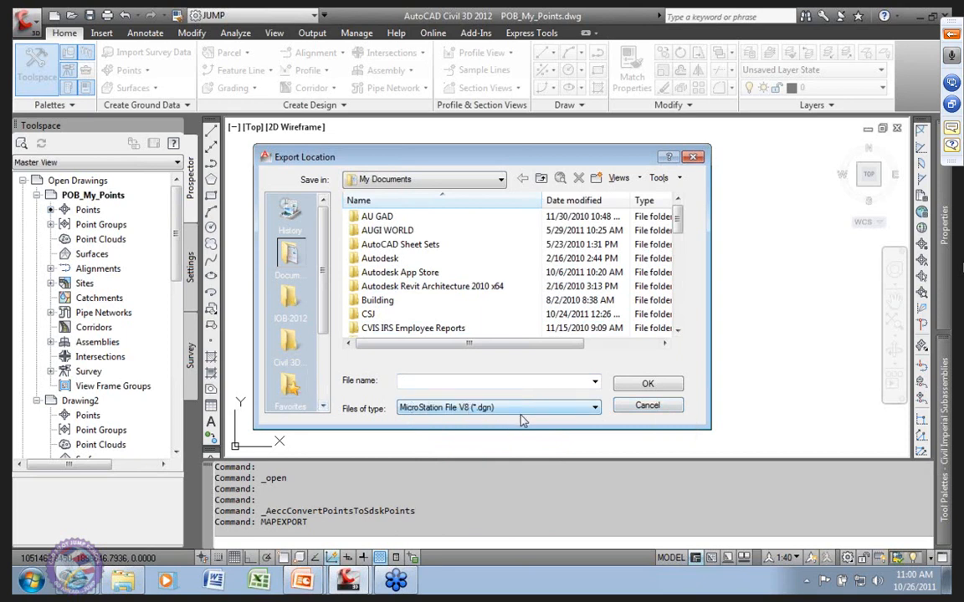
left_click(648, 406)
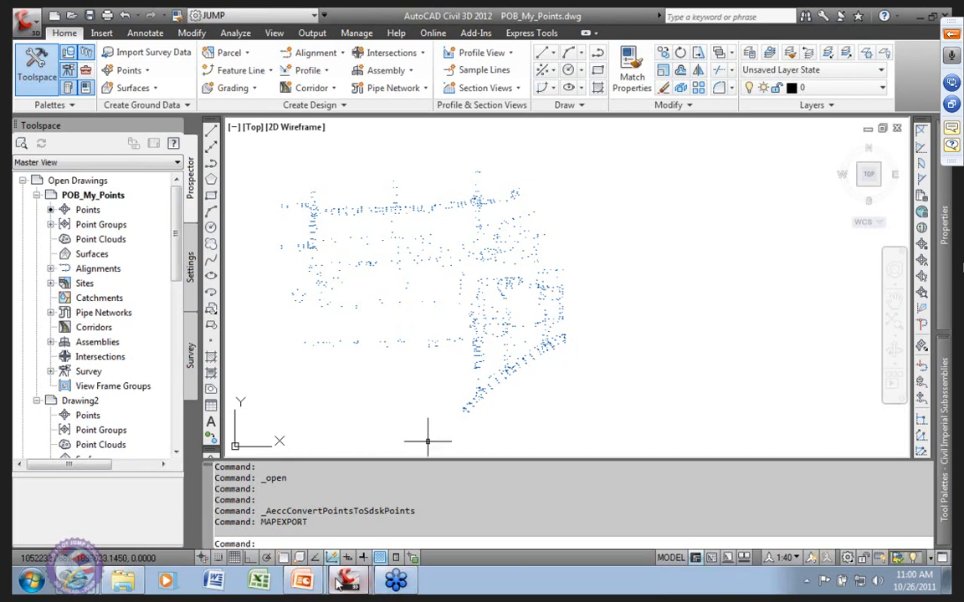
Step: Switch to the JumpStart_FreeTopicTraining PowerPoint slide show and advance to the slide "The Civil Point Lobotomy"
mouse_move(289, 589)
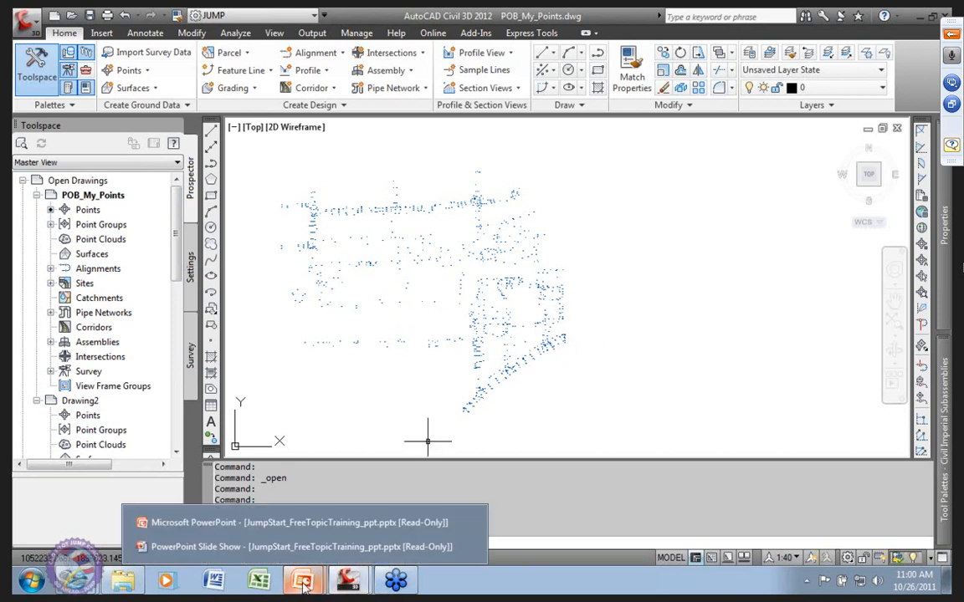
left_click(224, 548)
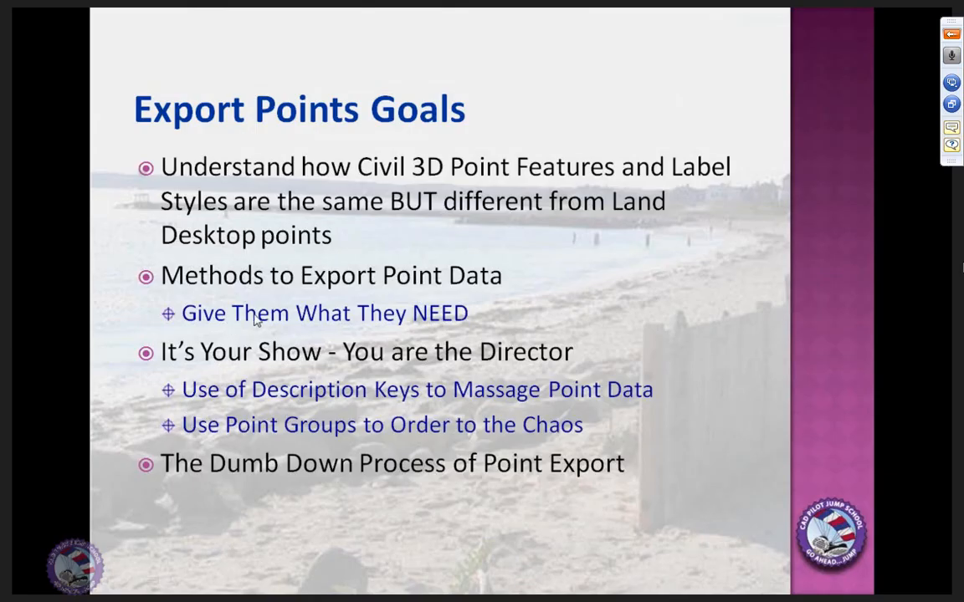
left_click(415, 342)
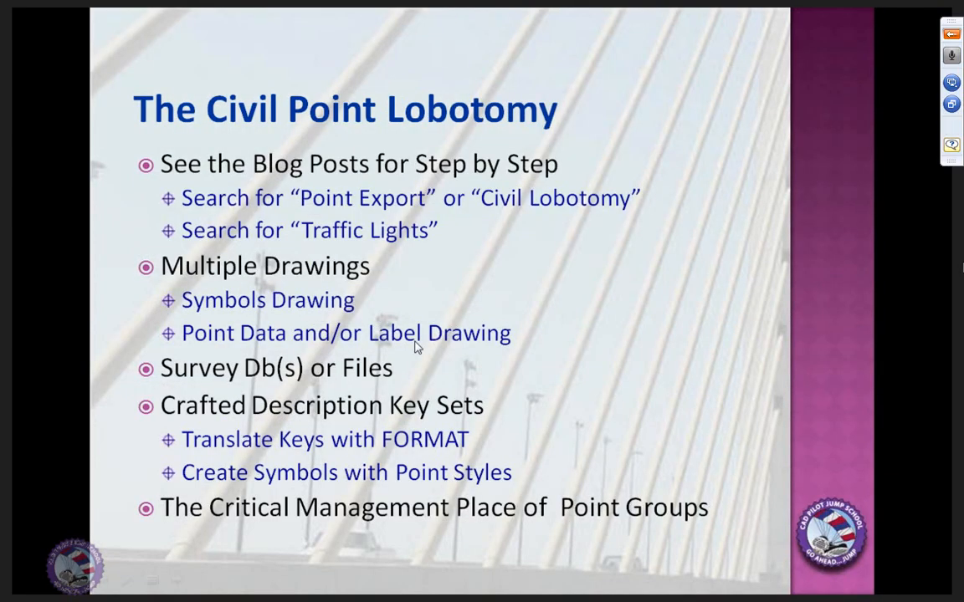
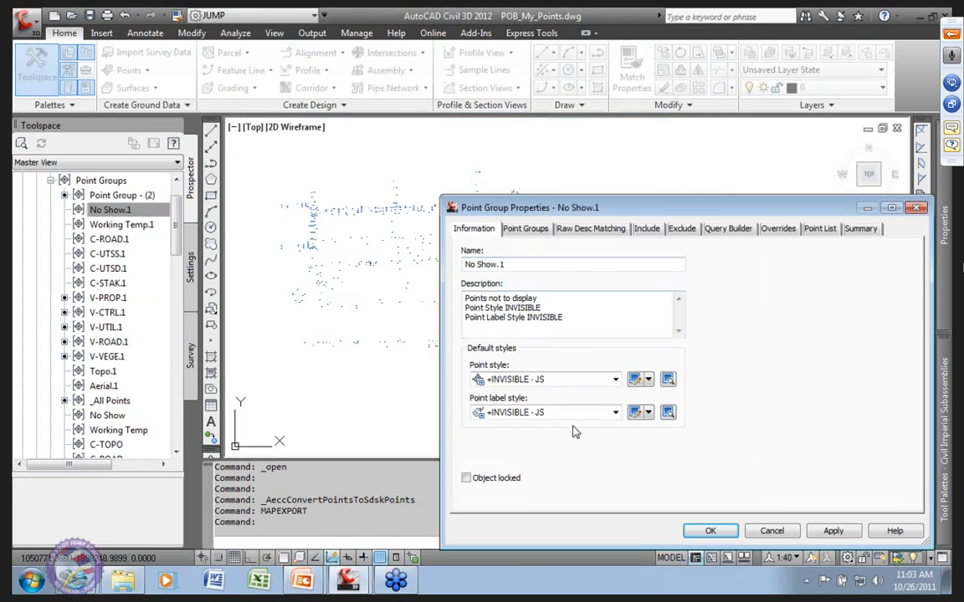
Step: Set both the default point style and point label style of the No Show.1 point group to <none>
left_click(615, 379)
left_click(529, 418)
left_click(614, 412)
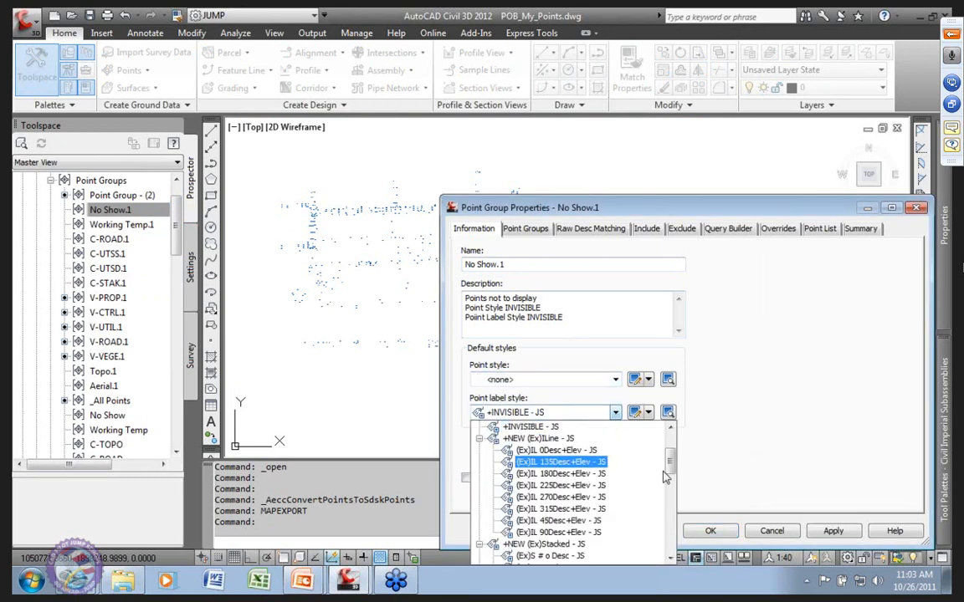
left_click_drag(671, 465, 672, 553)
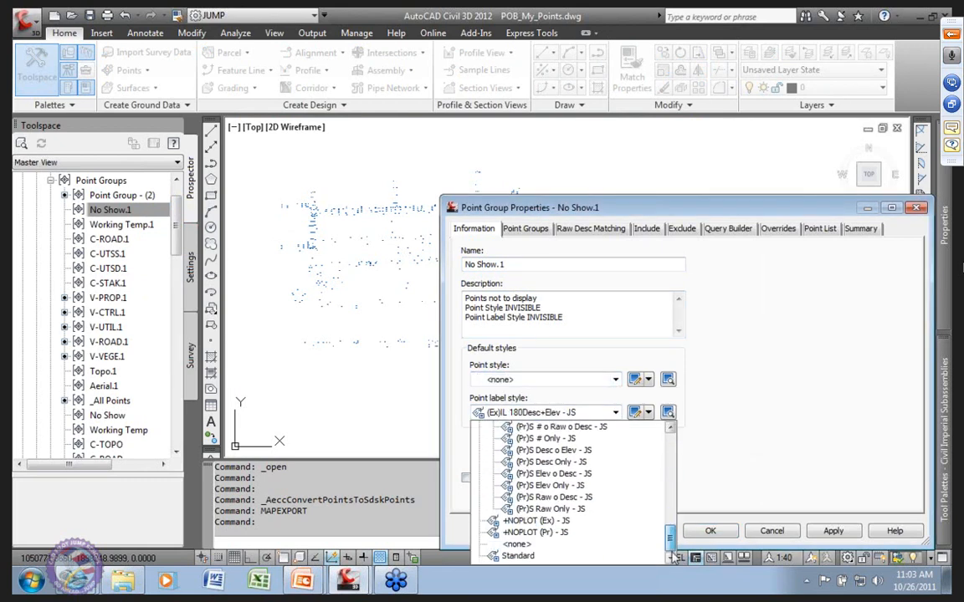
left_click(517, 543)
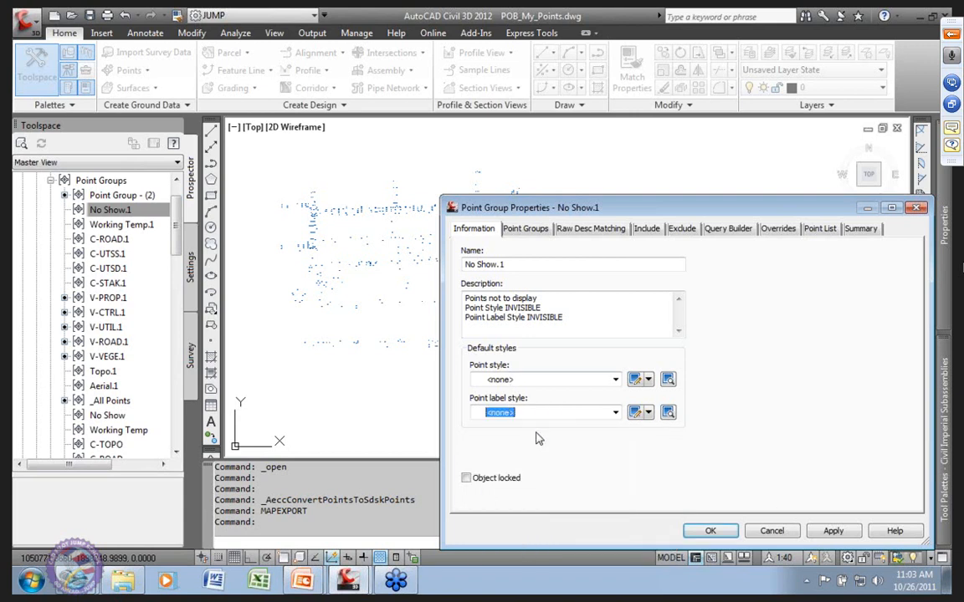
left_click(831, 530)
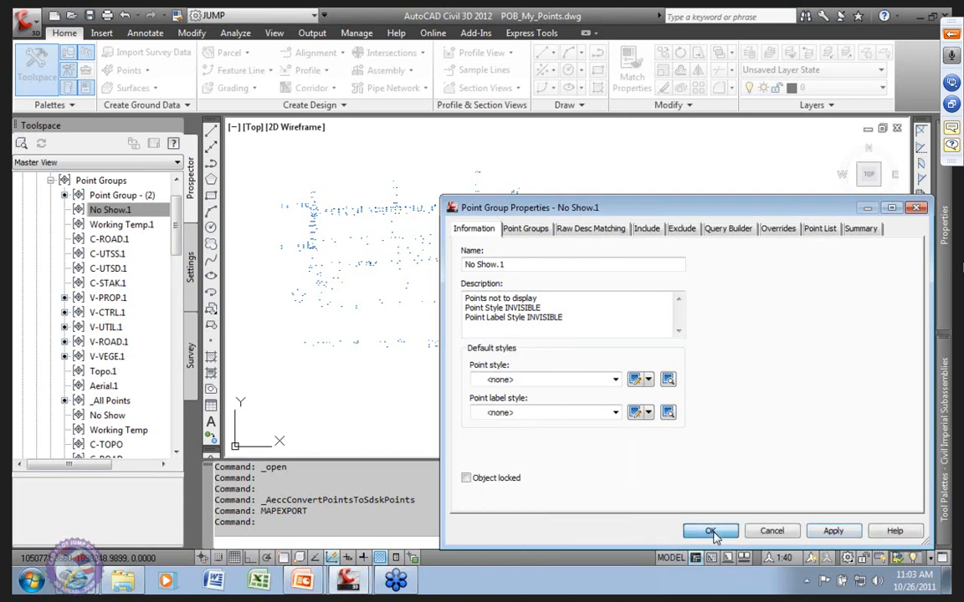
left_click(711, 532)
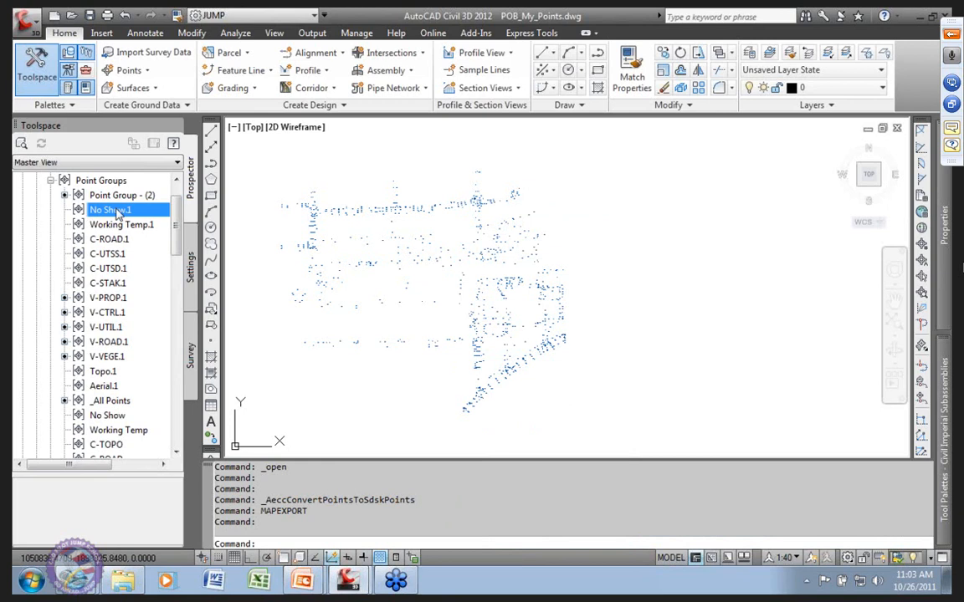
Step: Examine the elevation labels up close and check the COGO point details in the dense label cluster
mouse_move(125, 212)
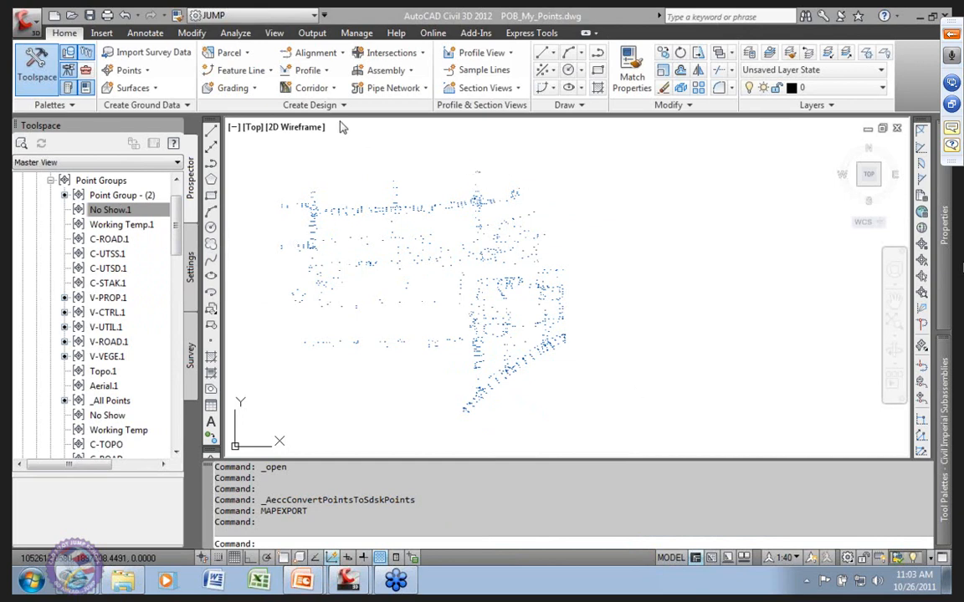
scroll(507, 376, "up", 8)
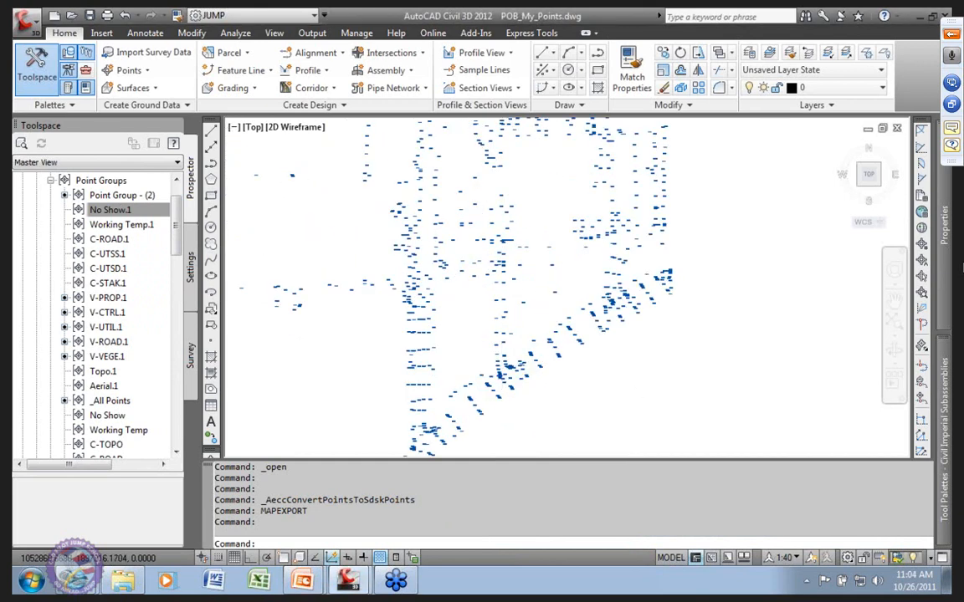
scroll(536, 331, "up", 8)
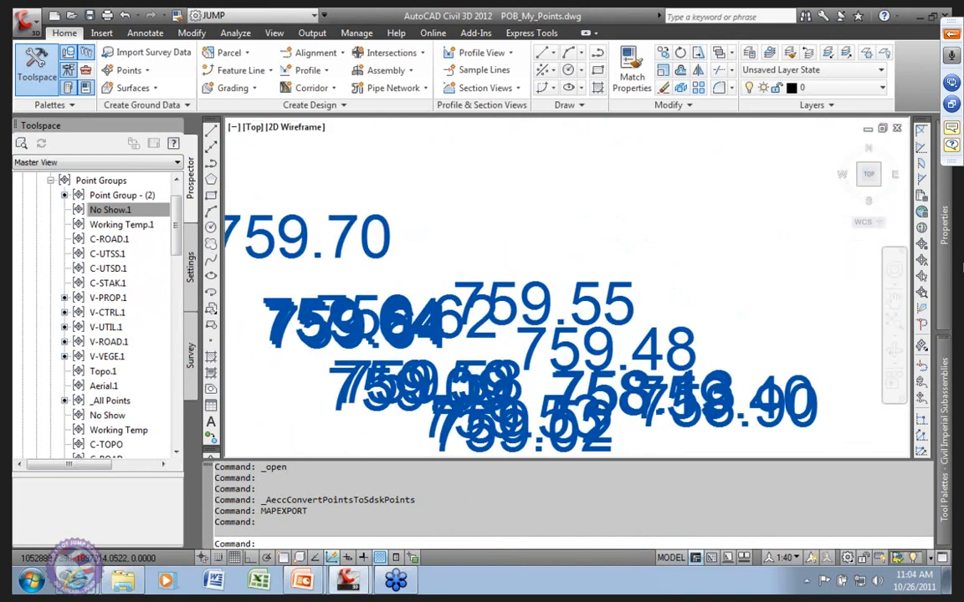
scroll(536, 330, "down", 6)
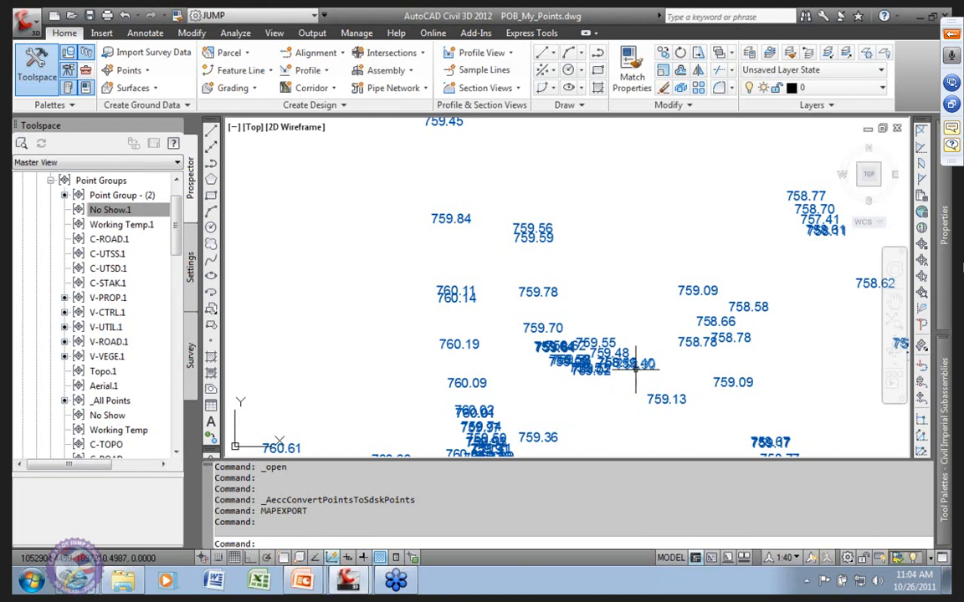
mouse_move(635, 364)
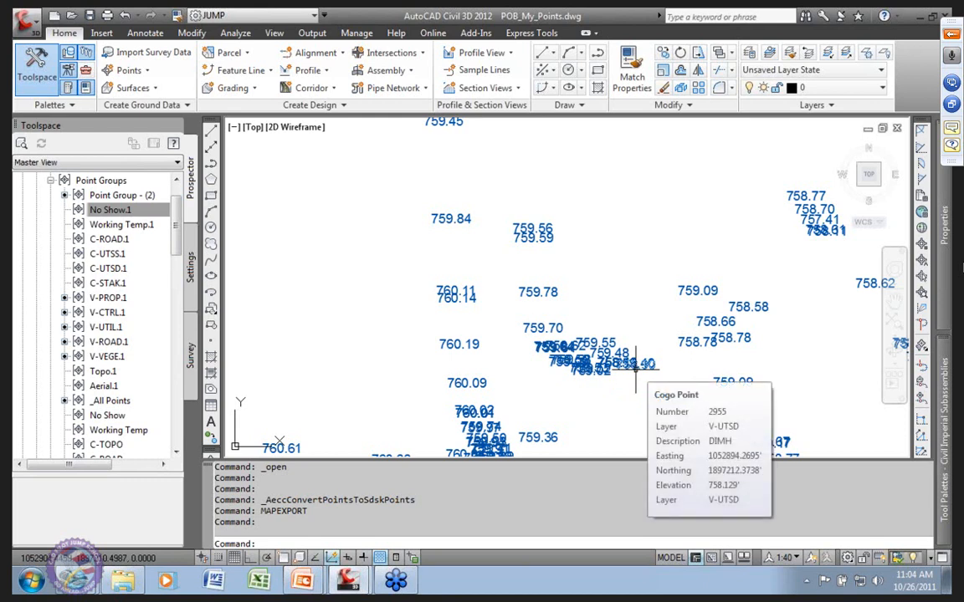
Step: Move the _All Points group to the top of the point group display order and apply the new order
left_click(143, 211)
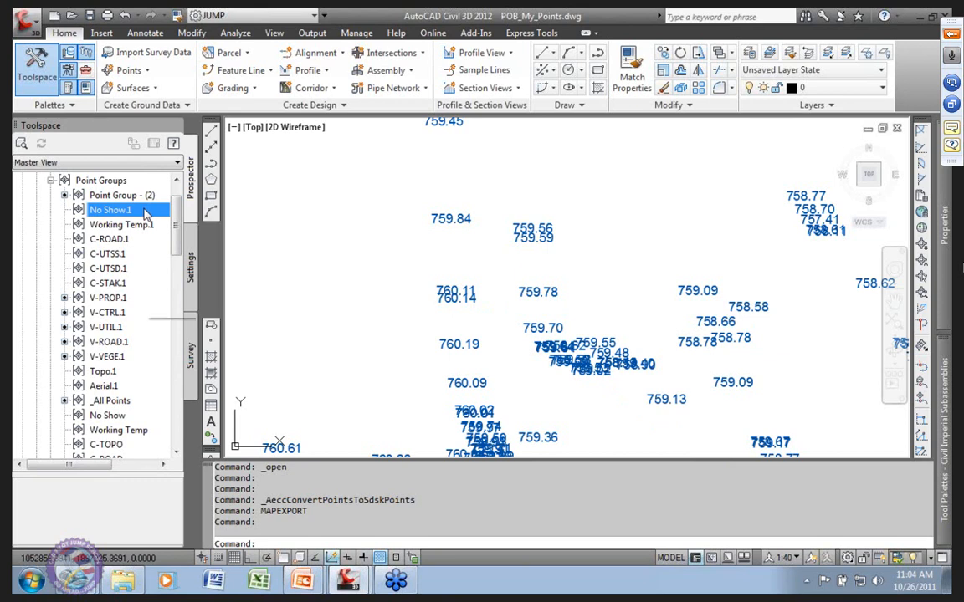
mouse_move(145, 214)
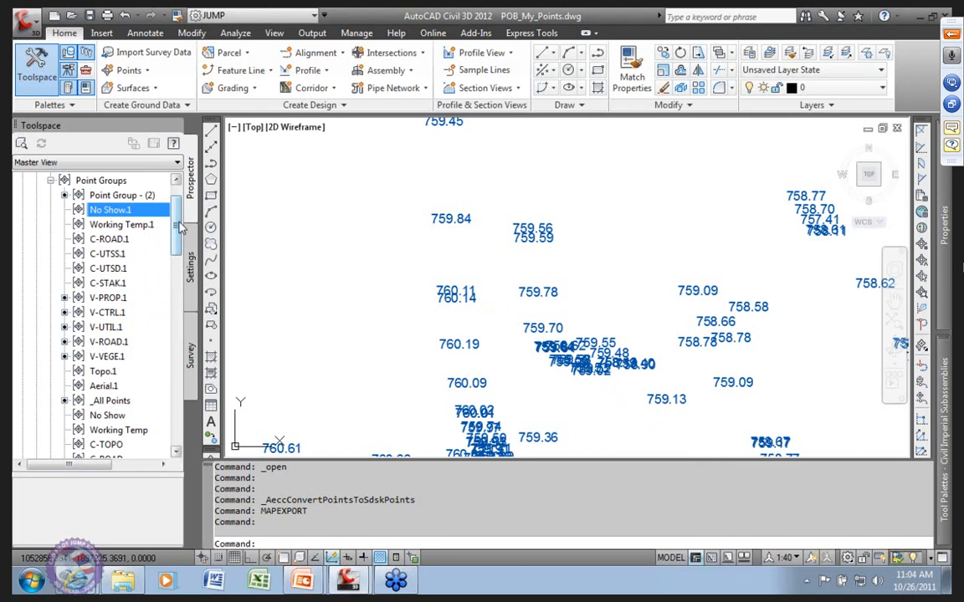
scroll(70, 262, "up", 1)
left_click(104, 225)
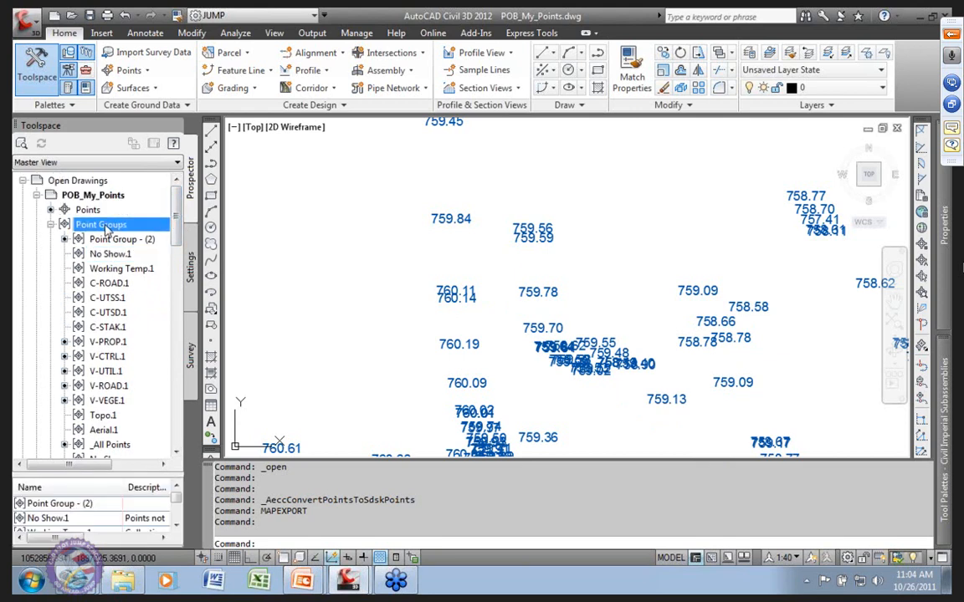
right_click(122, 225)
left_click(147, 231)
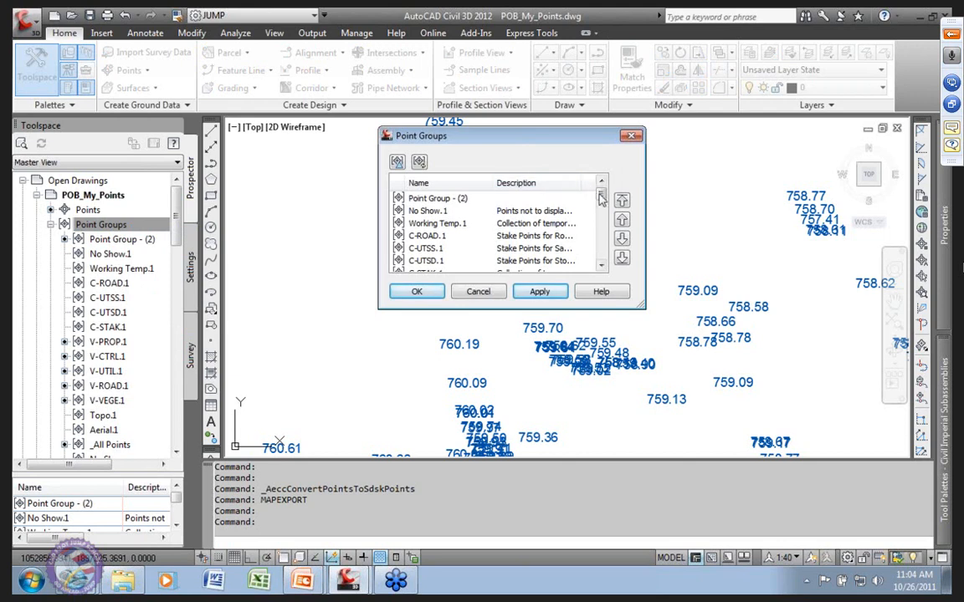
left_click_drag(601, 195, 599, 228)
left_click(452, 212)
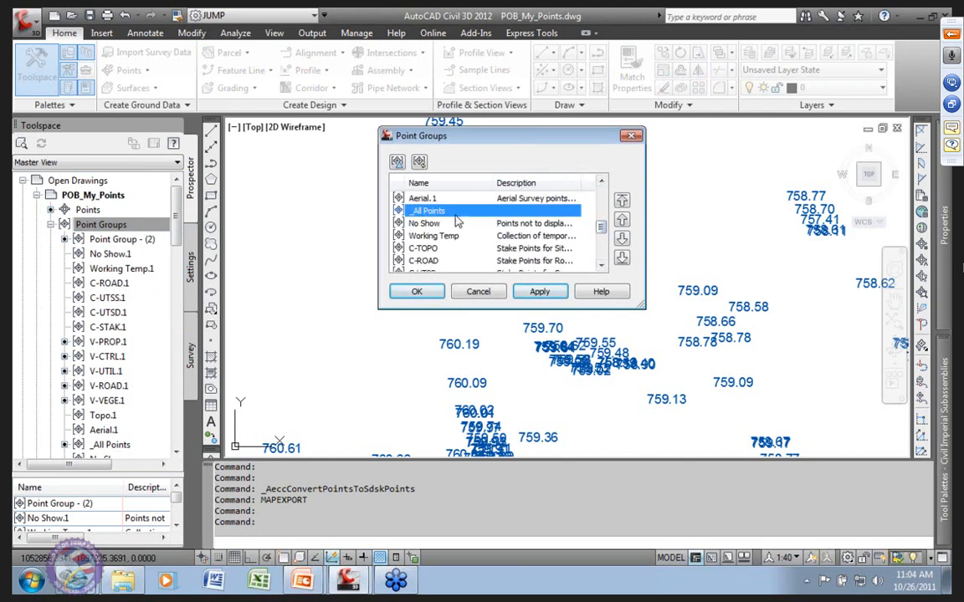
left_click(478, 224)
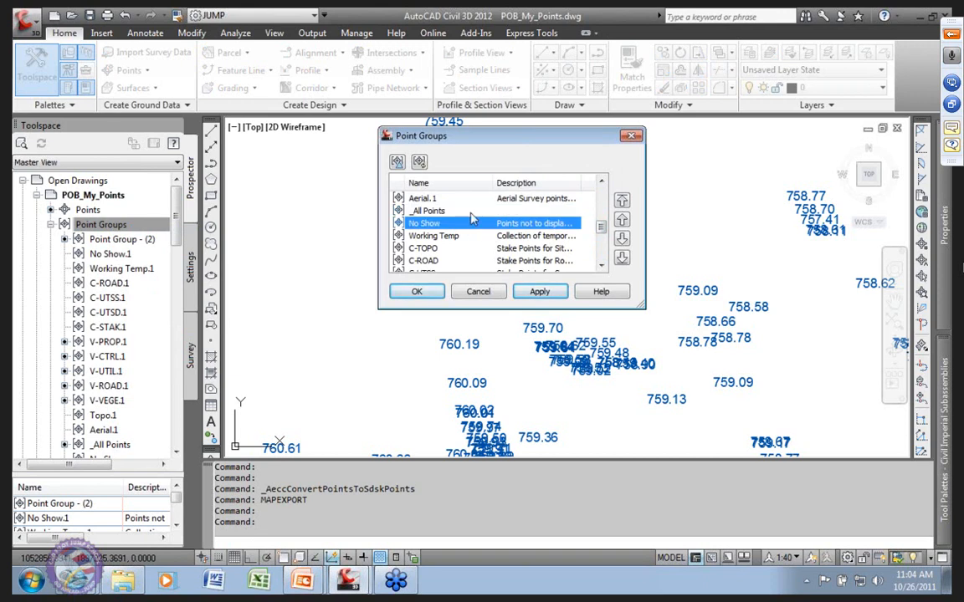
left_click(438, 211)
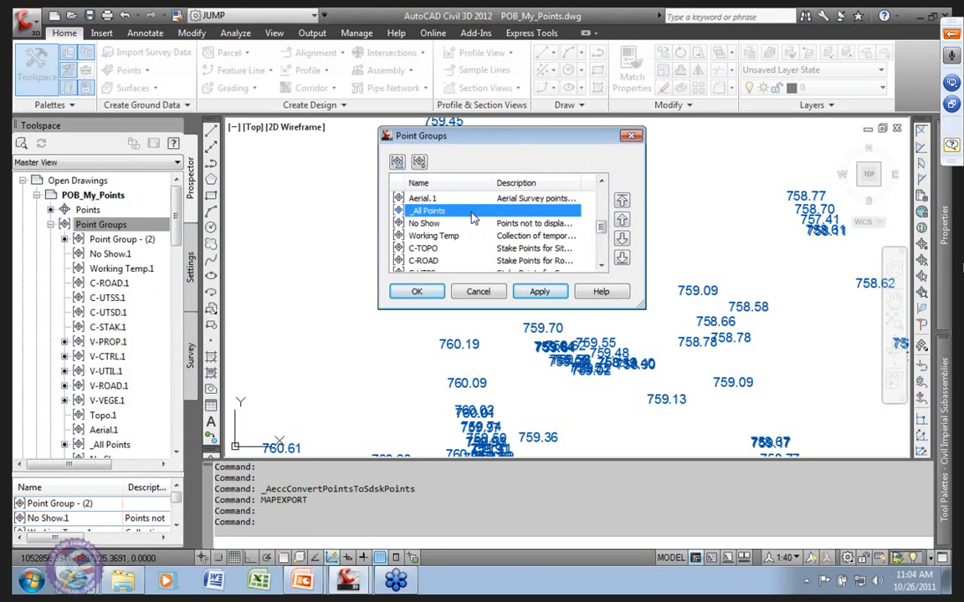
left_click(621, 200)
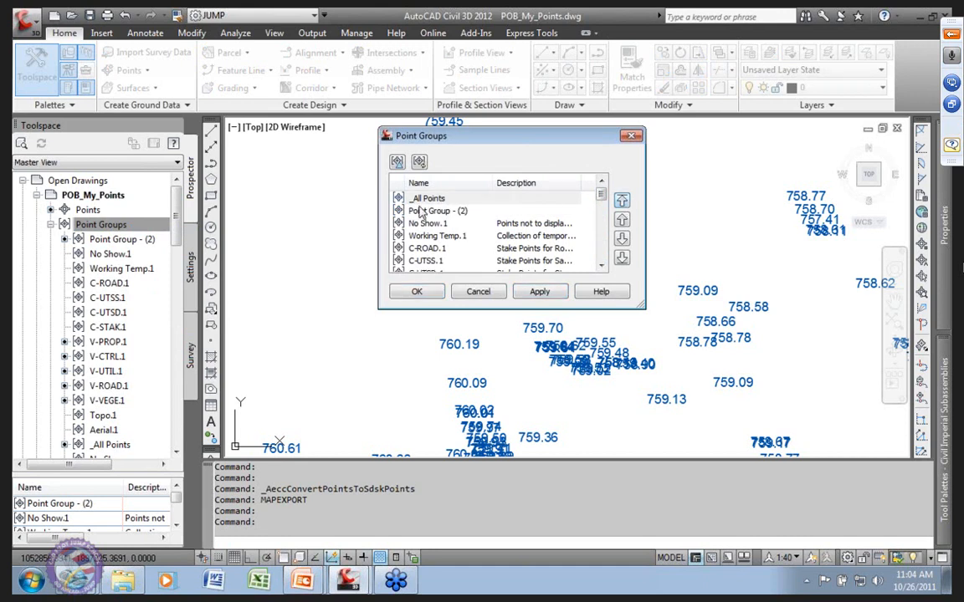
left_click(538, 293)
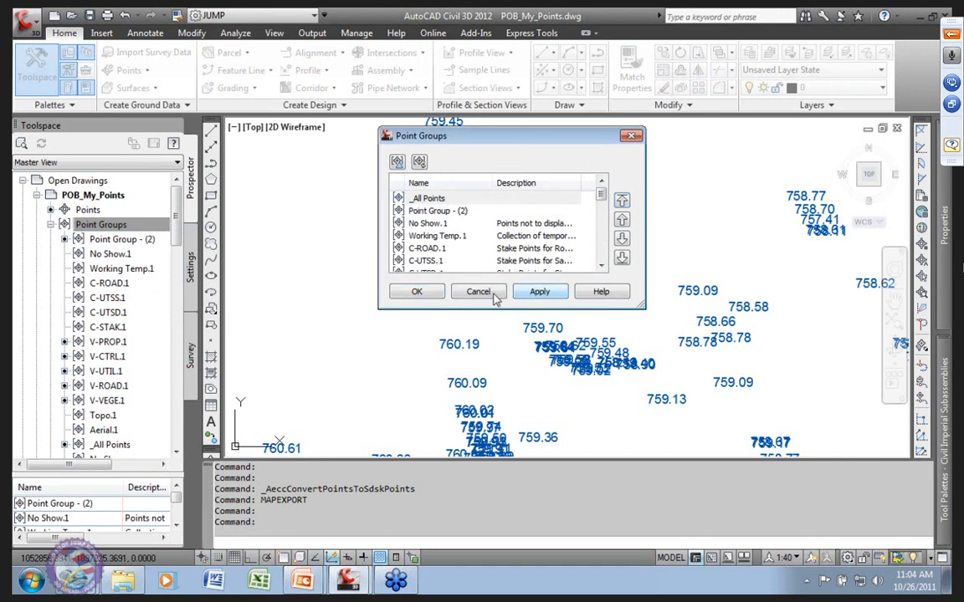
left_click(416, 292)
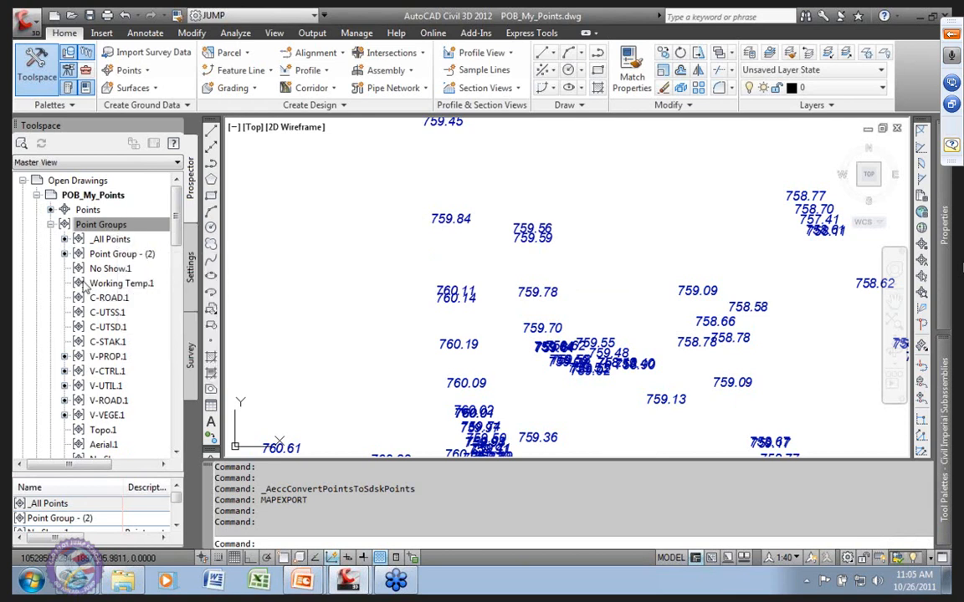
Step: Delete the point group Point Group - (2) from the drawing
left_click(117, 240)
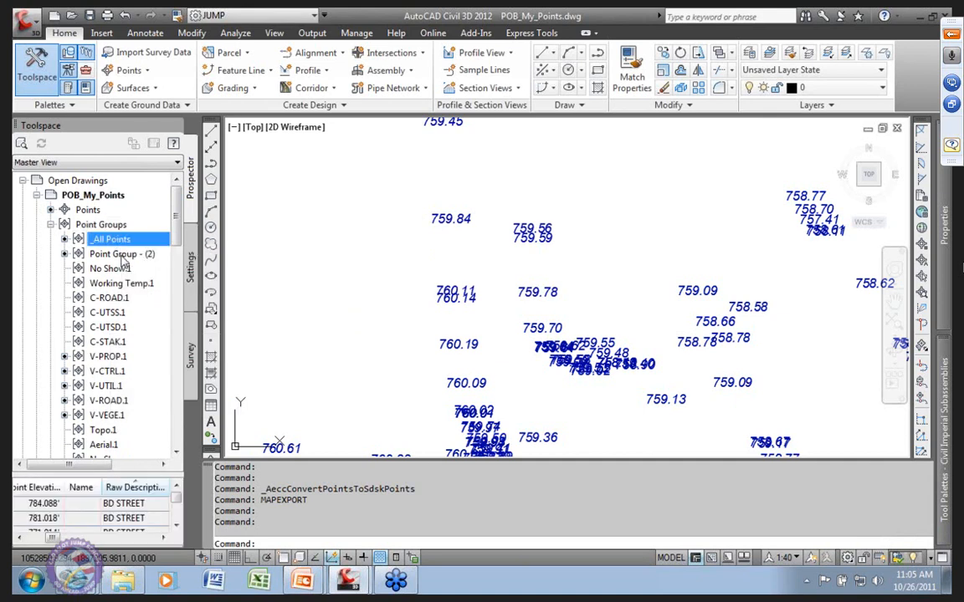
left_click(123, 254)
right_click(123, 255)
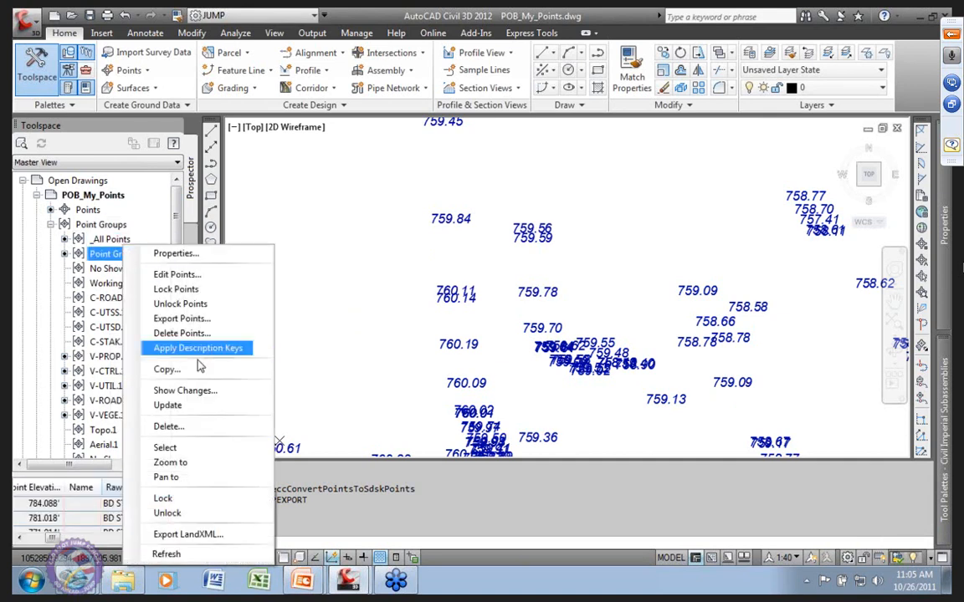
left_click(171, 427)
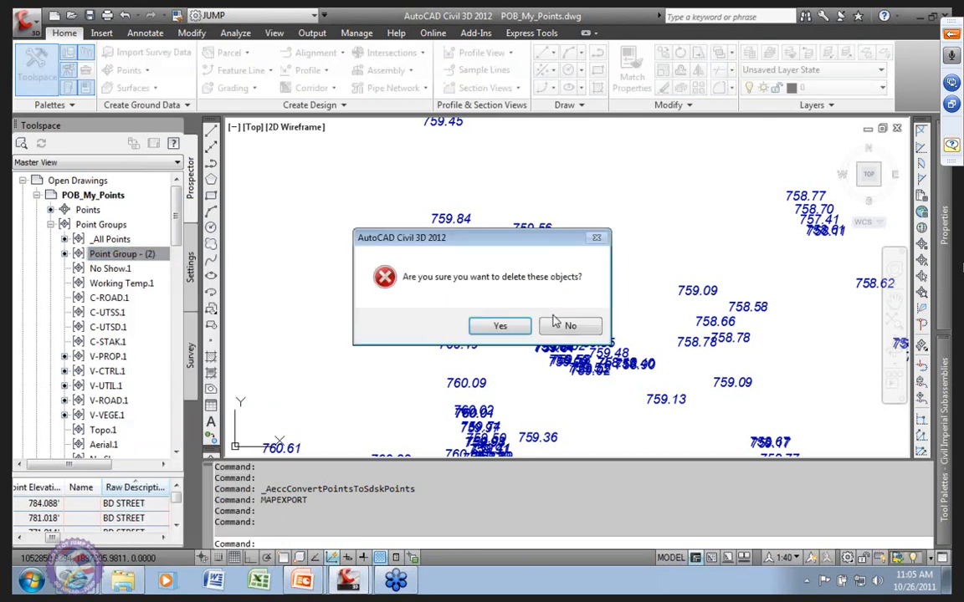
left_click(499, 326)
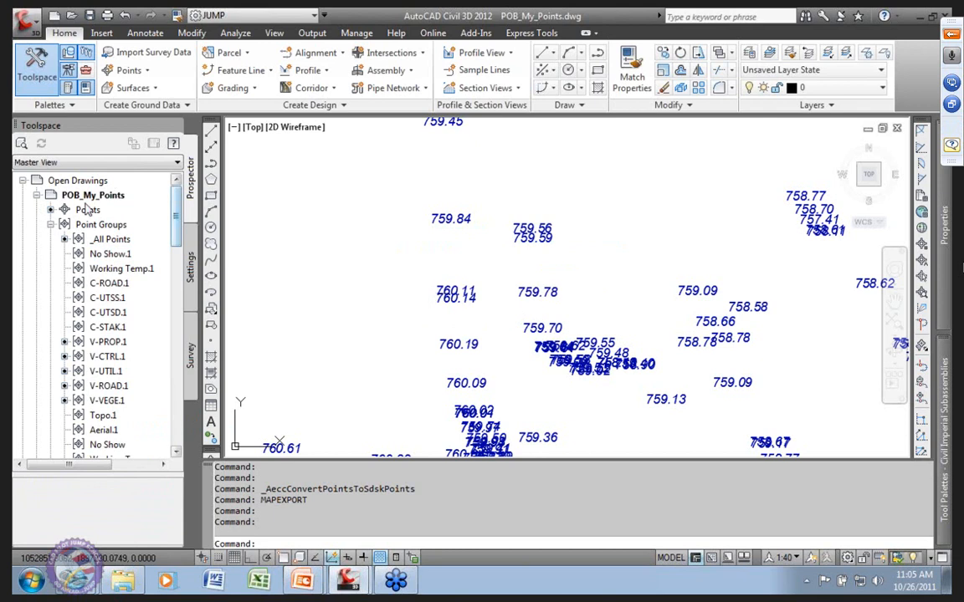
Step: Set the default point label style of the _All Points group to (Ex)IL 0Desc+Elev - JS
left_click(112, 240)
right_click(112, 240)
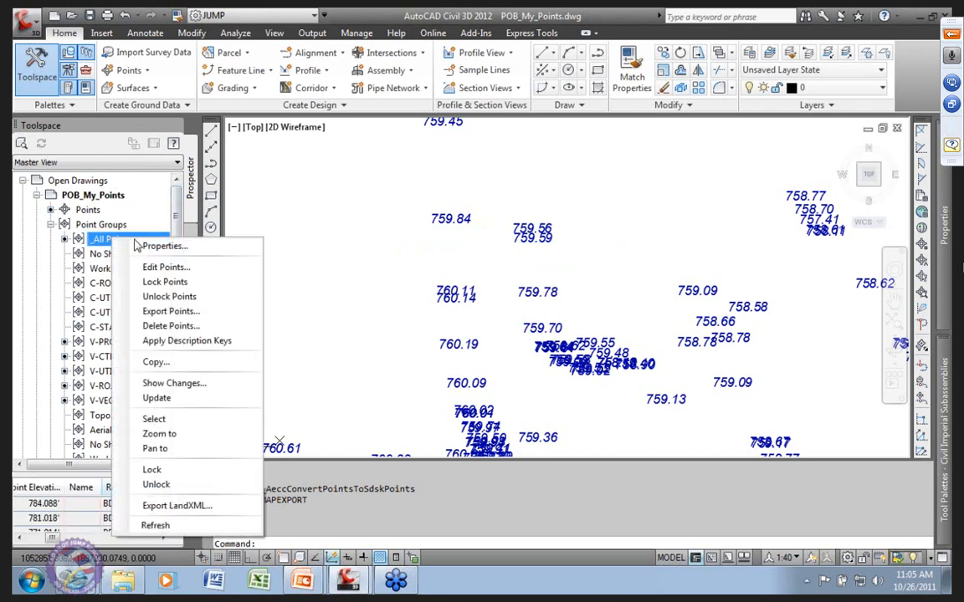
left_click(226, 243)
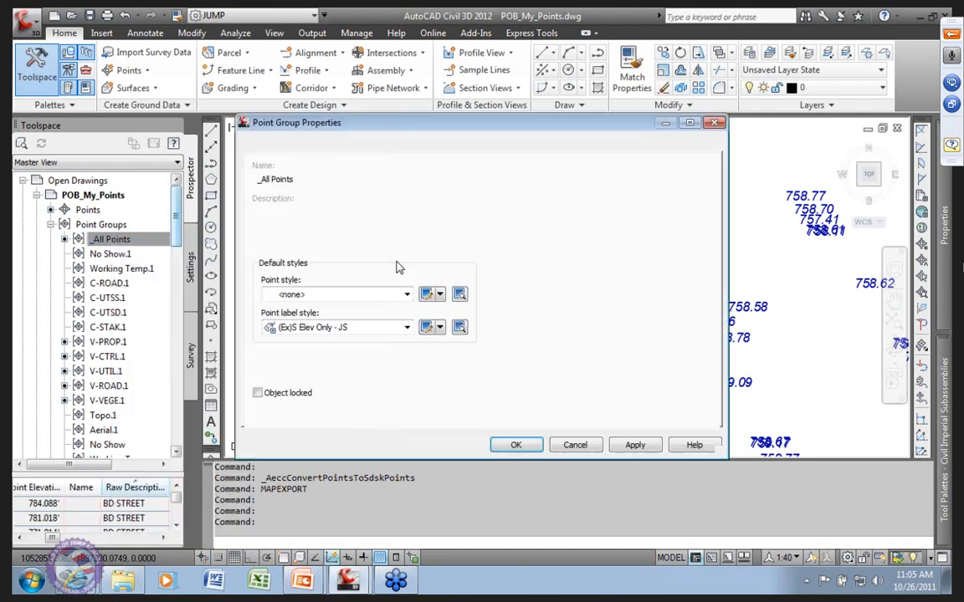
left_click(615, 413)
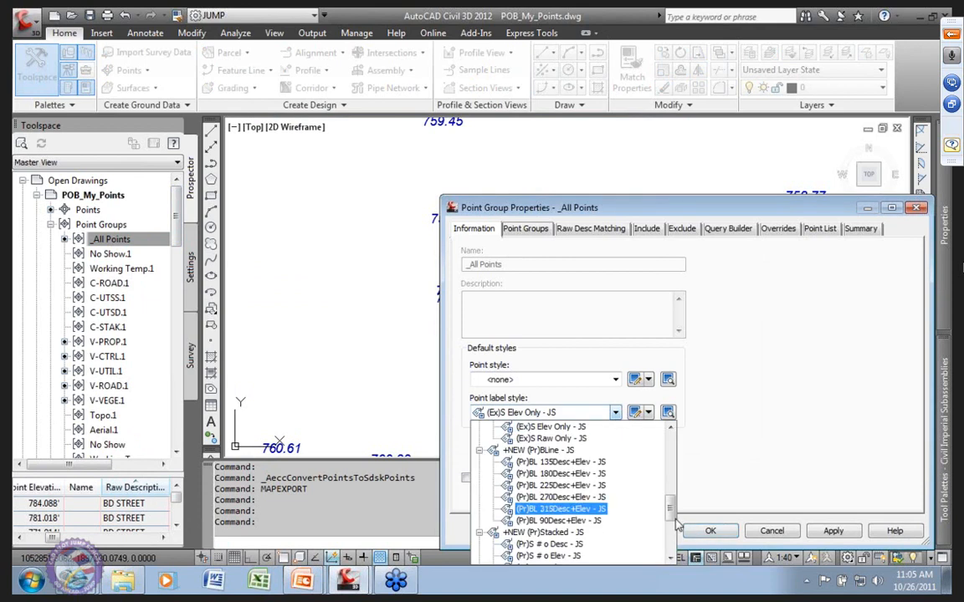
left_click_drag(670, 521, 669, 472)
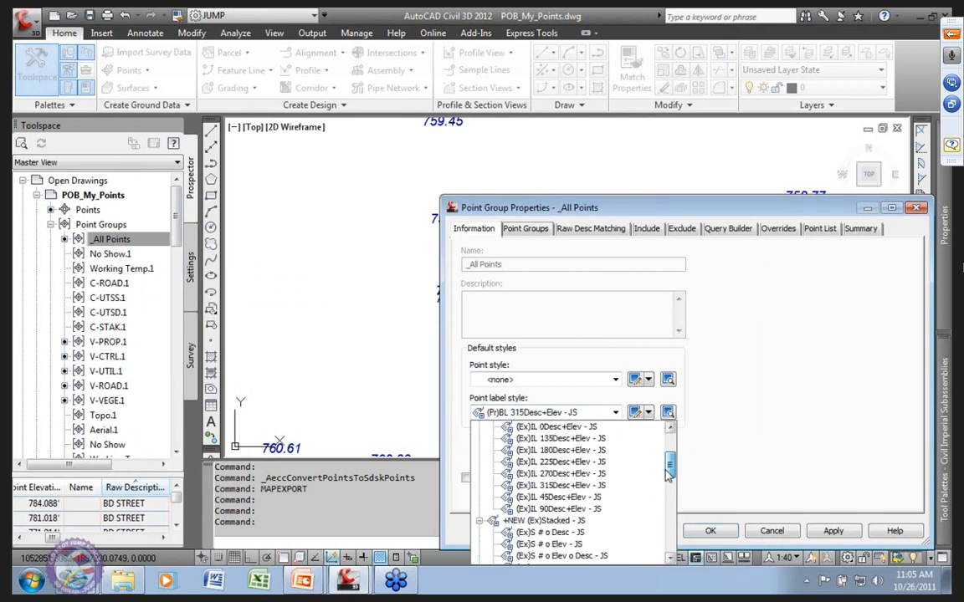
left_click(540, 451)
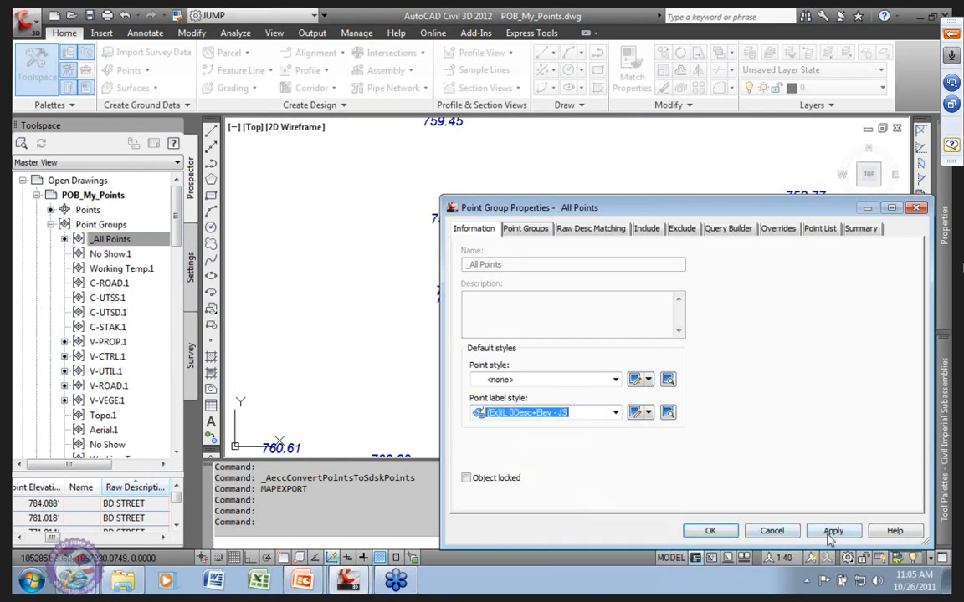
left_click(828, 533)
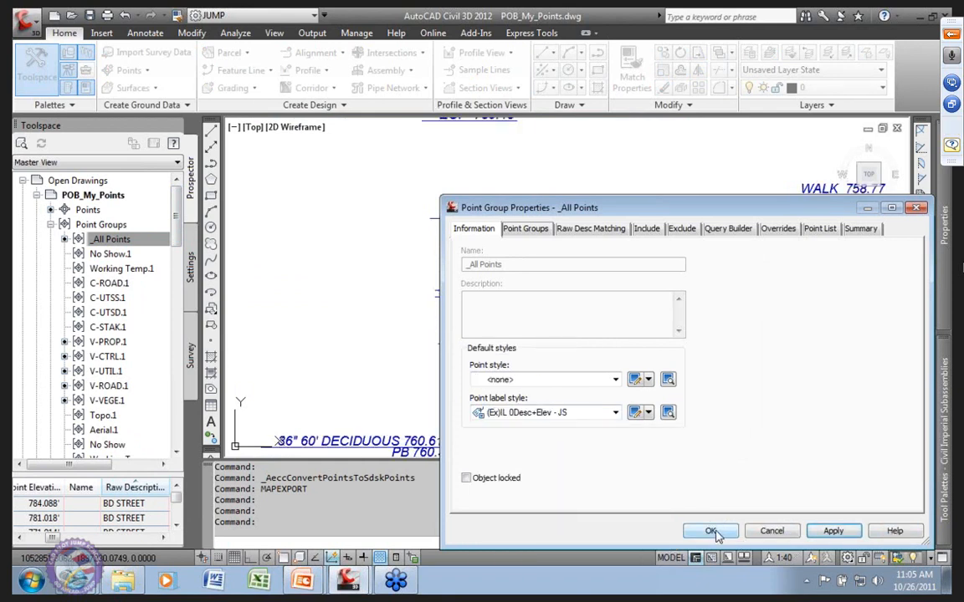
left_click(712, 531)
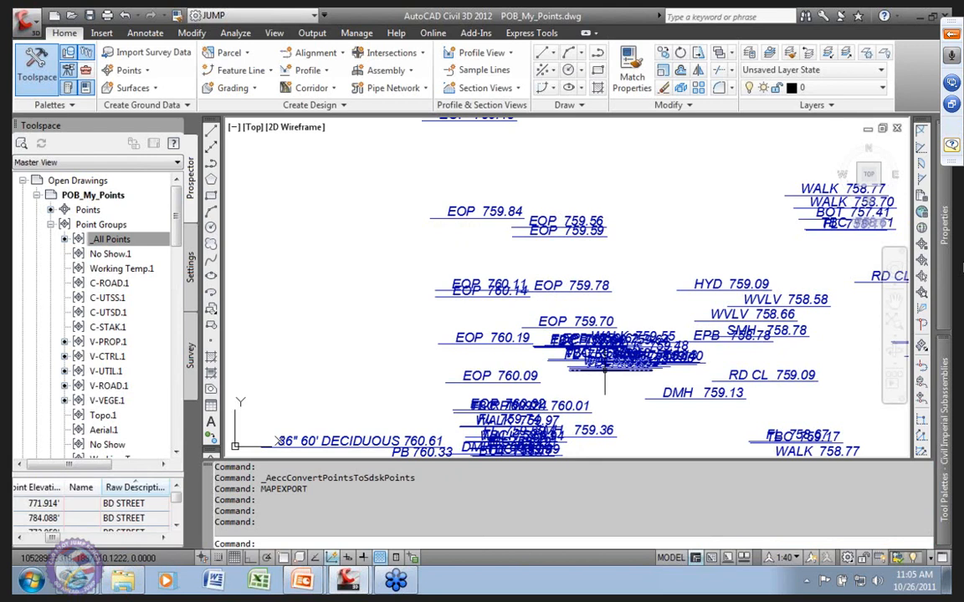
Step: Examine the description and elevation labels across the whole survey, both in overview and up close
scroll(580, 250, "down", 10)
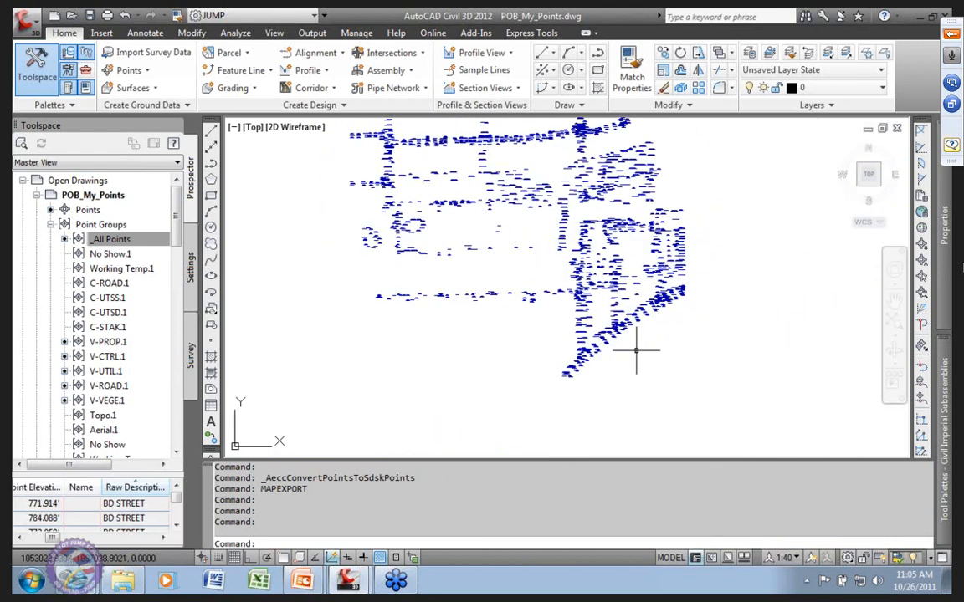
middle_click_drag(527, 277, 635, 431)
scroll(505, 274, "up", 10)
scroll(540, 282, "down", 10)
middle_click_drag(600, 342, 602, 344)
scroll(462, 259, "up", 10)
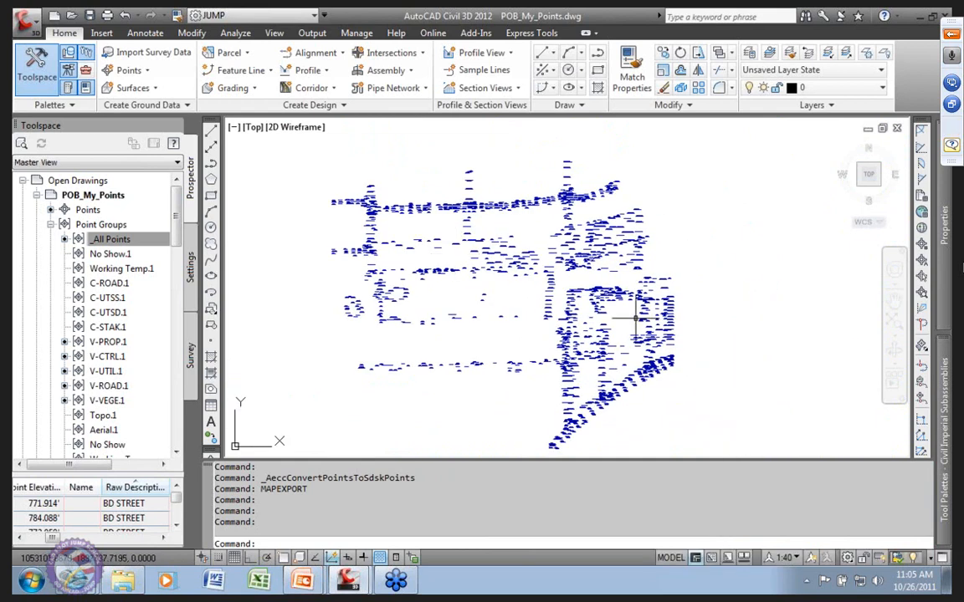
scroll(602, 253, "up", 2)
scroll(603, 253, "down", 10)
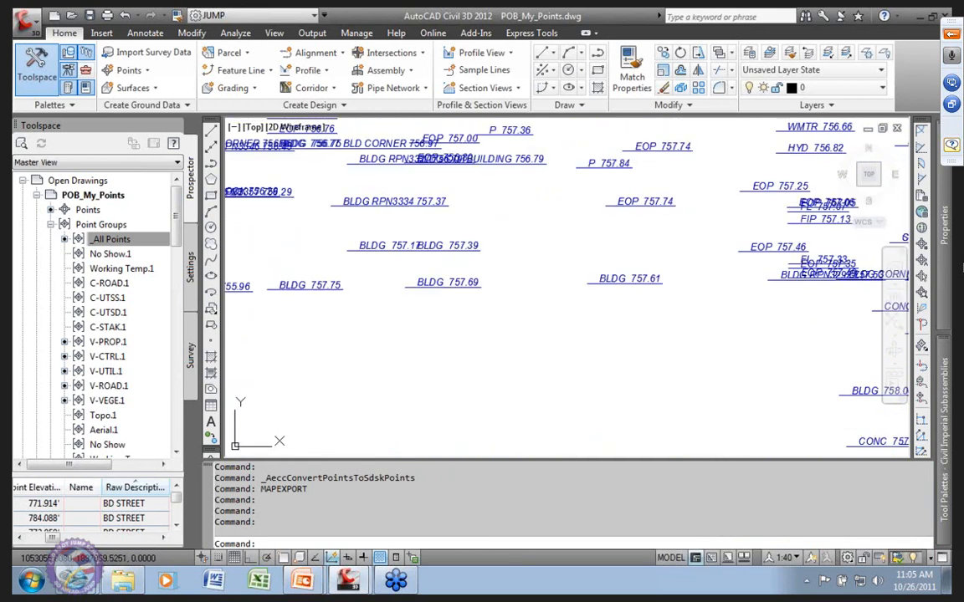
middle_click_drag(582, 379, 592, 398)
scroll(395, 253, "up", 4)
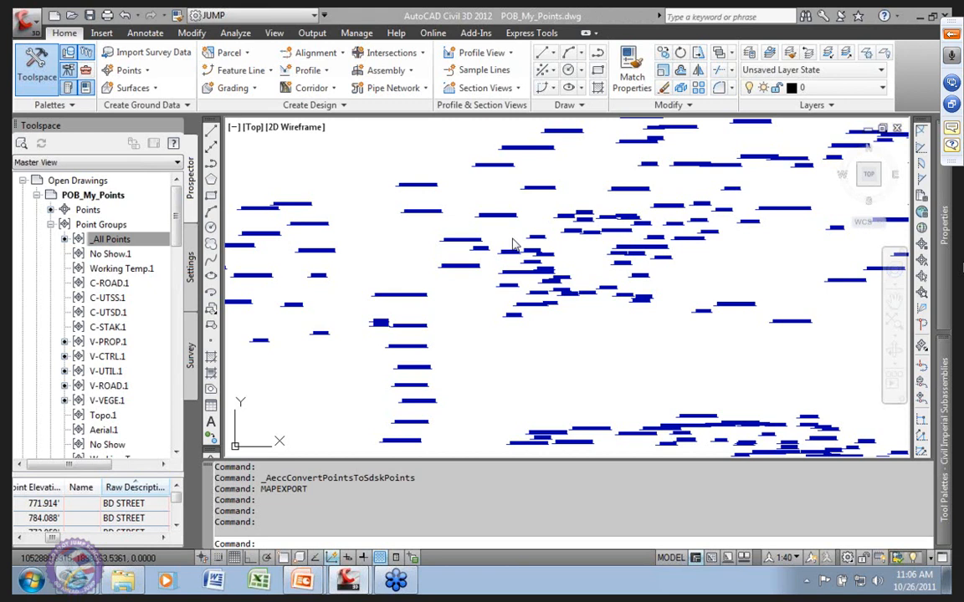
Step: Switch to the PowerPoint slide show and advance to the slide "Contact MoreCompetency"
mouse_move(302, 580)
left_click(244, 555)
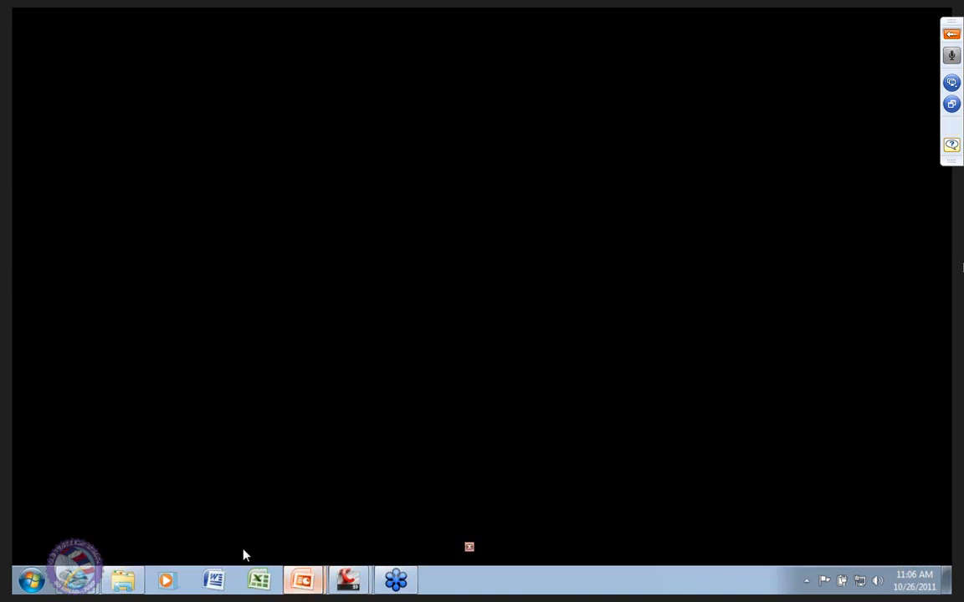
left_click(467, 340)
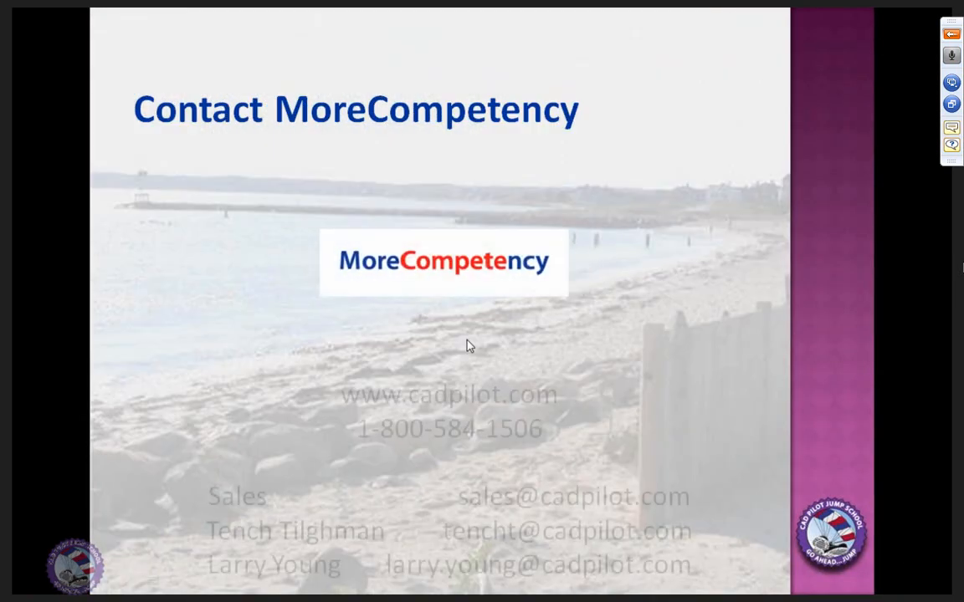